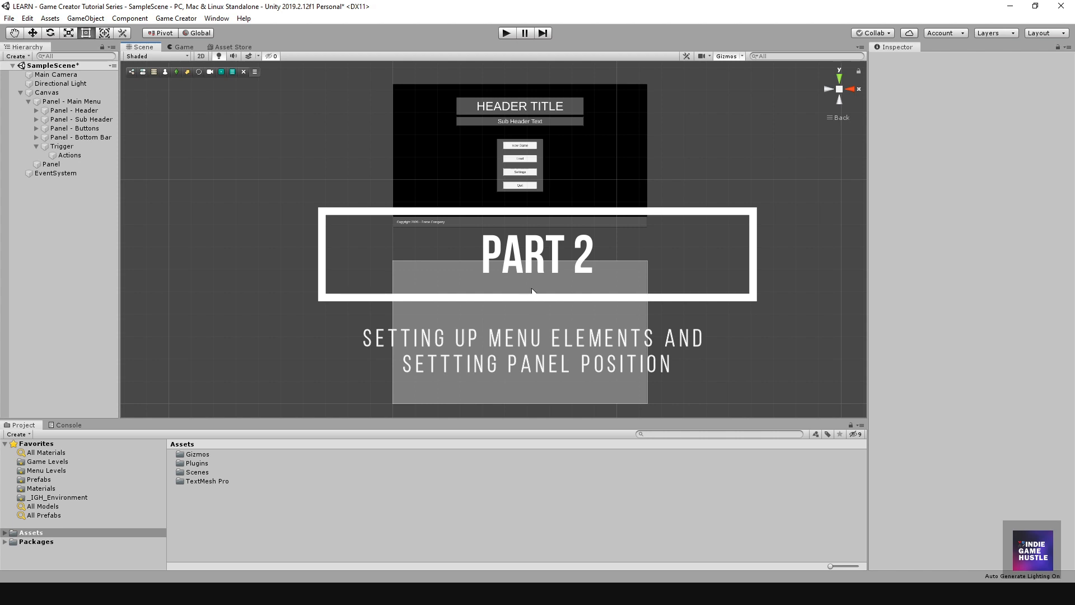
# - Rename the main menu's bottom bar panel as Panel - Footer
pyautogui.scroll(1, 533, 283)
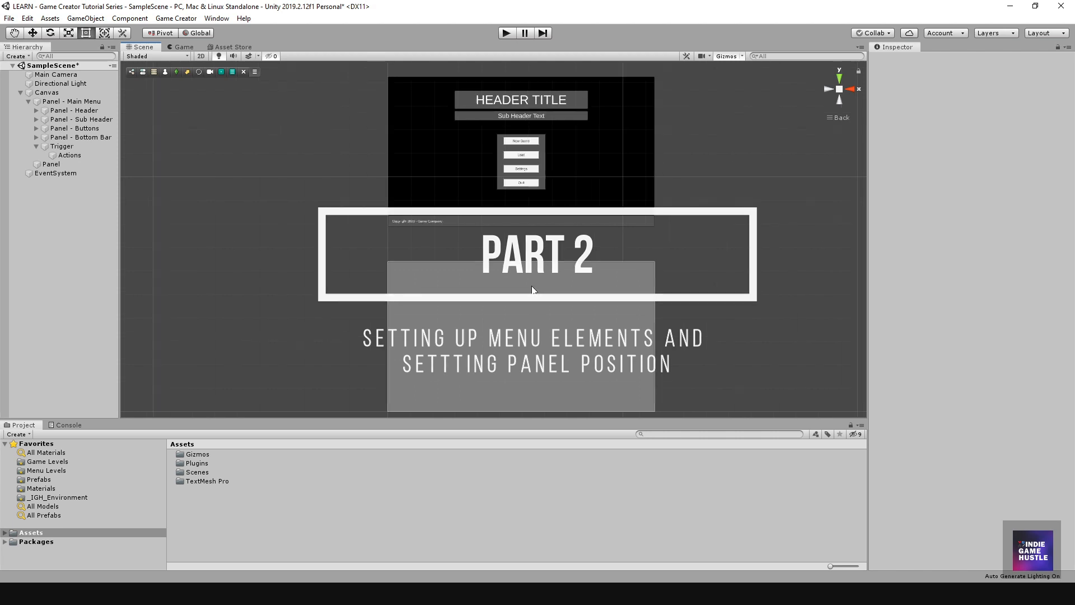
pyautogui.moveTo(532, 284); pyautogui.dragTo(540, 280, button='middle')
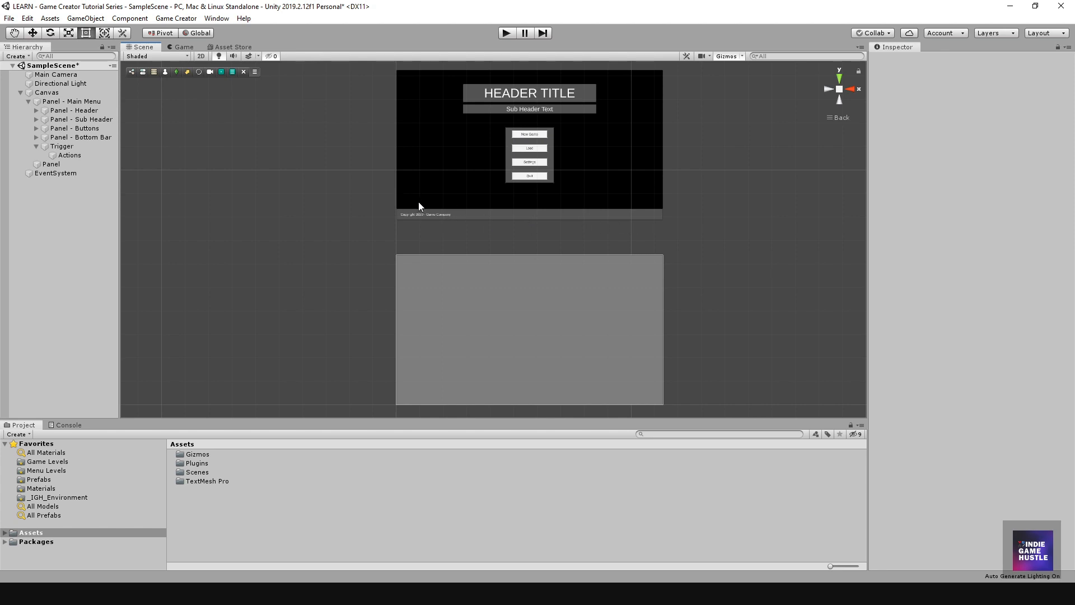
pyautogui.moveTo(462, 202); pyautogui.dragTo(442, 219, button='middle')
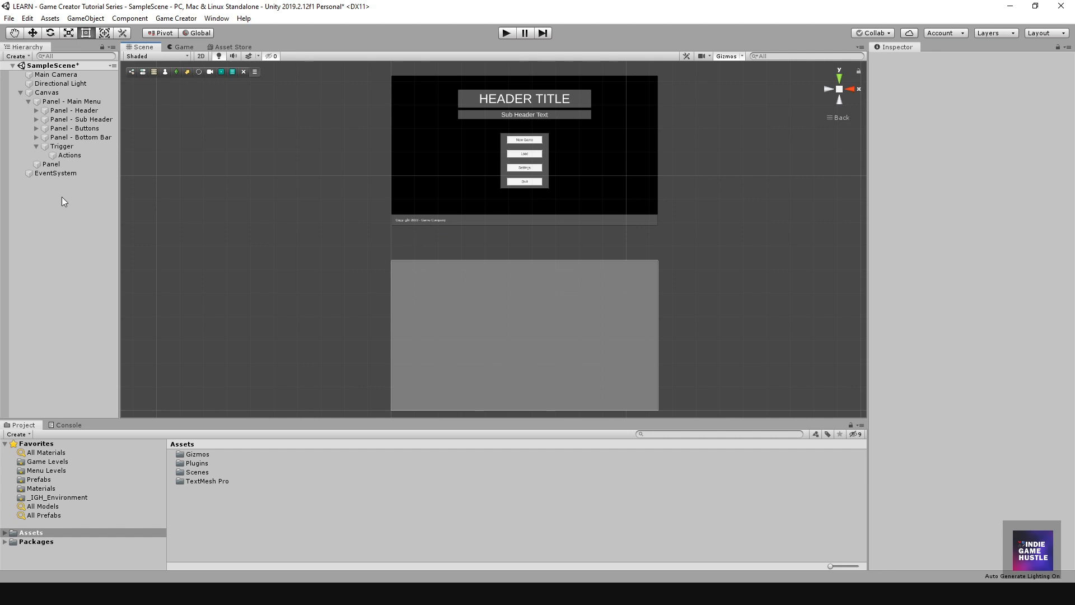
pyautogui.click(99, 140)
pyautogui.click(94, 140)
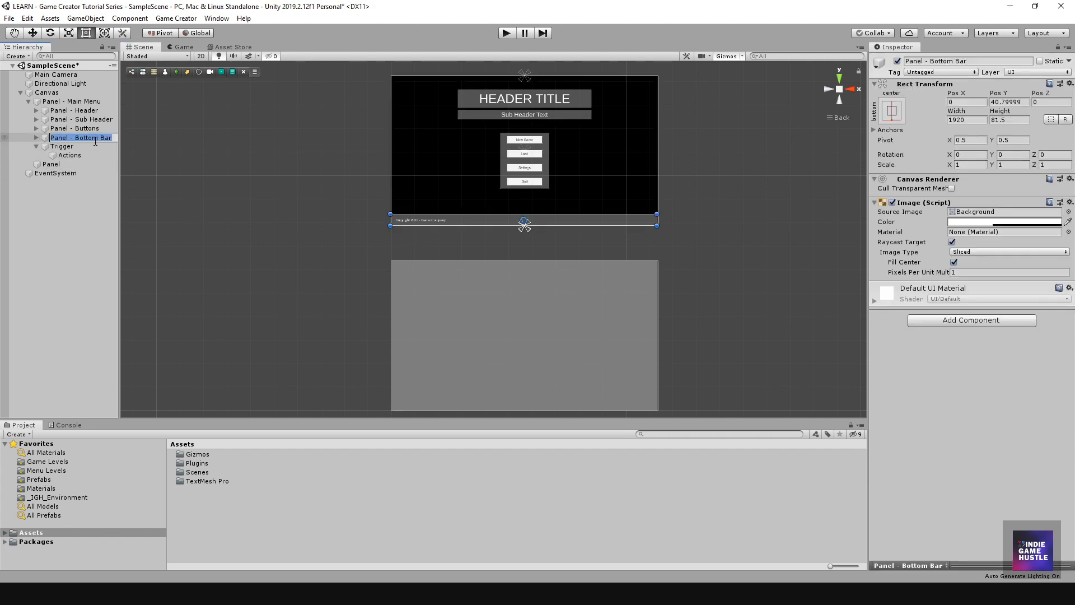
pyautogui.moveTo(113, 138); pyautogui.dragTo(82, 137)
pyautogui.write('Footer')
pyautogui.press('Return')
# - Rename the main menu's Trigger object as Start Pos - Trigger
pyautogui.click(74, 148)
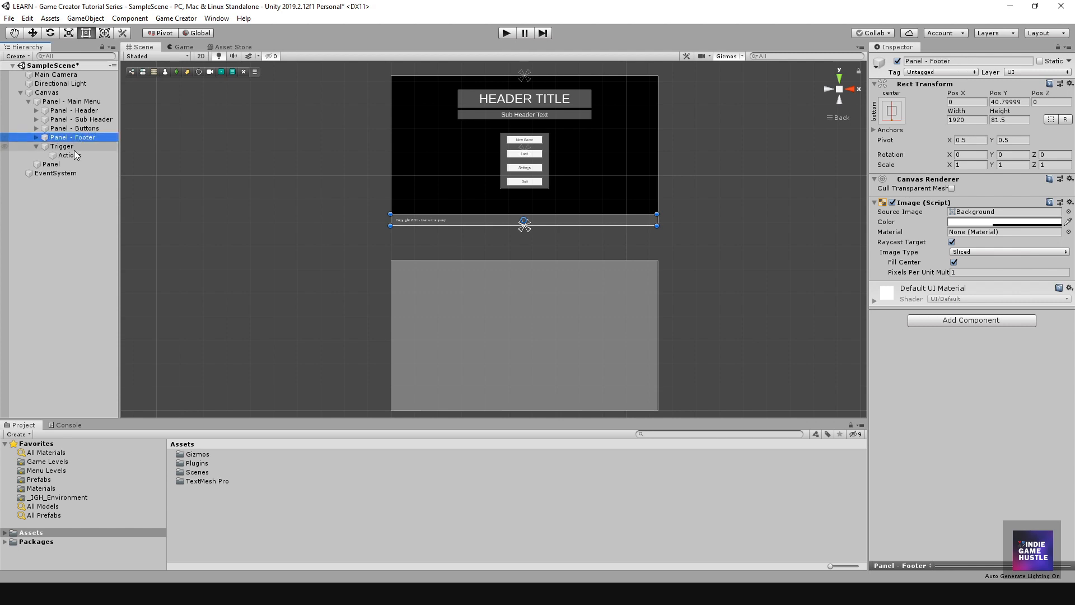
pyautogui.click(71, 149)
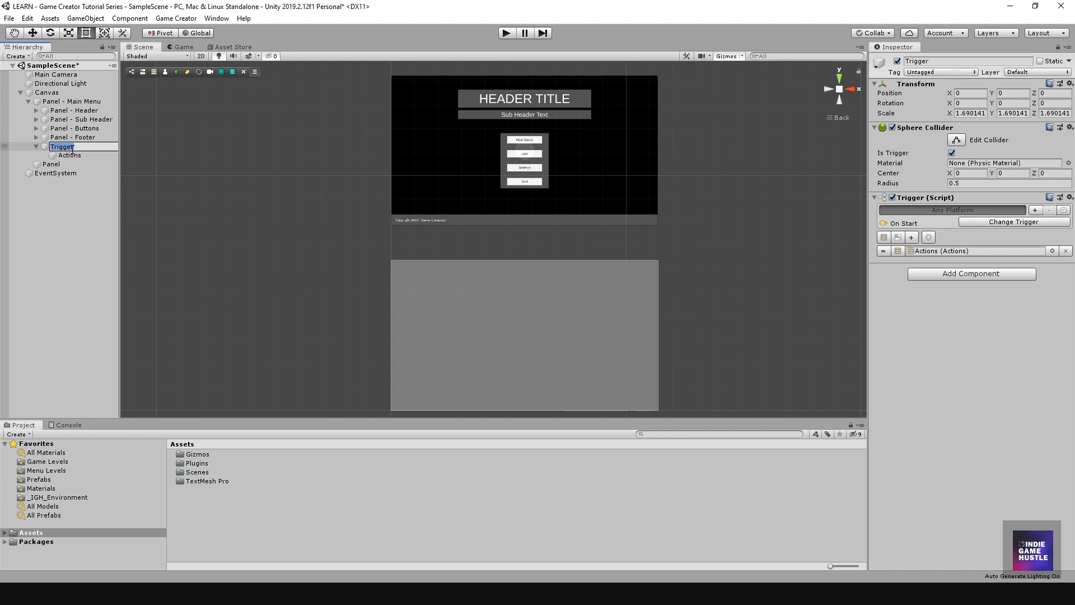
pyautogui.click(73, 148)
pyautogui.write('Start Pos -')
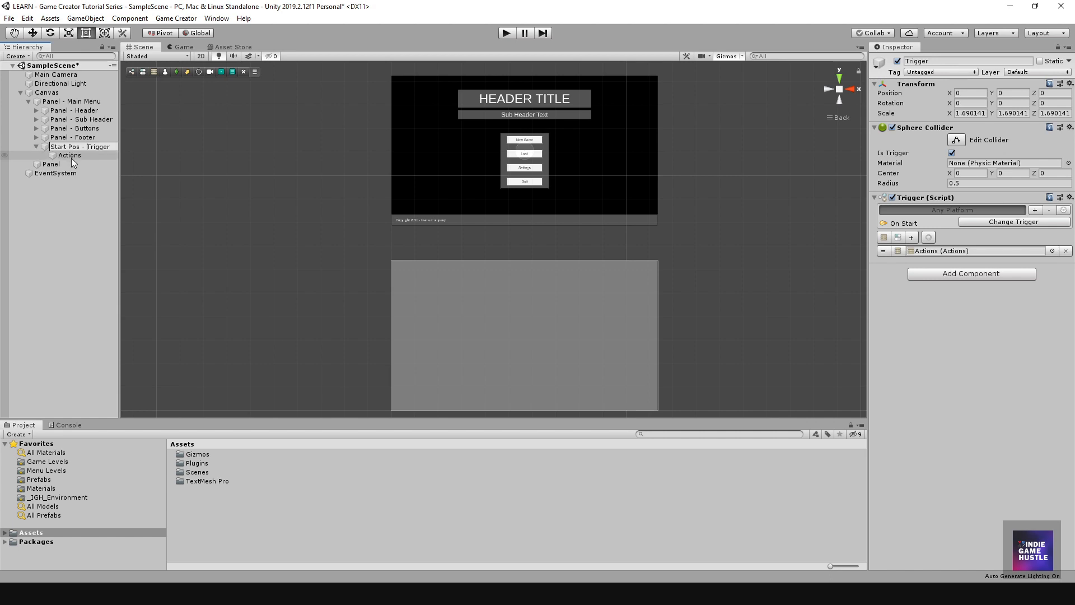
pyautogui.click(71, 156)
# - Copy the Start Pos prefix from the trigger's name and rename its child Actions object as Start Pos - Actions
pyautogui.click(72, 147)
pyautogui.click(70, 155)
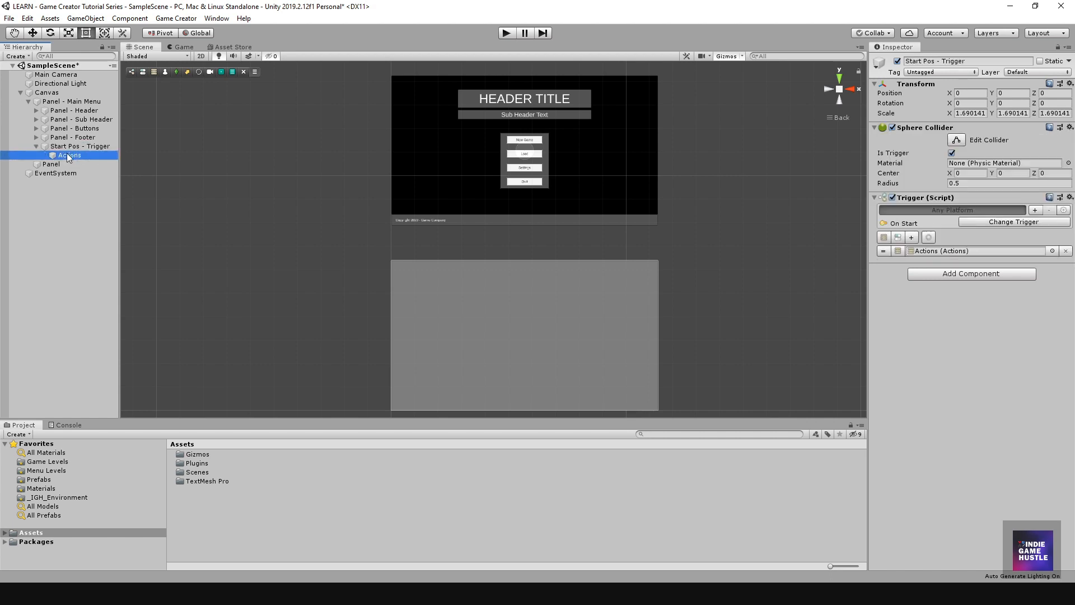
pyautogui.click(69, 148)
pyautogui.click(69, 149)
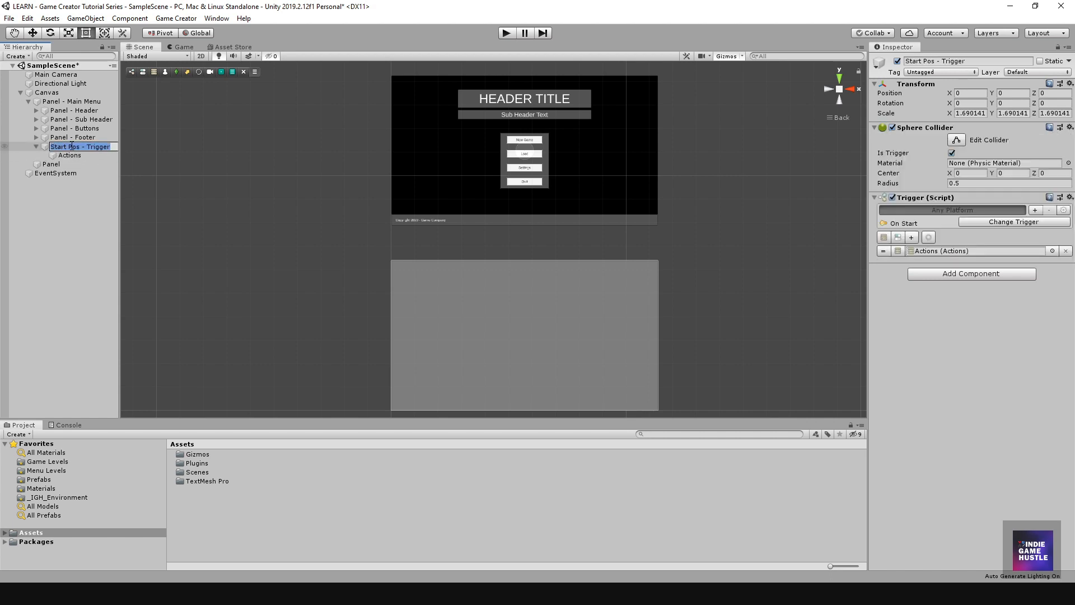
pyautogui.moveTo(80, 147); pyautogui.dragTo(50, 146)
pyautogui.hotkey('ctrl', 'c')
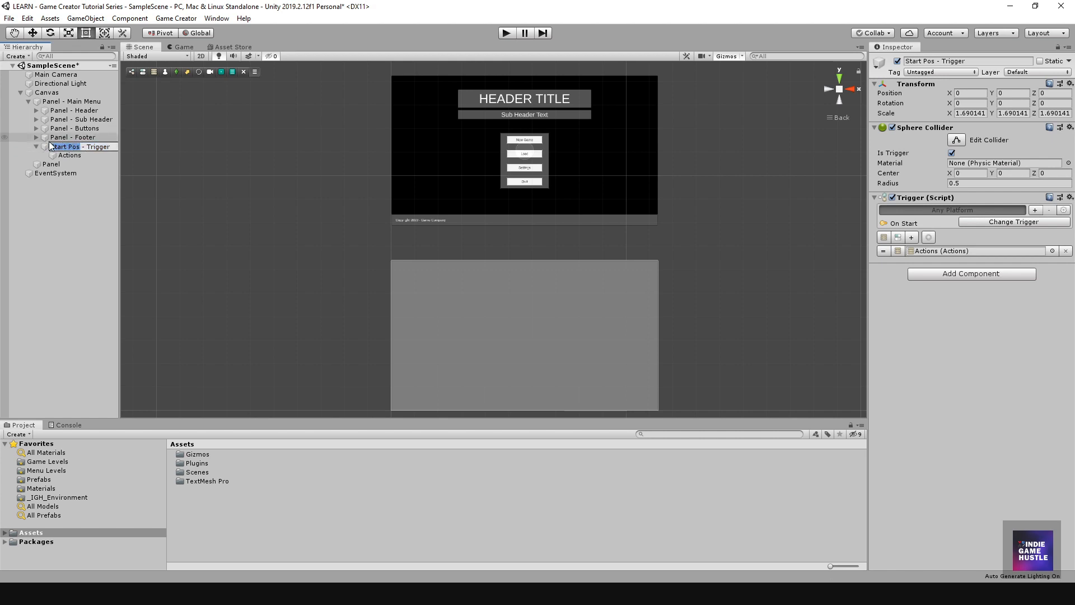
pyautogui.click(63, 155)
pyautogui.click(63, 157)
pyautogui.click(59, 156)
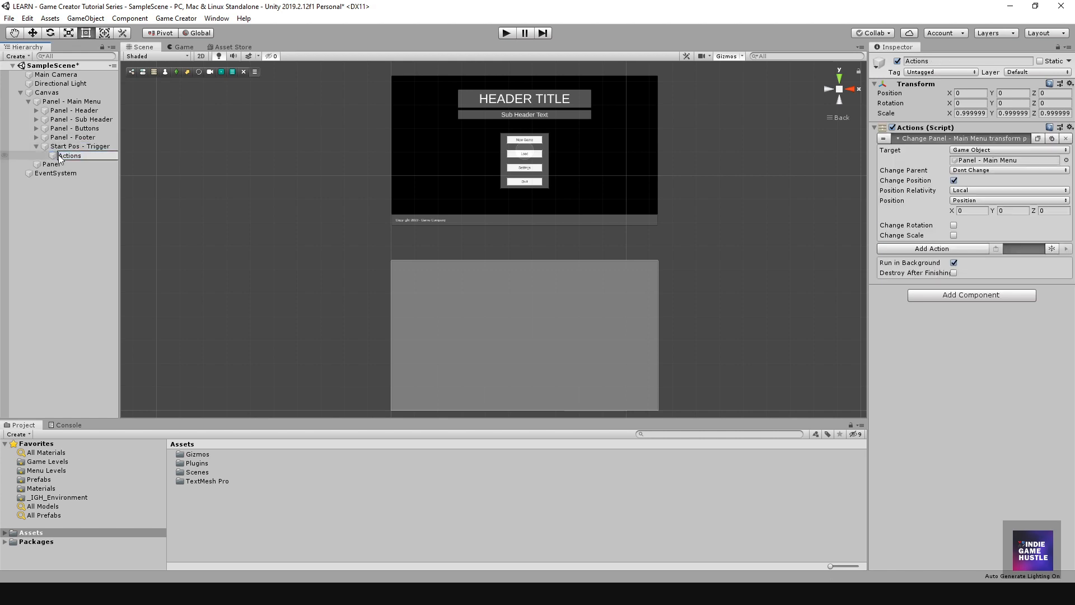
pyautogui.hotkey('ctrl', 'v')
pyautogui.write('-')
pyautogui.press('Return')
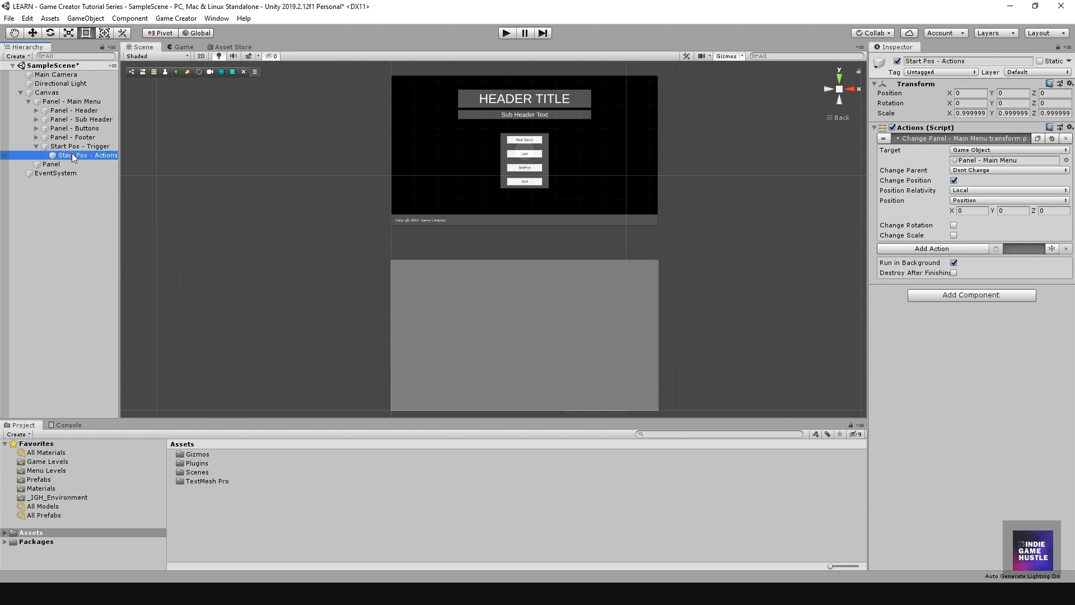
# - Review the settings of Start Pos - Trigger and its child actions, and collapse the trigger in the hierarchy
pyautogui.click(72, 146)
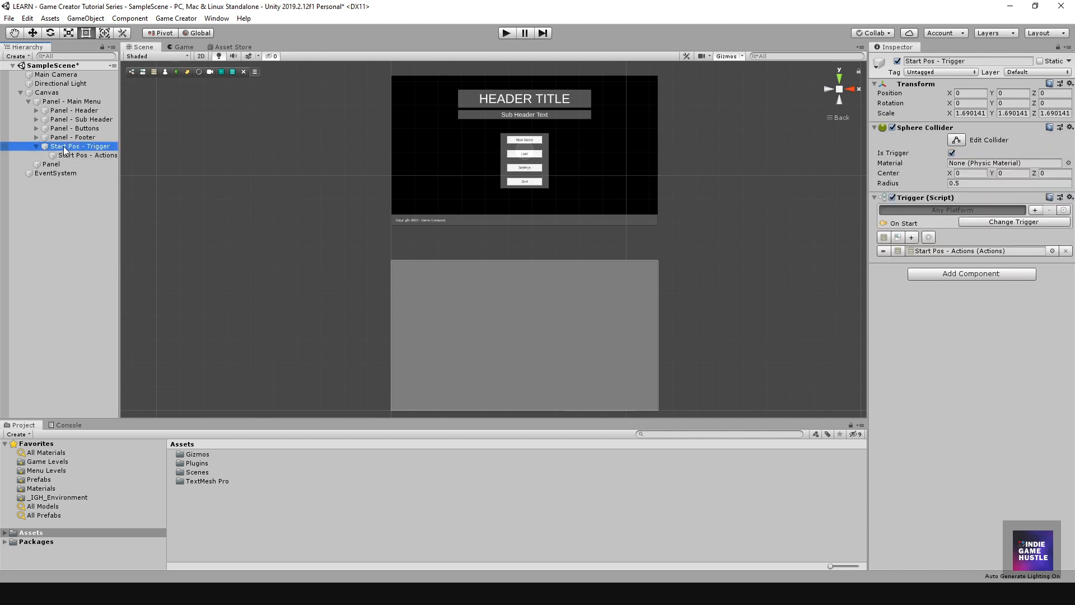
pyautogui.click(72, 155)
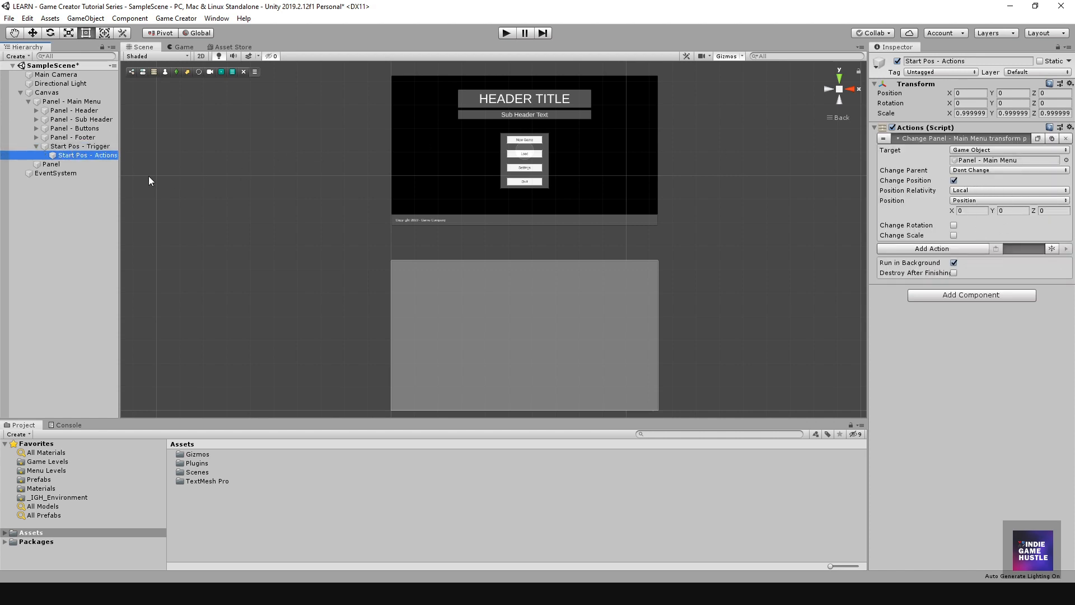
pyautogui.click(36, 147)
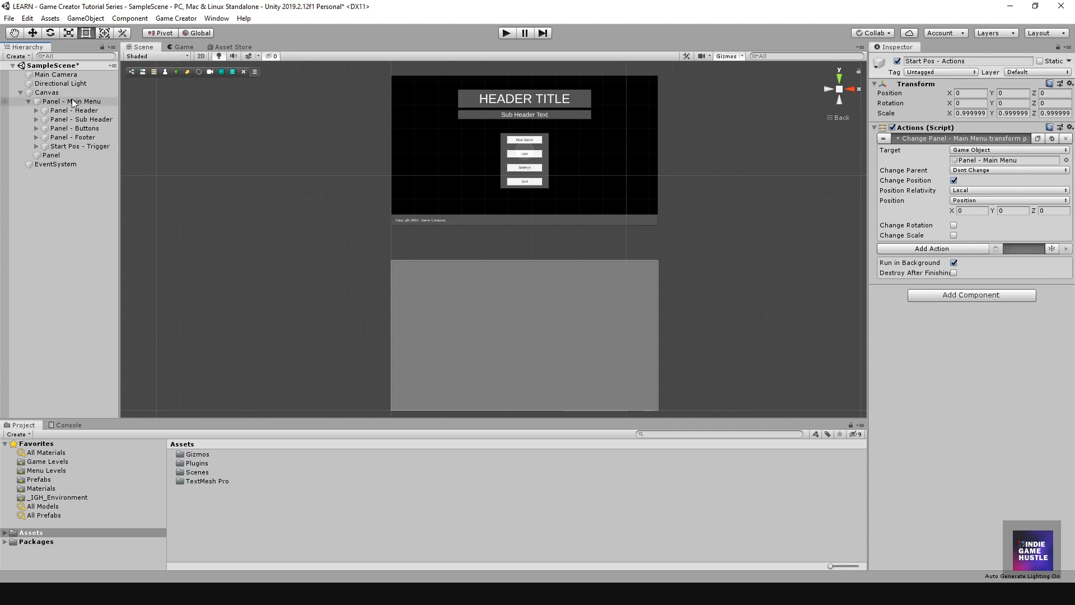
pyautogui.moveTo(118, 157)
pyautogui.mouseDown()
pyautogui.moveTo(168, 158)
pyautogui.moveTo(117, 158)
pyautogui.mouseUp()
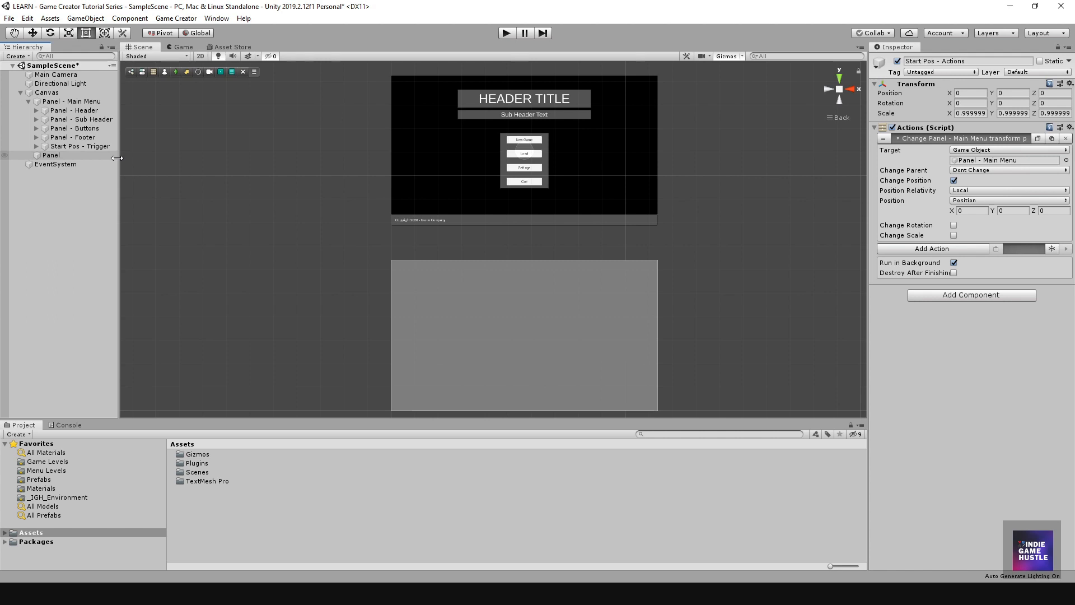
# - Examine the main menu layout and the blank panel beneath it in the scene
pyautogui.scroll(-4, 526, 332)
pyautogui.scroll(4, 532, 307)
pyautogui.moveTo(532, 307)
pyautogui.mouseDown(button='middle')
pyautogui.moveTo(528, 289)
pyautogui.moveTo(524, 305)
pyautogui.mouseUp(button='middle')
pyautogui.scroll(-1, 524, 304)
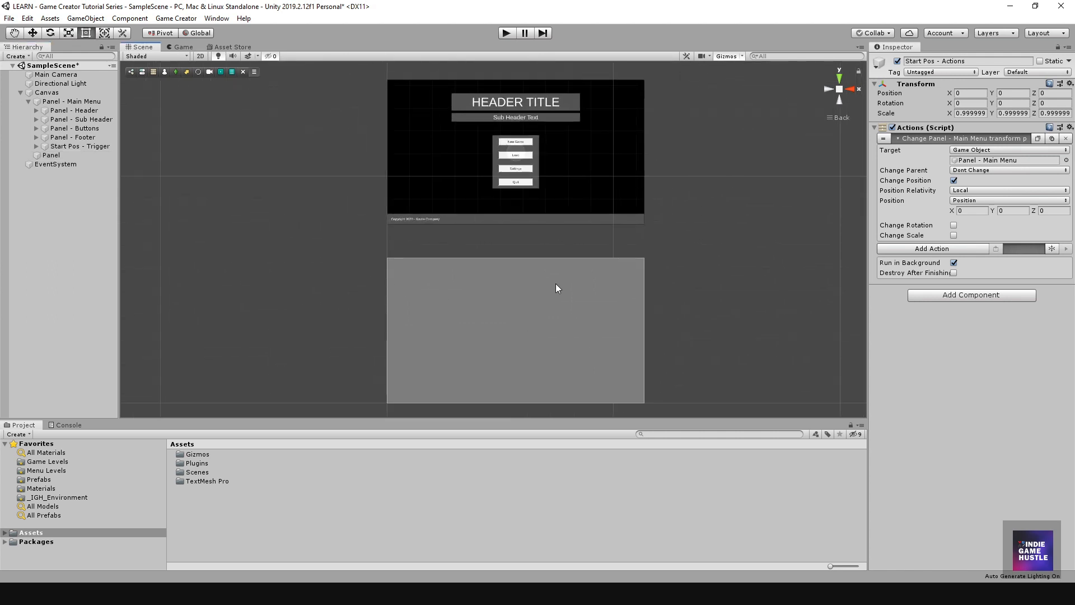
pyautogui.click(49, 154)
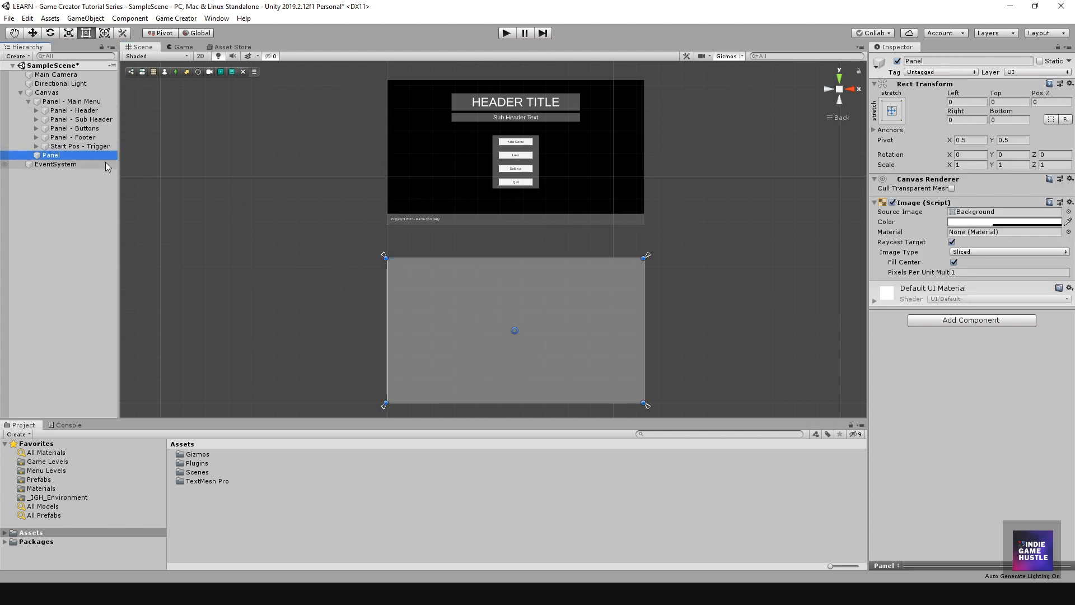
pyautogui.moveTo(504, 187); pyautogui.dragTo(508, 248, button='middle')
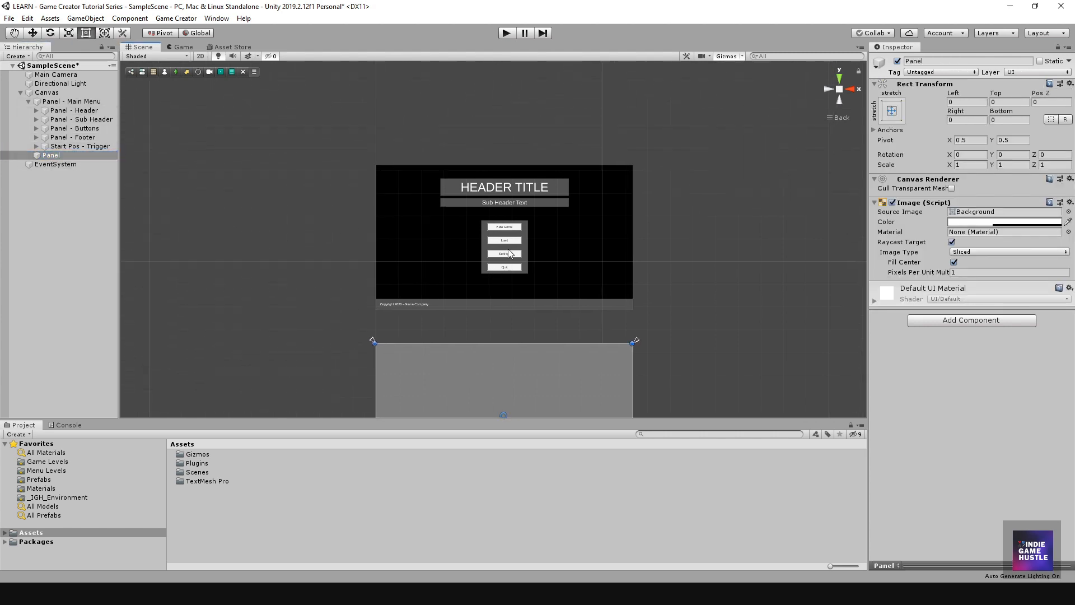
pyautogui.scroll(3, 511, 242)
pyautogui.scroll(2, 512, 239)
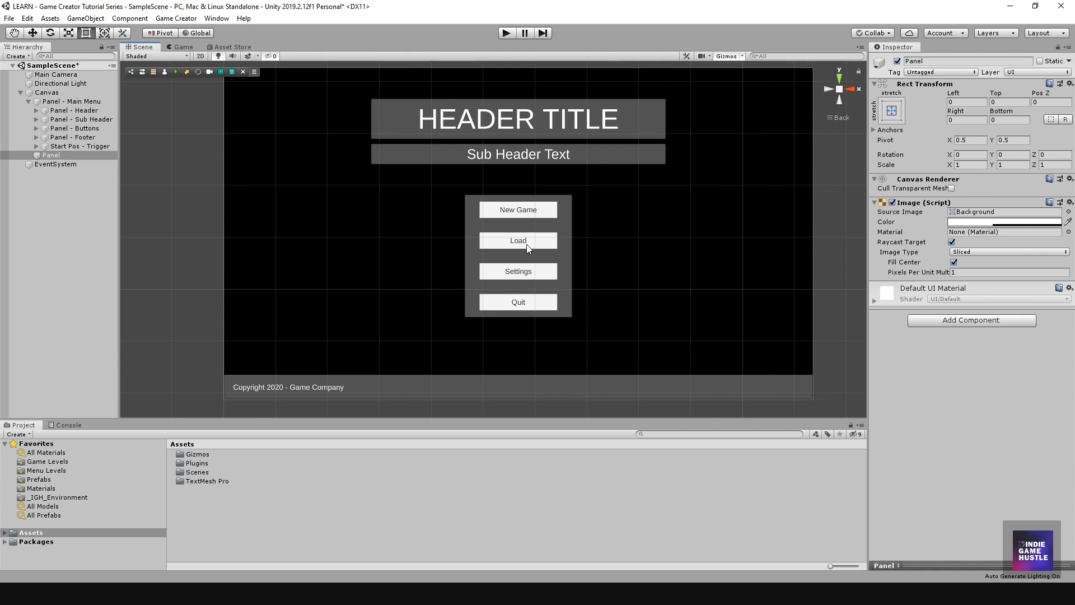
pyautogui.scroll(-5, 396, 245)
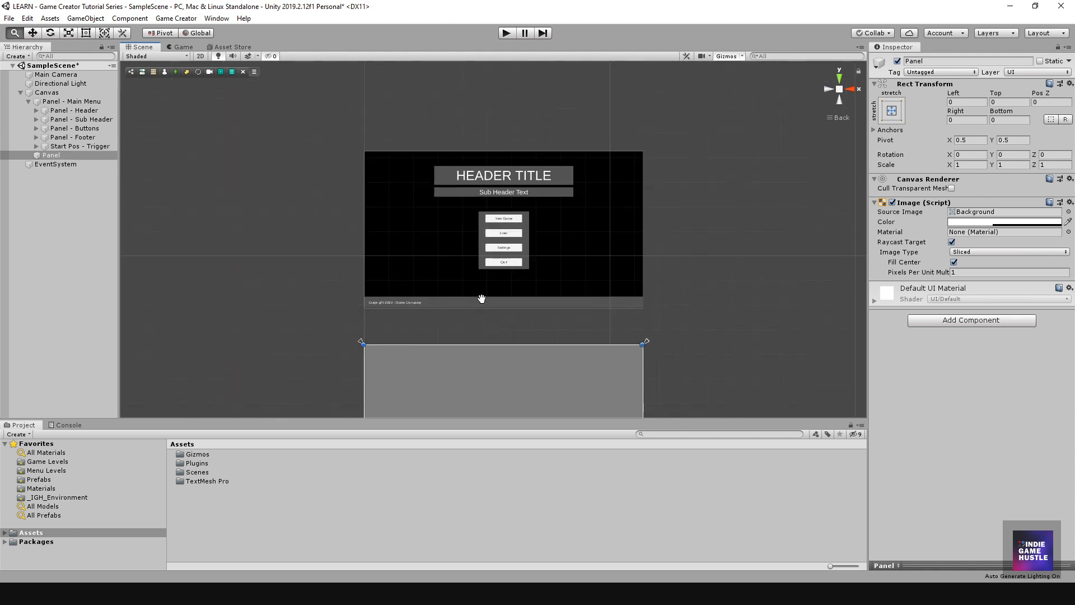
pyautogui.moveTo(482, 297); pyautogui.dragTo(510, 241, button='middle')
pyautogui.scroll(-1, 482, 236)
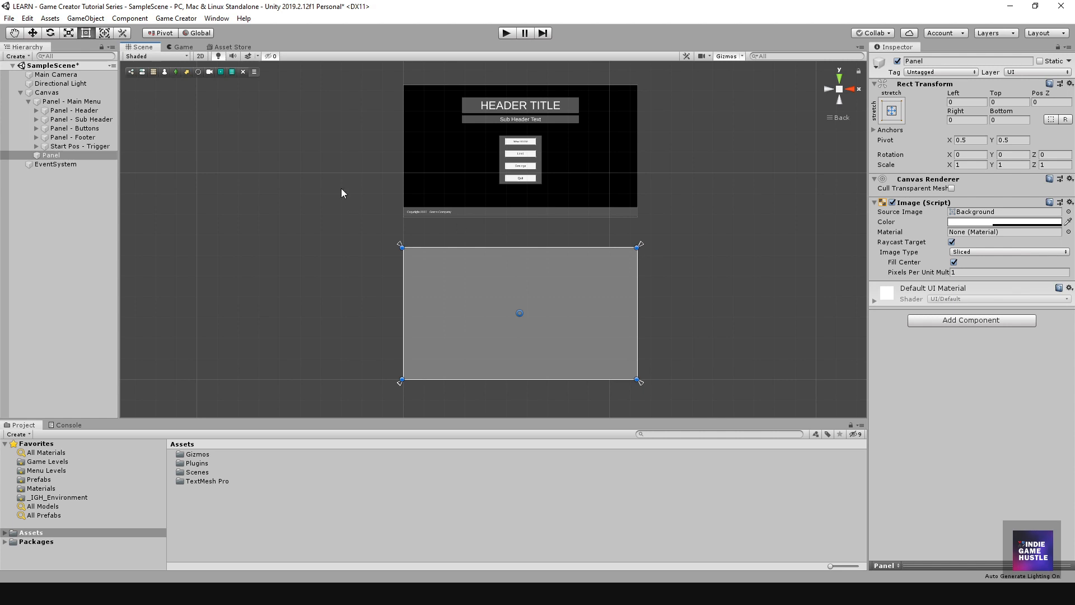
# - Rename the blank Panel under Canvas as Panel - Load Scene
pyautogui.click(51, 156)
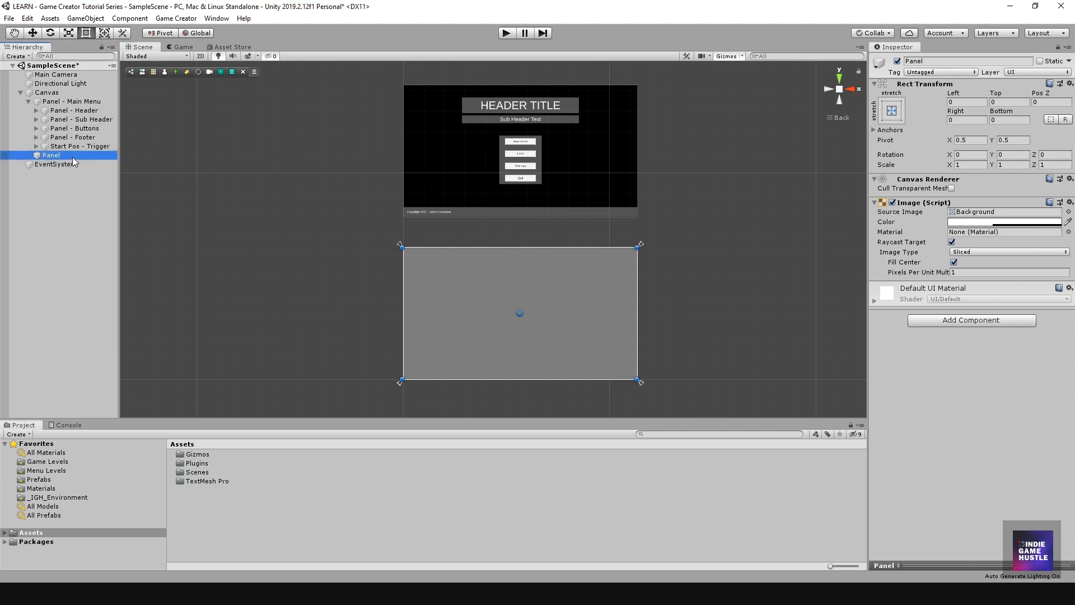
pyautogui.click(63, 157)
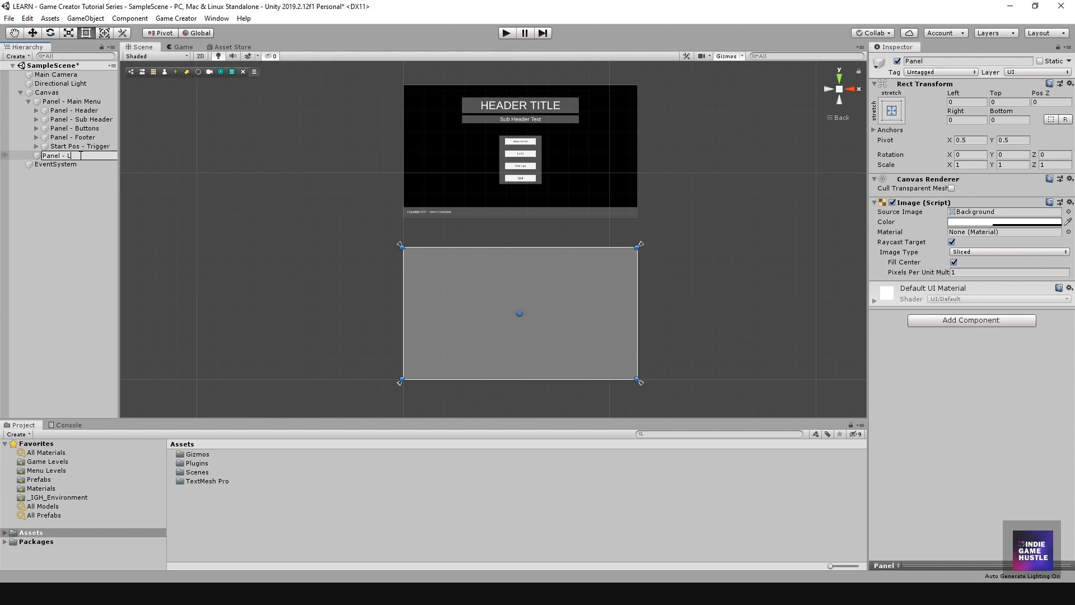
pyautogui.write('Panel - Load Scene')
pyautogui.press('Return')
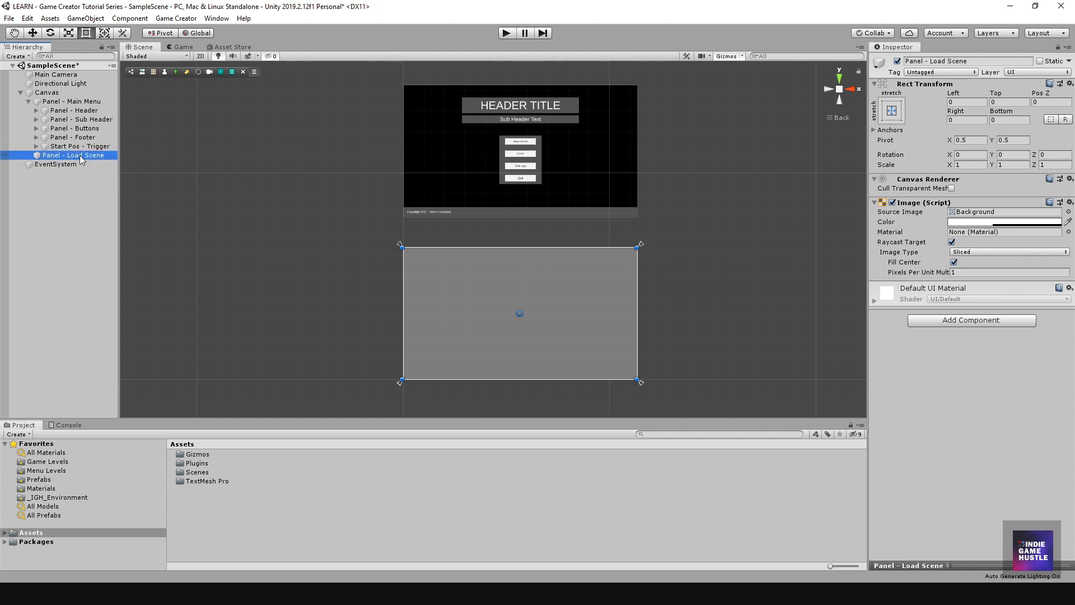
# - Replace Scene with Menu in the panel's name so that it reads Panel - Load Menu
pyautogui.click(79, 156)
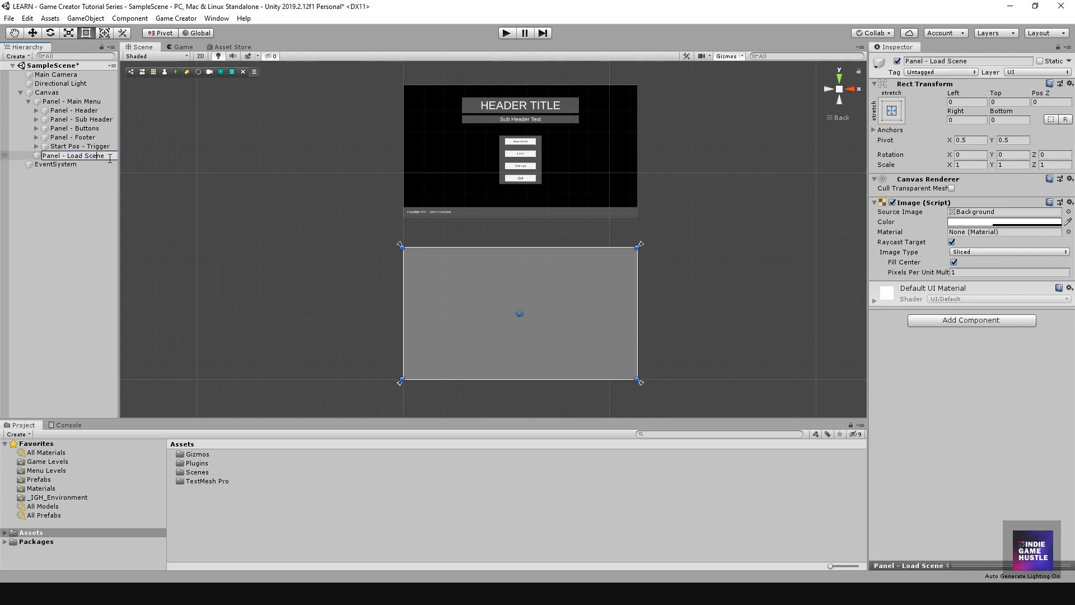
pyautogui.press('BackSpace')
pyautogui.press('BackSpace')
pyautogui.press('BackSpace')
pyautogui.press('BackSpace')
pyautogui.press('BackSpace')
pyautogui.write('Menu')
pyautogui.press('Return')
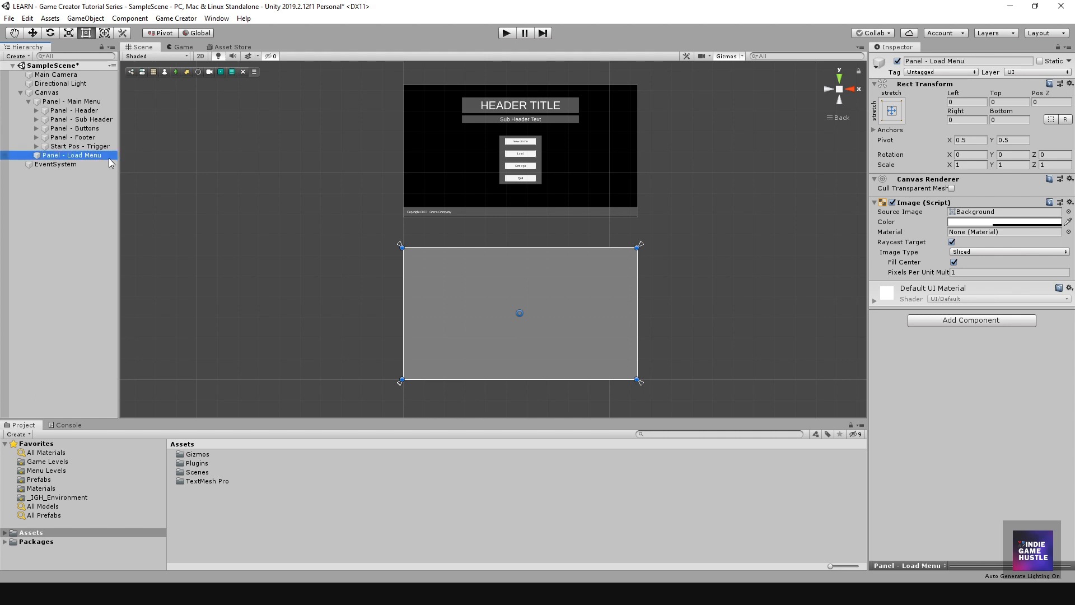
# - Set the image color of Panel - Load Menu to opaque black, hex 000000 with alpha 255
pyautogui.moveTo(116, 167); pyautogui.dragTo(128, 168)
pyautogui.scroll(2, 553, 277)
pyautogui.scroll(2, 548, 296)
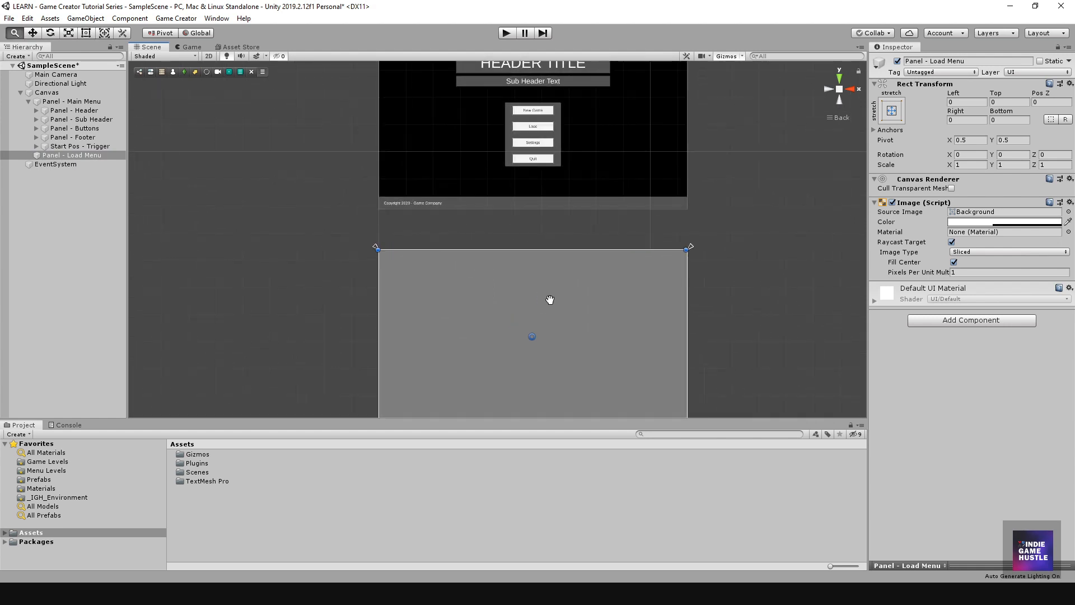
pyautogui.moveTo(549, 297); pyautogui.dragTo(495, 269, button='middle')
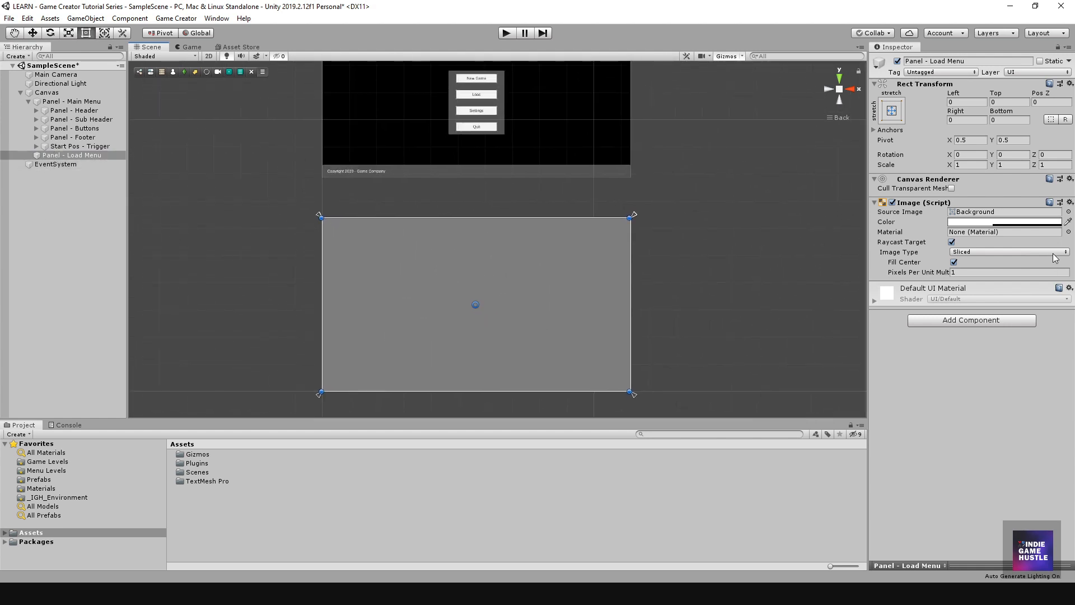
pyautogui.click(1031, 223)
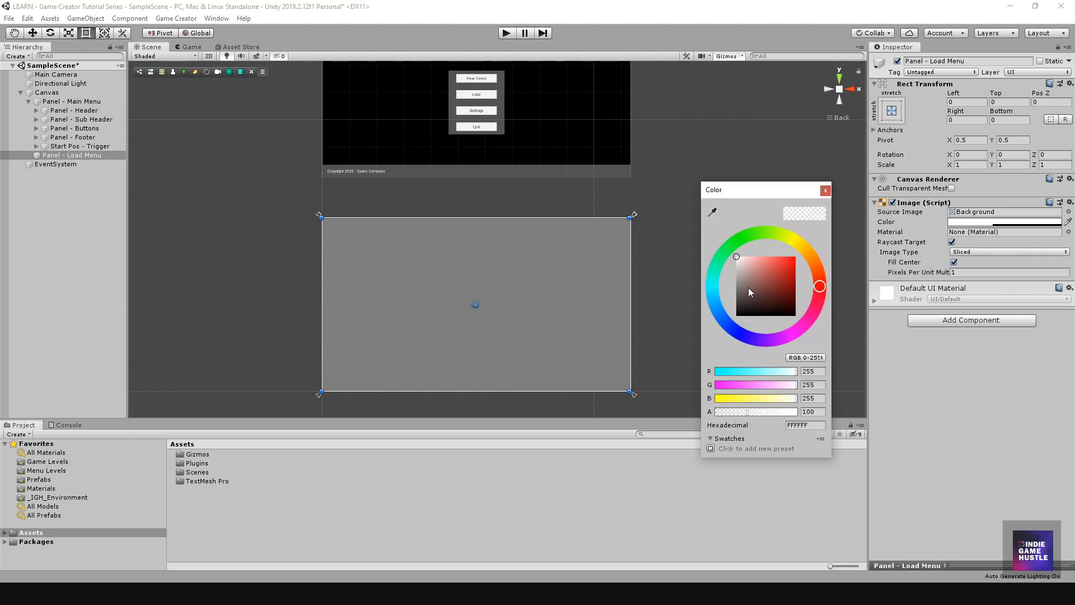
pyautogui.moveTo(748, 287); pyautogui.dragTo(722, 341)
pyautogui.moveTo(753, 412); pyautogui.dragTo(829, 418)
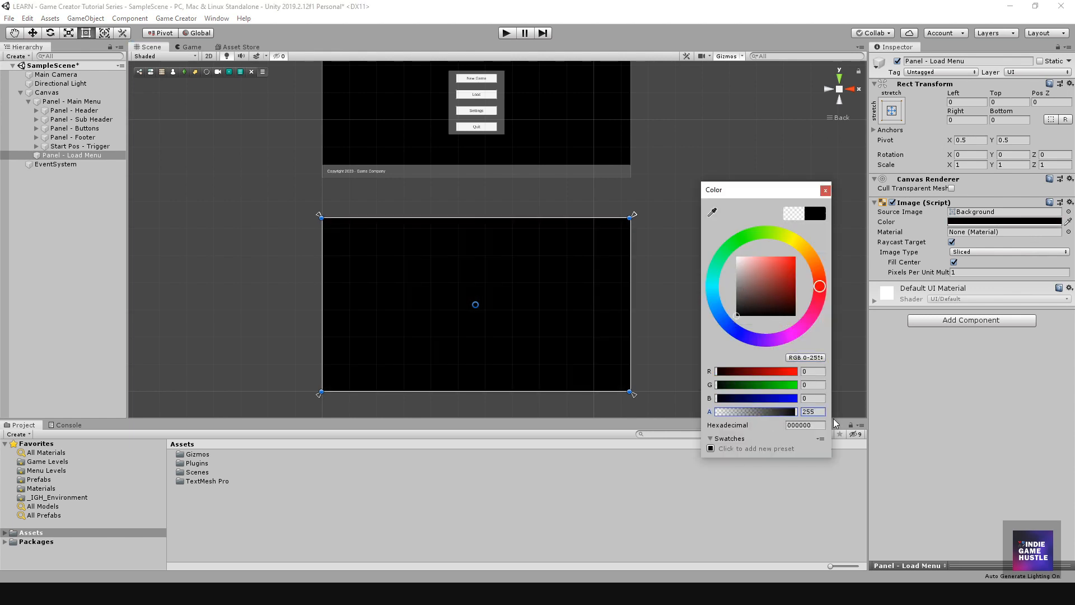
pyautogui.click(824, 190)
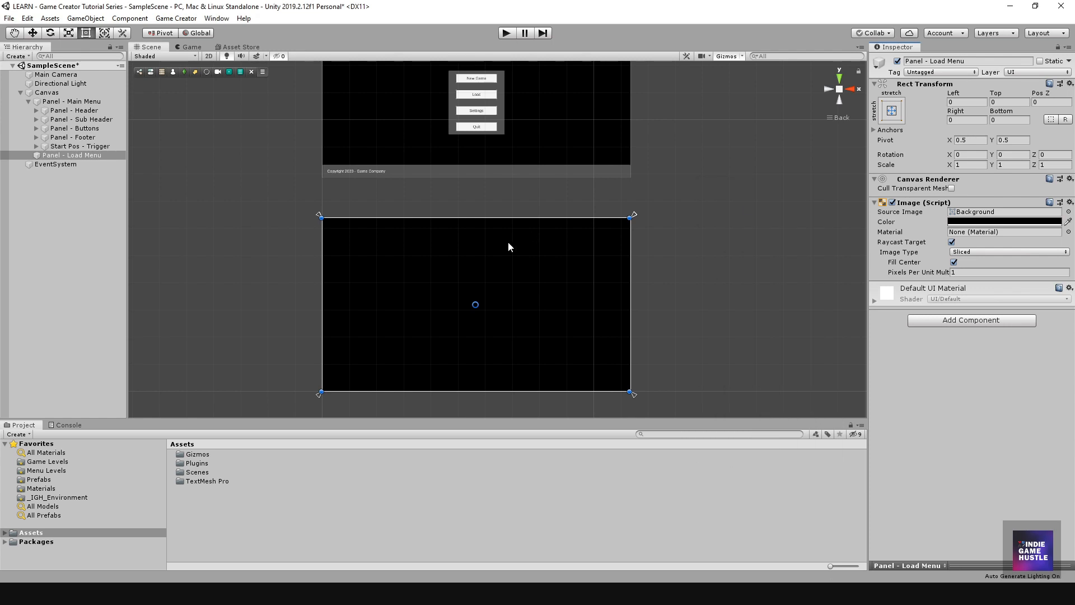
pyautogui.click(88, 157)
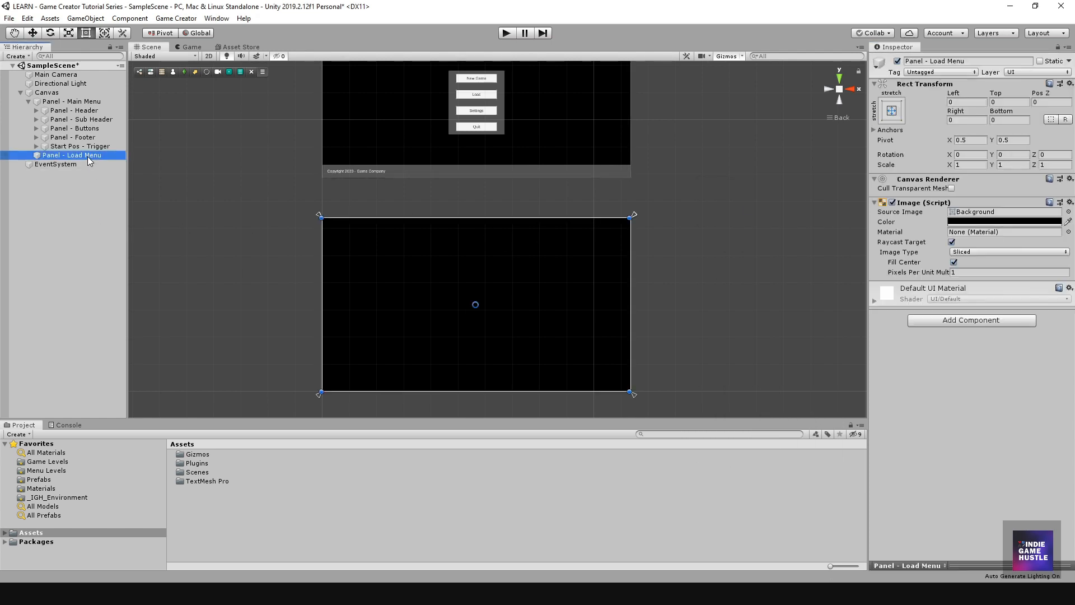
pyautogui.moveTo(419, 227); pyautogui.dragTo(438, 273, button='middle')
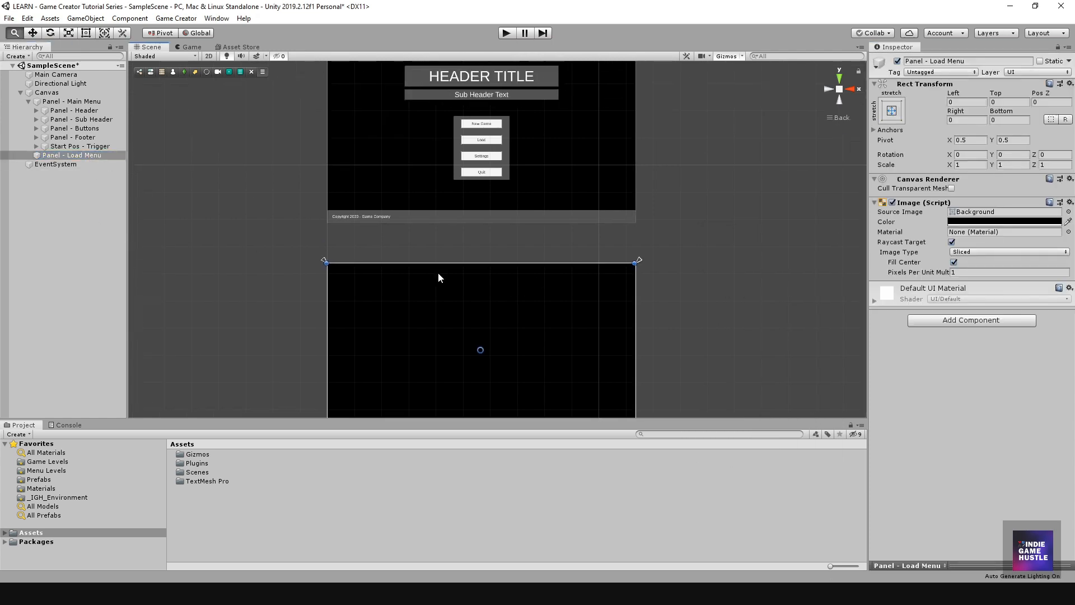
pyautogui.scroll(-3, 466, 294)
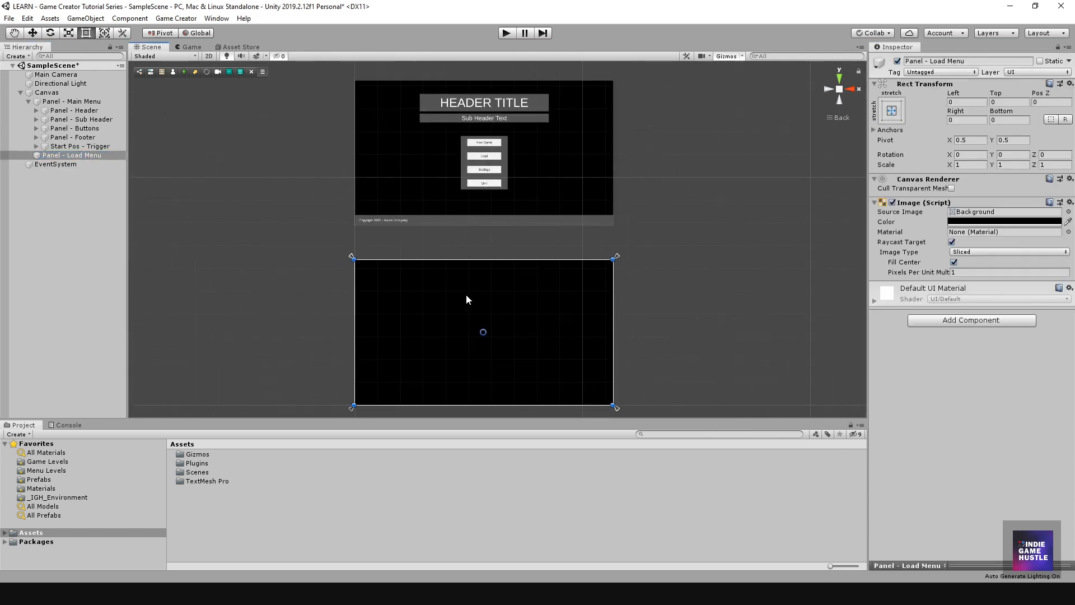
# - Add a new UI Panel as a child of Panel - Load Menu
pyautogui.rightClick(72, 157)
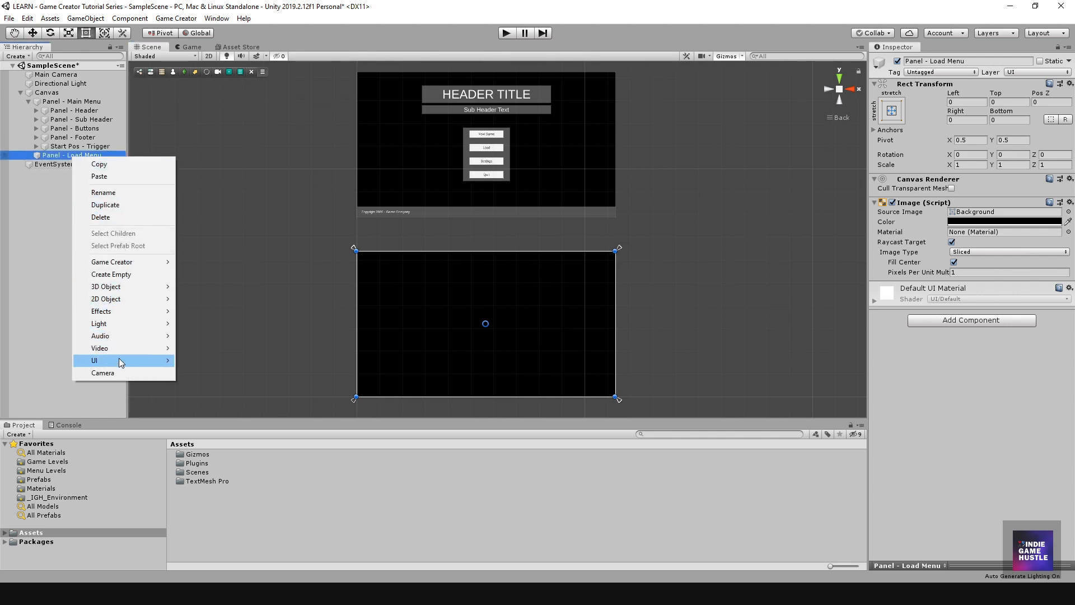
pyautogui.moveTo(123, 360)
pyautogui.click(210, 532)
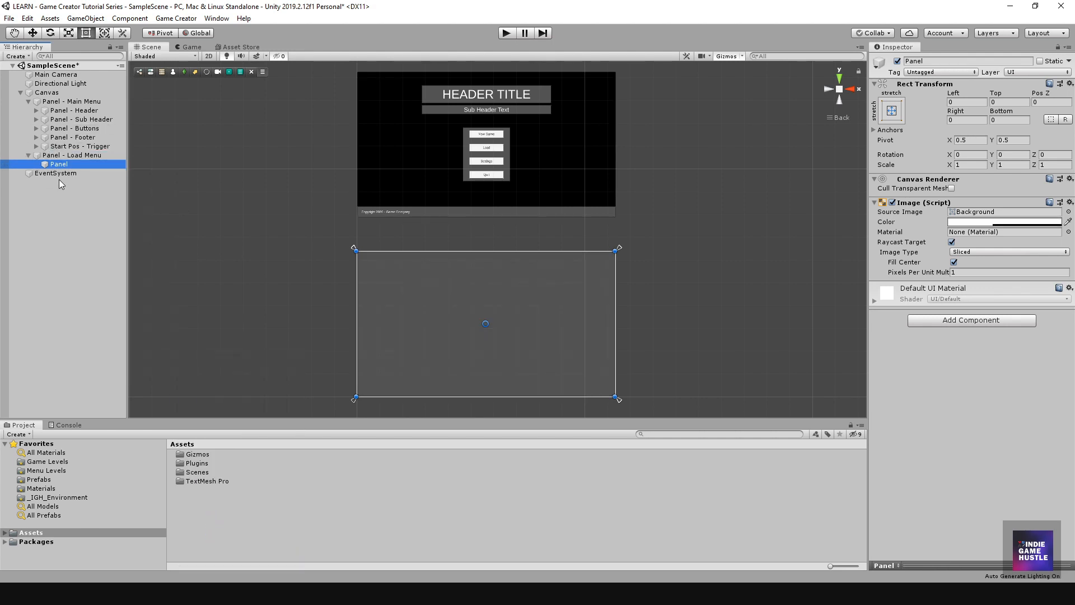
# - Shrink the new child panel to about 734 by 195 and place it near the load menu's upper-left corner
pyautogui.moveTo(355, 252); pyautogui.dragTo(493, 355)
pyautogui.moveTo(577, 381); pyautogui.dragTo(504, 304)
pyautogui.scroll(5, 504, 305)
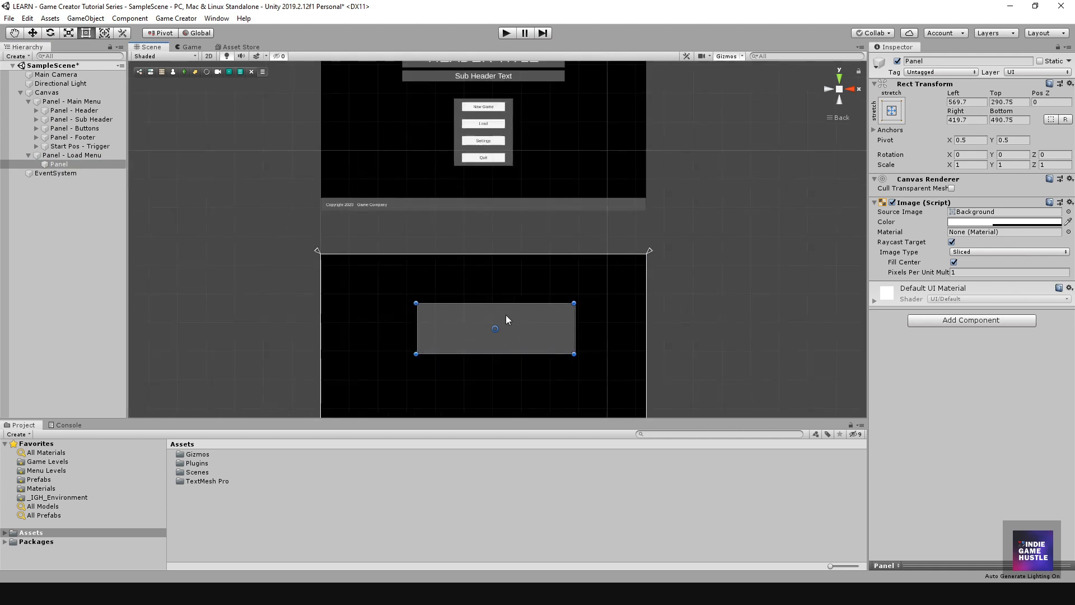
pyautogui.scroll(-2, 502, 270)
pyautogui.moveTo(572, 287); pyautogui.dragTo(432, 226)
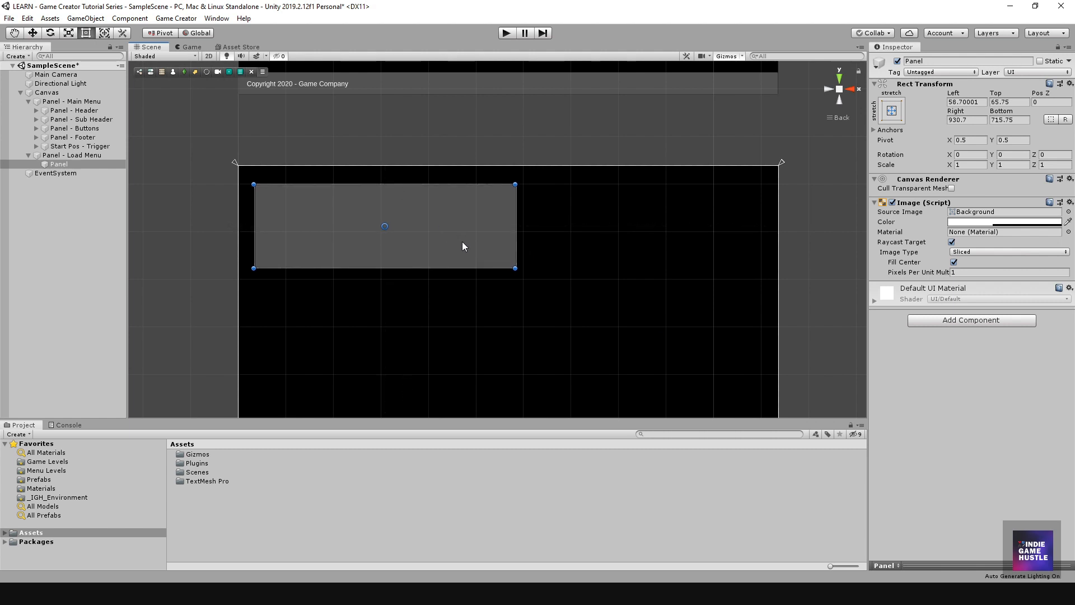
pyautogui.moveTo(509, 262); pyautogui.dragTo(455, 235)
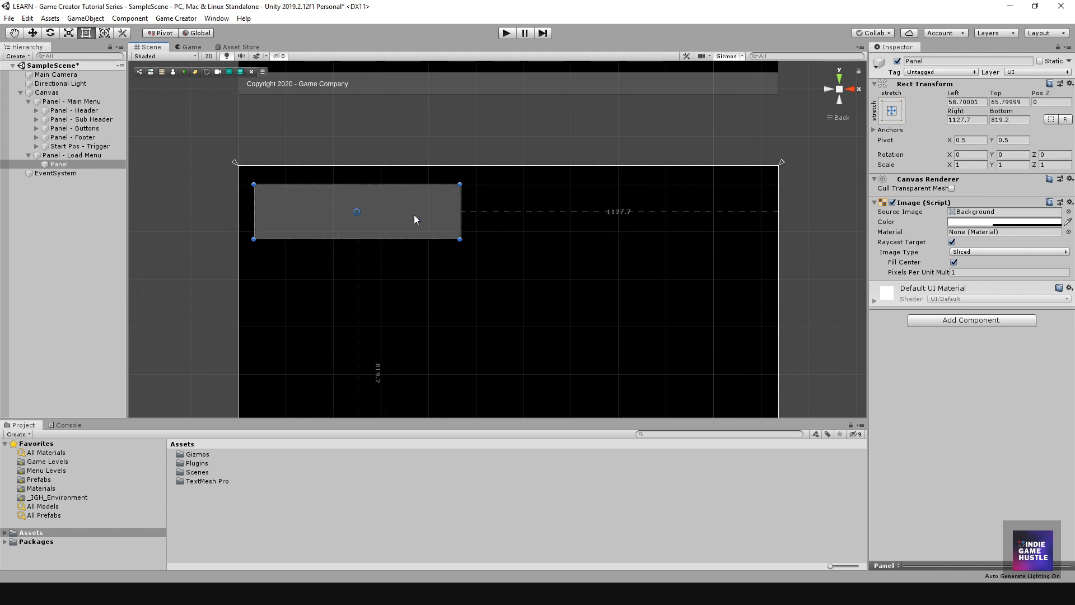
# - Anchor the small panel to the top left of Panel - Load Menu
pyautogui.click(57, 175)
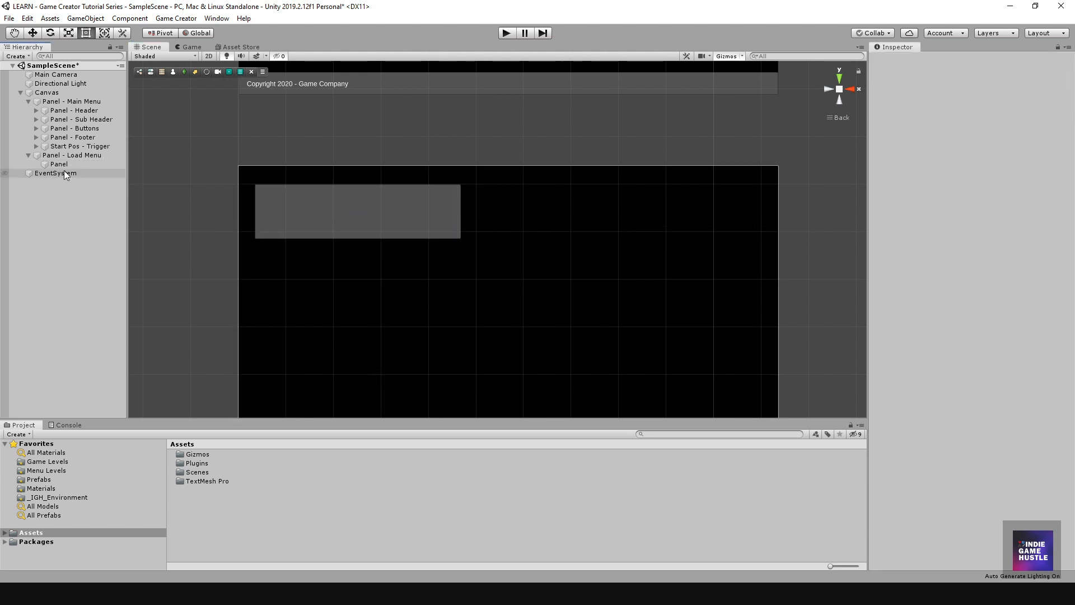
pyautogui.click(63, 164)
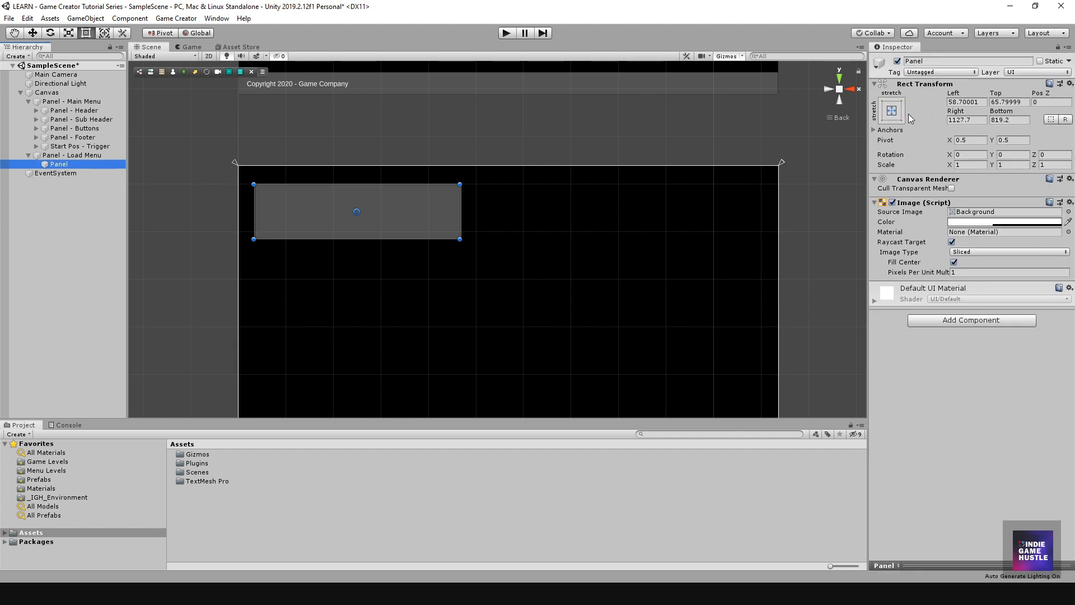
pyautogui.click(893, 110)
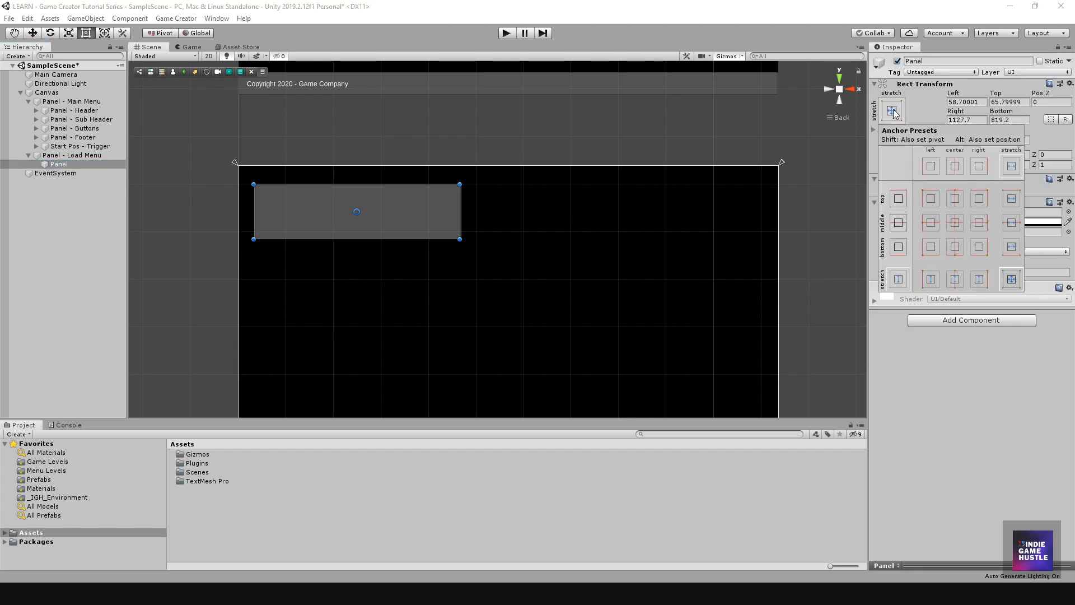
pyautogui.click(930, 201)
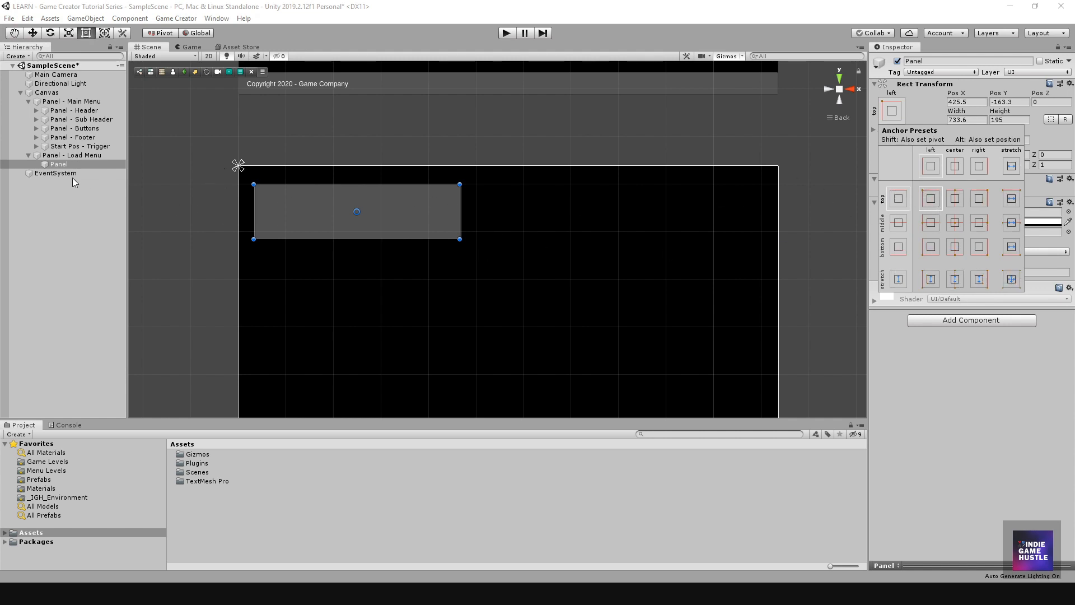
pyautogui.click(59, 218)
pyautogui.click(316, 216)
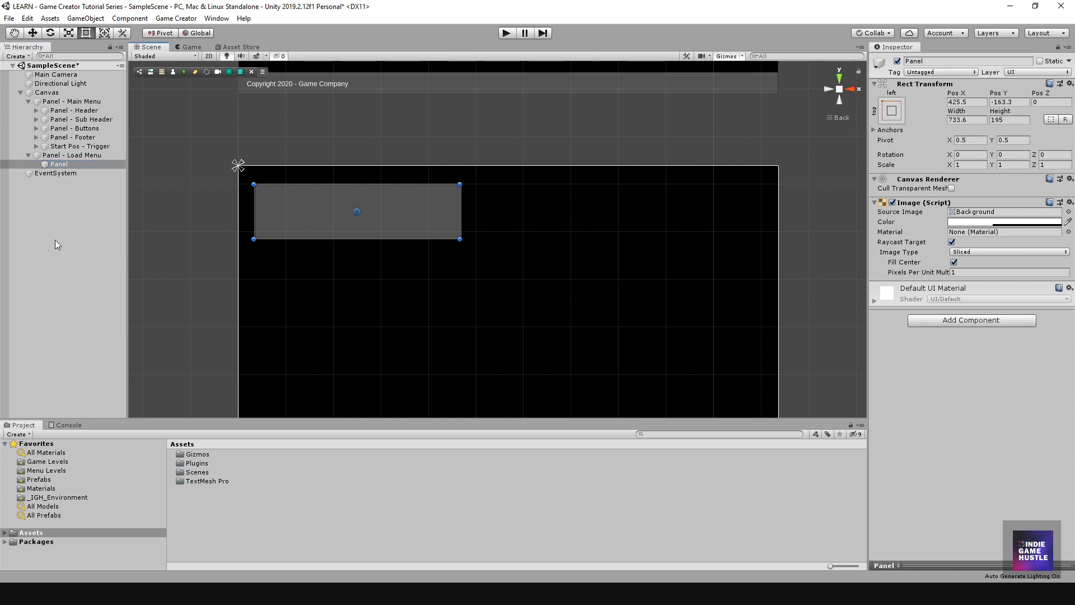
# - Rename the small panel under Panel - Load Menu as Panel - Header
pyautogui.click(62, 157)
pyautogui.click(64, 164)
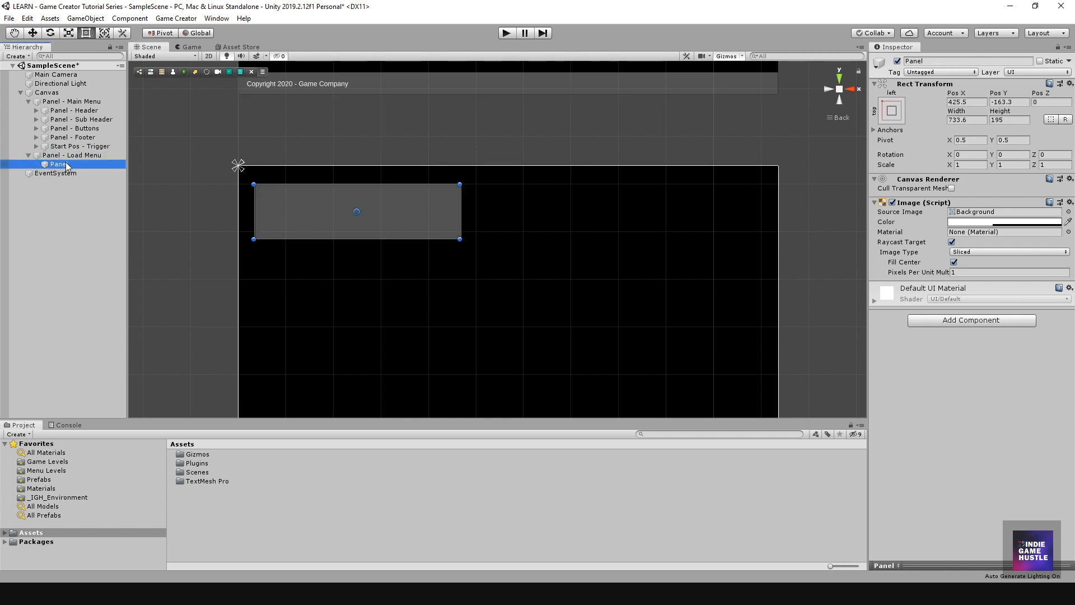
pyautogui.click(65, 162)
pyautogui.click(73, 162)
pyautogui.write('-')
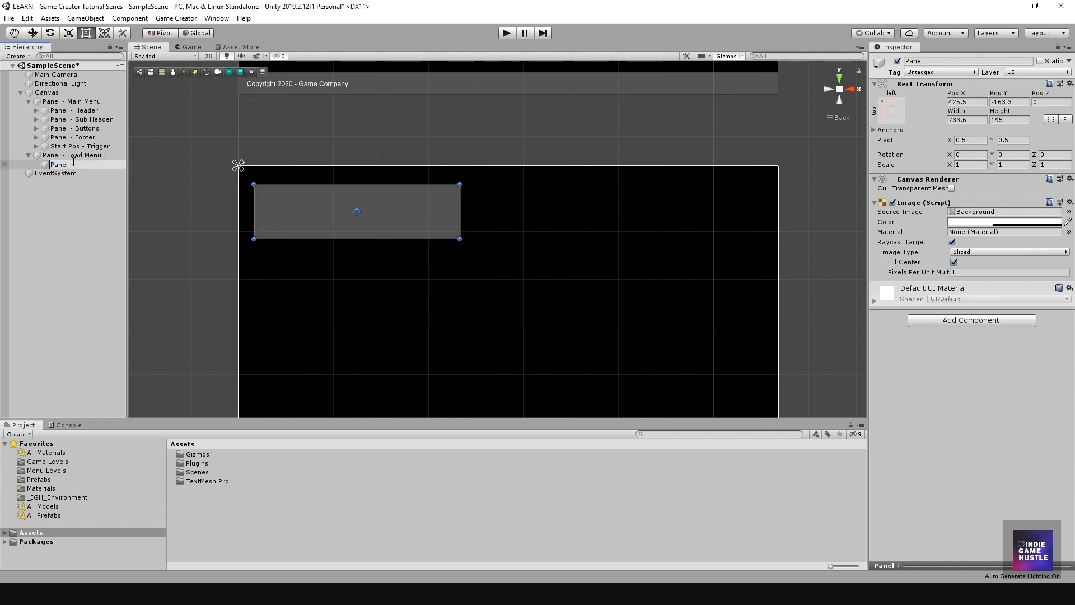
pyautogui.write(' Hear')
pyautogui.write('der')
pyautogui.press('Return')
# - Add a TextMeshPro text object as a child of the load menu's Panel - Header
pyautogui.rightClick(75, 165)
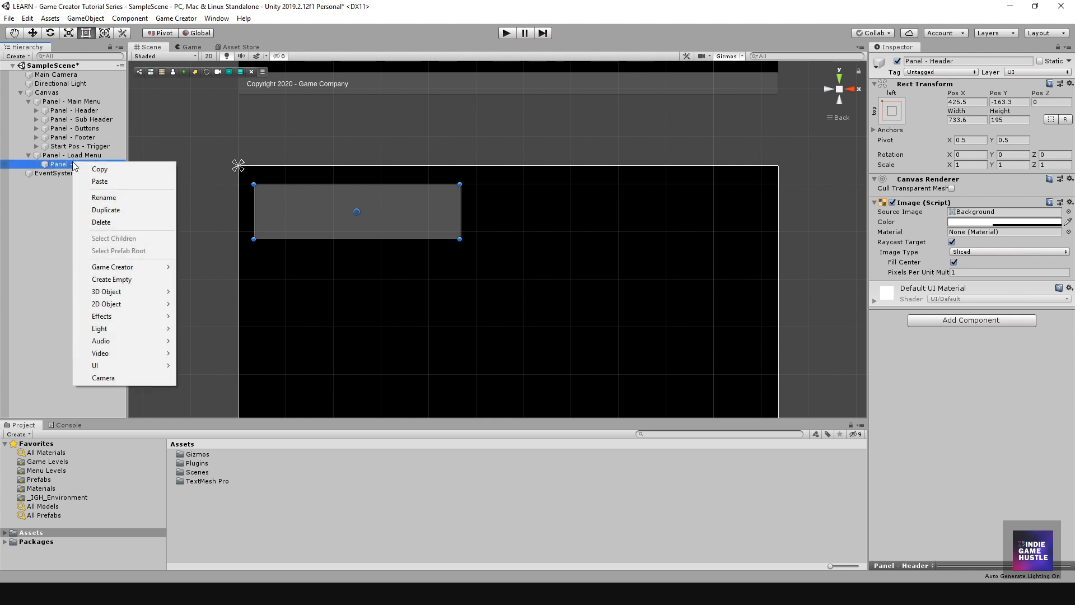
pyautogui.moveTo(116, 365)
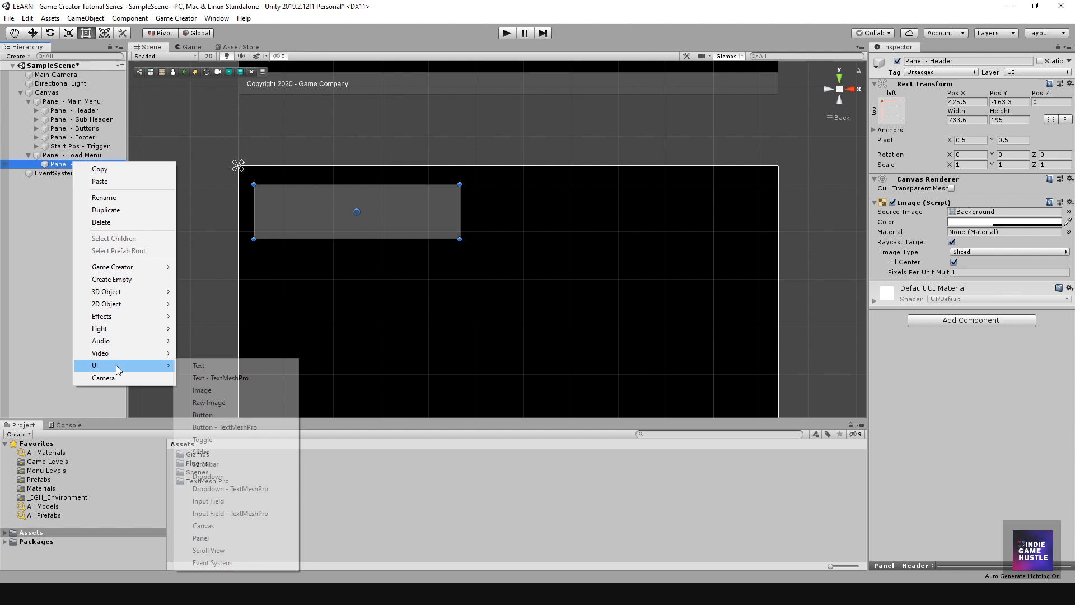
pyautogui.click(224, 379)
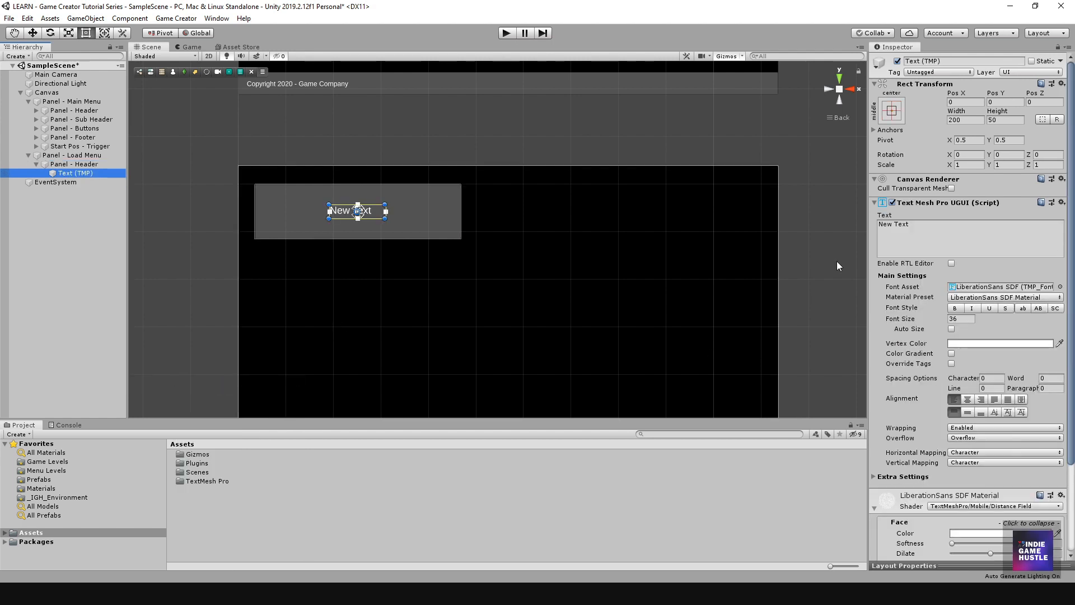
# - Replace the header text object's content with LOAD GAME in capital letters
pyautogui.click(924, 232)
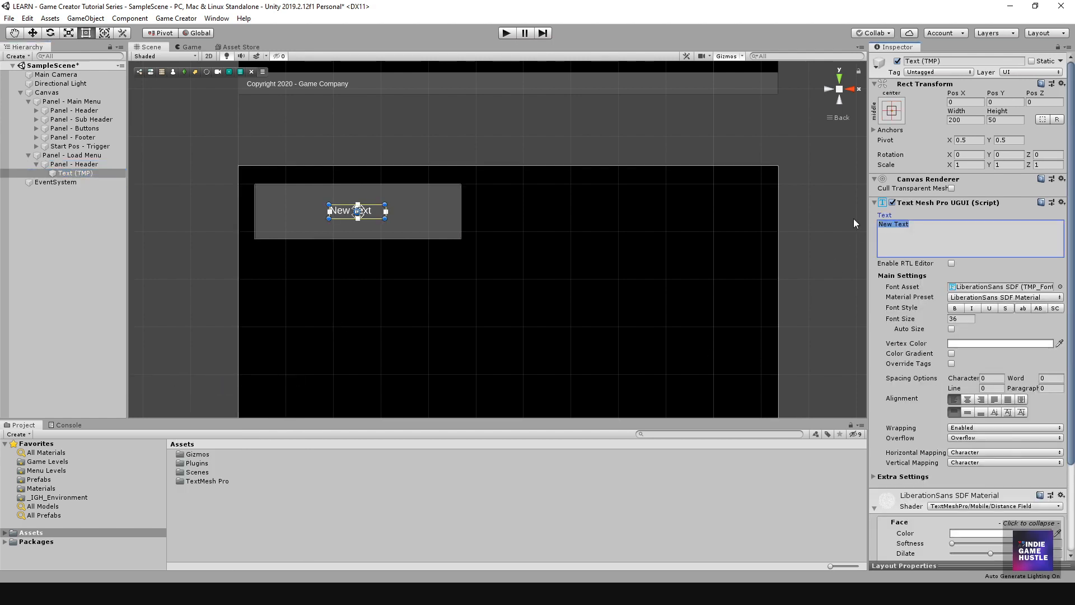
pyautogui.write('Load')
pyautogui.press('BackSpace')
pyautogui.press('BackSpace')
pyautogui.press('BackSpace')
pyautogui.write('OAD gAME')
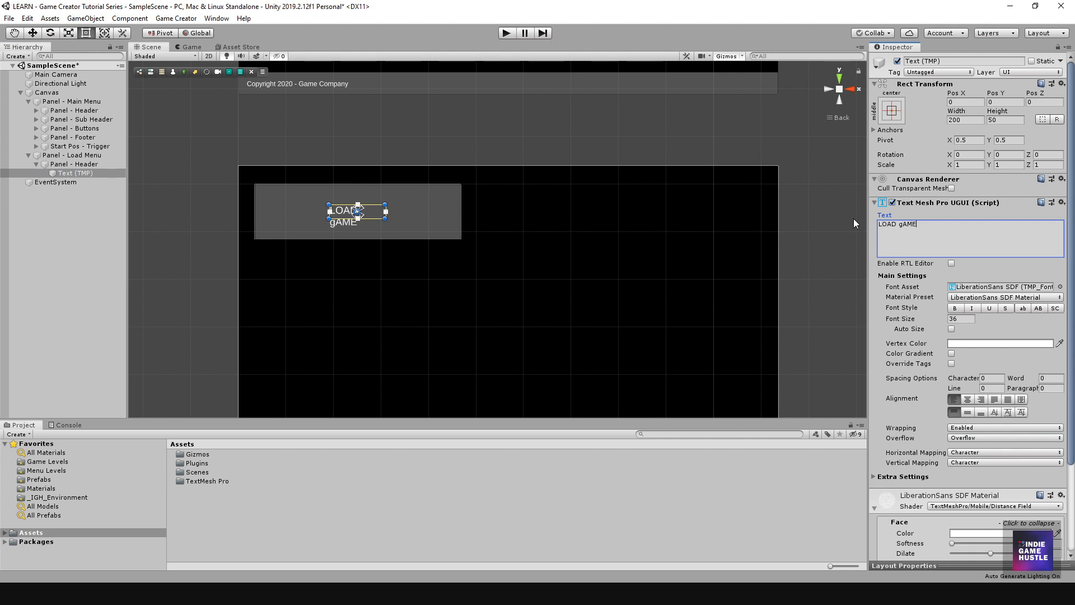
pyautogui.press('BackSpace')
pyautogui.press('BackSpace')
pyautogui.press('BackSpace')
pyautogui.press('BackSpace')
pyautogui.write('GAME')
# - Enlarge the LOAD GAME text box to about 397 by 58 and set its font size to 65
pyautogui.moveTo(385, 217); pyautogui.dragTo(441, 220)
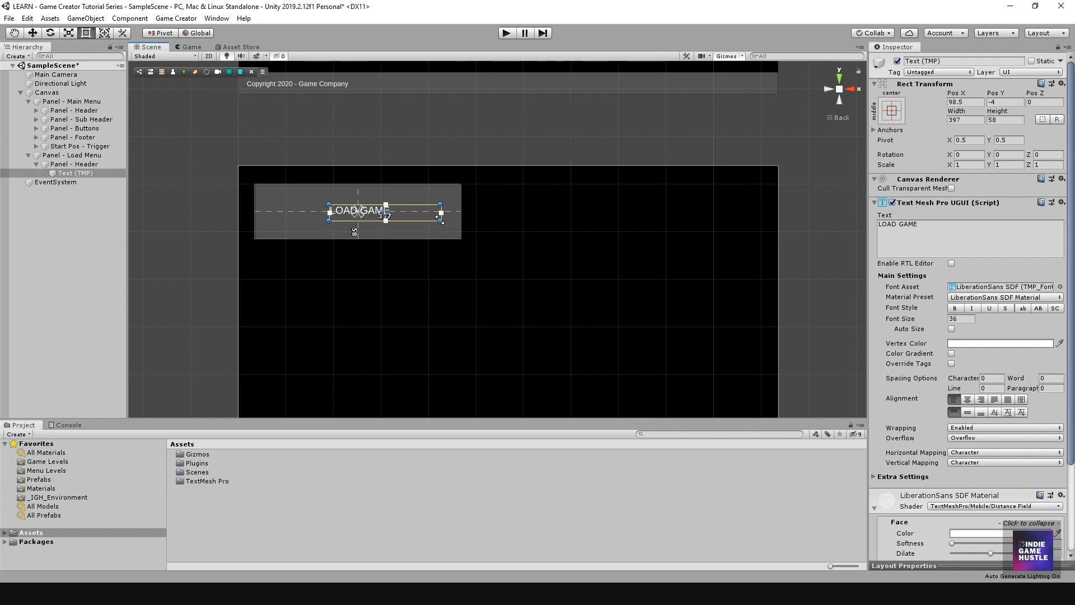
pyautogui.click(964, 321)
pyautogui.write('65')
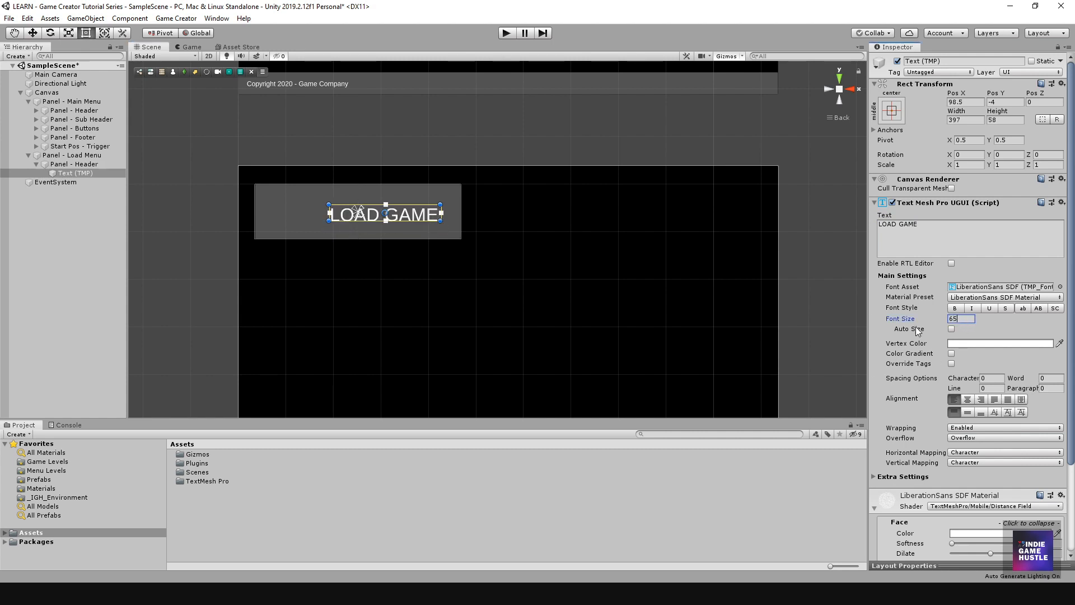
# - Center the LOAD GAME text in its header panel and shrink the panel around it to about 493 by 121
pyautogui.moveTo(408, 217); pyautogui.dragTo(423, 239)
pyautogui.click(267, 213)
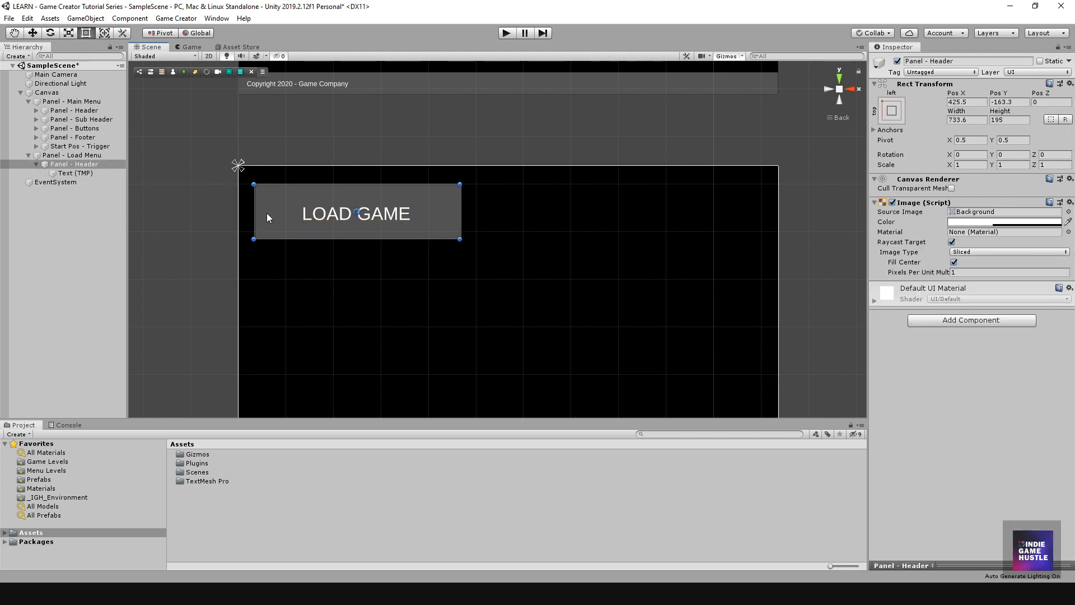
pyautogui.moveTo(461, 220); pyautogui.dragTo(371, 219)
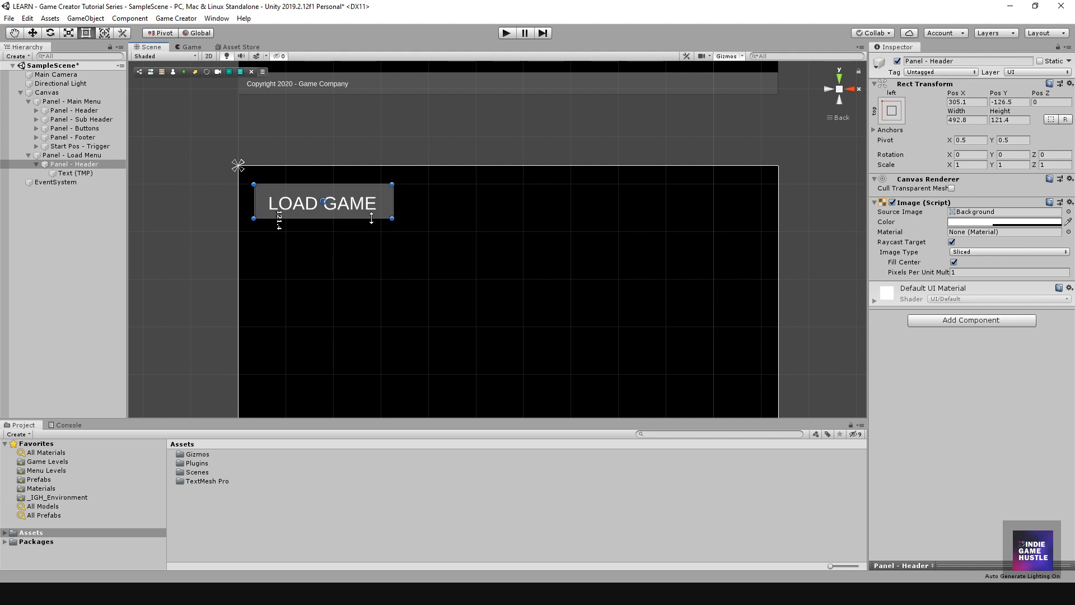
# - Examine the anchor settings of the load menu's Panel - Header and its text object
pyautogui.click(111, 208)
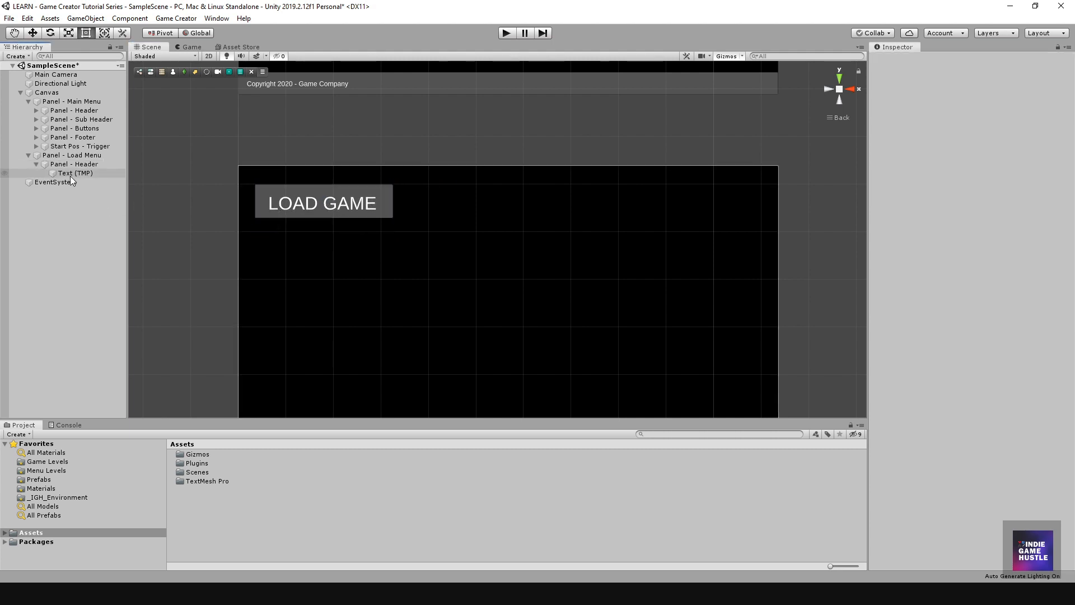
pyautogui.click(70, 165)
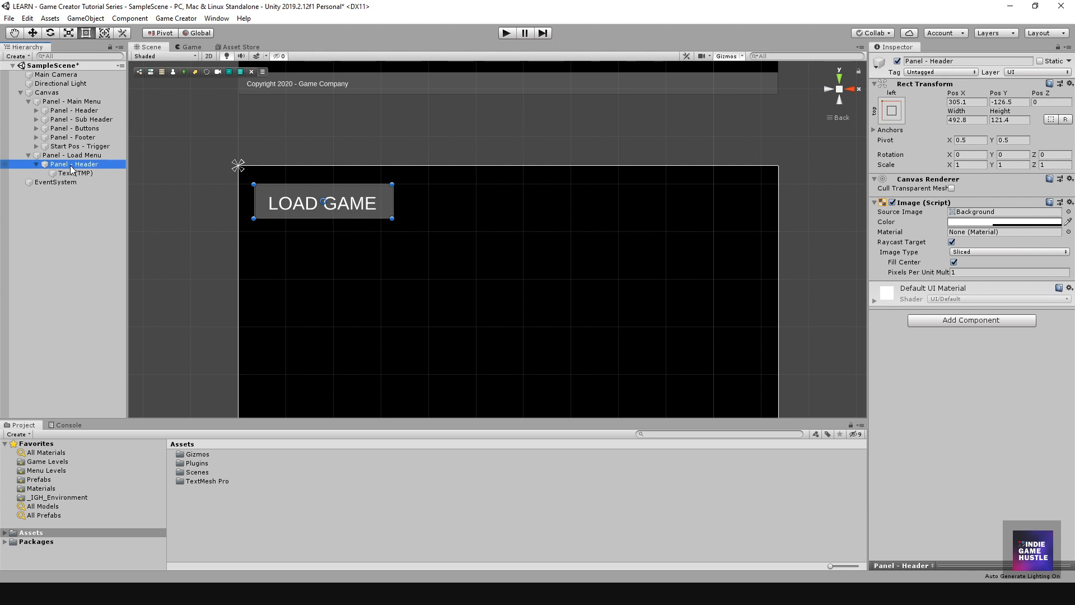
pyautogui.click(73, 174)
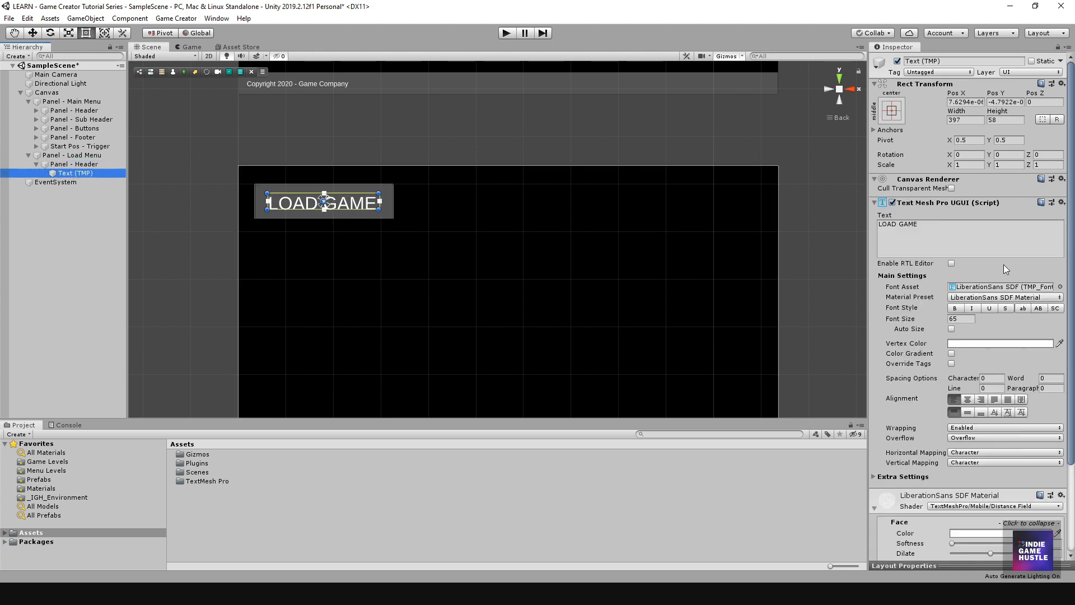
pyautogui.click(891, 112)
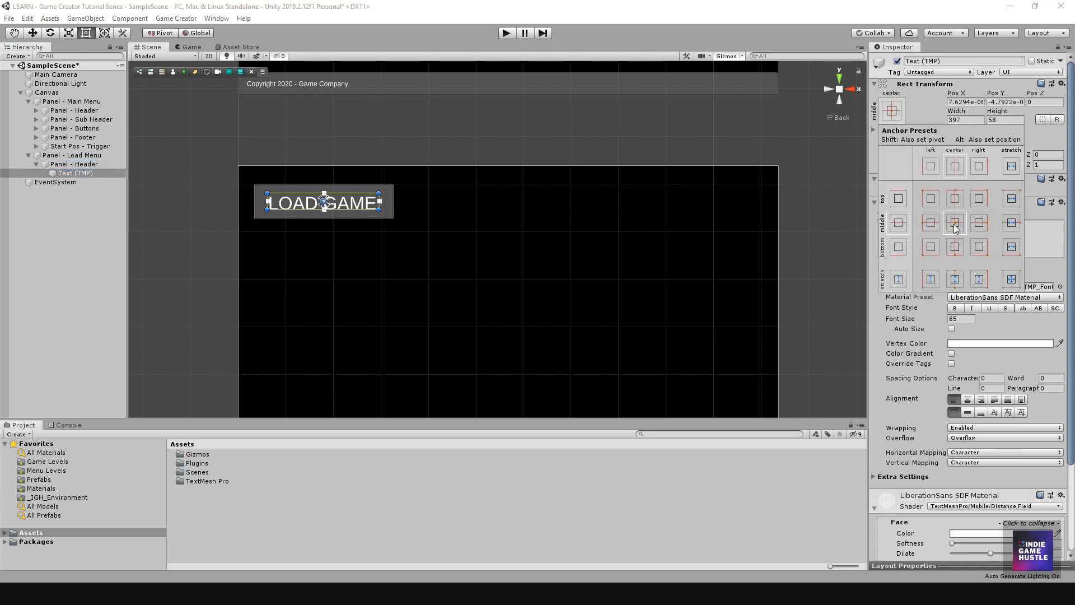
pyautogui.click(74, 160)
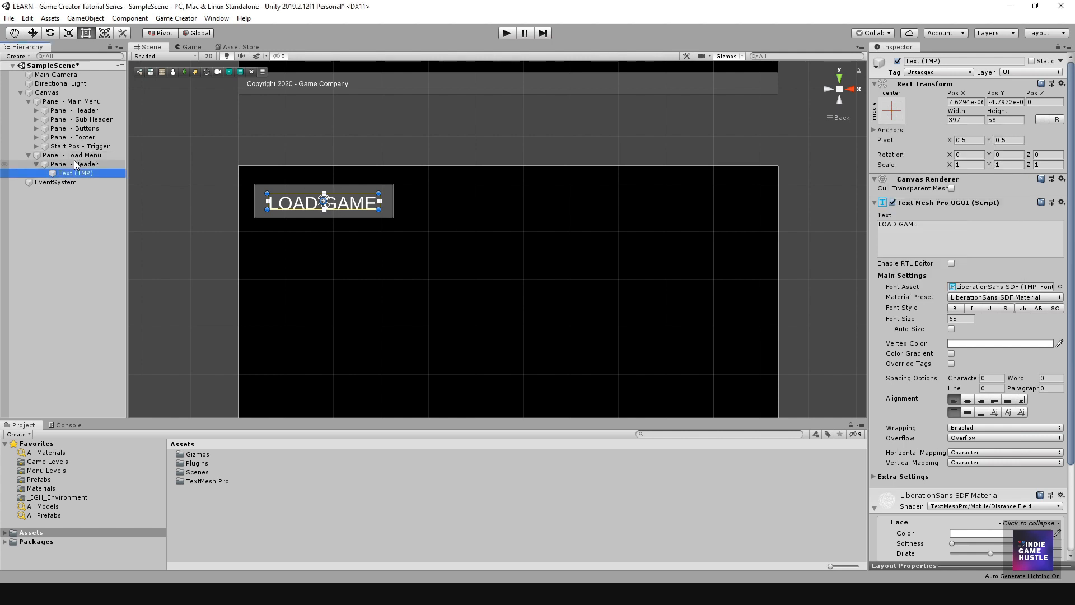
pyautogui.click(73, 163)
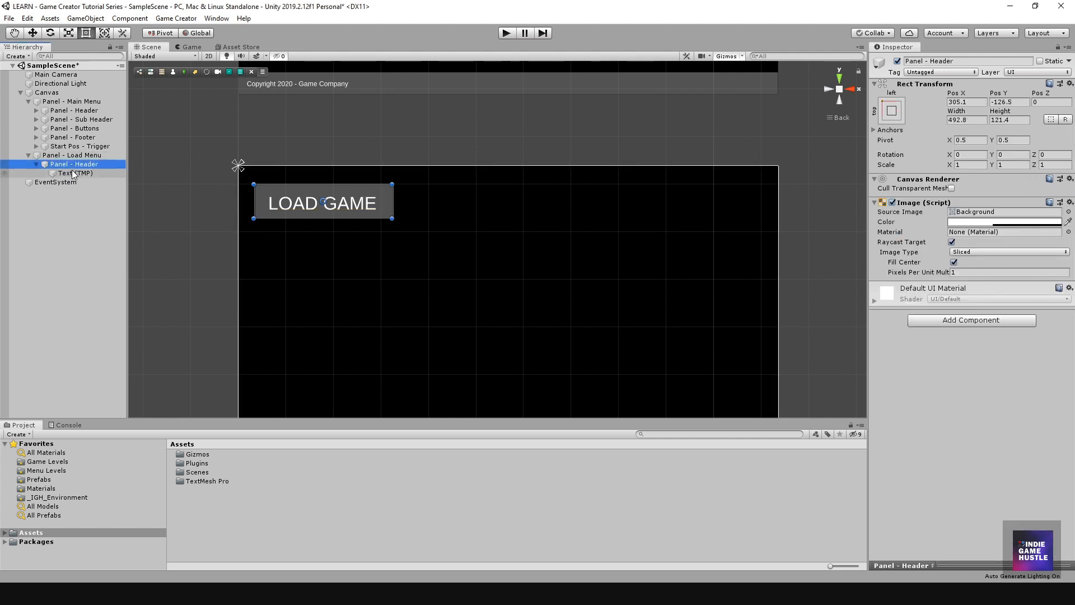
pyautogui.click(99, 242)
# - Extend the LOAD GAME text box downward to a height of about 78
pyautogui.click(316, 206)
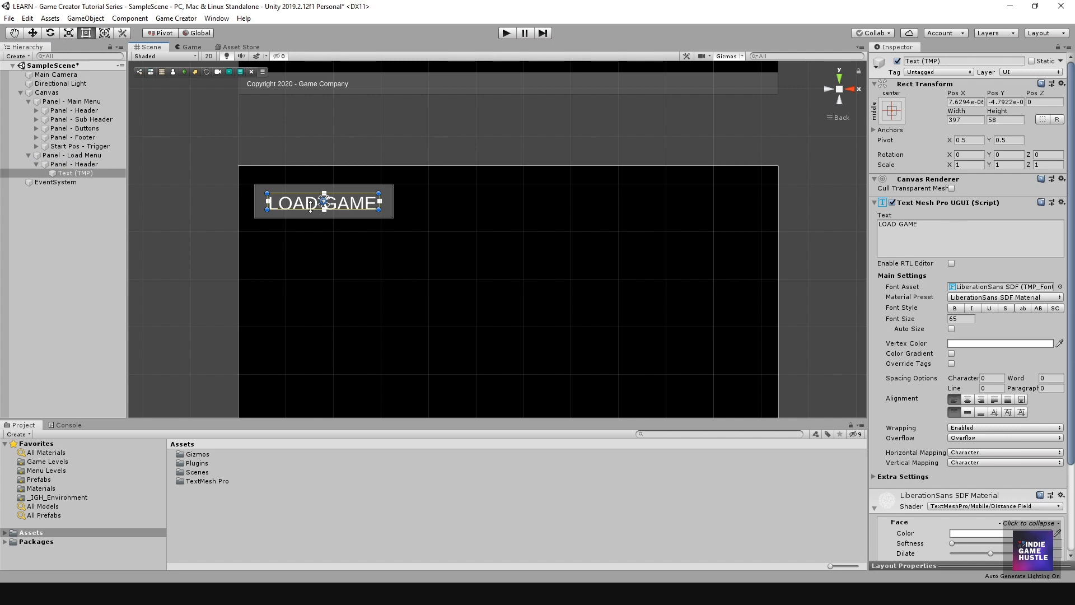
pyautogui.moveTo(308, 213); pyautogui.dragTo(309, 215)
pyautogui.click(47, 222)
# - Examine how Panel - Load Menu, its header panel and the header text are nested and laid out
pyautogui.click(73, 163)
pyautogui.scroll(-4, 431, 251)
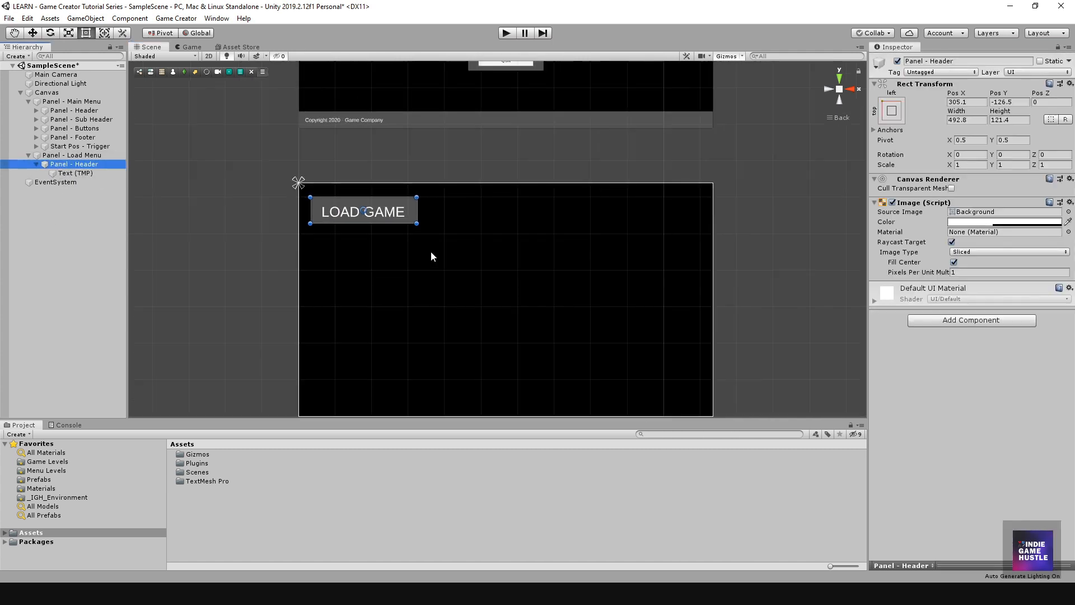
pyautogui.moveTo(448, 154); pyautogui.dragTo(456, 276, button='middle')
pyautogui.scroll(-2, 424, 323)
pyautogui.click(74, 156)
pyautogui.scroll(-2, 464, 280)
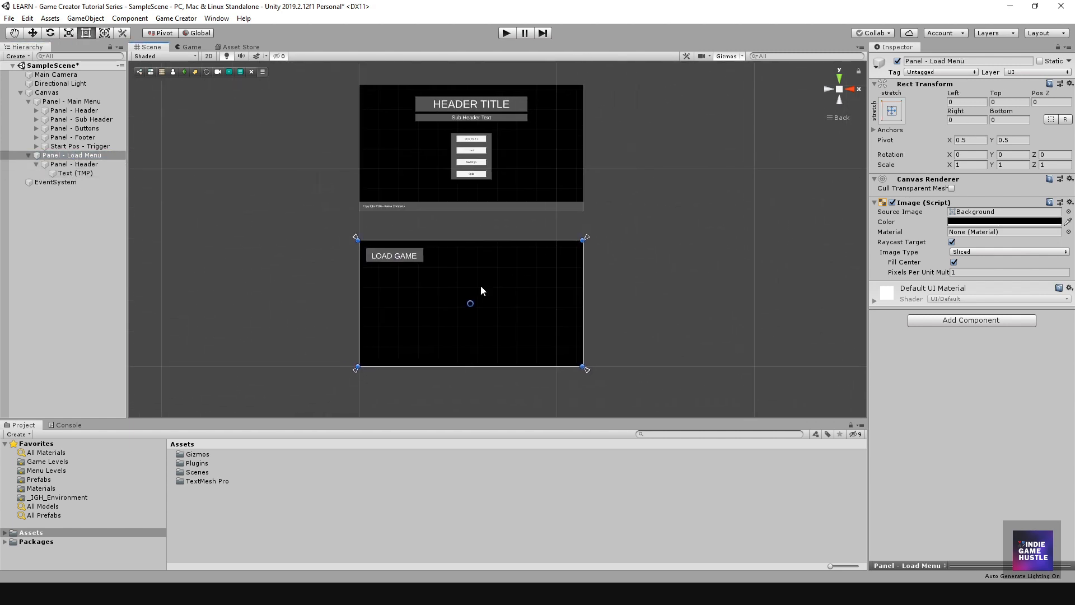
pyautogui.scroll(2, 481, 285)
pyautogui.scroll(2, 476, 294)
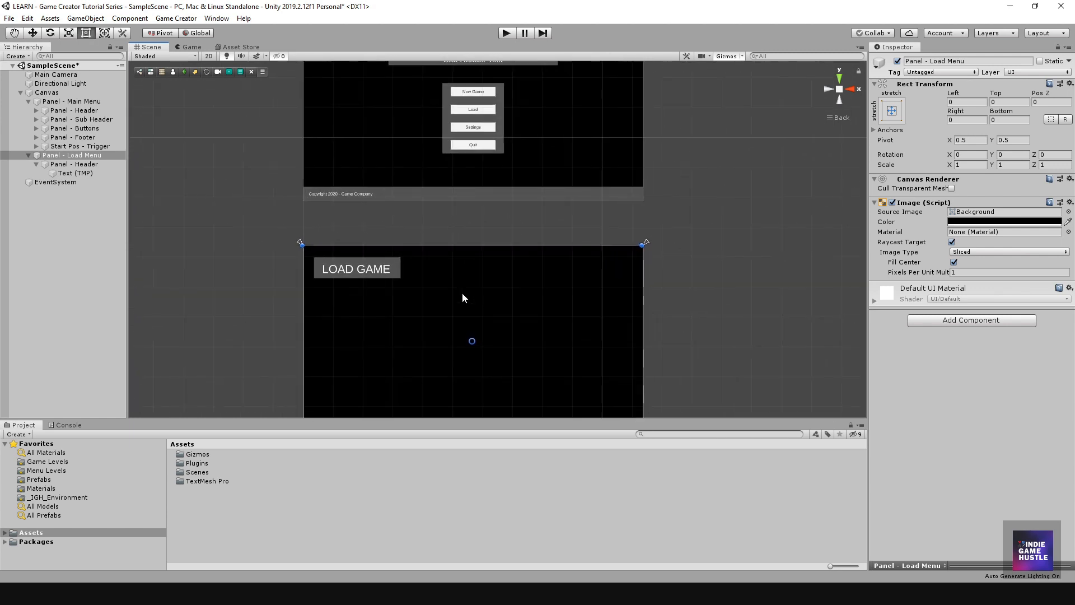
pyautogui.click(76, 164)
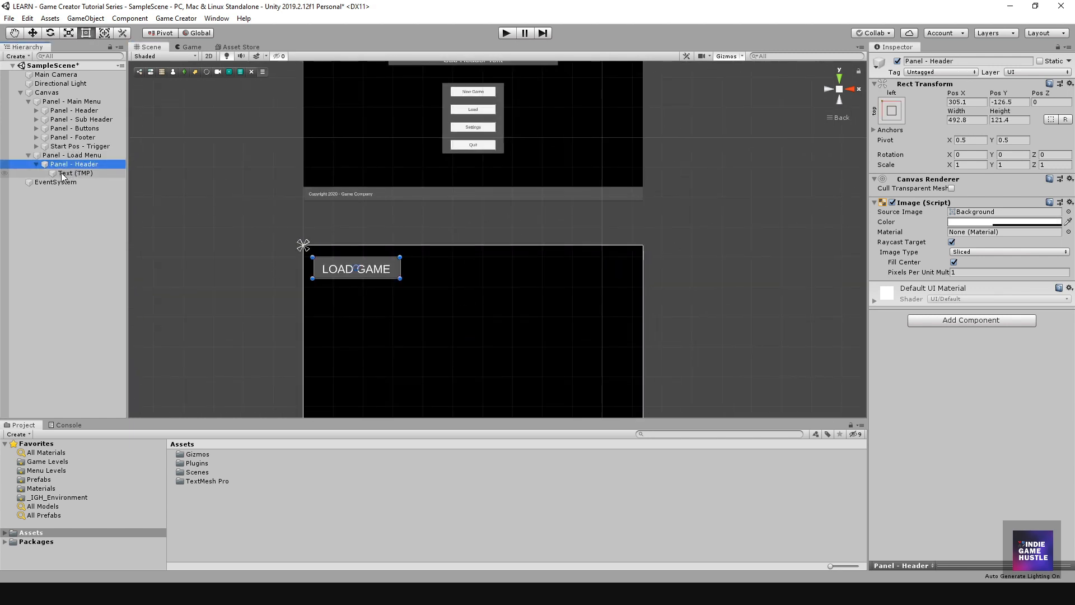
pyautogui.click(67, 174)
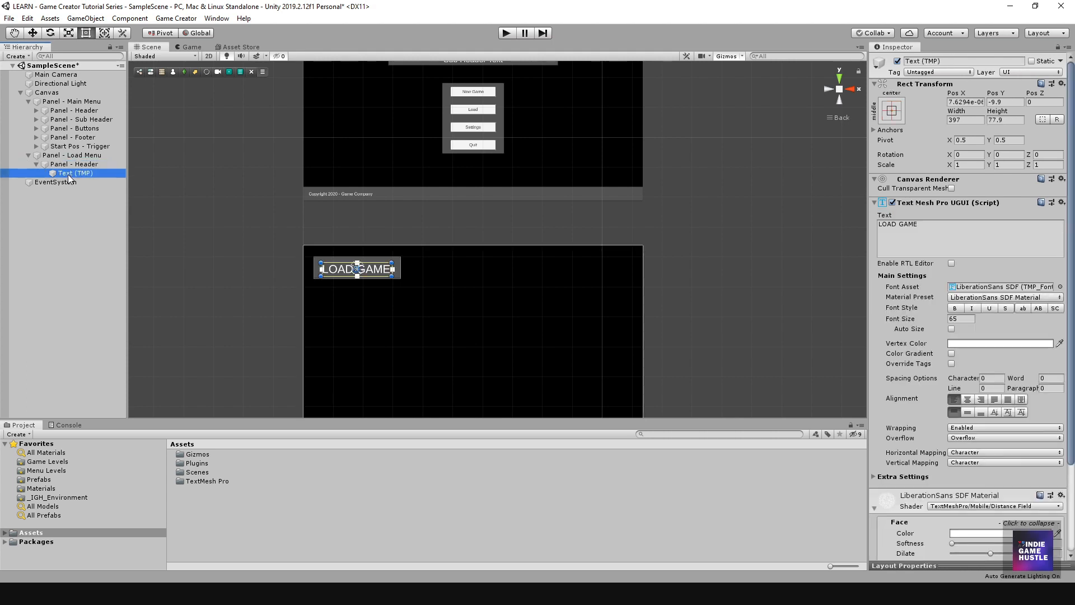
# - Add a new UI panel as a child of Panel - Load Menu
pyautogui.click(72, 166)
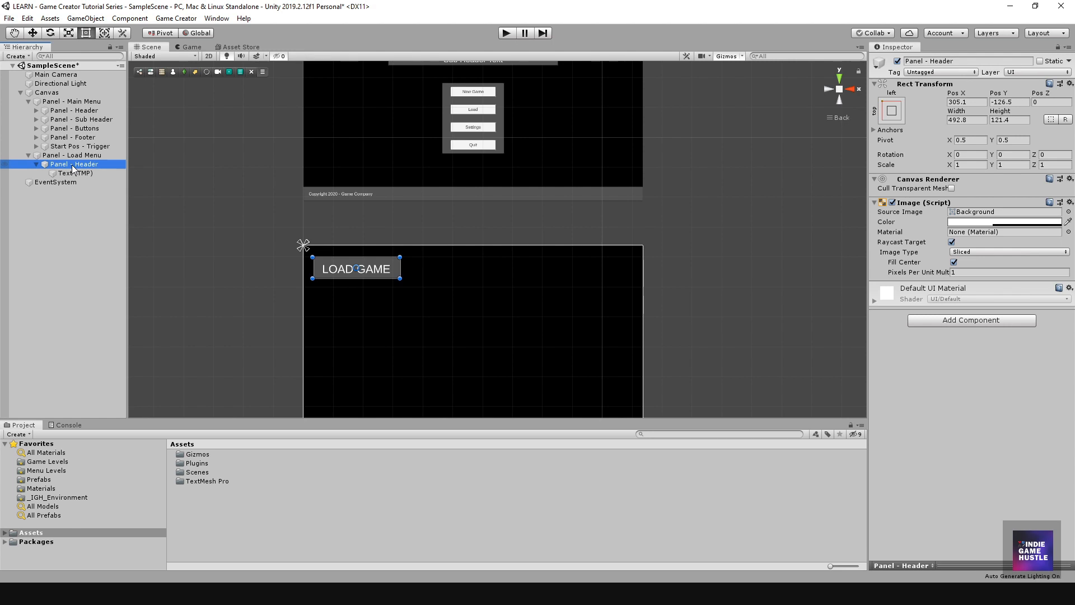
pyautogui.click(36, 164)
pyautogui.rightClick(59, 155)
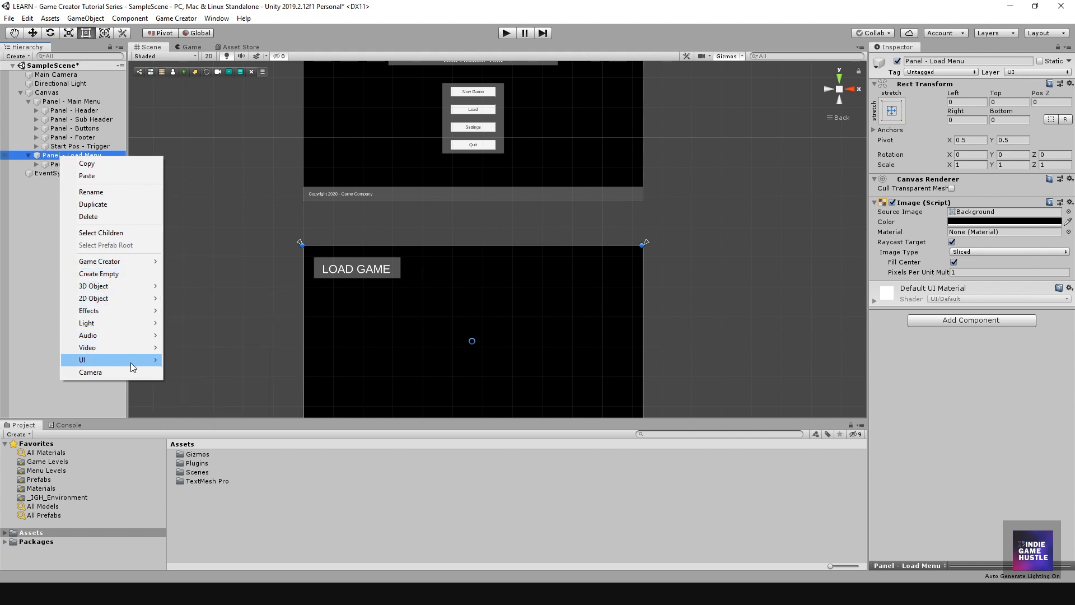
pyautogui.moveTo(135, 361)
pyautogui.click(200, 531)
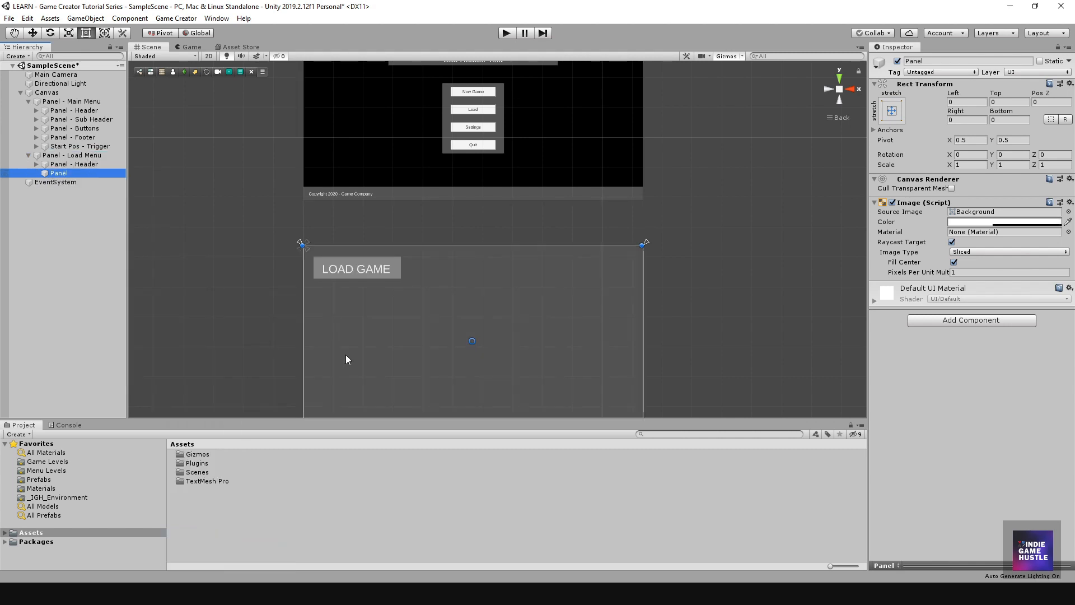
# - Shrink the new panel symmetrically to a centered strip, inset about 323 on the left and right and 466 on the top and bottom
pyautogui.scroll(-2, 436, 287)
pyautogui.moveTo(436, 287); pyautogui.dragTo(409, 249, button='middle')
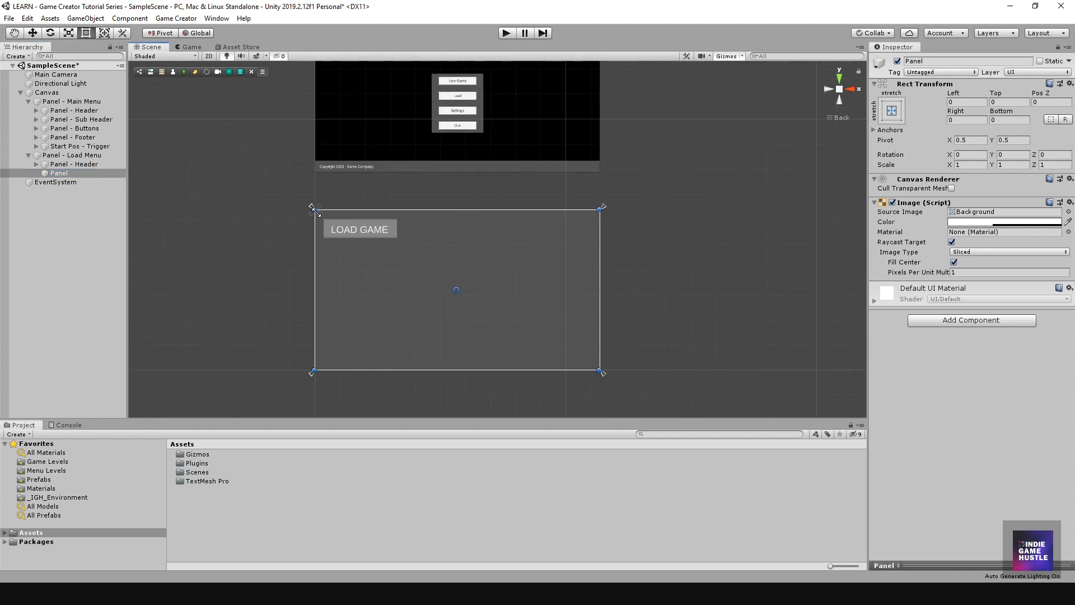
pyautogui.moveTo(315, 211); pyautogui.dragTo(402, 290)
pyautogui.scroll(5, 434, 295)
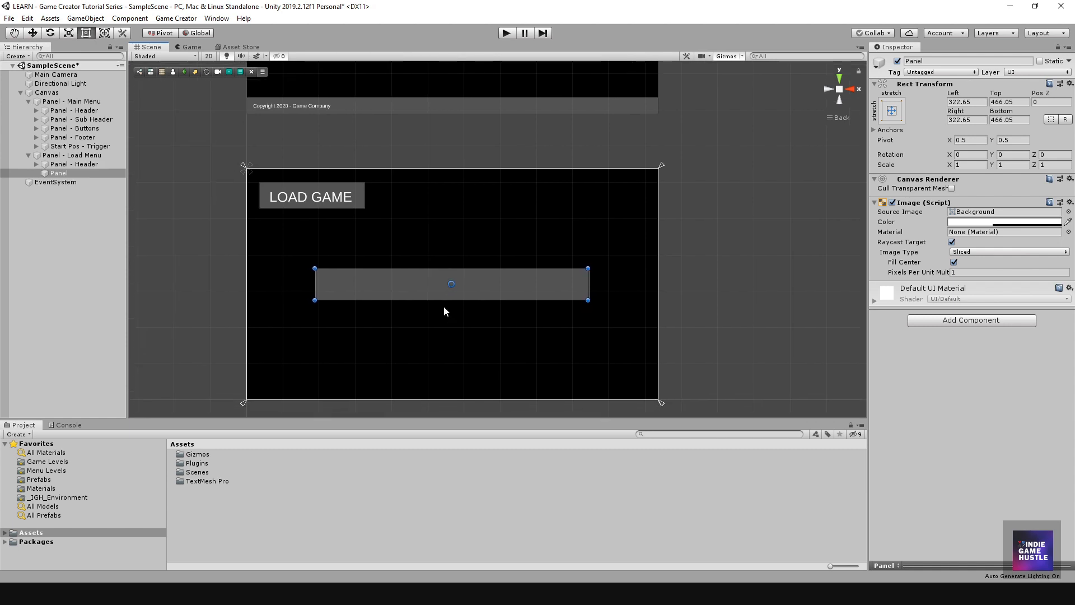
# - Rename the new load menu panel as Panel - Buttons
pyautogui.click(61, 176)
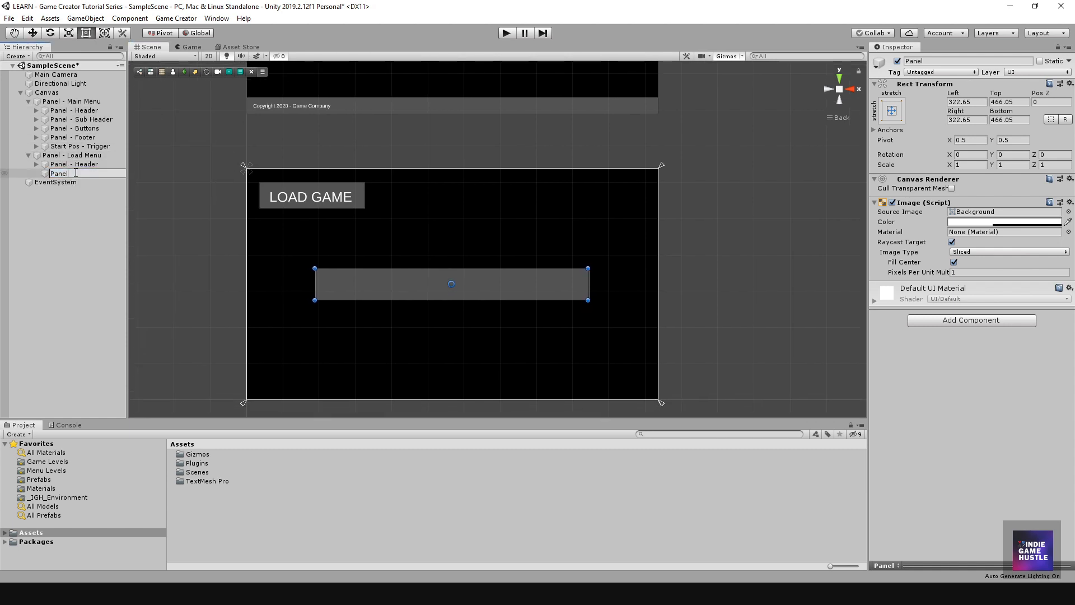
pyautogui.write('- bUTTONS')
pyautogui.press('Return')
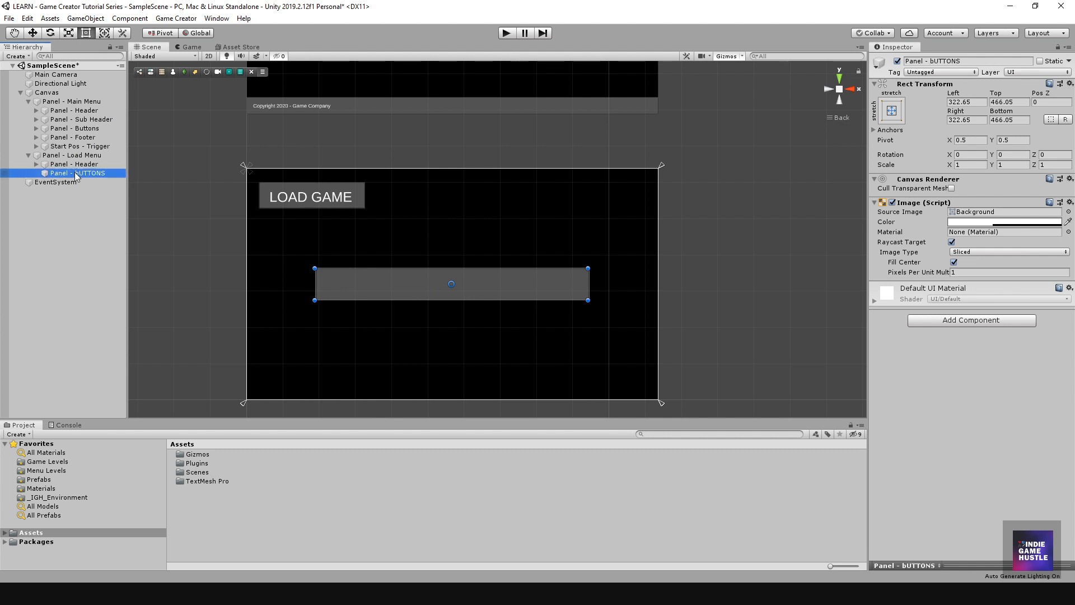
pyautogui.click(77, 177)
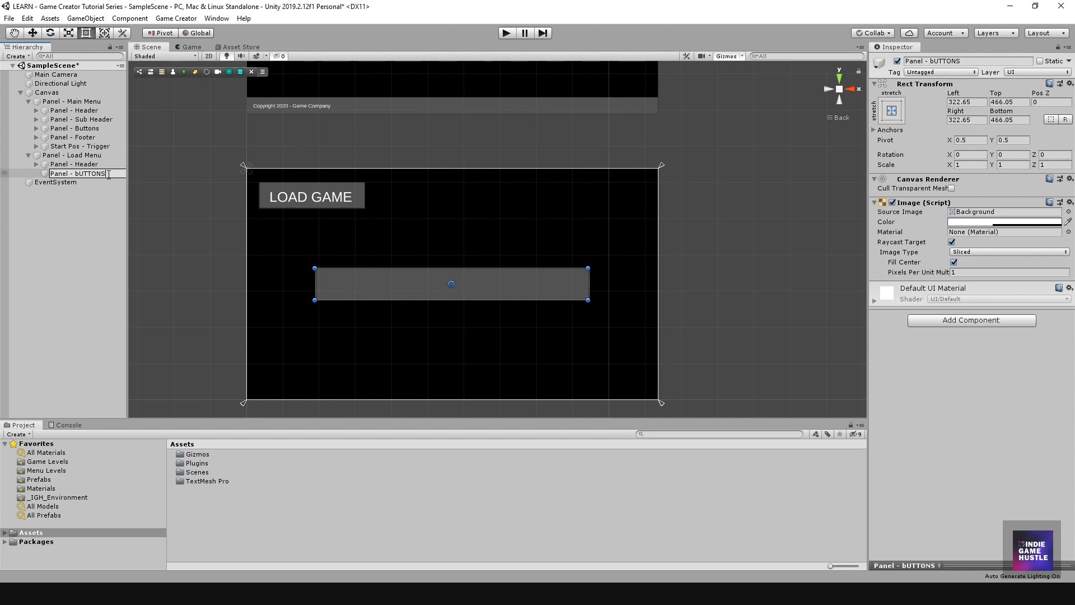
pyautogui.write('Buttons')
pyautogui.press('Return')
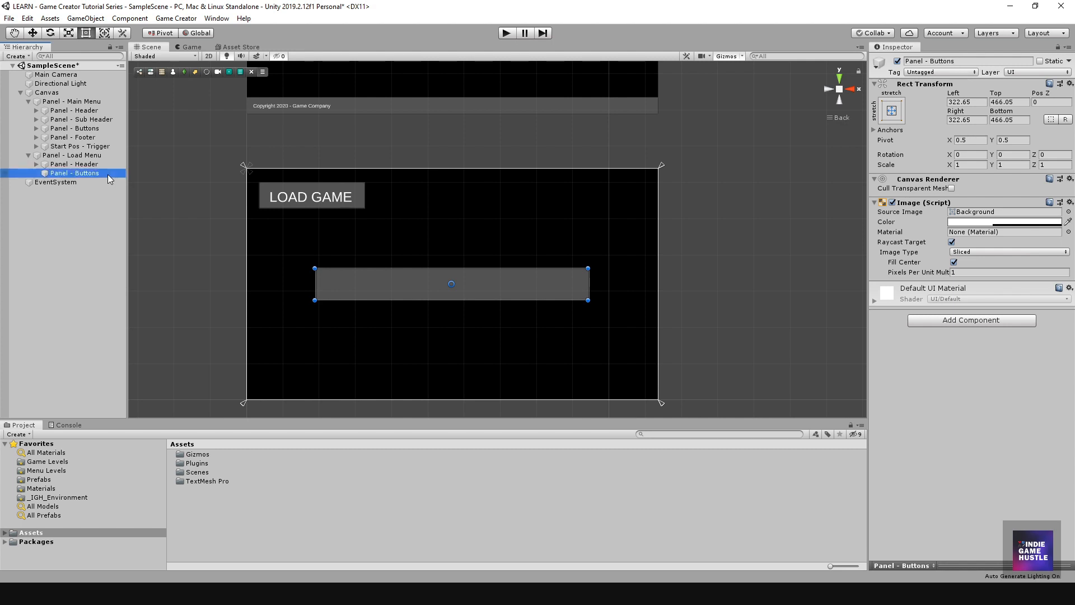
# - Add a TextMeshPro button inside the load menu's Panel - Buttons and enlarge it to about 242 by 55
pyautogui.rightClick(70, 174)
pyautogui.moveTo(115, 374)
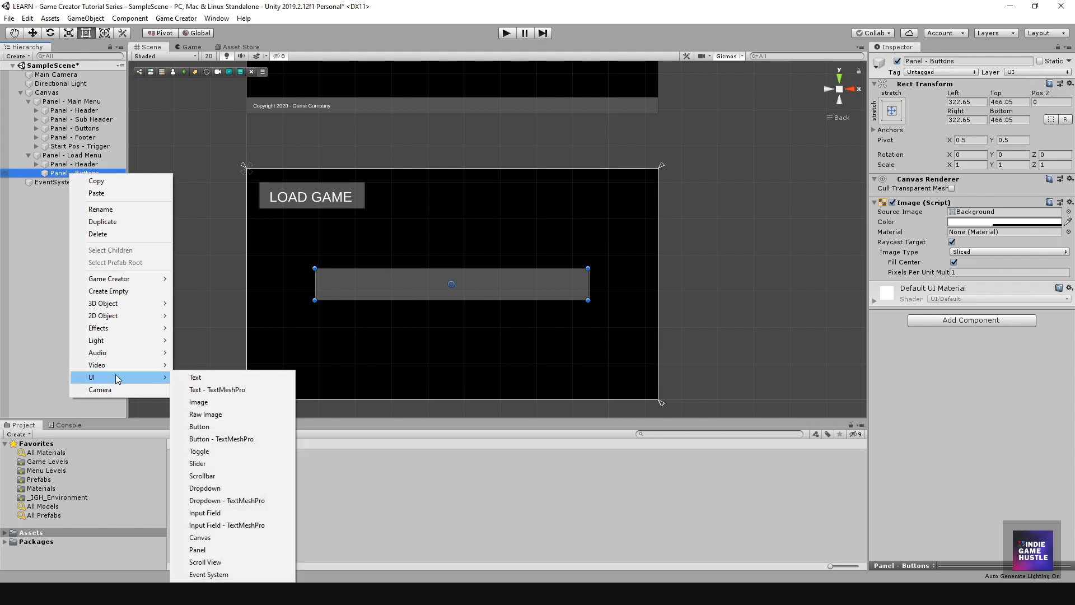
pyautogui.click(205, 438)
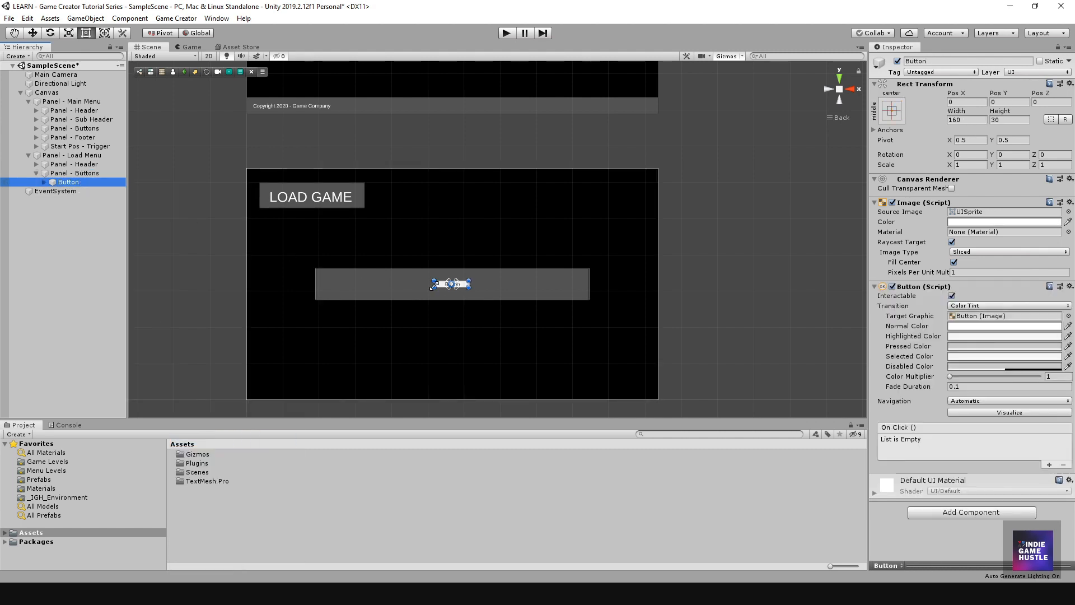
pyautogui.scroll(3, 414, 280)
pyautogui.moveTo(448, 288)
pyautogui.mouseDown()
pyautogui.moveTo(417, 299)
pyautogui.moveTo(451, 280)
pyautogui.mouseUp()
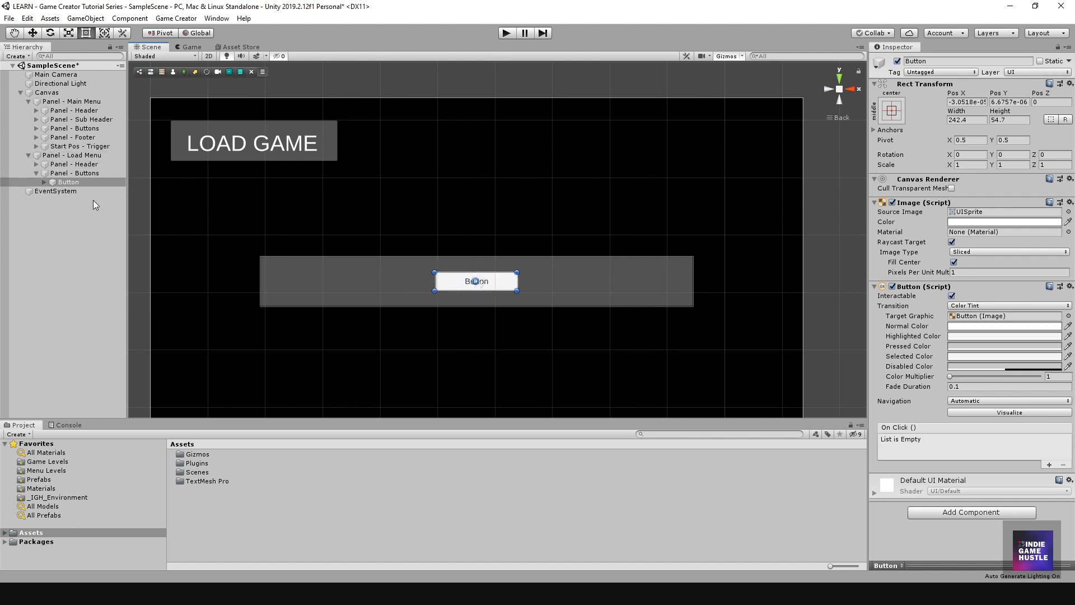
# - Add a Horizontal Layout Group component to the load menu's Panel - Buttons
pyautogui.scroll(-5, 542, 291)
pyautogui.scroll(-2, 514, 284)
pyautogui.moveTo(498, 242); pyautogui.dragTo(494, 280, button='middle')
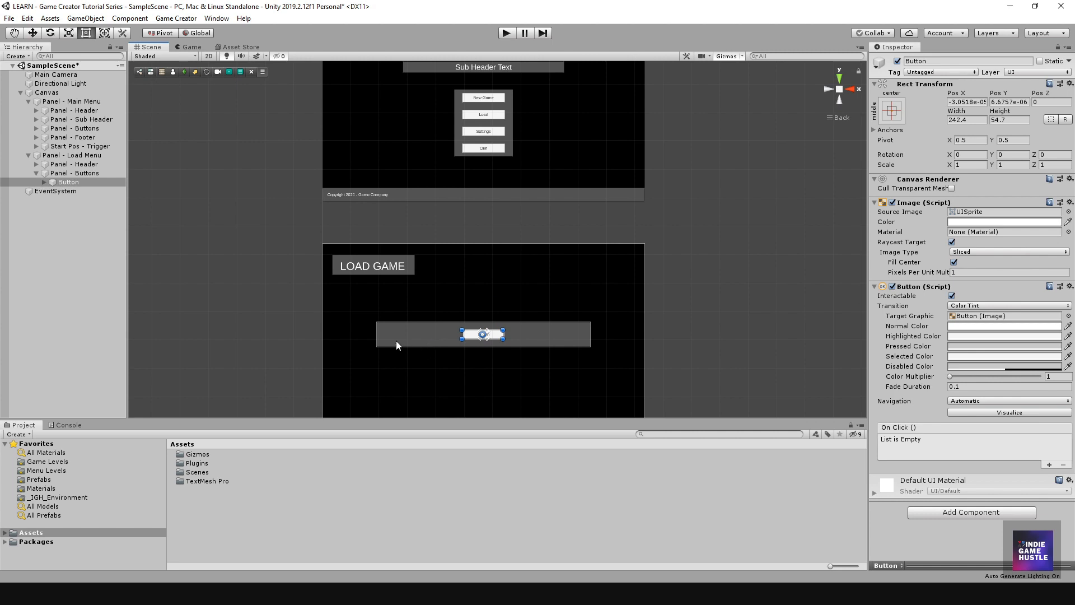
pyautogui.moveTo(485, 215)
pyautogui.mouseDown(button='middle')
pyautogui.moveTo(479, 302)
pyautogui.moveTo(483, 229)
pyautogui.mouseUp(button='middle')
pyautogui.moveTo(508, 319); pyautogui.dragTo(509, 211, button='middle')
pyautogui.scroll(5, 507, 224)
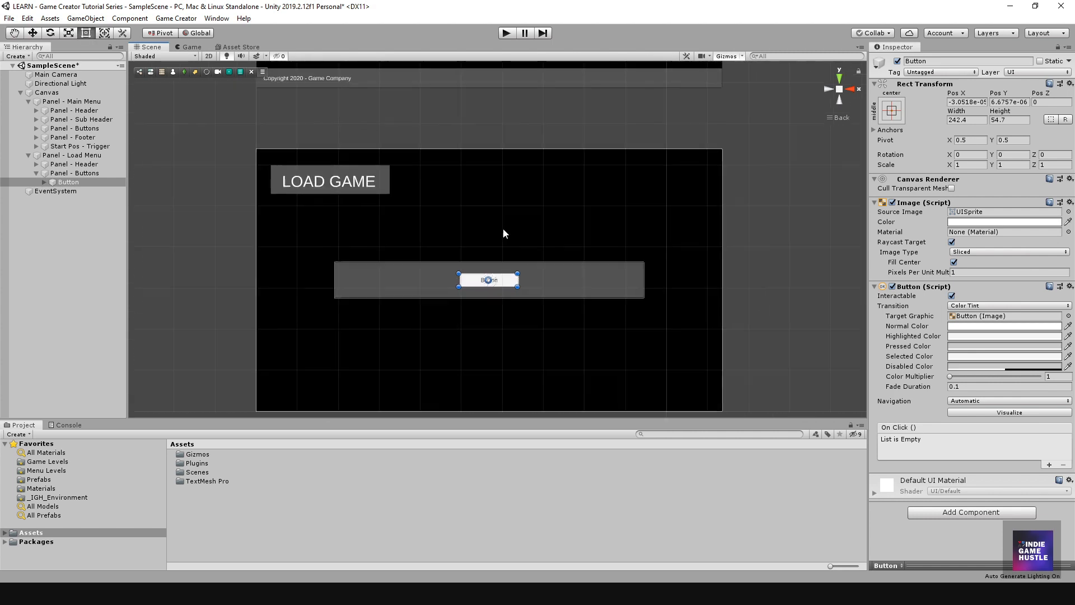
pyautogui.click(88, 174)
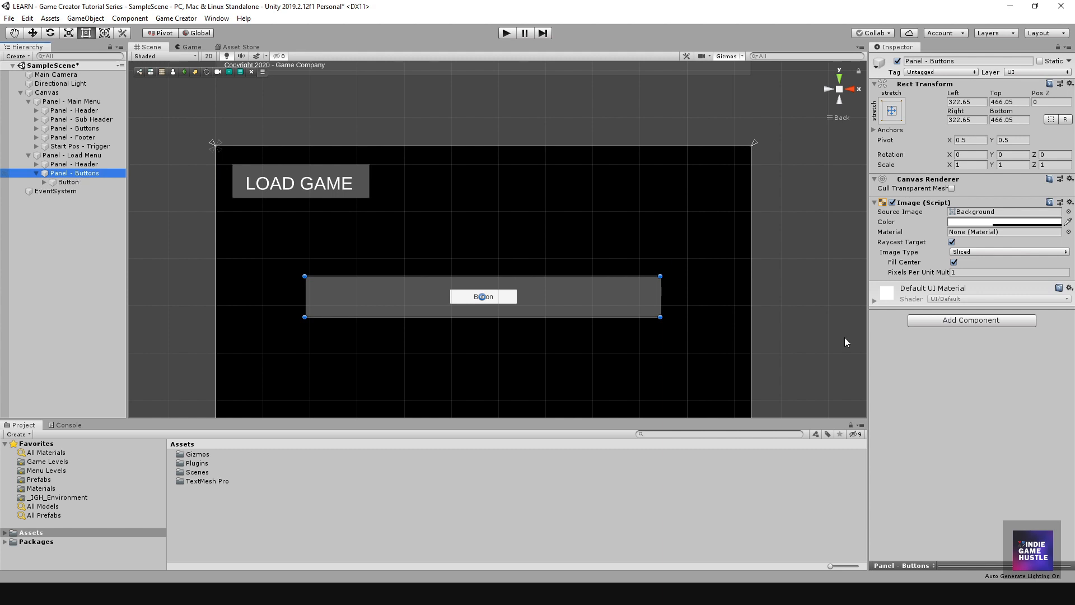
pyautogui.click(926, 323)
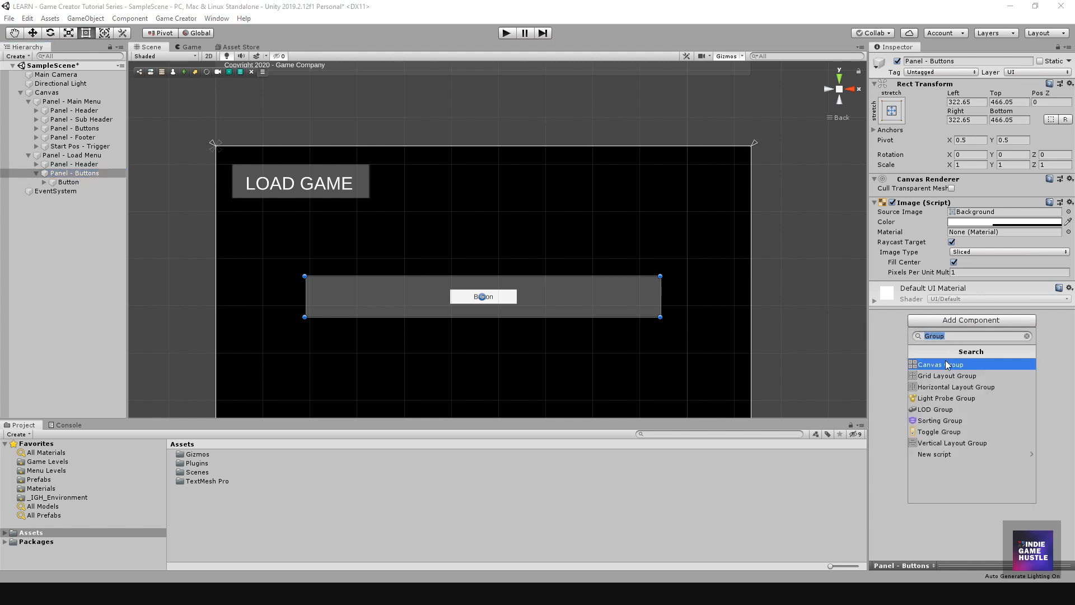
pyautogui.click(939, 388)
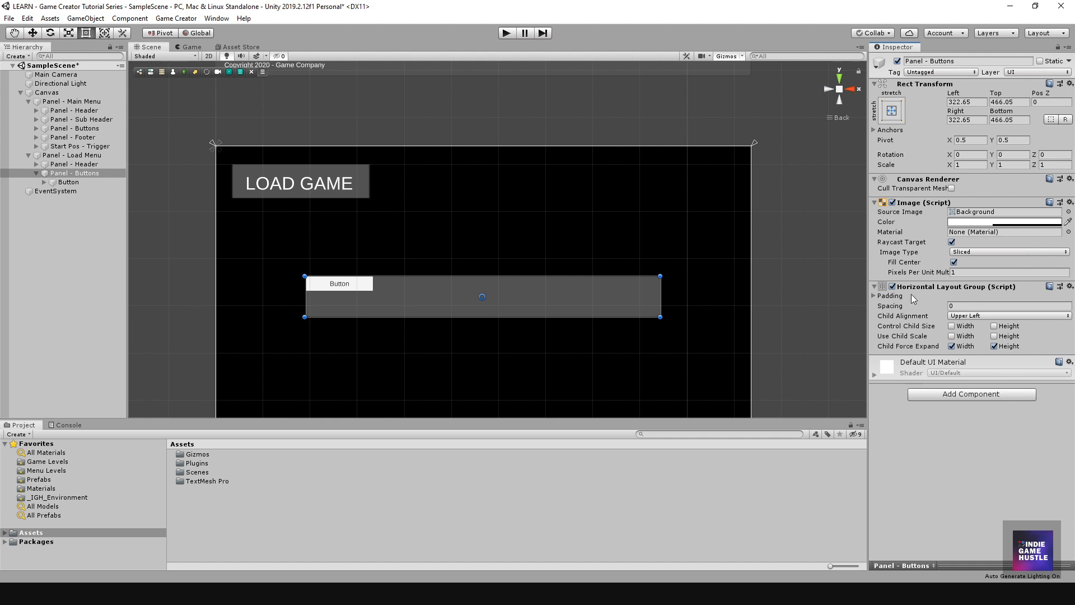
# - Set the Horizontal Layout Group's child alignment to Middle Center
pyautogui.click(964, 316)
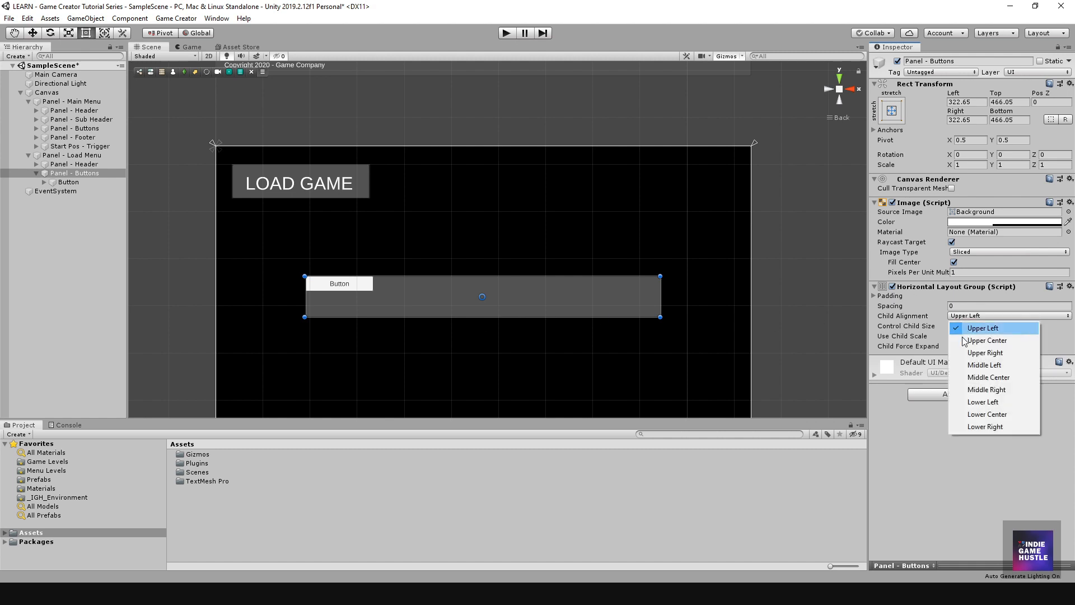
pyautogui.click(971, 378)
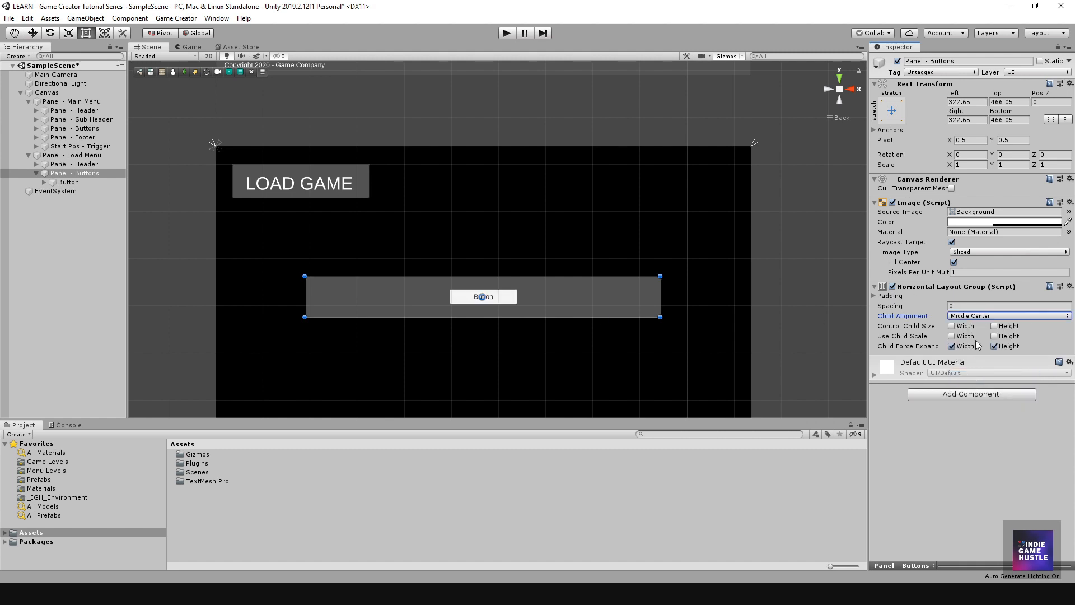
pyautogui.click(975, 317)
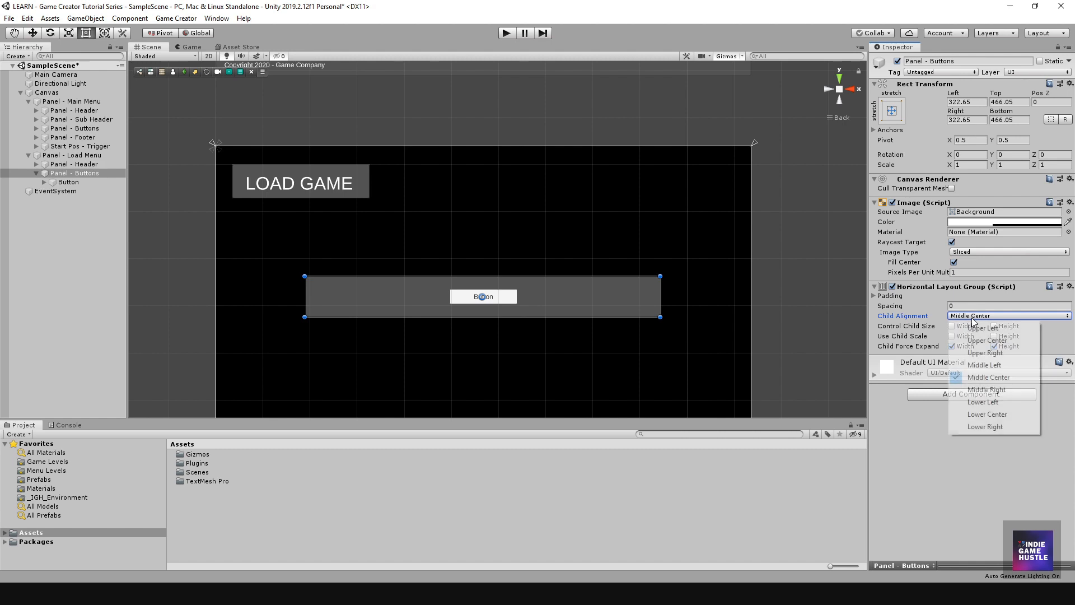
pyautogui.click(974, 377)
pyautogui.click(41, 245)
# - Duplicate the load menu button twice to make a row of three
pyautogui.click(61, 183)
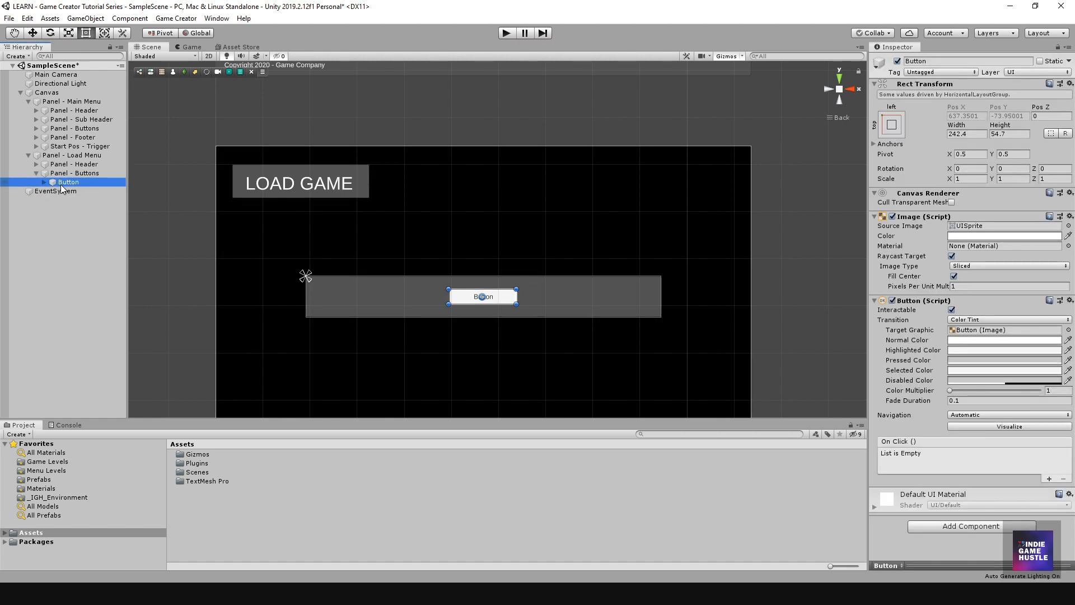
pyautogui.hotkey('ctrl', 'd')
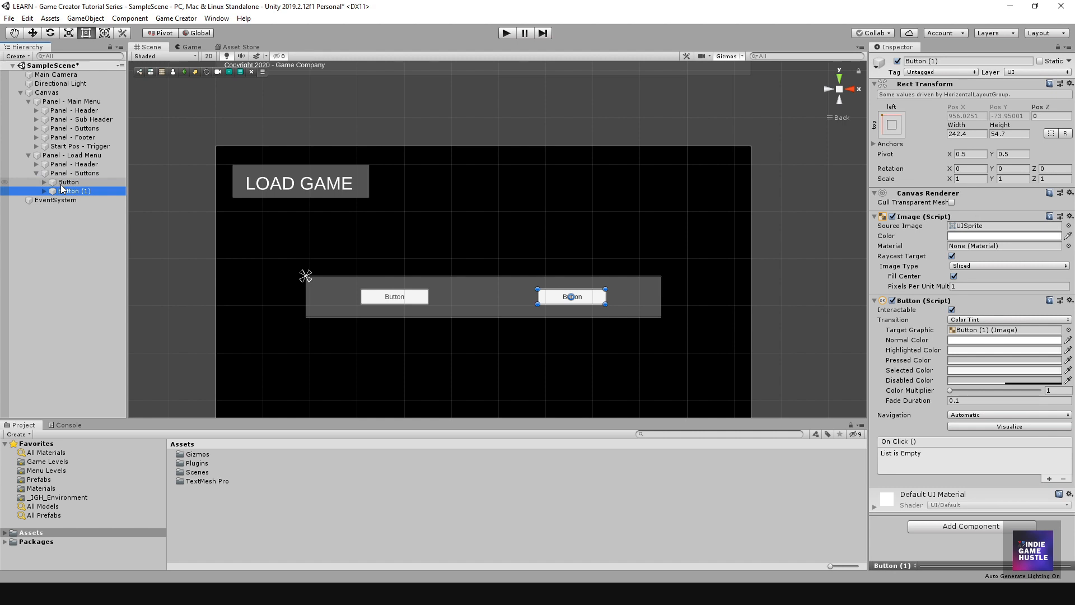
pyautogui.hotkey('ctrl', 'd')
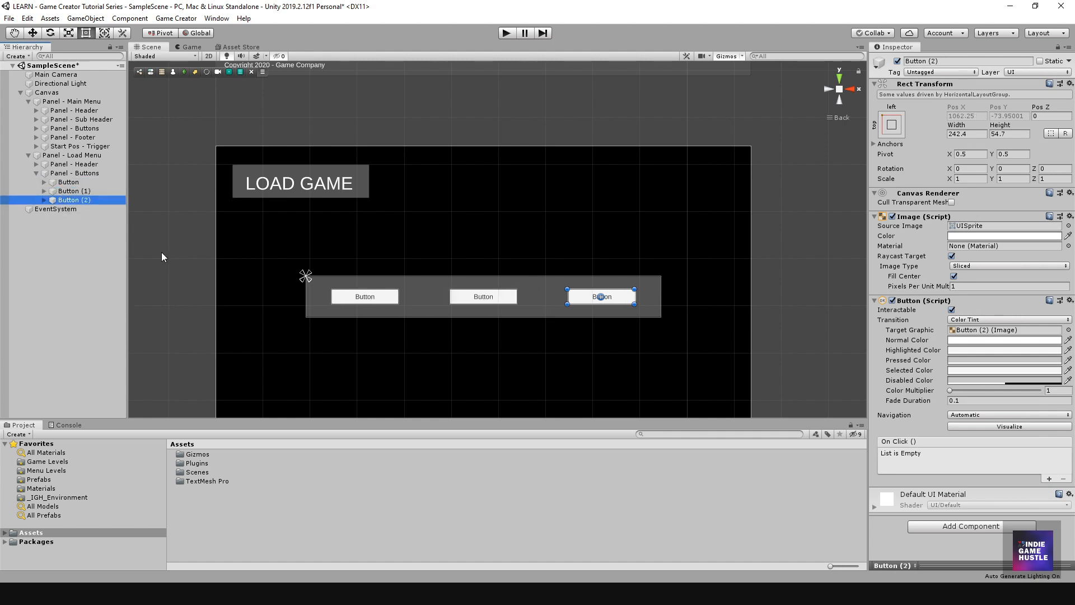
# - Enlarge the first load menu button symmetrically to about 361 by 90
pyautogui.click(68, 182)
pyautogui.scroll(2, 476, 328)
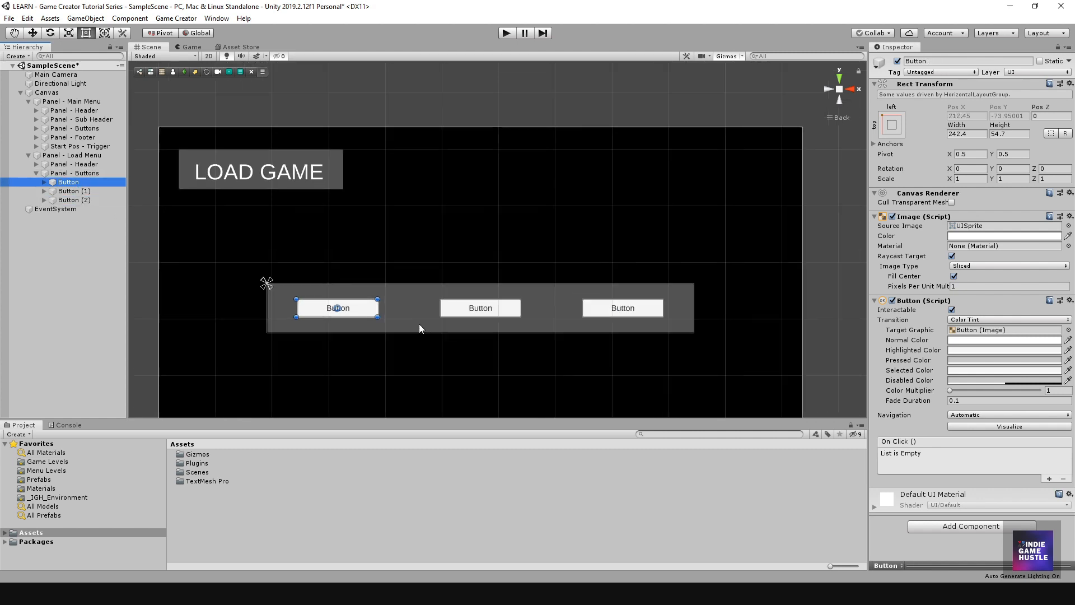
pyautogui.moveTo(423, 329); pyautogui.dragTo(492, 334, button='middle')
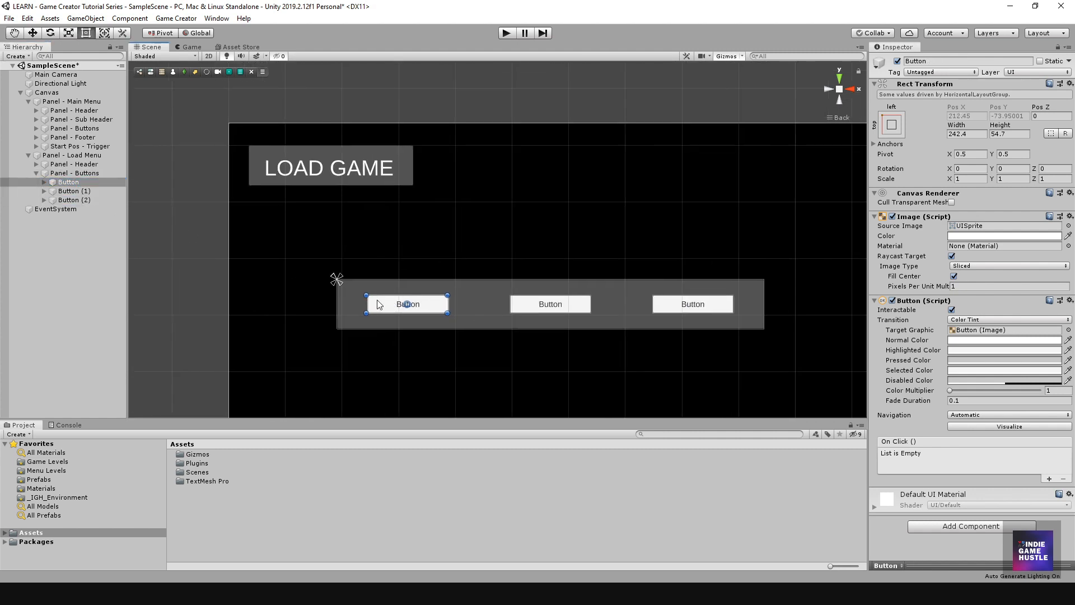
pyautogui.moveTo(366, 304); pyautogui.dragTo(385, 317)
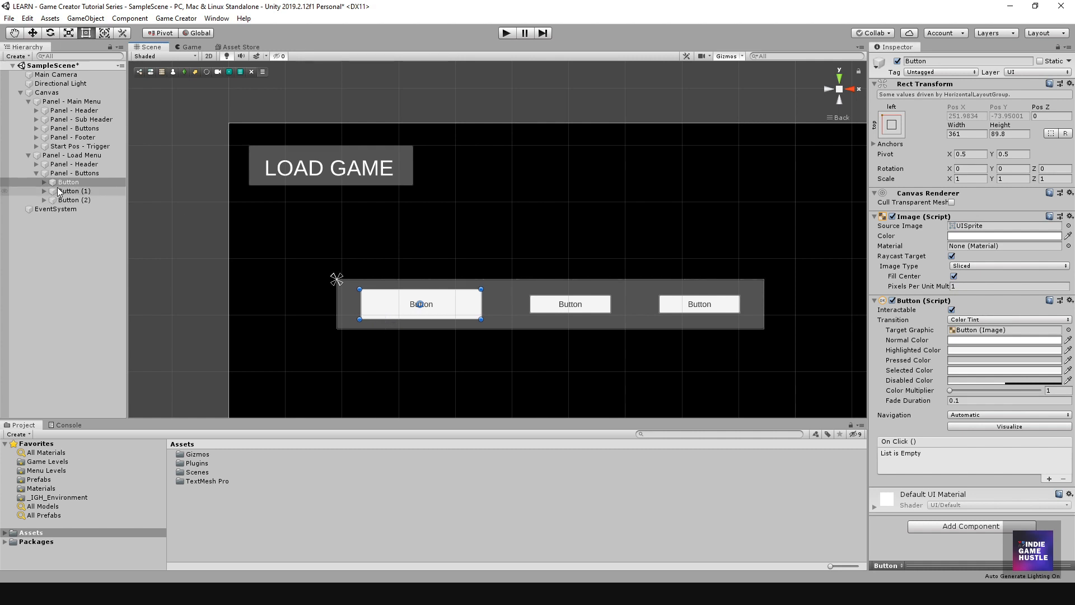
# - Delete the two smaller duplicates, Button (1) and Button (2), from the load menu's Panel - Buttons
pyautogui.click(72, 191)
pyautogui.keyDown('shift'); pyautogui.click(66, 201); pyautogui.keyUp('shift')
pyautogui.press('Delete')
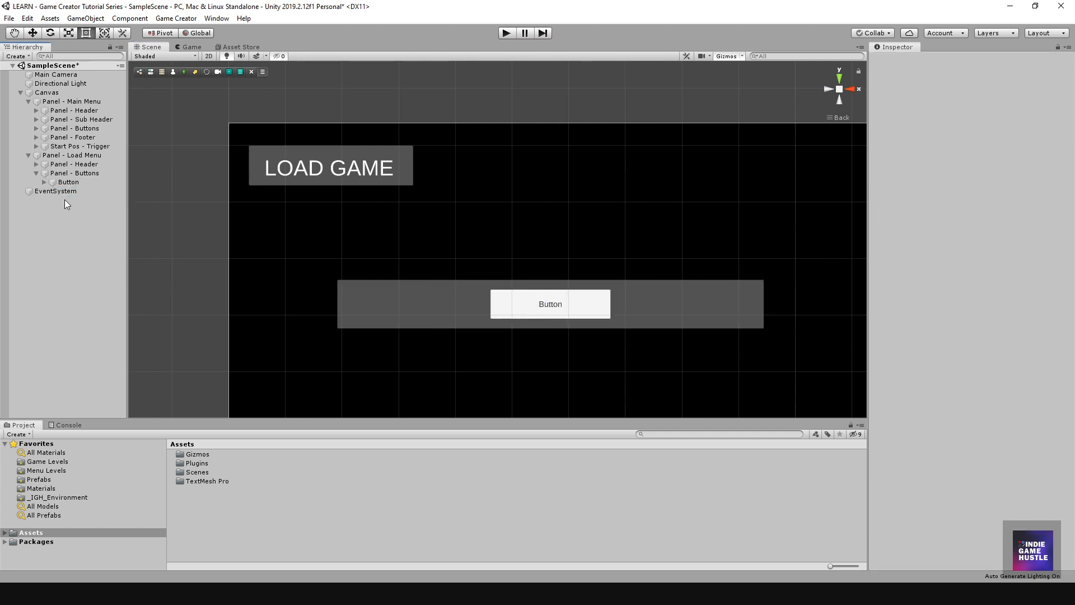
# - Duplicate the enlarged load menu button twice so three equal buttons fill the panel
pyautogui.click(72, 182)
pyautogui.hotkey('ctrl', 'd')
pyautogui.hotkey('ctrl', 'd')
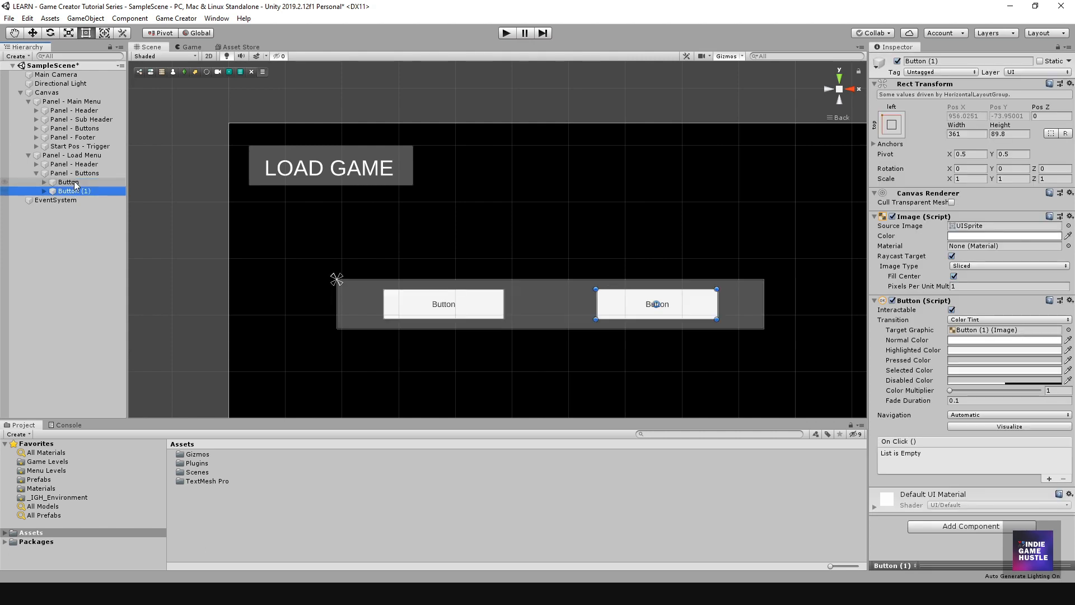
pyautogui.scroll(-2, 483, 291)
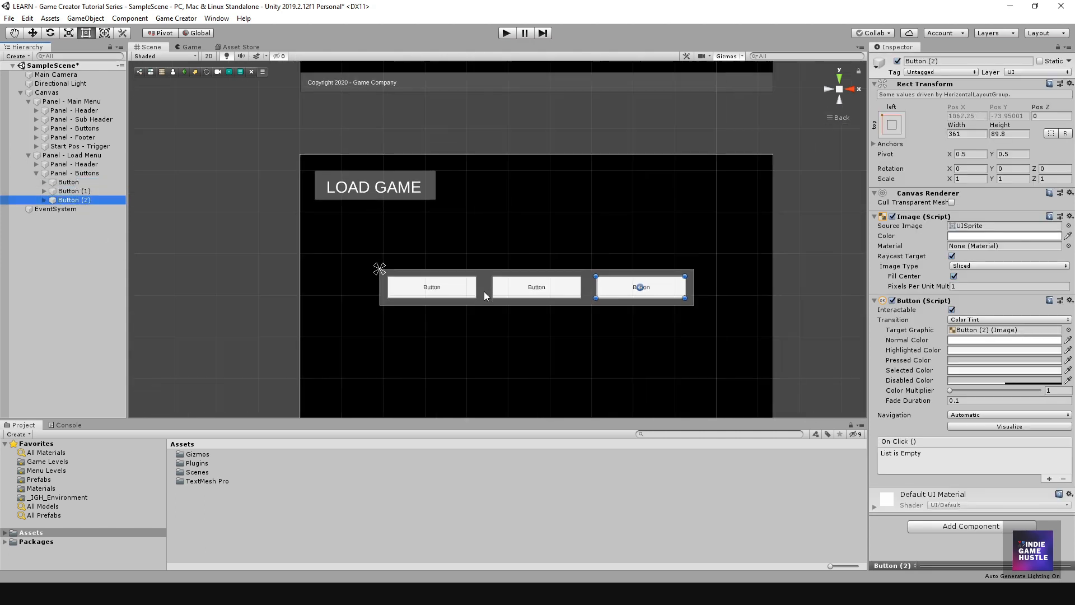
pyautogui.scroll(2, 484, 292)
pyautogui.click(93, 241)
# - Expand the three load menu buttons in the hierarchy and set the first button's label to LOAD 1
pyautogui.click(82, 185)
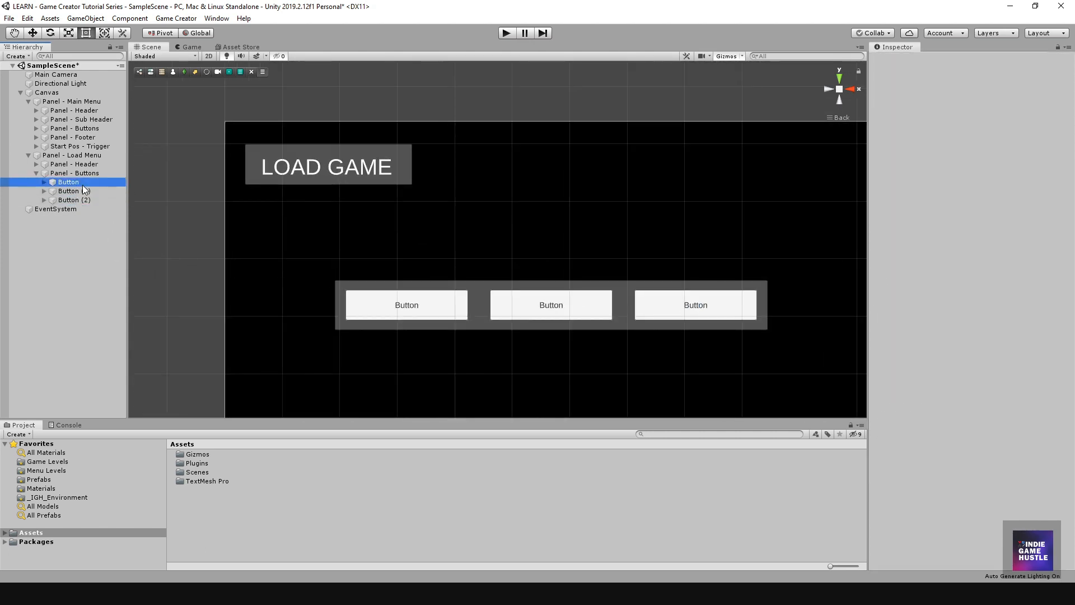
pyautogui.click(43, 198)
pyautogui.click(44, 191)
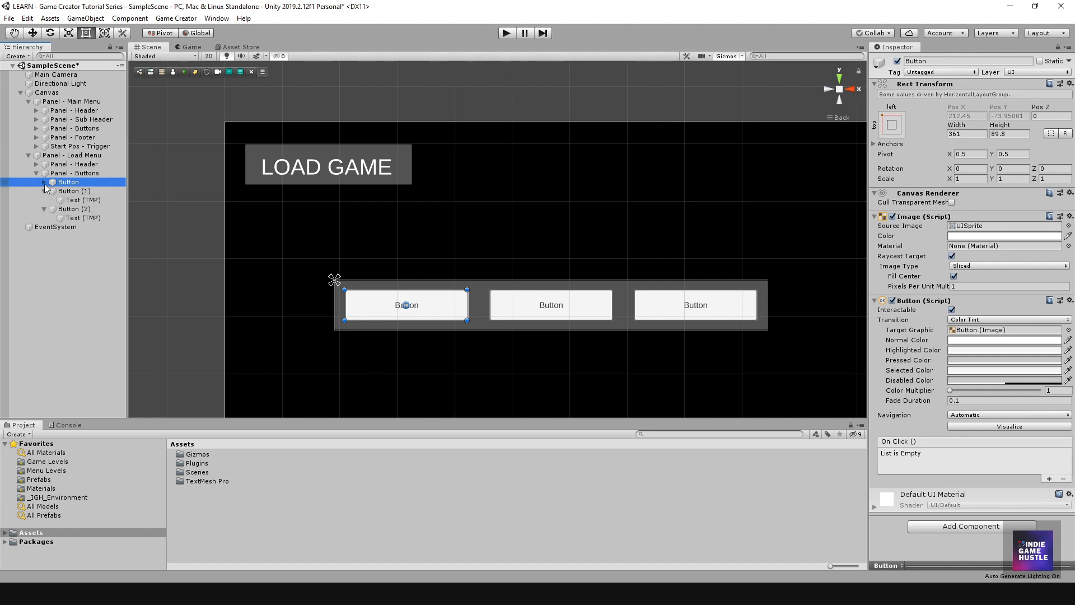
pyautogui.click(44, 182)
pyautogui.click(75, 191)
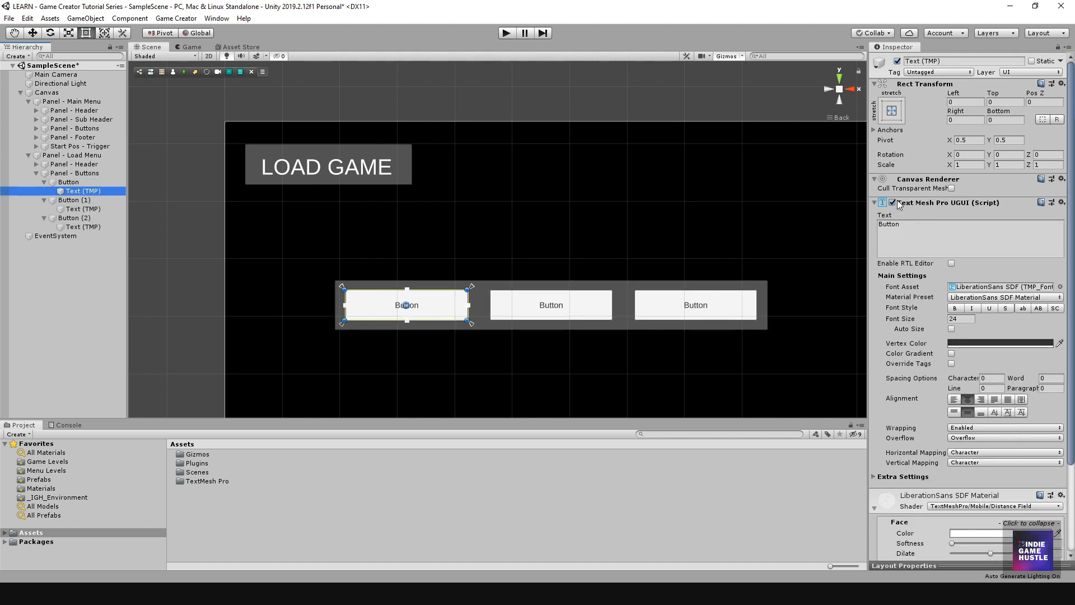
pyautogui.click(906, 227)
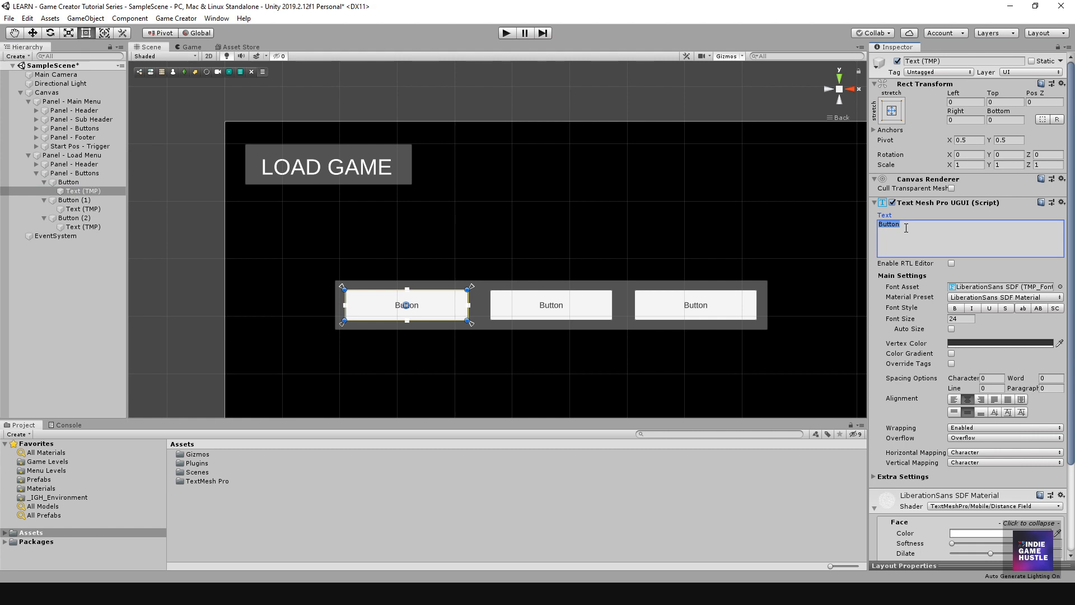
pyautogui.write('LOAD 1')
# - Set the label of the middle load menu button, Button (1), to Load 2
pyautogui.click(83, 209)
pyautogui.click(916, 227)
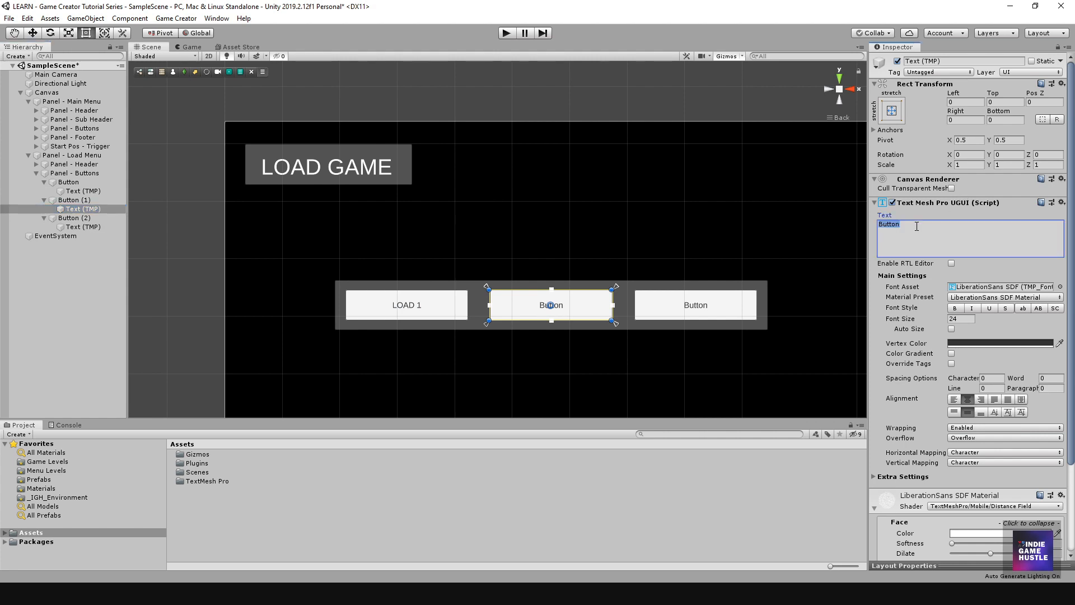
pyautogui.write('Load 2')
# - Set the label text of the third load menu button, Button (2), to Load 3
pyautogui.click(83, 227)
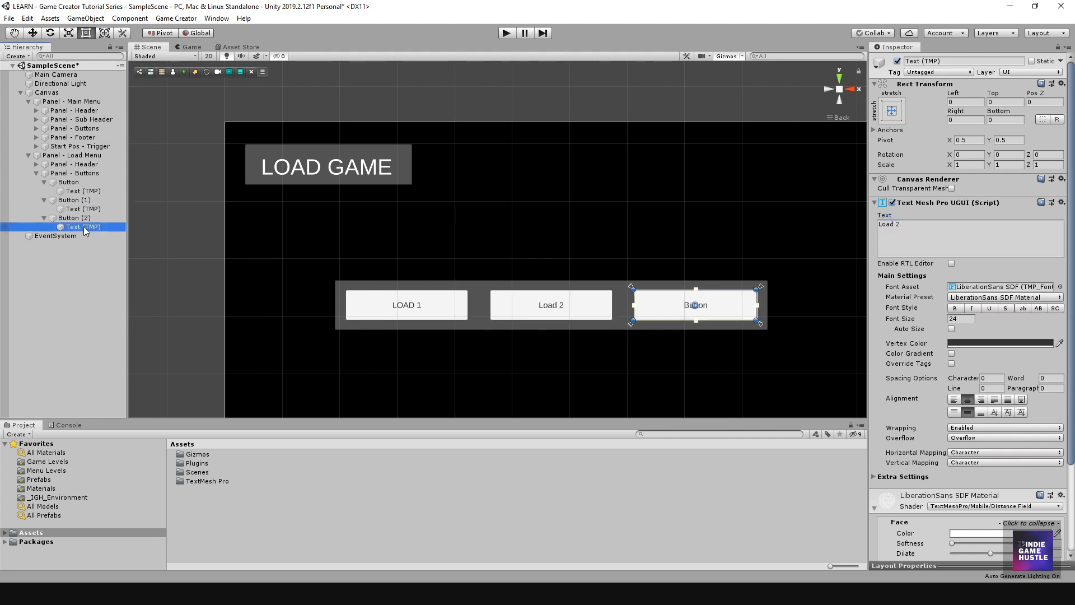
pyautogui.click(901, 235)
pyautogui.write('Load 3')
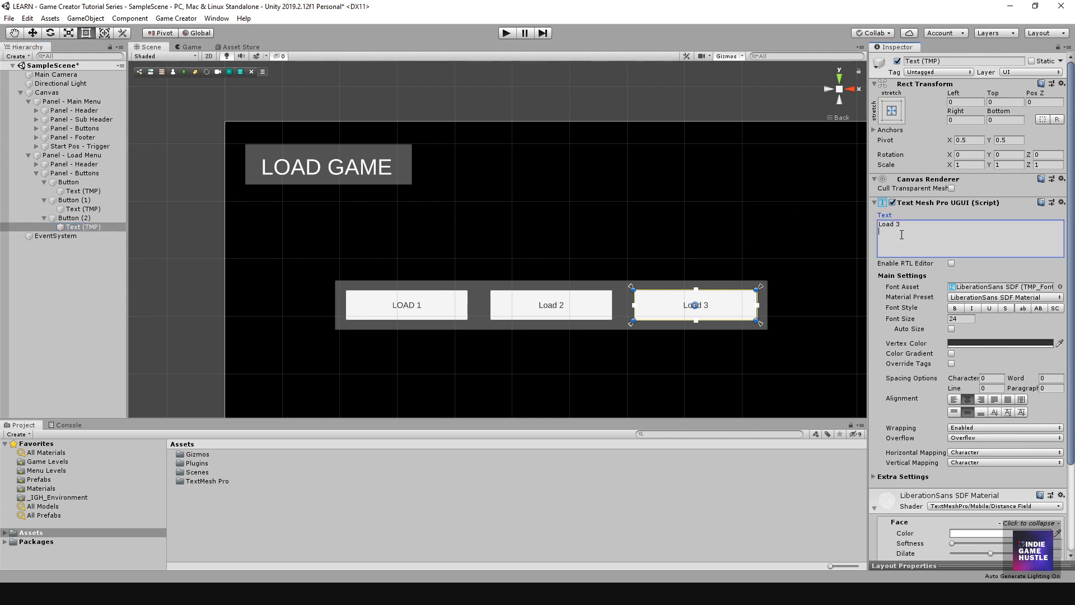
# - Rename the first load menu button object to Load 1 - Button
pyautogui.click(73, 184)
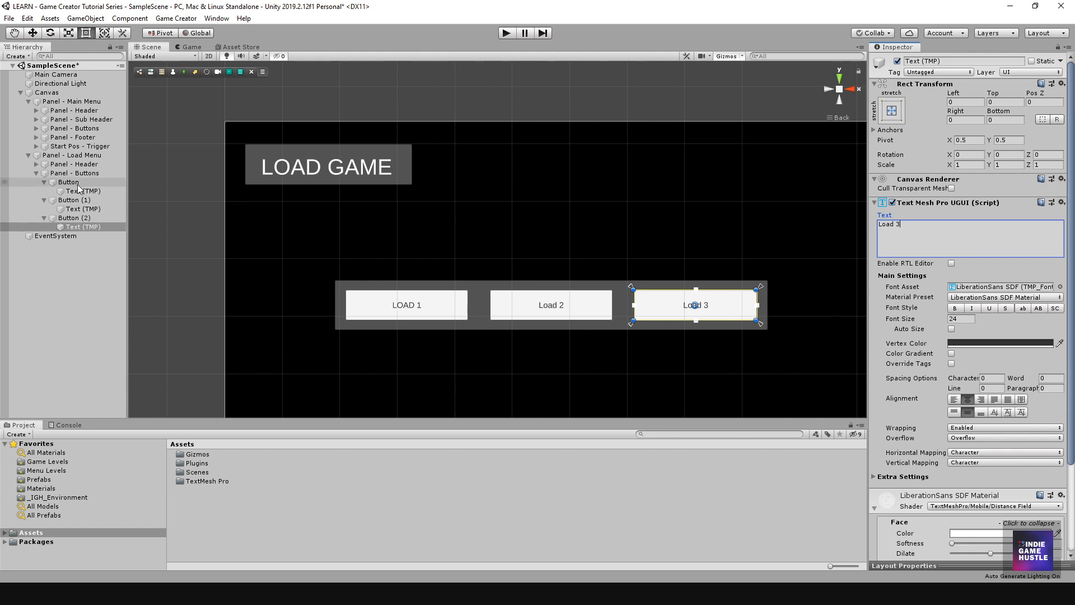
pyautogui.click(67, 184)
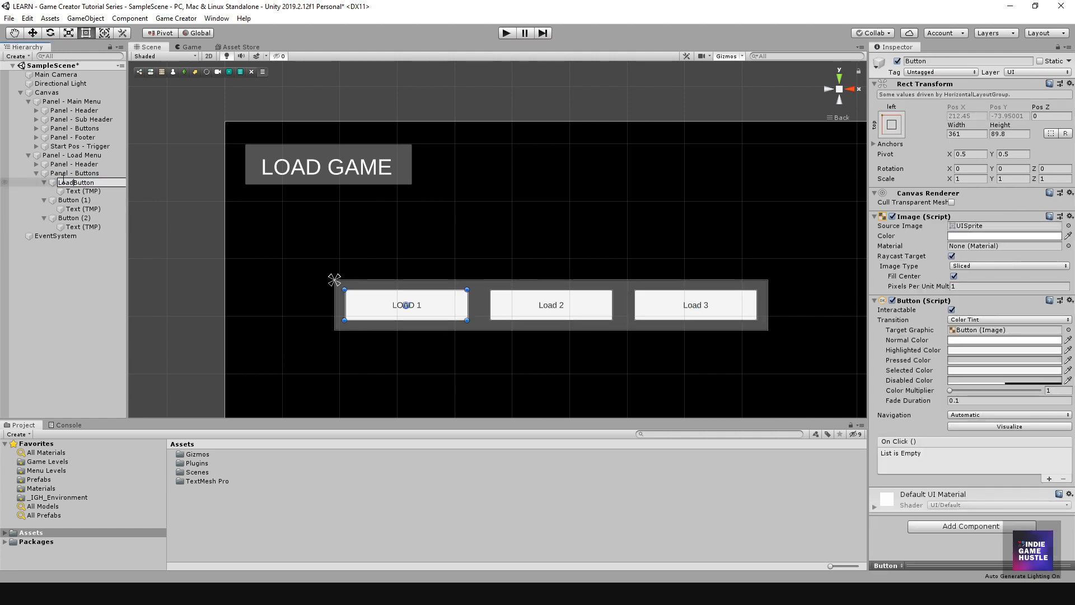
pyautogui.write('Load 1 -')
pyautogui.press('Return')
# - Rename the middle load menu button object, Button (1), to Load 2 - Button
pyautogui.click(75, 201)
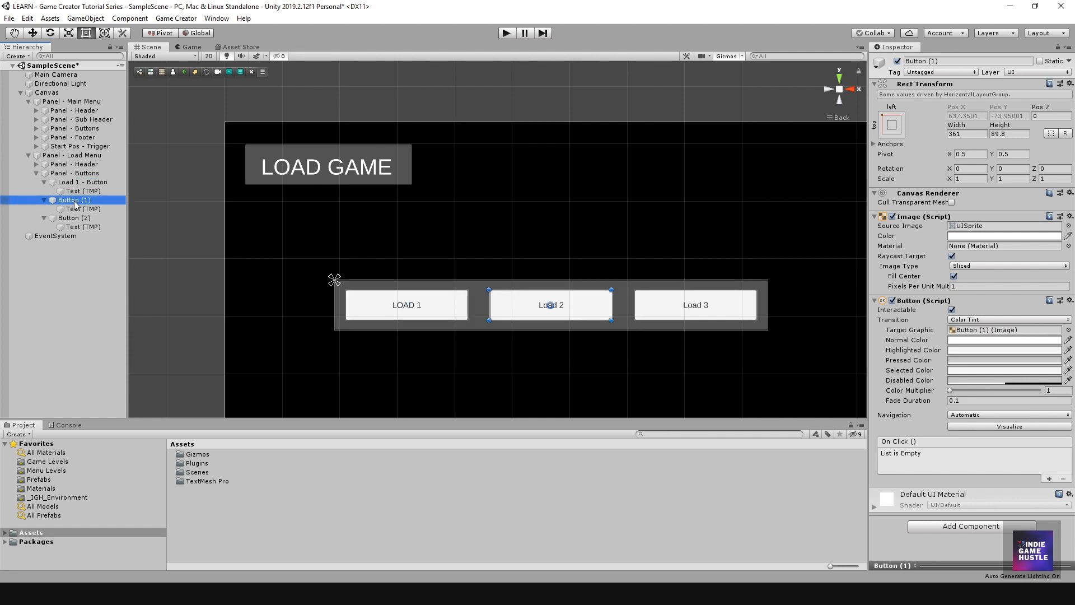
pyautogui.click(69, 202)
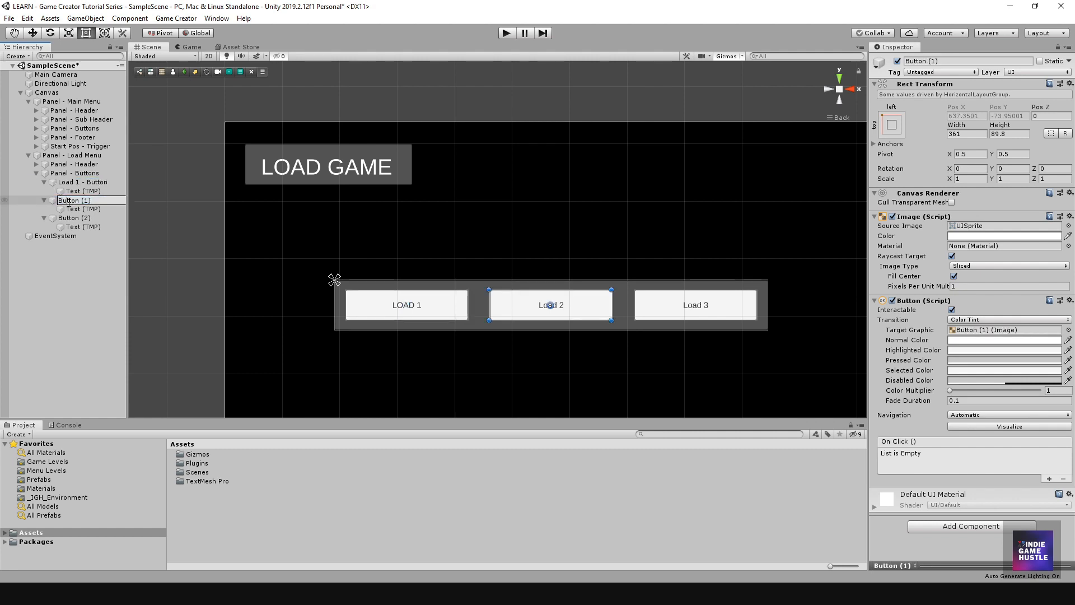
pyautogui.write('Load 2 -')
pyautogui.press('Return')
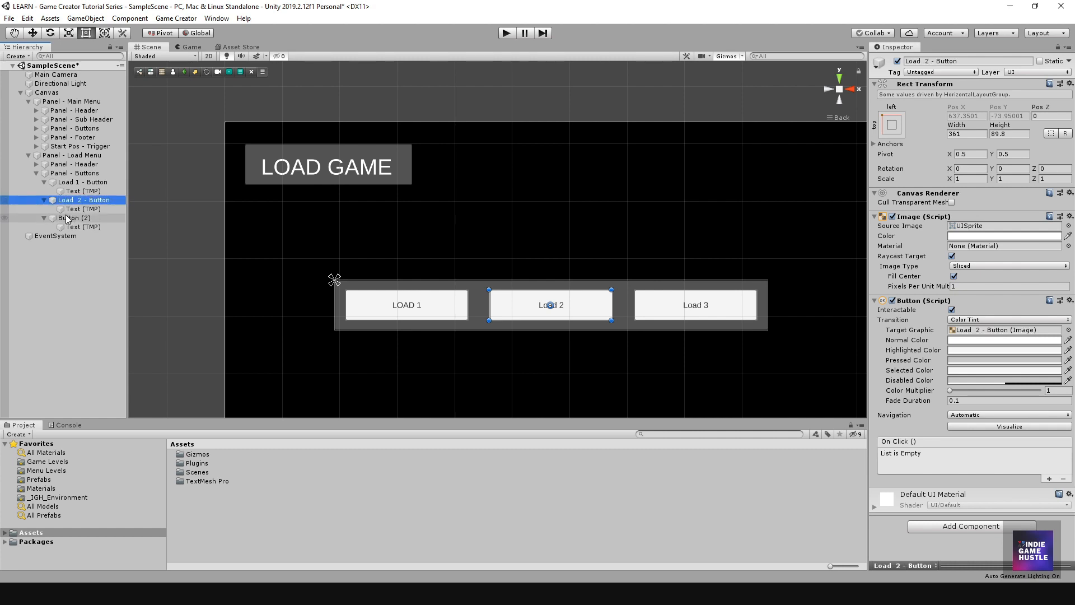
# - Rename the last load menu button object, Button (2), to Load 3 - Button
pyautogui.click(66, 218)
pyautogui.click(66, 218)
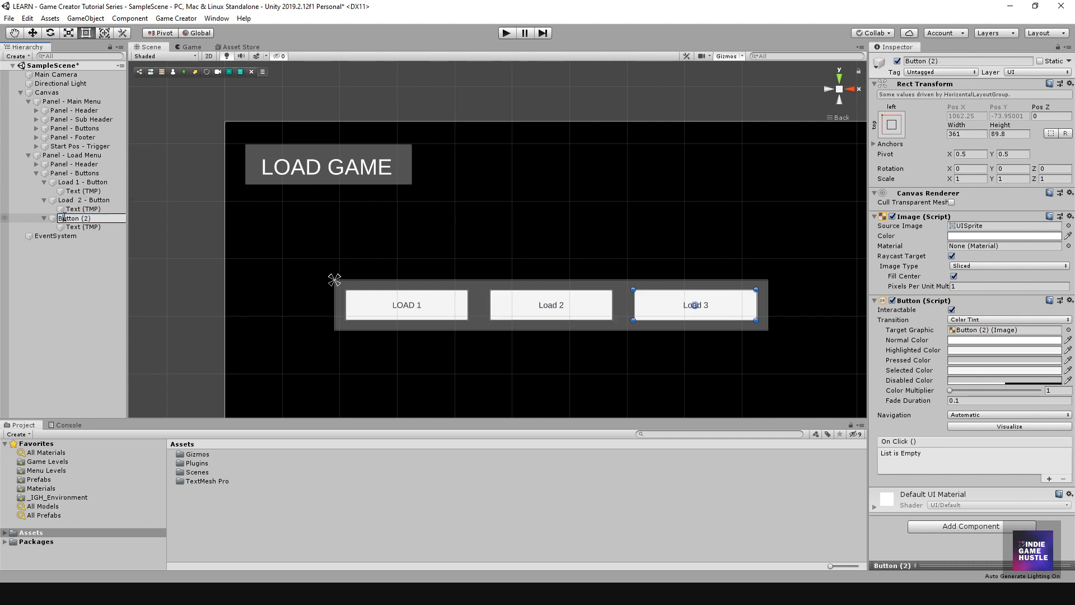
pyautogui.write('Load 3 -')
pyautogui.press('Return')
# - Collapse the three renamed load buttons in the hierarchy and clear the selection
pyautogui.scroll(-3, 569, 234)
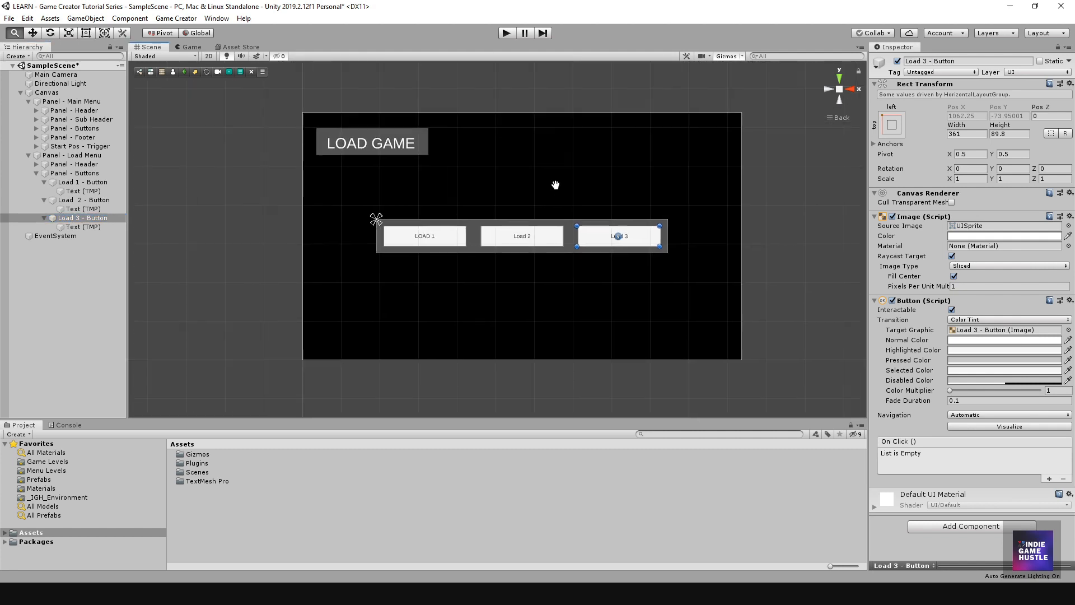
pyautogui.moveTo(555, 185); pyautogui.dragTo(523, 211)
pyautogui.press('t')
pyautogui.scroll(2, 523, 224)
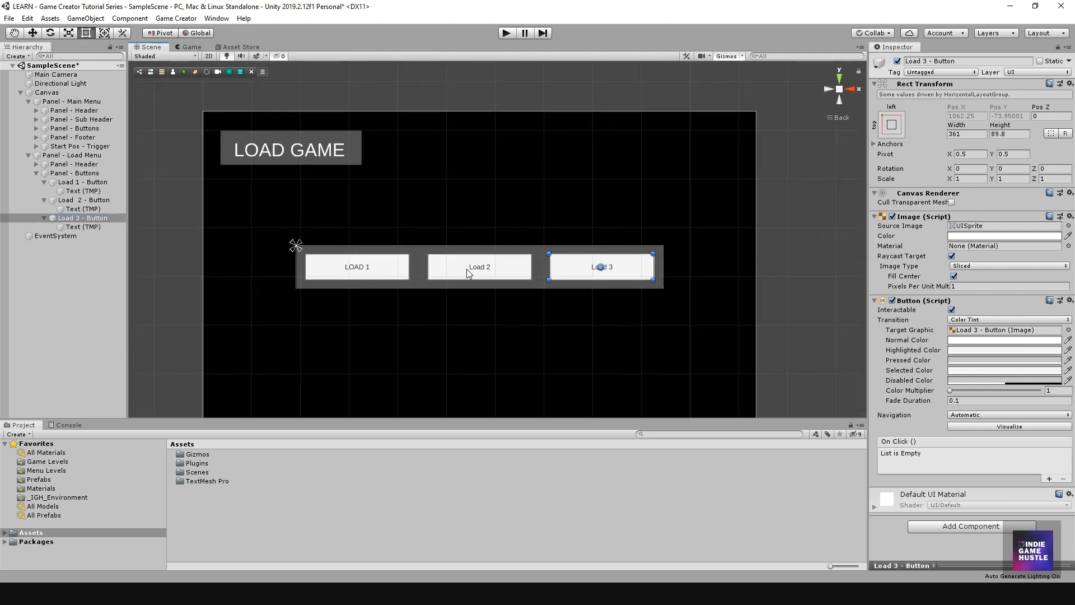
pyautogui.moveTo(555, 278); pyautogui.dragTo(582, 291, button='middle')
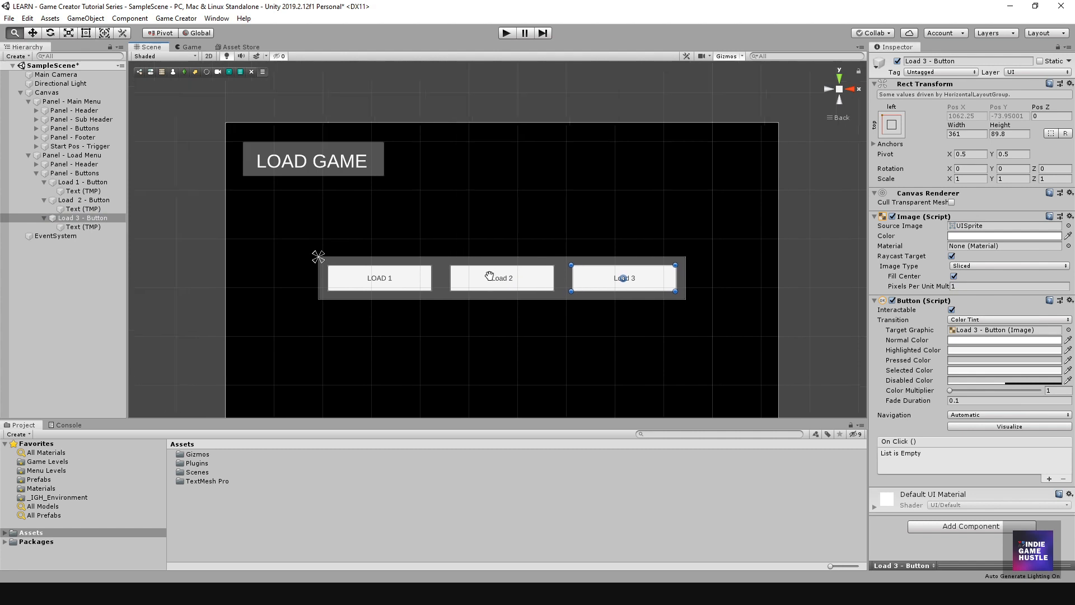
pyautogui.click(45, 218)
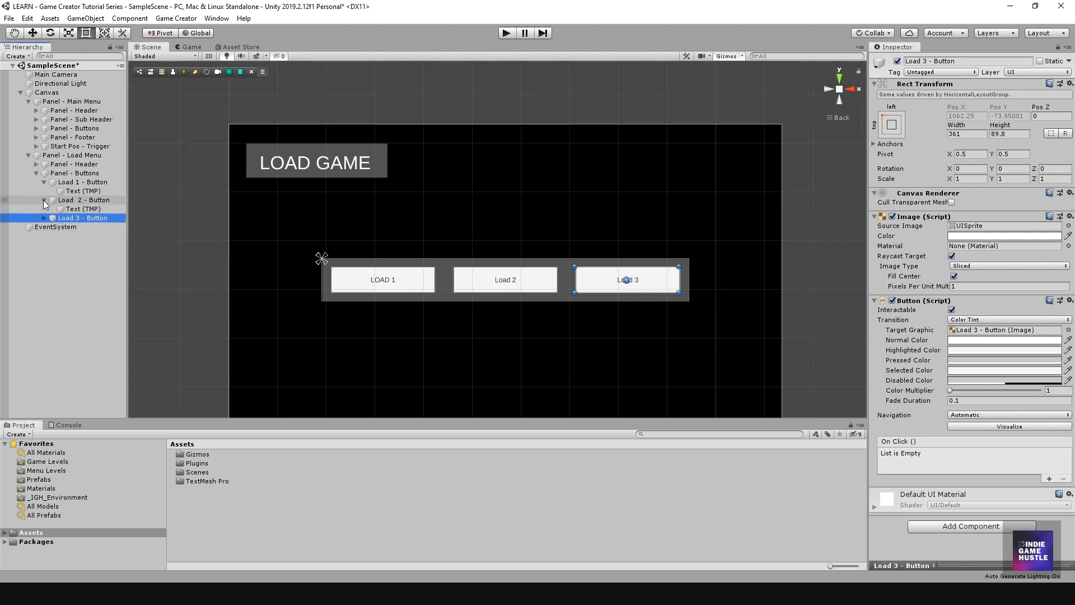
pyautogui.click(44, 200)
pyautogui.click(45, 182)
pyautogui.scroll(-2, 526, 303)
pyautogui.moveTo(527, 304); pyautogui.dragTo(554, 291, button='middle')
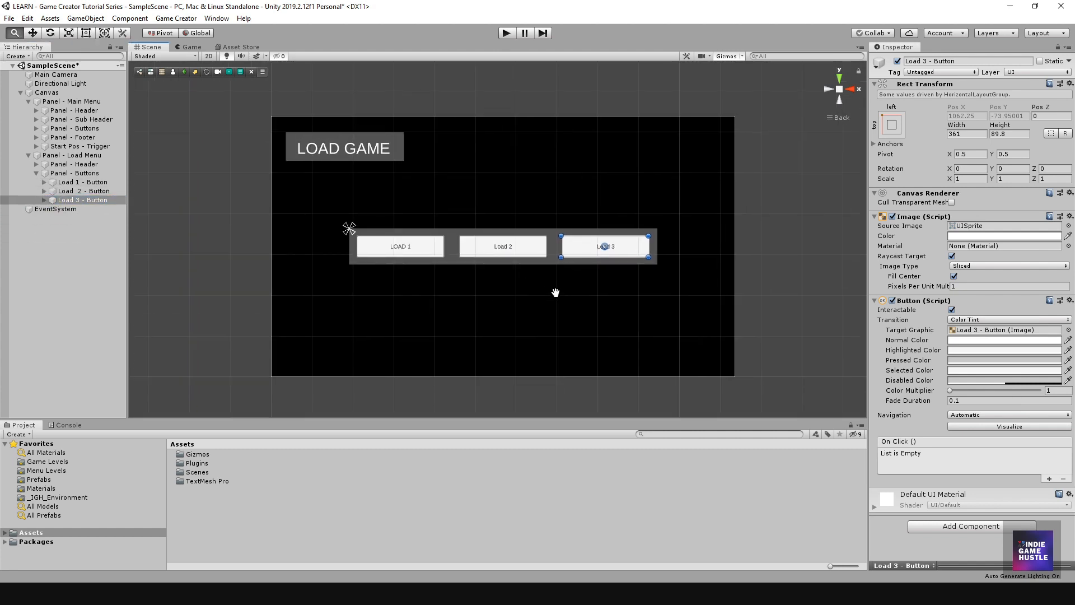
pyautogui.click(62, 226)
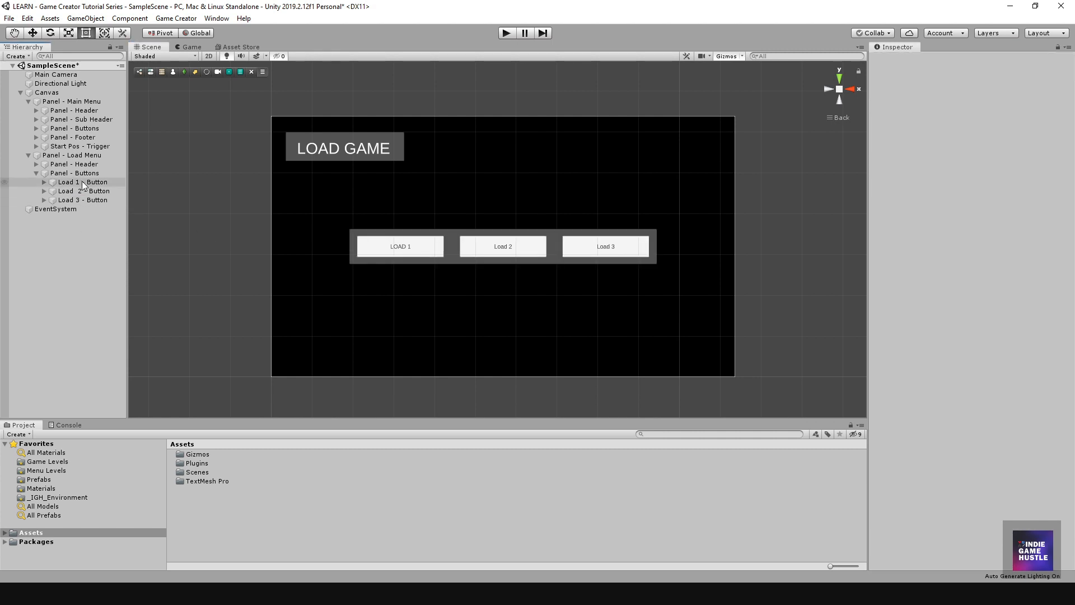
pyautogui.moveTo(468, 256); pyautogui.dragTo(465, 281, button='middle')
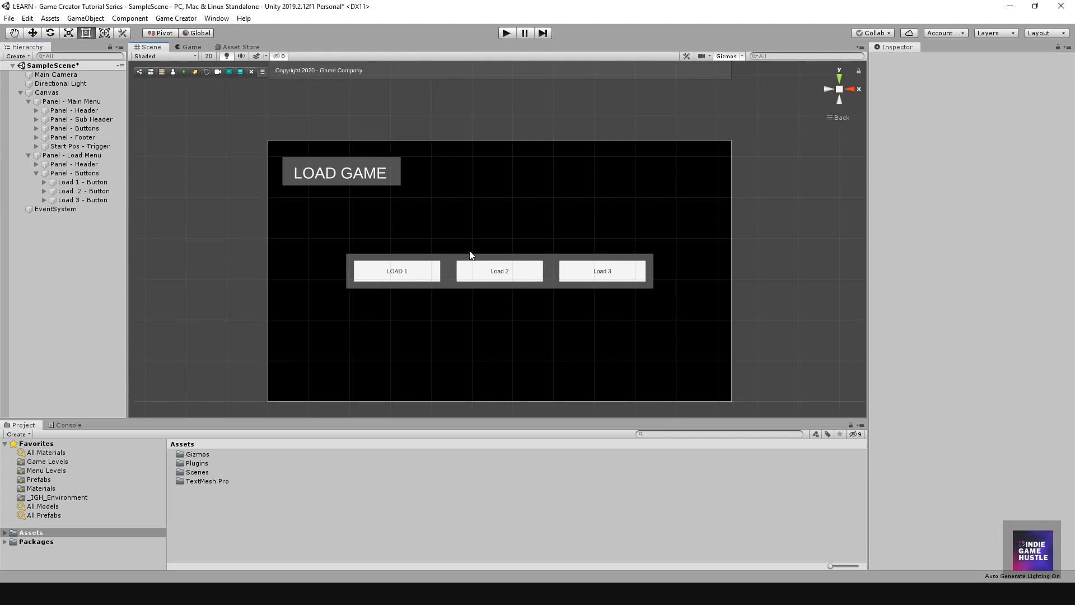
# - Add a UI panel as a child of the load menu's Panel - Buttons and focus on it in the scene
pyautogui.click(75, 173)
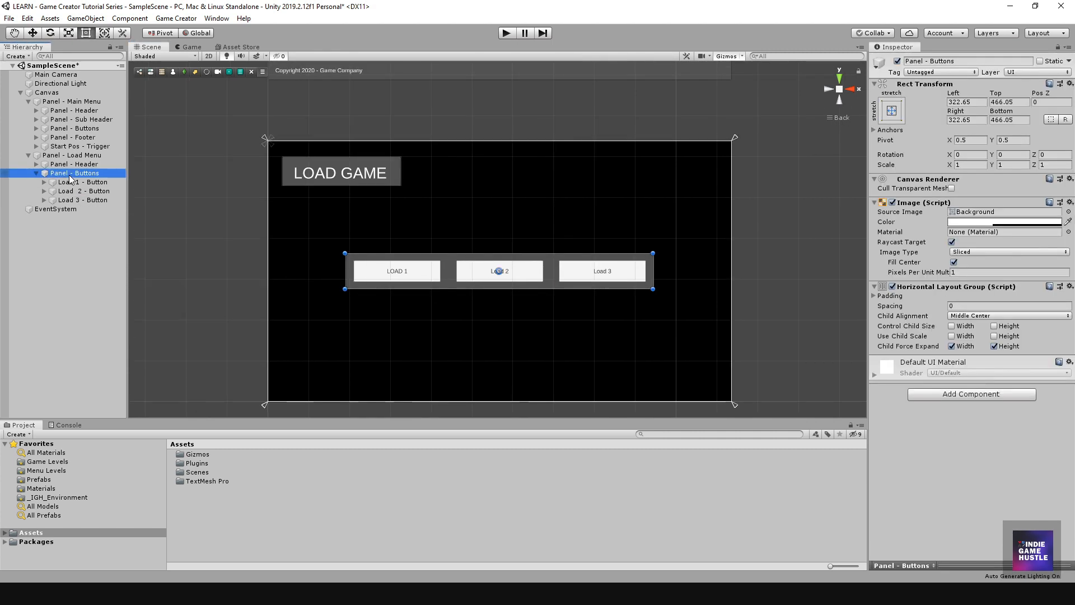
pyautogui.click(79, 237)
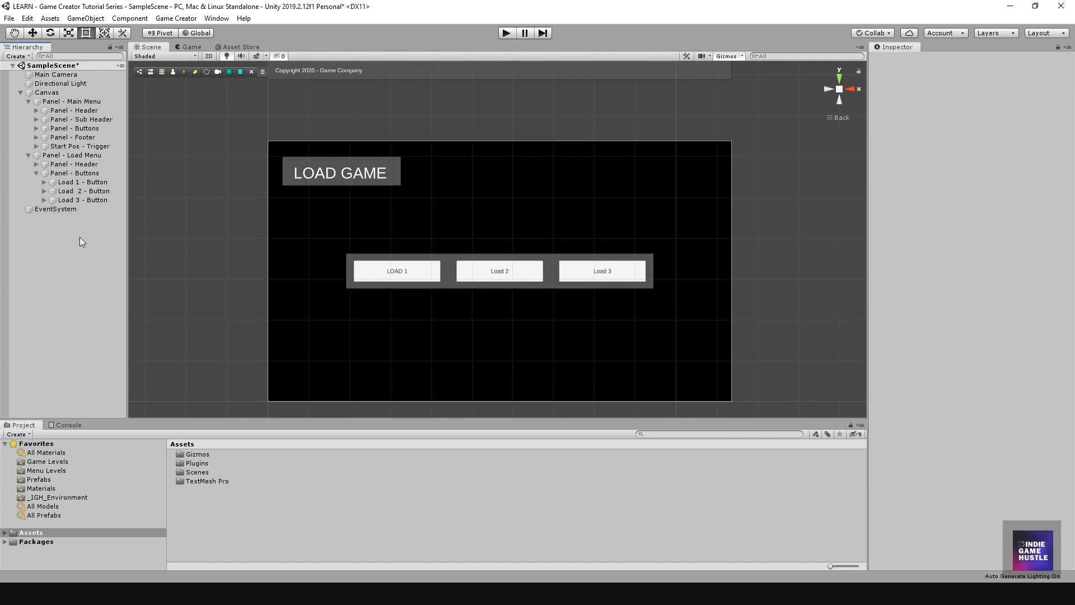
pyautogui.rightClick(77, 174)
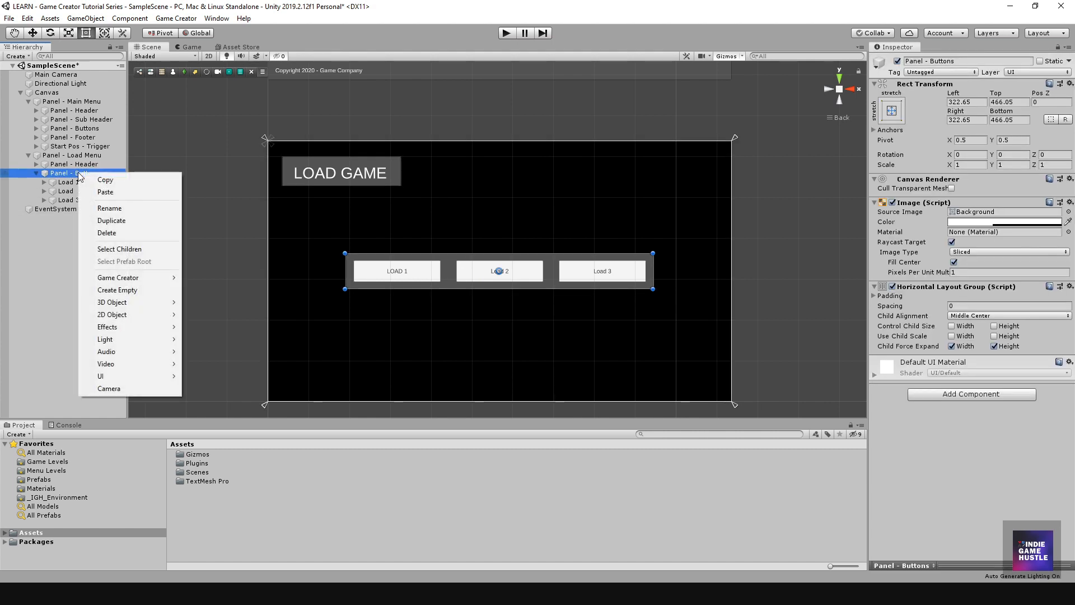
pyautogui.moveTo(132, 375)
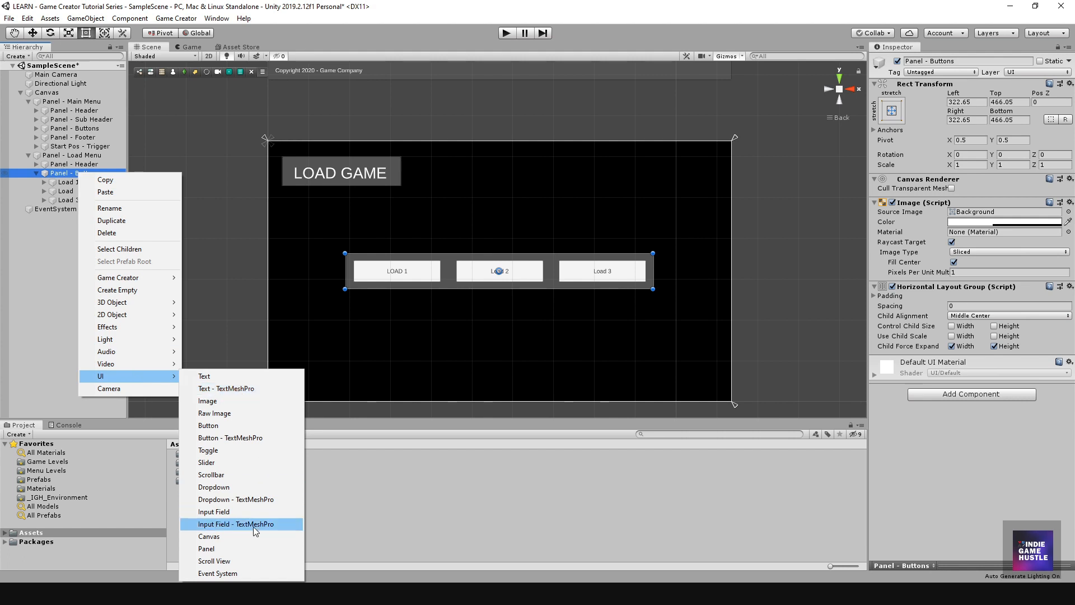
pyautogui.click(241, 549)
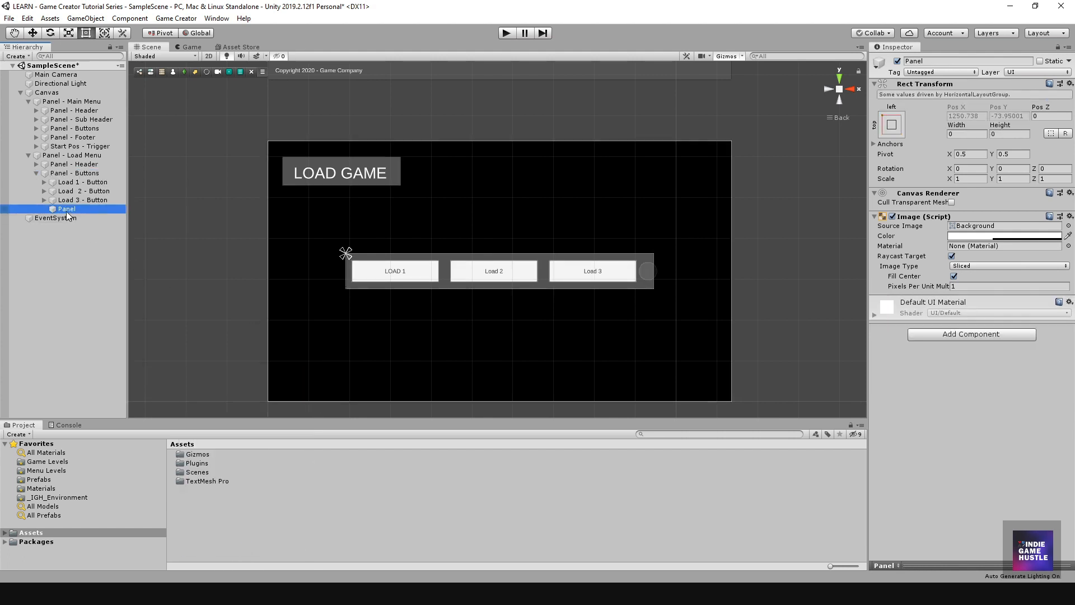
pyautogui.scroll(-1, 136, 240)
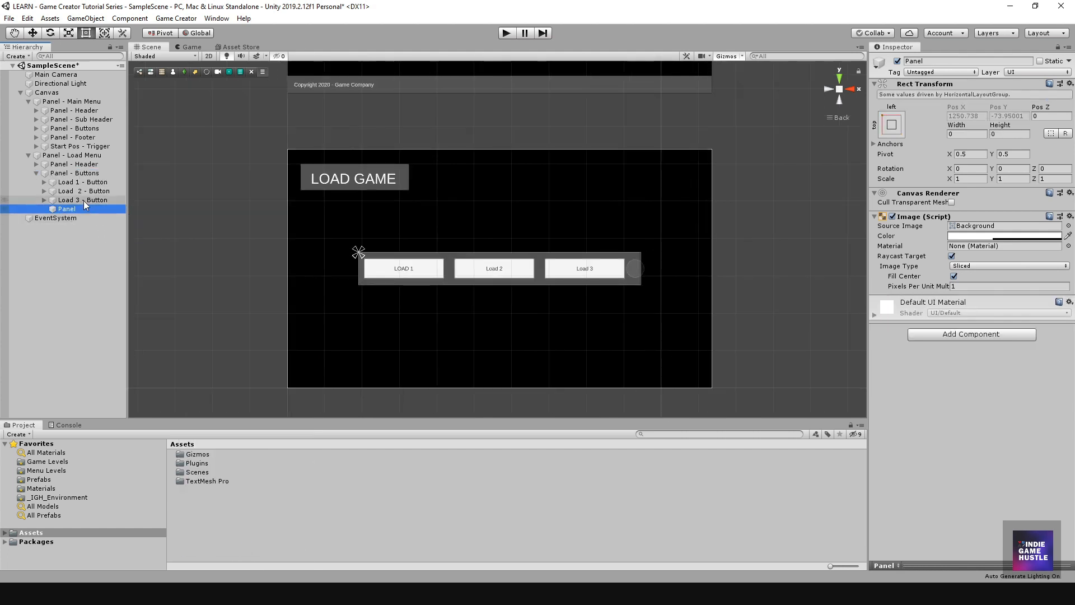
pyautogui.scroll(-2, 317, 277)
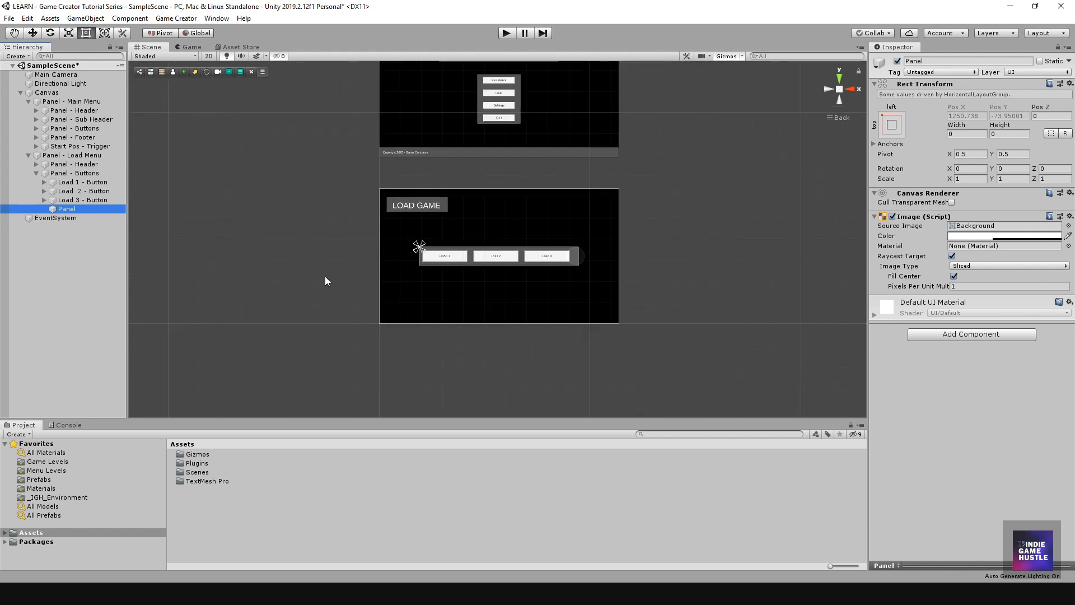
pyautogui.scroll(3, 171, 247)
pyautogui.doubleClick(62, 209)
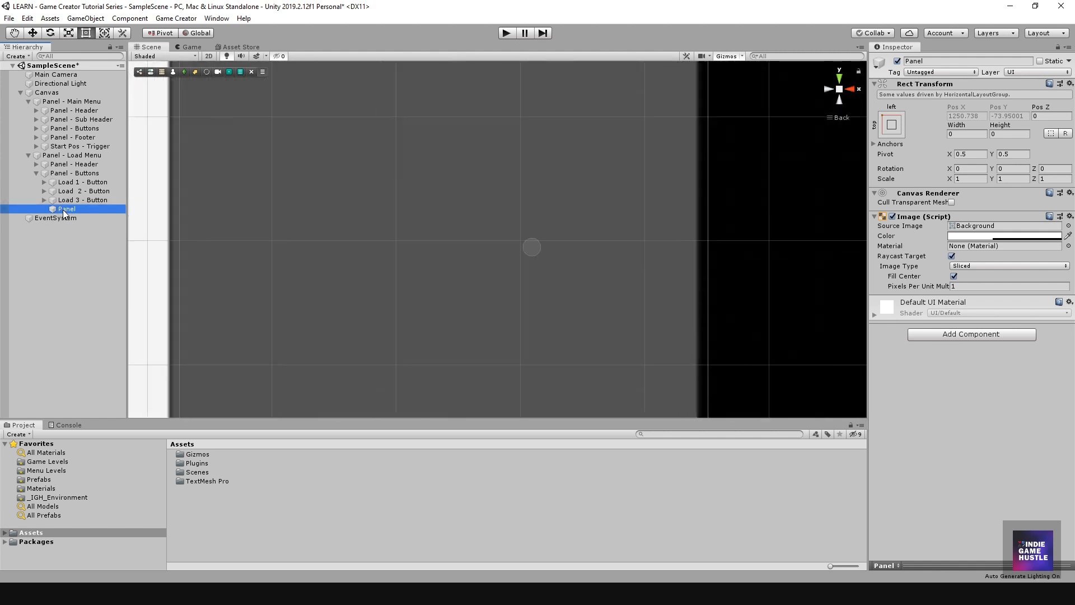
pyautogui.scroll(-5, 454, 293)
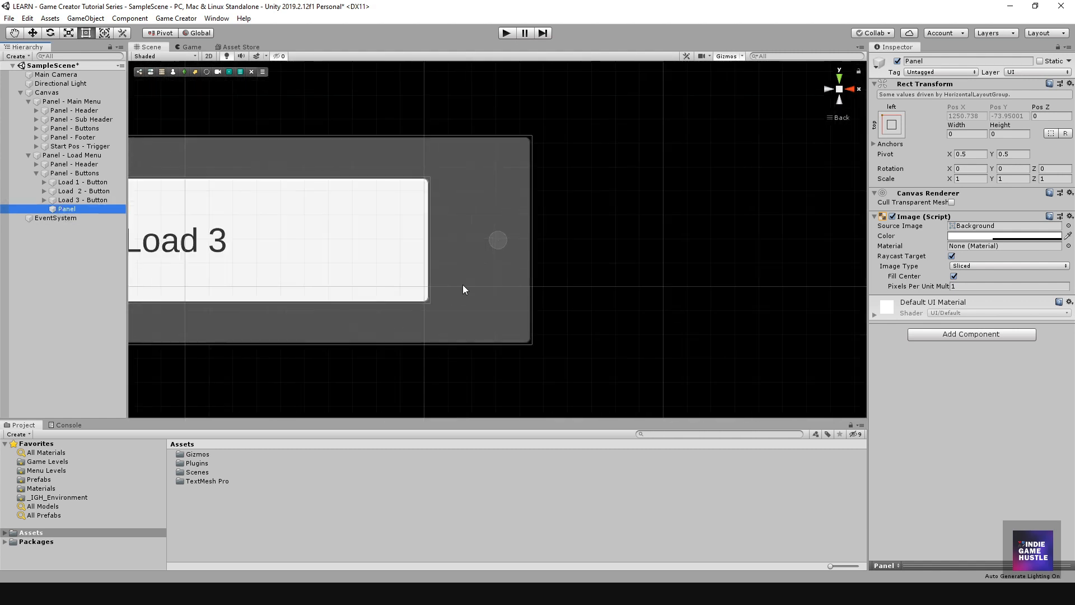
# - Try to enlarge the new child panel beside the Load 3 button, and undo the accidental move of Panel - Buttons
pyautogui.moveTo(490, 255); pyautogui.dragTo(561, 351)
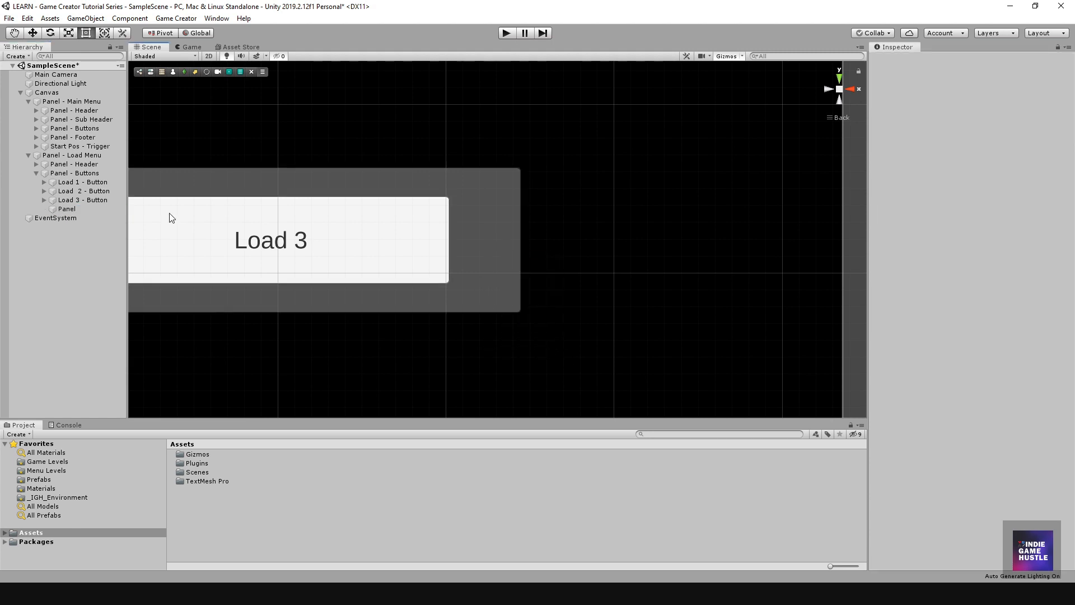
pyautogui.click(66, 208)
pyautogui.scroll(-5, 350, 263)
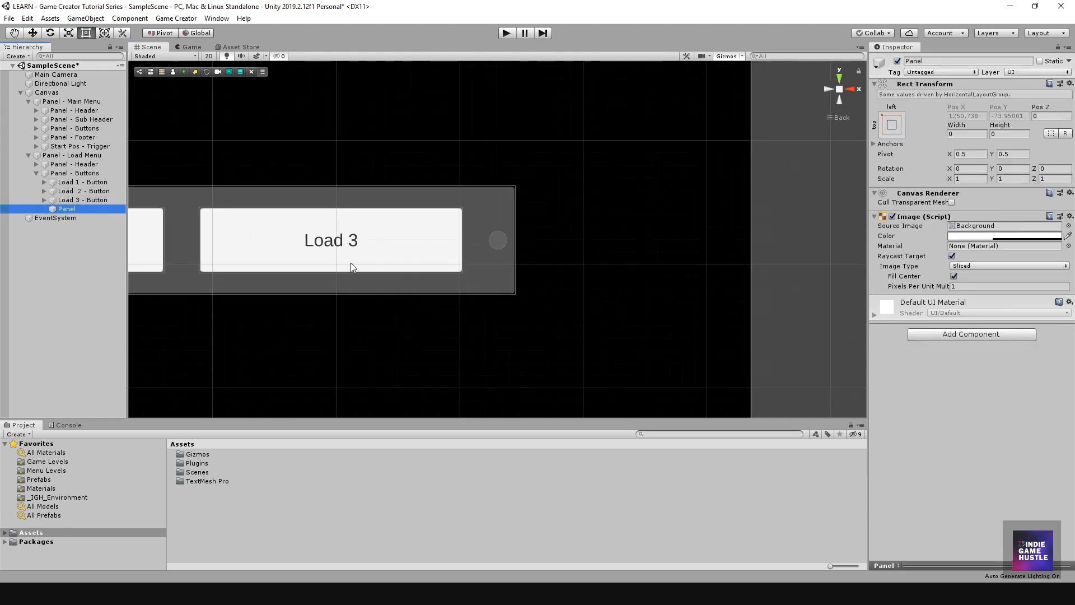
pyautogui.click(502, 255)
pyautogui.moveTo(529, 271); pyautogui.dragTo(785, 310, button='middle')
pyautogui.moveTo(754, 287); pyautogui.dragTo(768, 374)
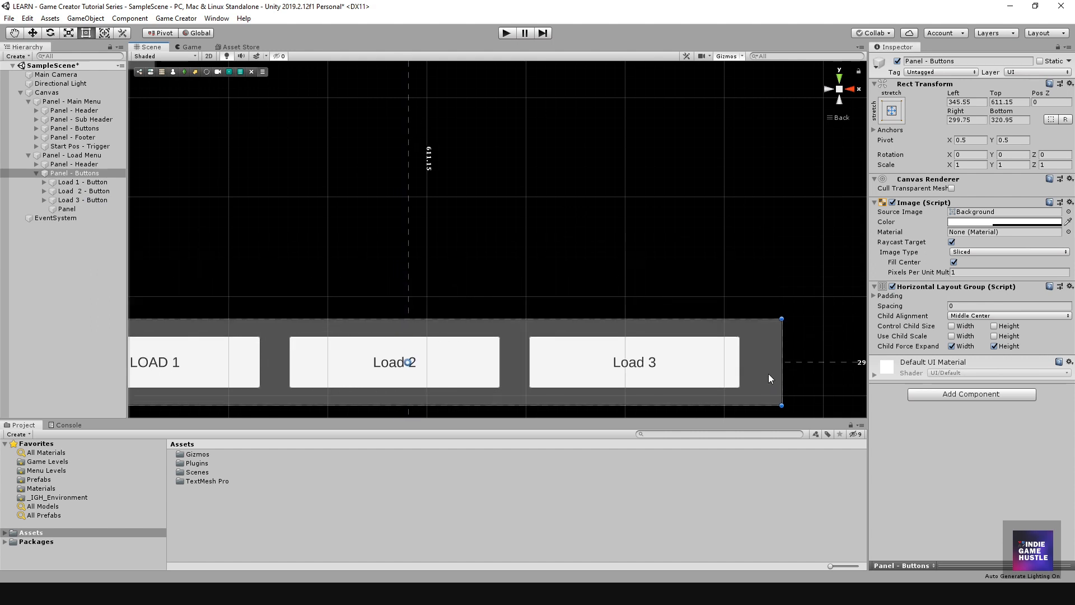
pyautogui.hotkey('ctrl', 'z')
# - Delete the new child panel from the load menu's Panel - Buttons
pyautogui.click(84, 209)
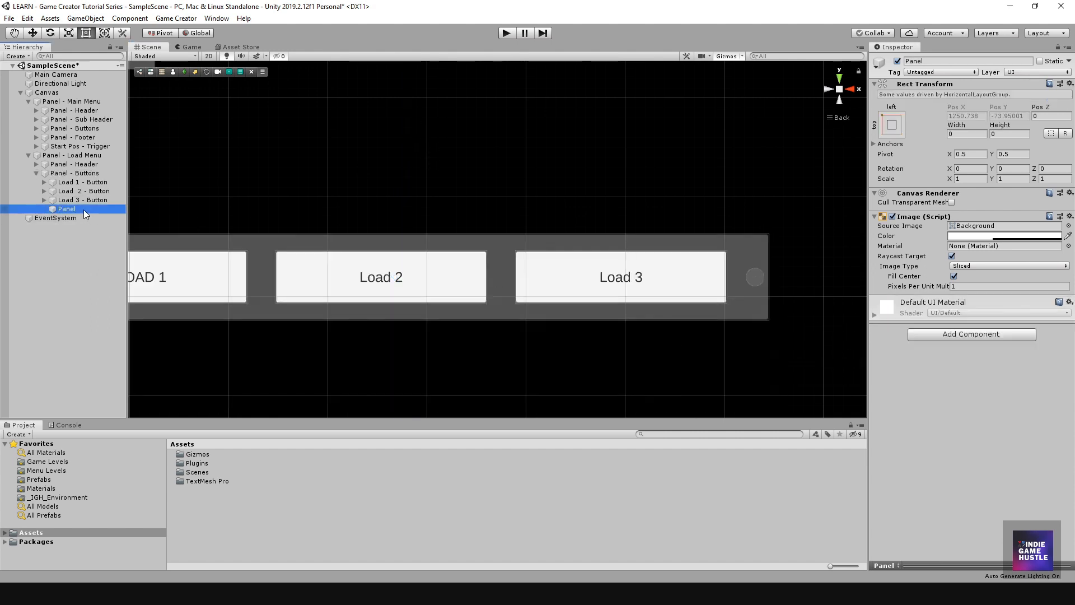
pyautogui.scroll(-8, 498, 261)
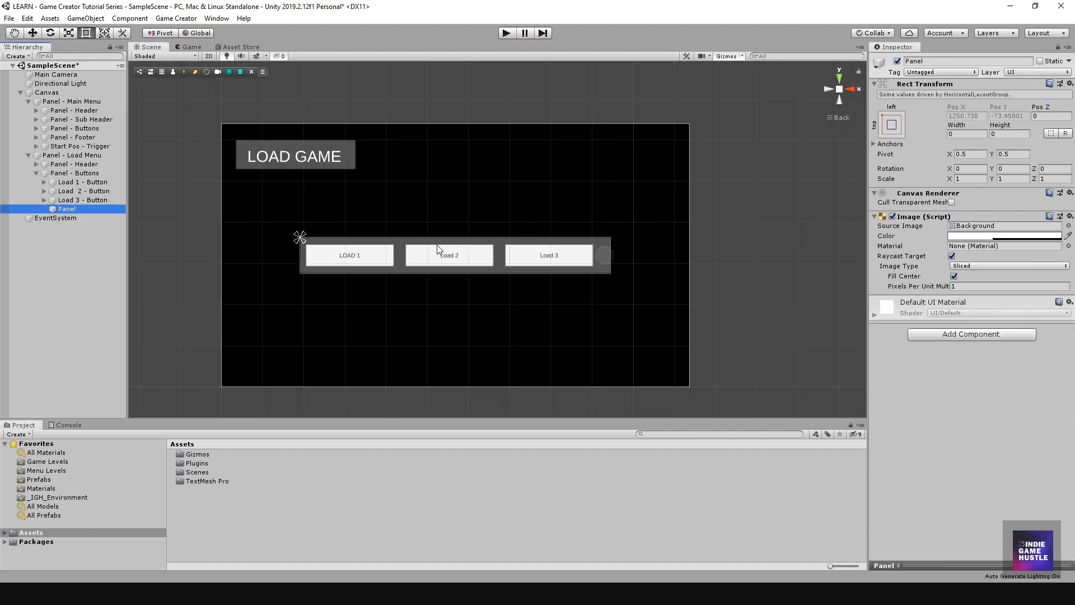
pyautogui.click(354, 275)
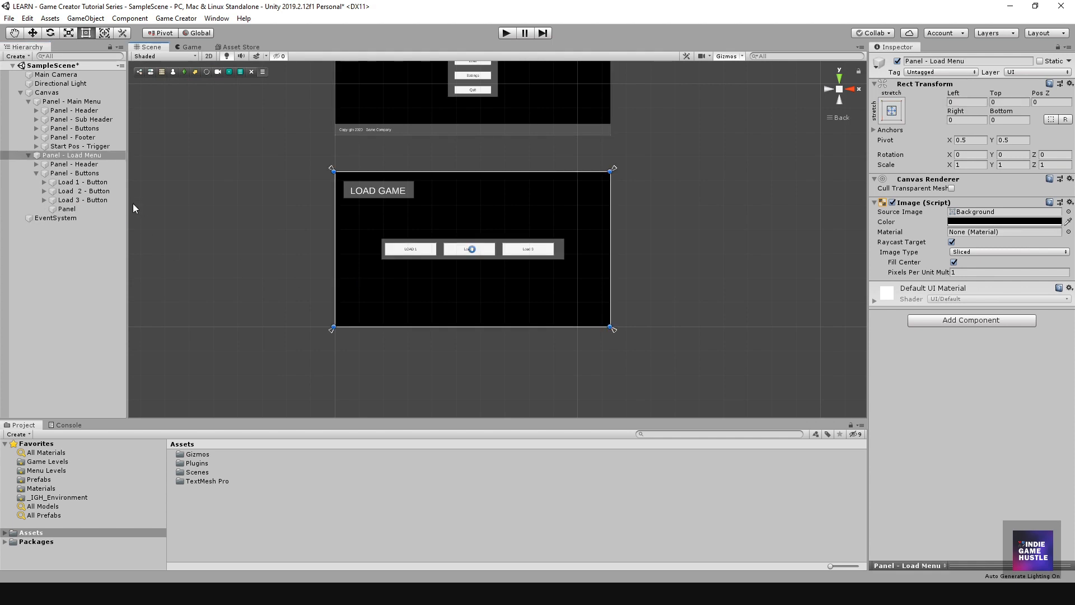
pyautogui.click(83, 210)
pyautogui.press('Delete')
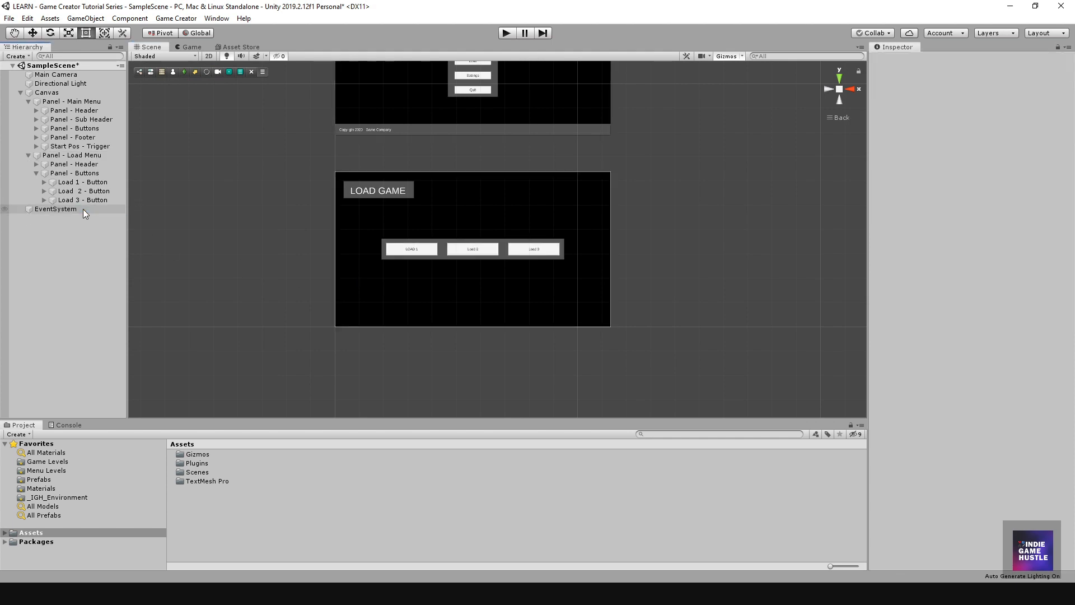
# - Add a UI panel as a direct child of Panel - Load Menu
pyautogui.click(60, 173)
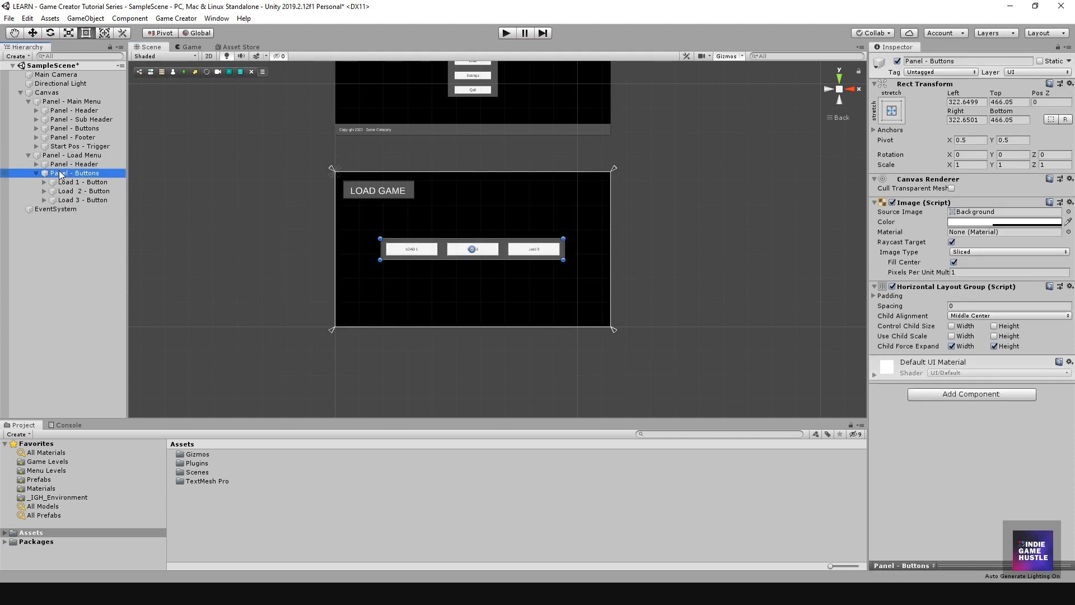
pyautogui.press('f')
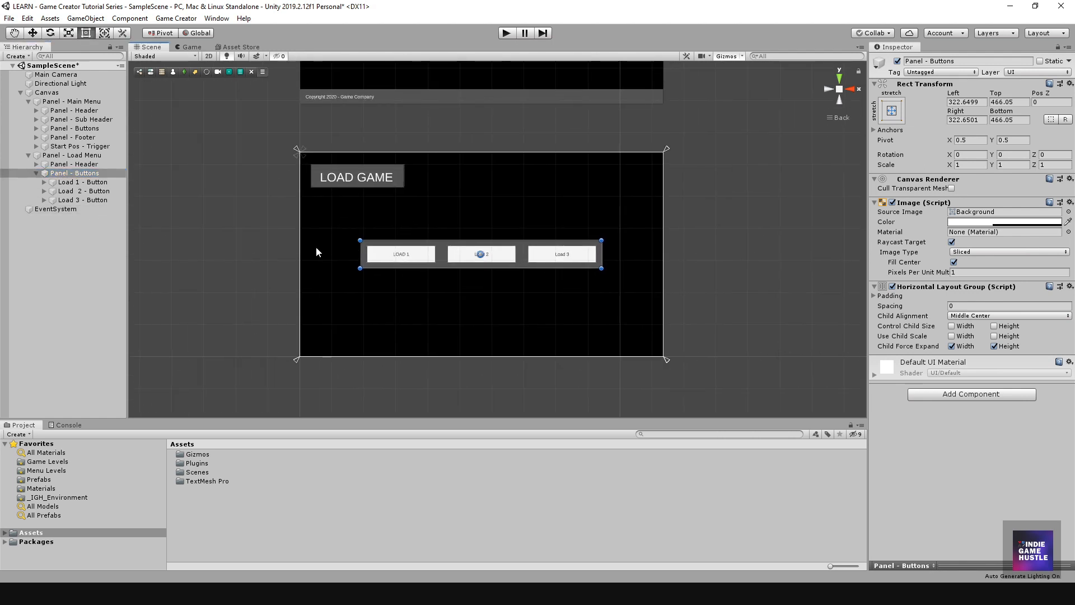
pyautogui.click(71, 155)
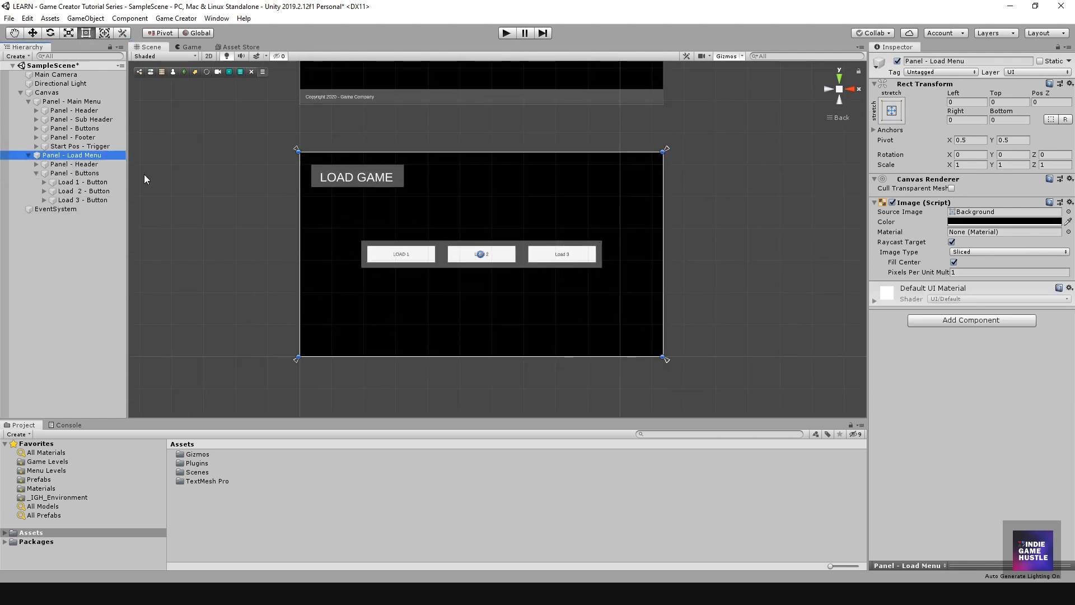
pyautogui.rightClick(85, 157)
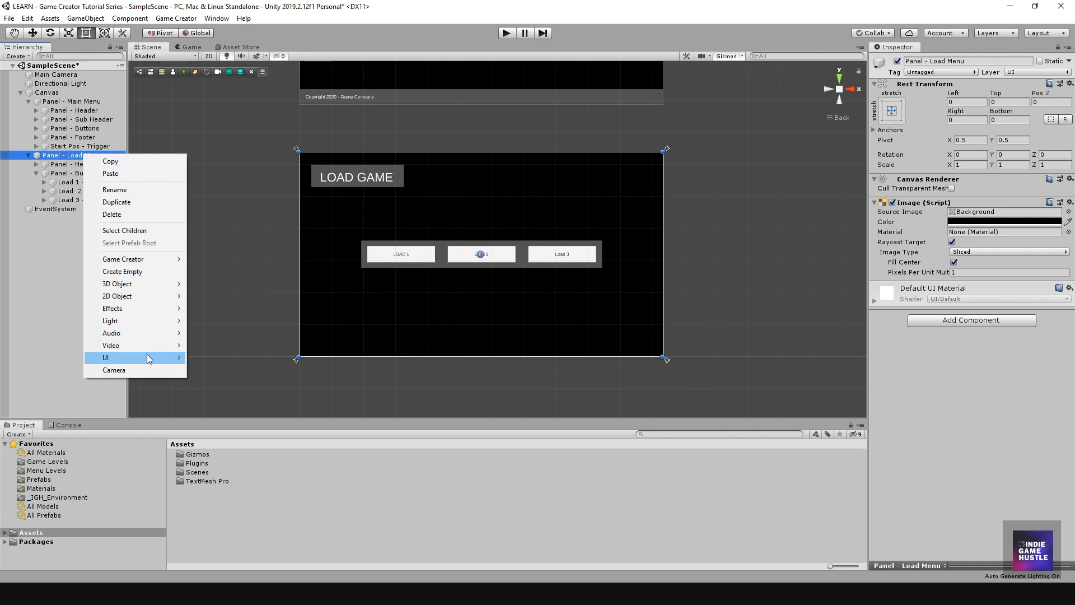
pyautogui.moveTo(149, 357)
pyautogui.click(241, 530)
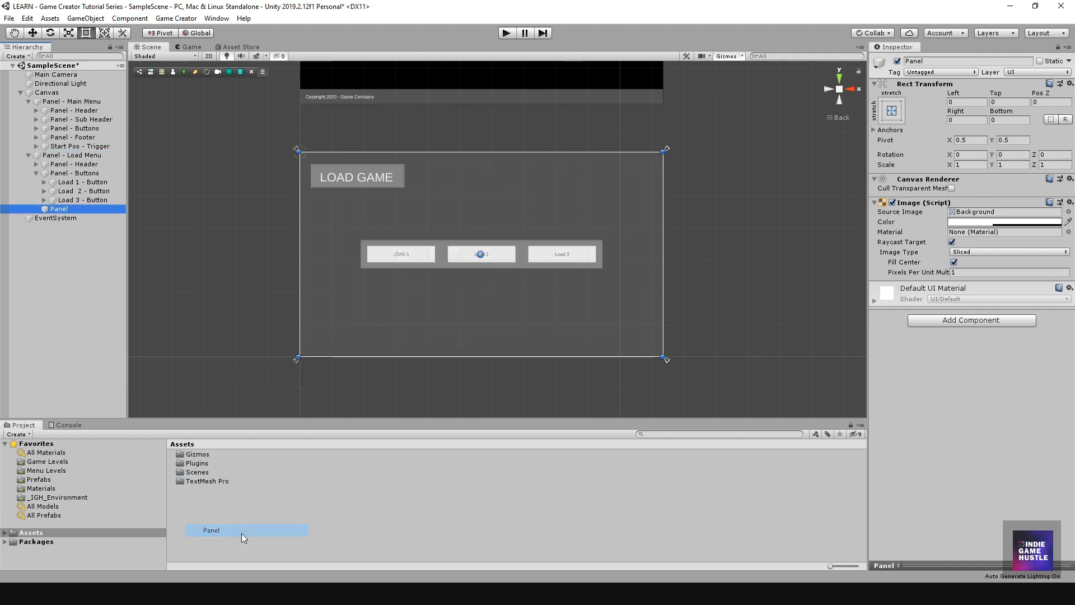
# - Shrink the new panel into a small centred block below the load buttons, with offsets of about 763 left and right, 712 top, 242 bottom
pyautogui.moveTo(298, 150); pyautogui.dragTo(521, 304)
pyautogui.moveTo(623, 333); pyautogui.dragTo(506, 306)
pyautogui.moveTo(547, 335); pyautogui.dragTo(505, 301)
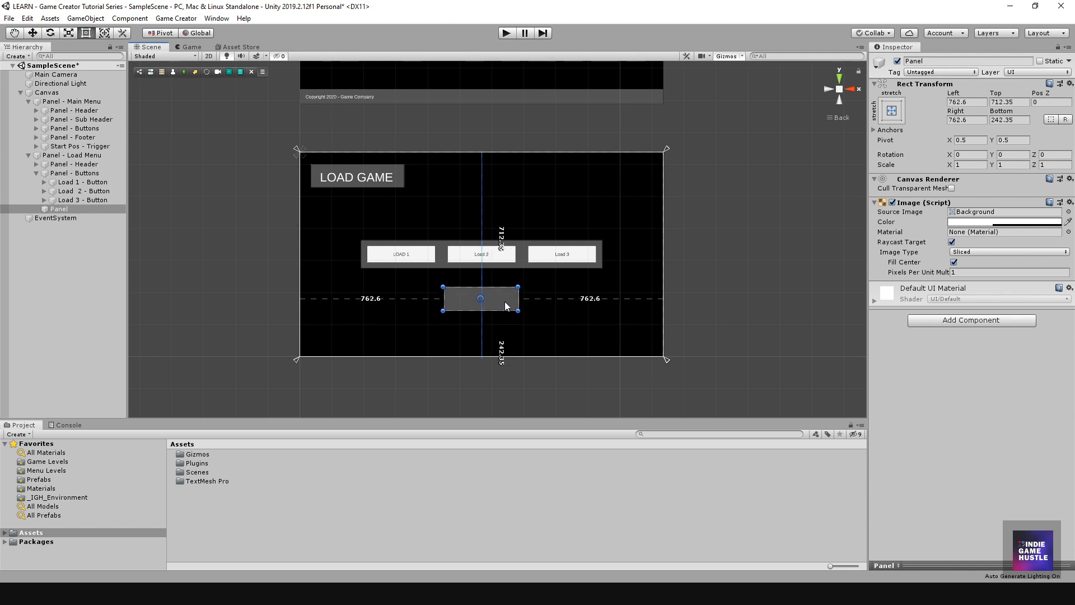
pyautogui.scroll(4, 472, 276)
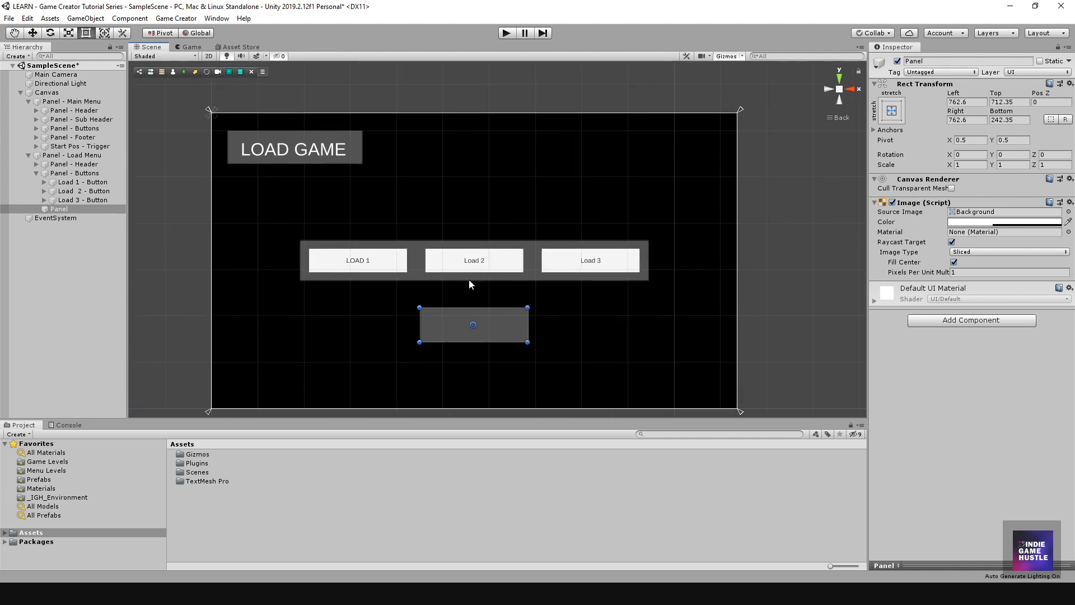
pyautogui.moveTo(468, 279); pyautogui.dragTo(470, 264, button='middle')
pyautogui.click(56, 254)
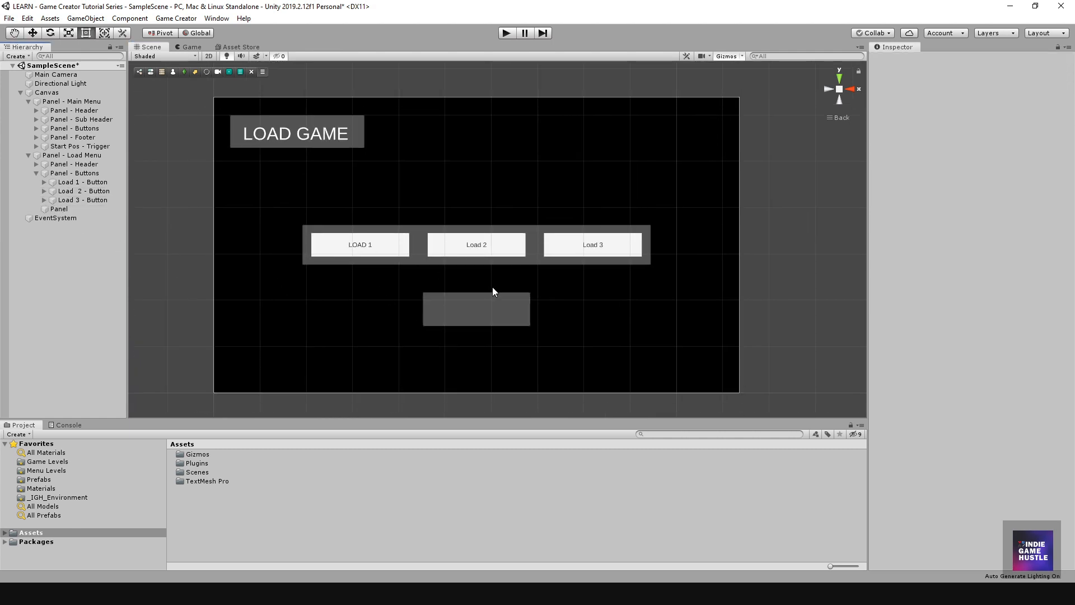
# - Move the small panel to the load menu's upper-right corner and trim it to offsets of about 1490 left, 66 top, 60 right, 910 bottom
pyautogui.click(462, 311)
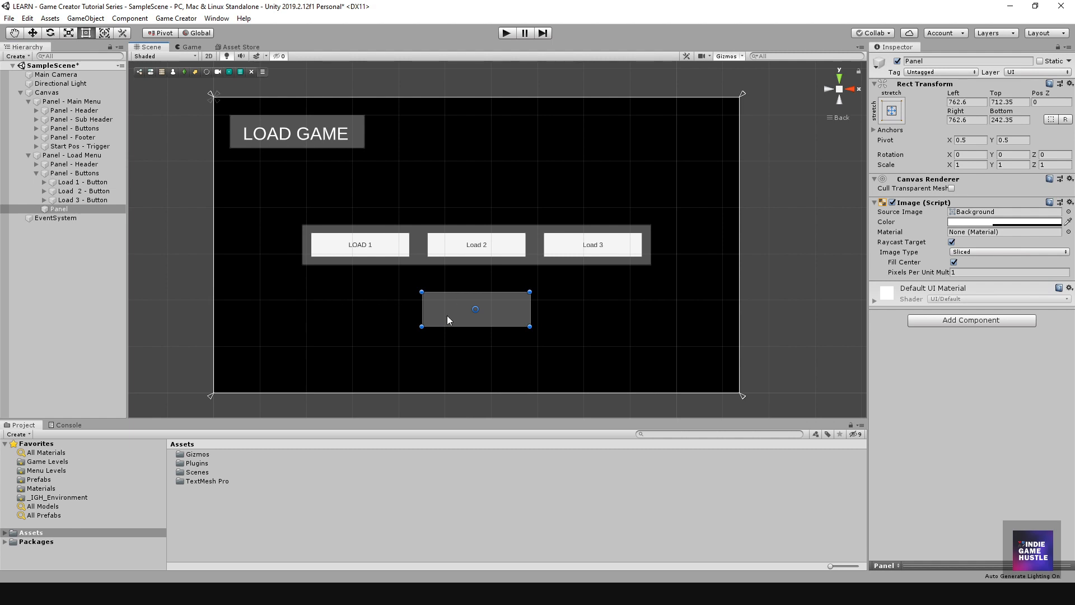
pyautogui.moveTo(447, 316); pyautogui.dragTo(608, 145)
pyautogui.scroll(-3, 492, 213)
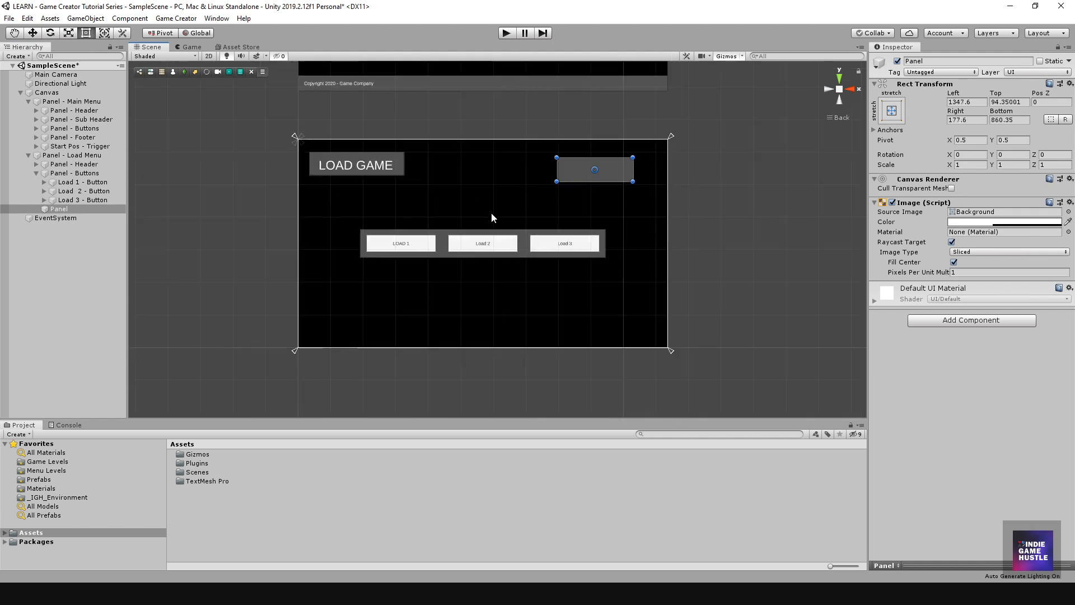
pyautogui.scroll(-2, 491, 217)
pyautogui.moveTo(496, 249); pyautogui.dragTo(499, 311, button='middle')
pyautogui.scroll(-1, 519, 302)
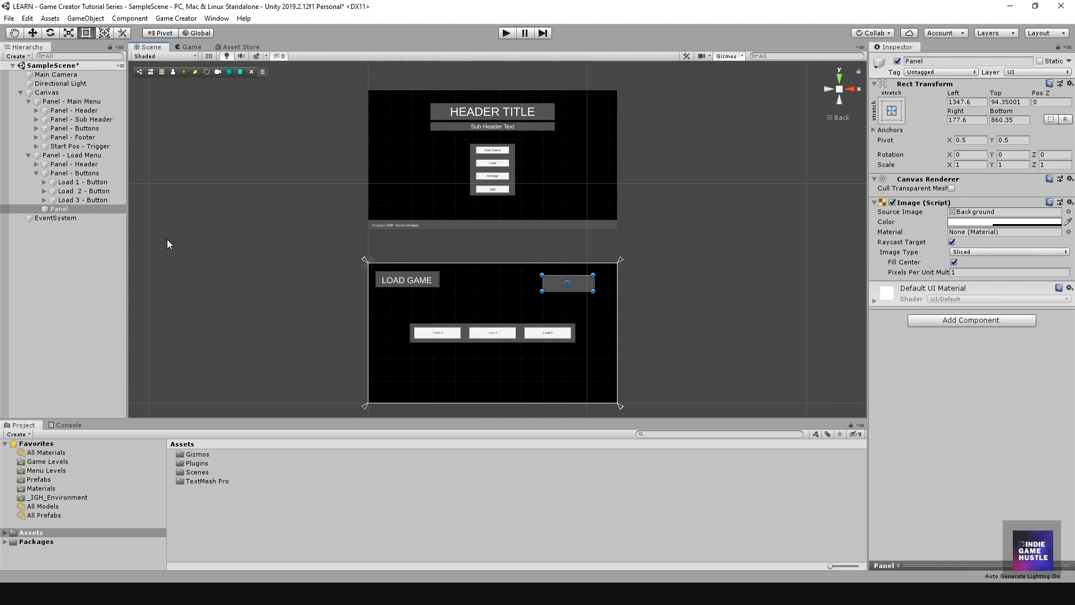
pyautogui.scroll(4, 458, 324)
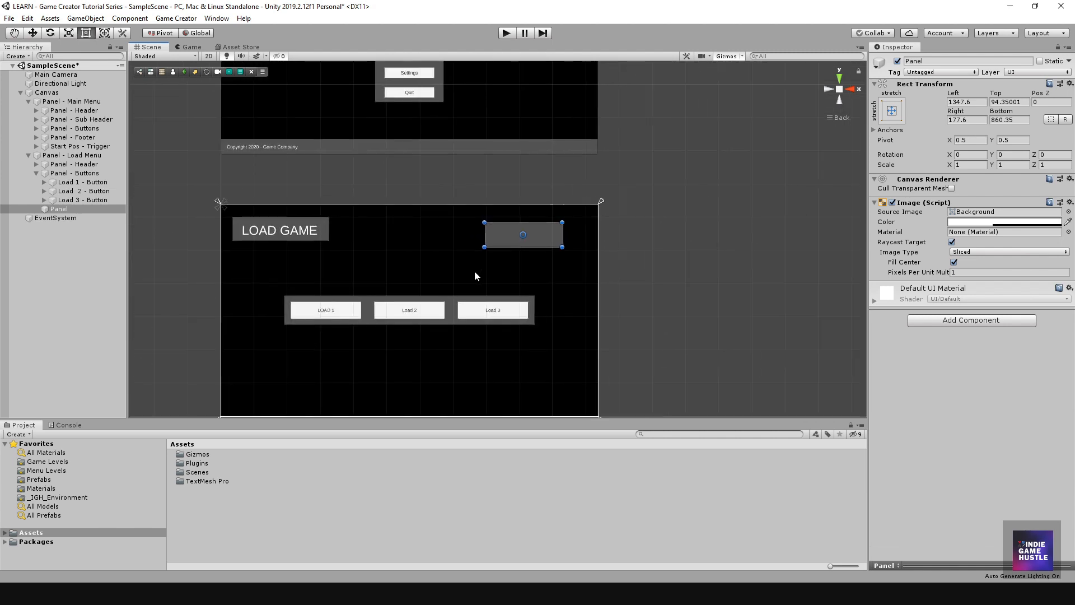
pyautogui.moveTo(488, 244)
pyautogui.mouseDown()
pyautogui.moveTo(536, 242)
pyautogui.moveTo(491, 242)
pyautogui.mouseUp()
pyautogui.moveTo(534, 245); pyautogui.dragTo(562, 200, button='middle')
pyautogui.moveTo(577, 183)
pyautogui.mouseDown()
pyautogui.moveTo(458, 308)
pyautogui.moveTo(581, 181)
pyautogui.moveTo(585, 191)
pyautogui.mouseUp()
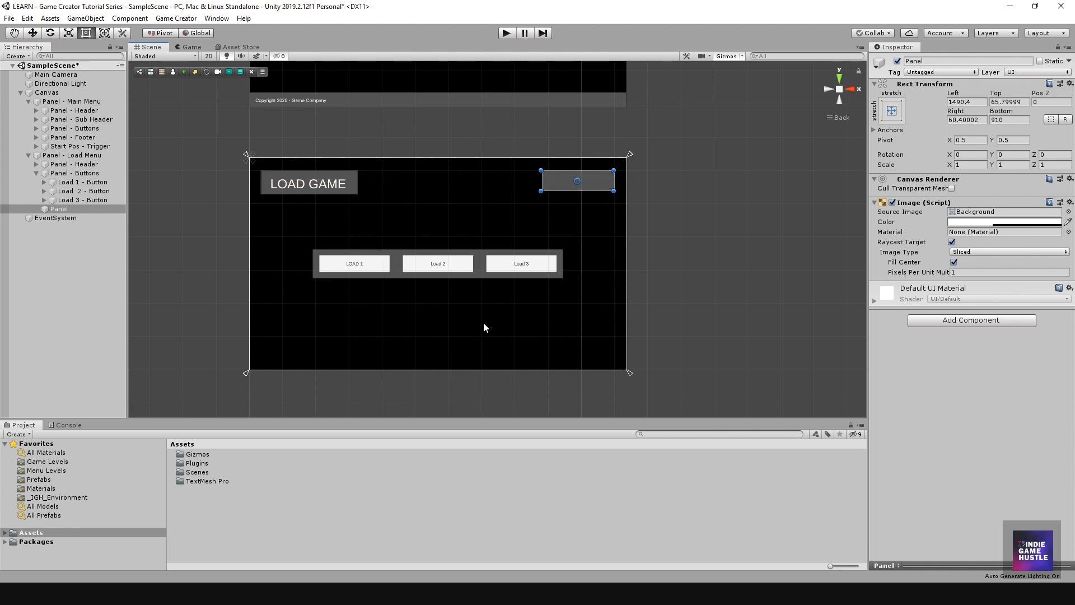
pyautogui.moveTo(571, 184); pyautogui.dragTo(556, 223, button='middle')
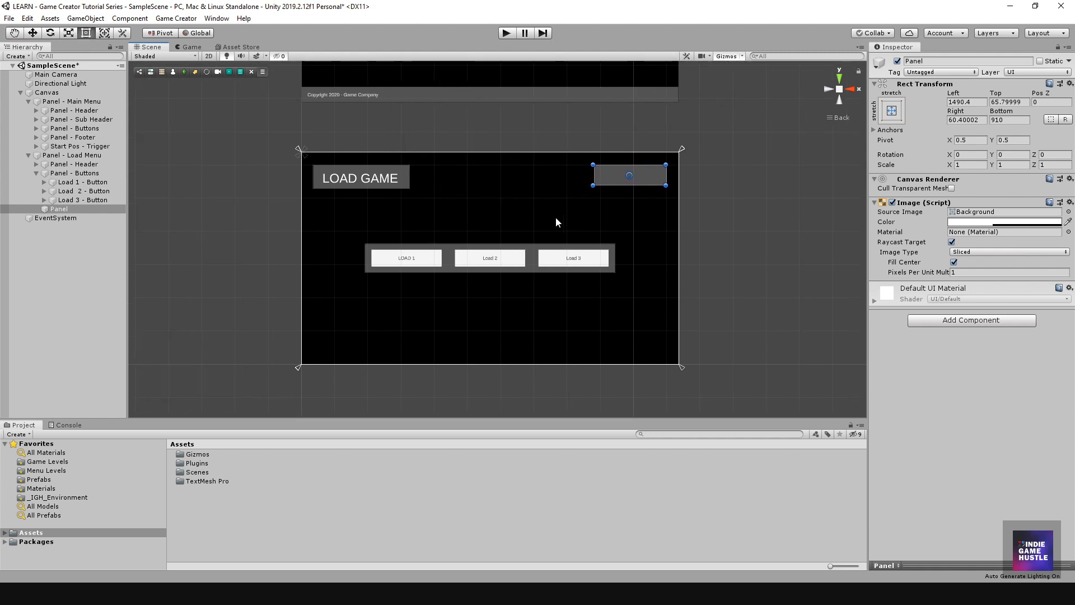
# - Rename the new load menu panel as Panel - Back
pyautogui.click(59, 209)
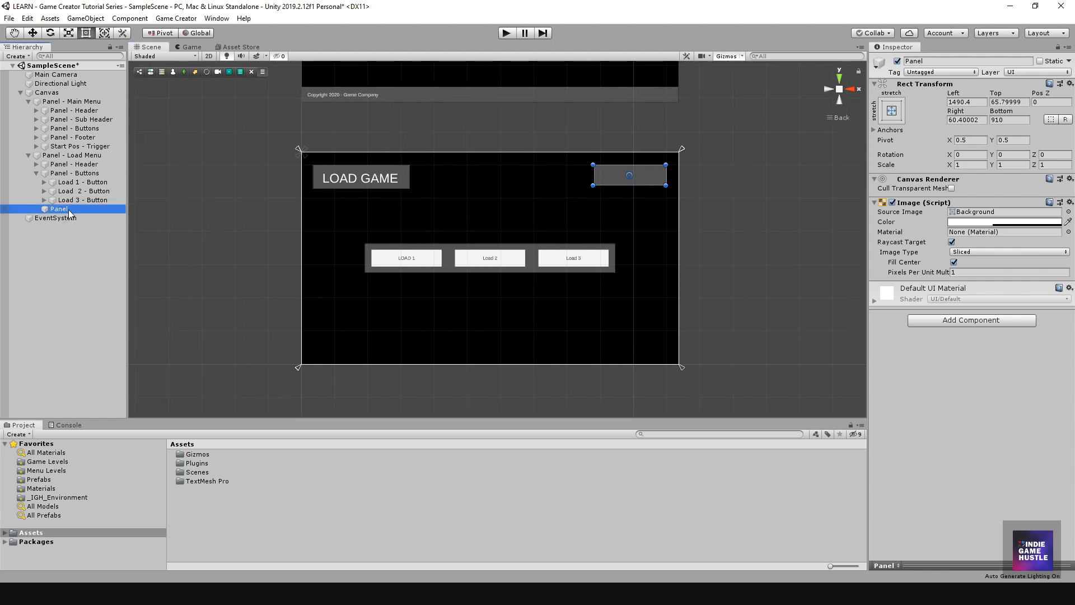
pyautogui.click(61, 208)
pyautogui.click(75, 208)
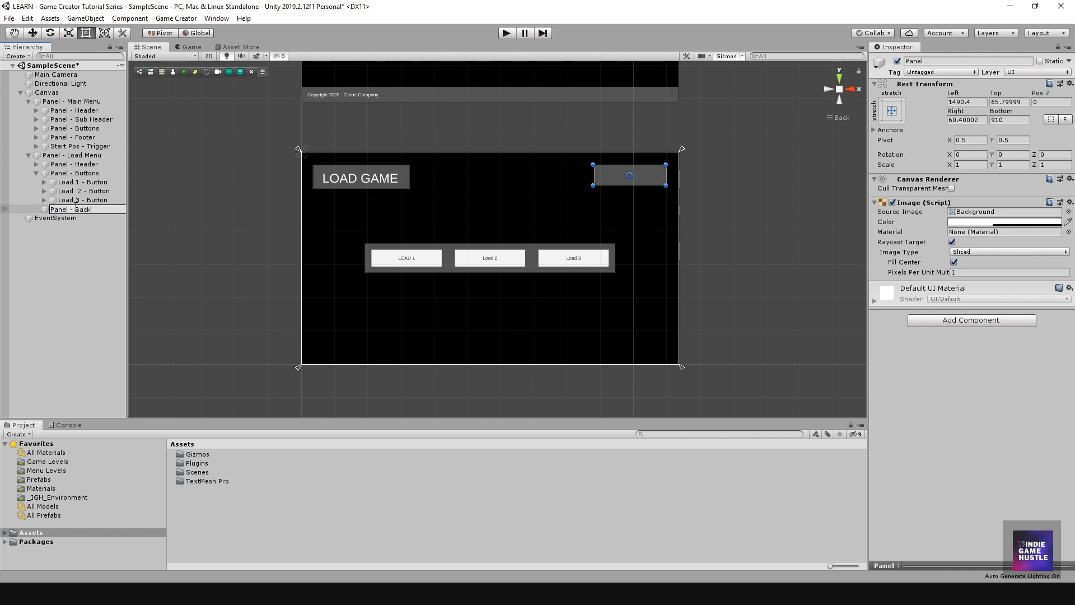
pyautogui.press('Return')
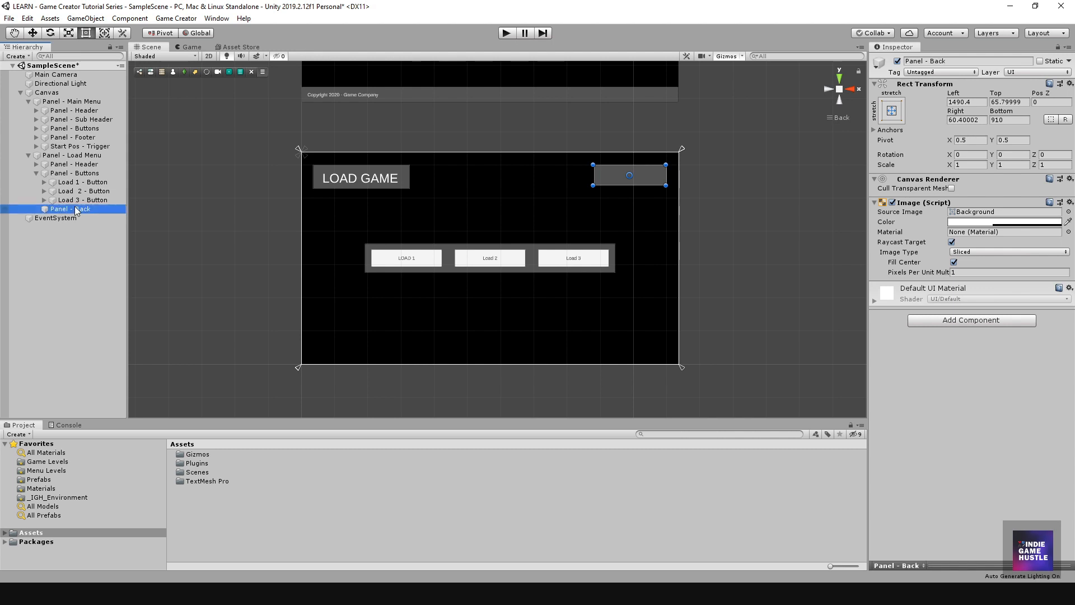
# - Add a TextMeshPro button as a child of Panel - Back
pyautogui.rightClick(71, 209)
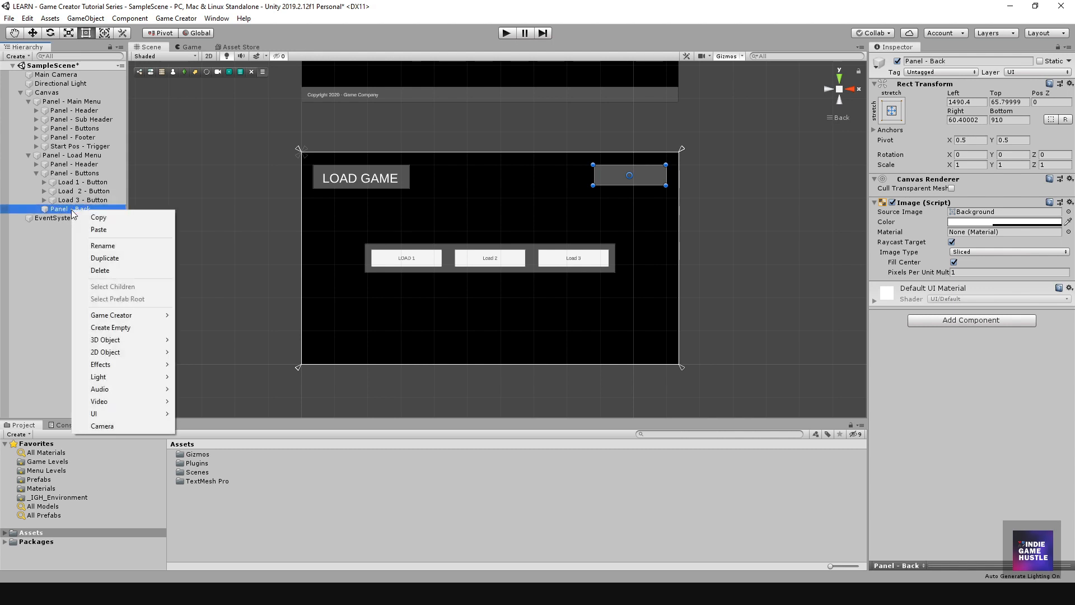
pyautogui.moveTo(120, 412)
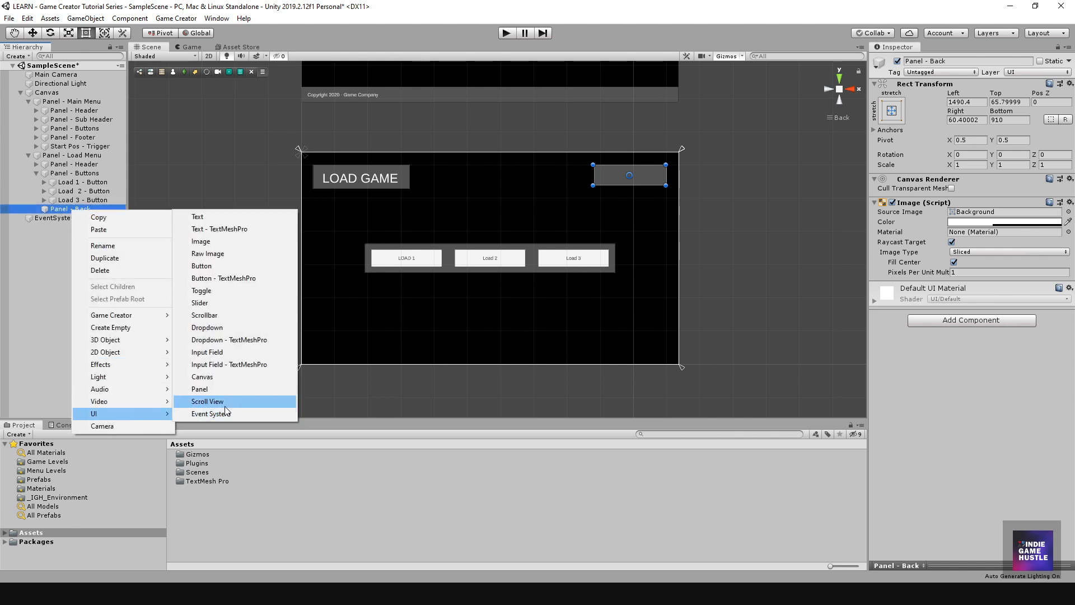
pyautogui.click(208, 277)
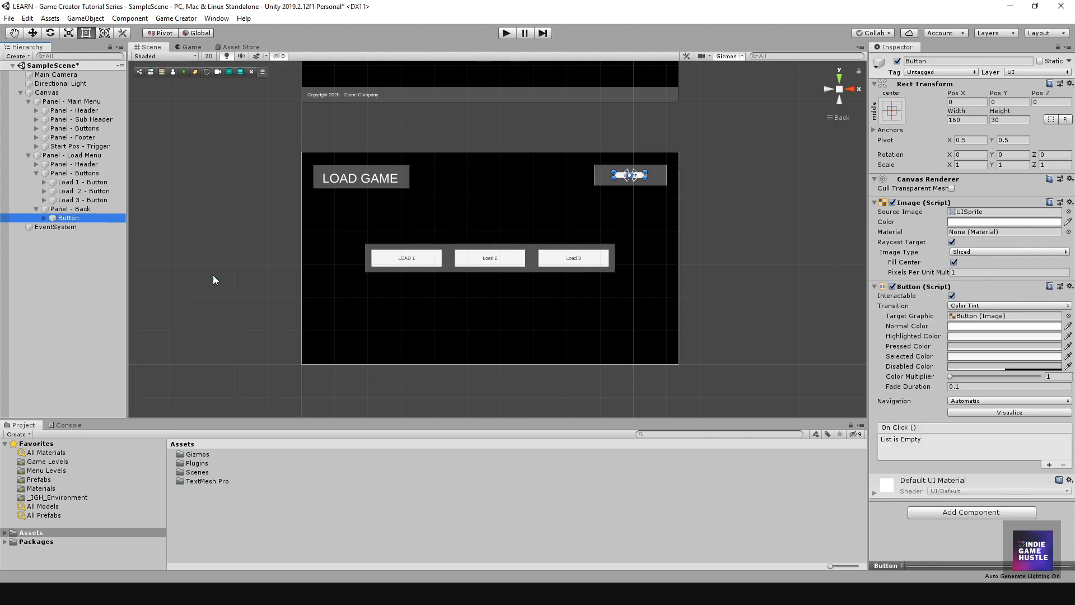
# - Size the new button to about 193 by 54 and narrow Panel - Back around it to a left offset of about 1625
pyautogui.scroll(4, 636, 209)
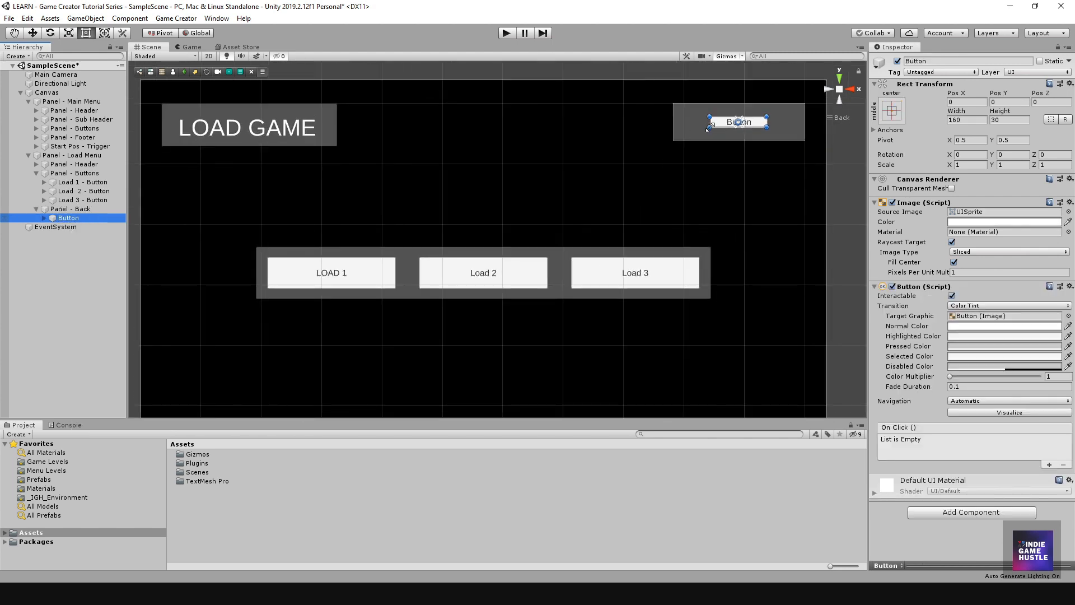
pyautogui.moveTo(710, 127)
pyautogui.mouseDown()
pyautogui.moveTo(729, 140)
pyautogui.moveTo(712, 125)
pyautogui.moveTo(721, 122)
pyautogui.moveTo(694, 123)
pyautogui.moveTo(724, 127)
pyautogui.mouseUp()
pyautogui.click(690, 123)
# - Set the label text of the button in Panel - Back to BACK
pyautogui.click(45, 218)
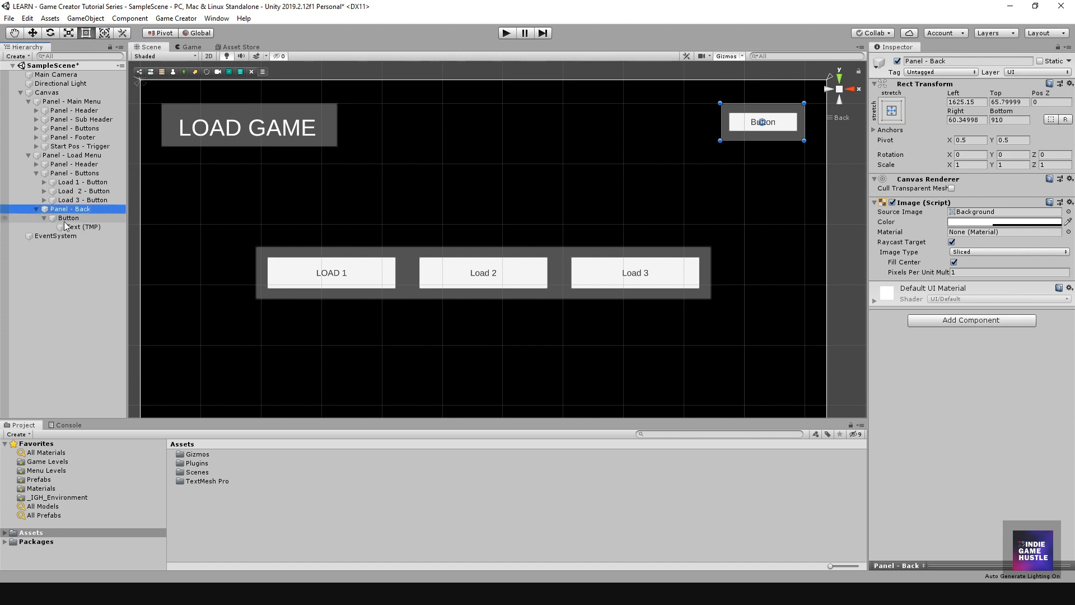
pyautogui.click(83, 227)
pyautogui.click(907, 224)
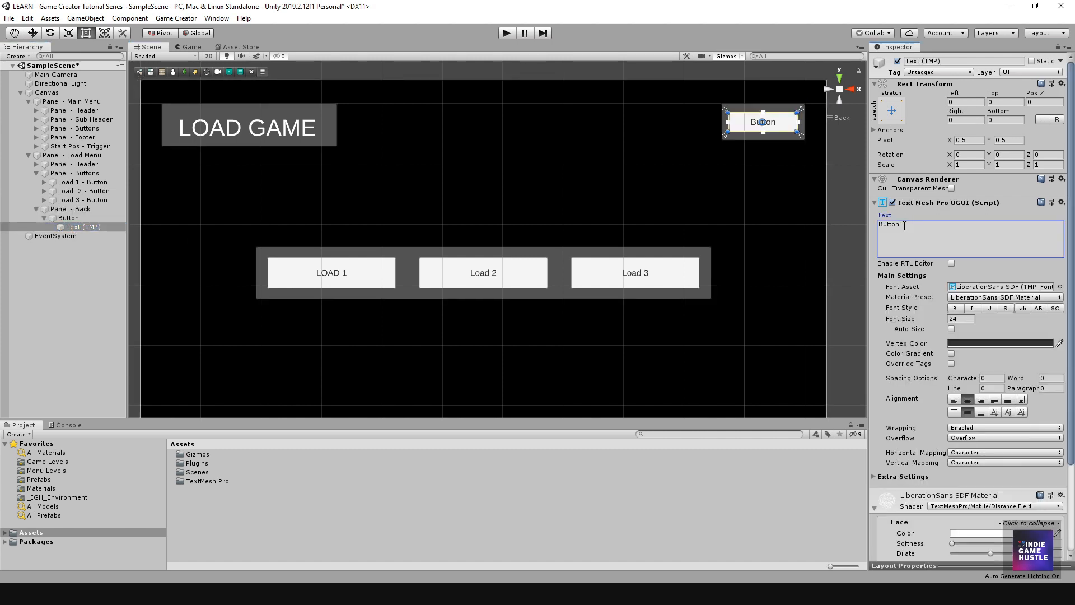
pyautogui.doubleClick(903, 225)
pyautogui.write('Back')
pyautogui.press('BackSpace')
pyautogui.press('BackSpace')
pyautogui.press('BackSpace')
pyautogui.write('ACK')
pyautogui.press('Right')
# - Rename the button in Panel - Back as Back - Button
pyautogui.doubleClick(66, 218)
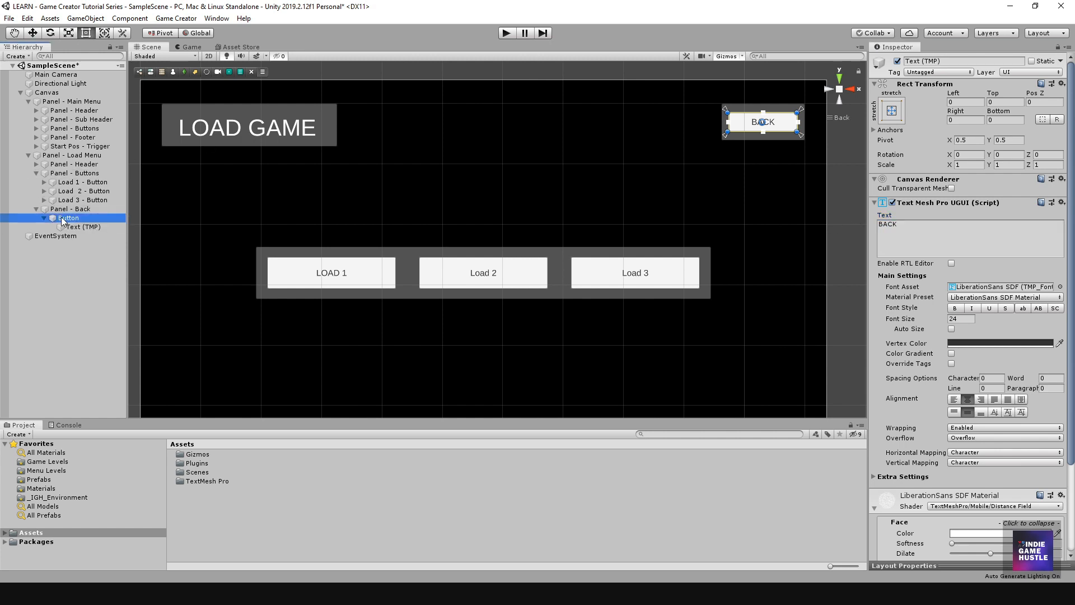
pyautogui.click(63, 219)
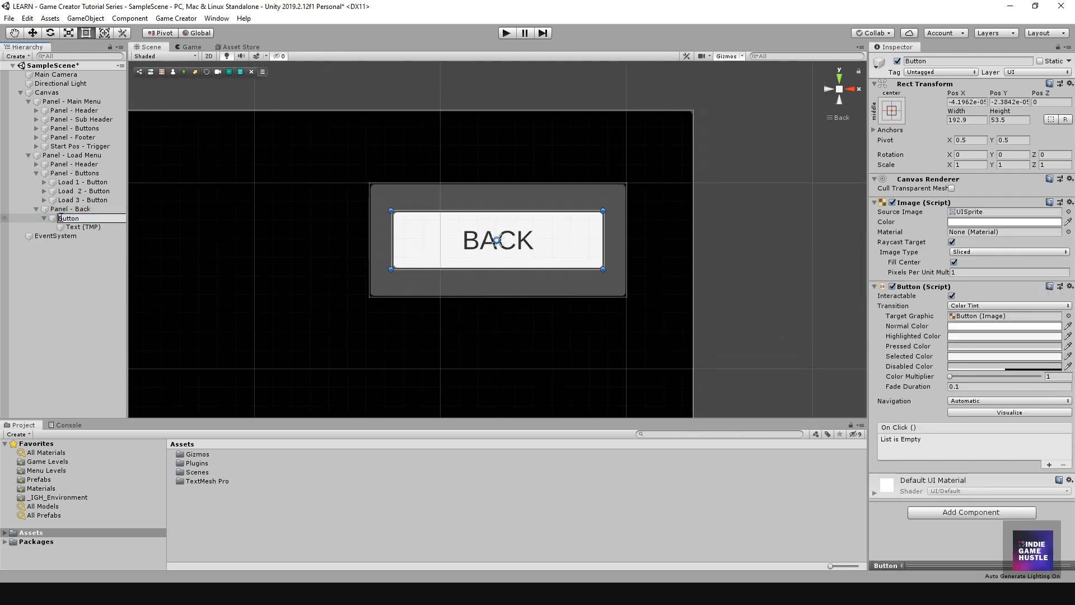
pyautogui.write('Back -')
pyautogui.press('Return')
# - Clear the selection and examine the load menu layout with its header, load buttons and back button
pyautogui.scroll(-4, 549, 249)
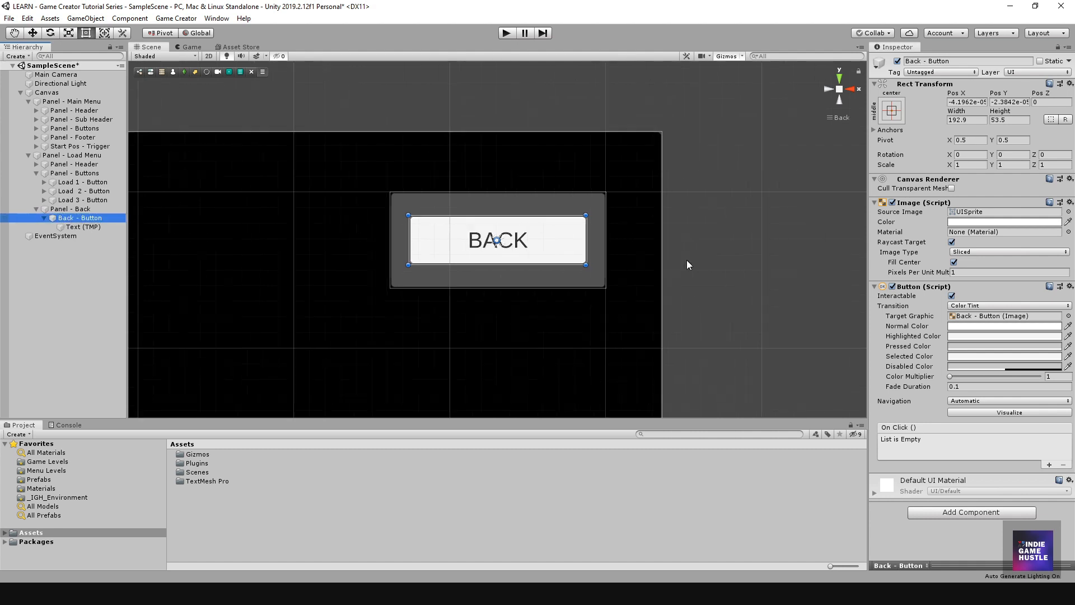
pyautogui.scroll(-12, 549, 249)
pyautogui.moveTo(481, 299); pyautogui.dragTo(617, 224, button='middle')
pyautogui.scroll(-3, 567, 241)
pyautogui.scroll(-2, 567, 246)
pyautogui.moveTo(483, 220); pyautogui.dragTo(507, 207, button='middle')
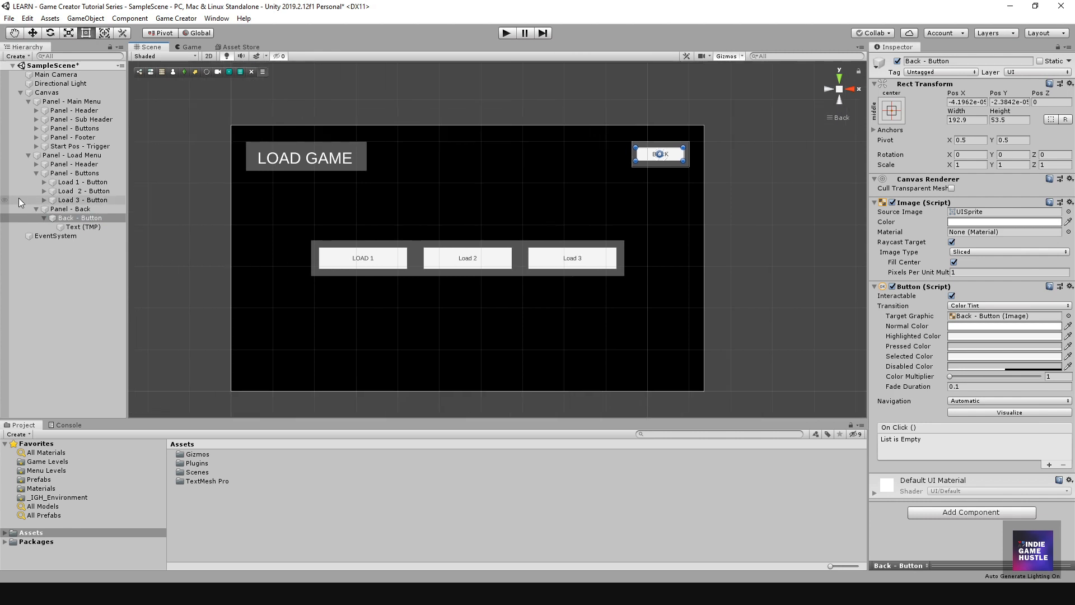
pyautogui.click(65, 281)
pyautogui.scroll(-2, 453, 225)
pyautogui.moveTo(382, 216); pyautogui.dragTo(364, 244, button='middle')
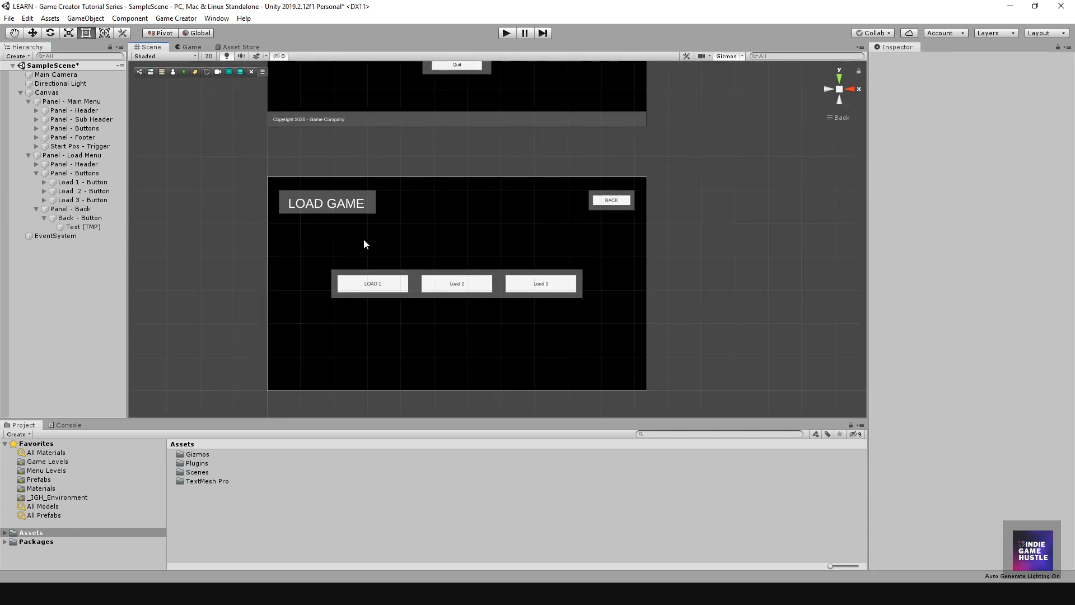
pyautogui.moveTo(493, 217); pyautogui.dragTo(467, 241, button='middle')
pyautogui.scroll(-6, 502, 248)
pyautogui.scroll(-2, 515, 264)
pyautogui.scroll(4, 497, 249)
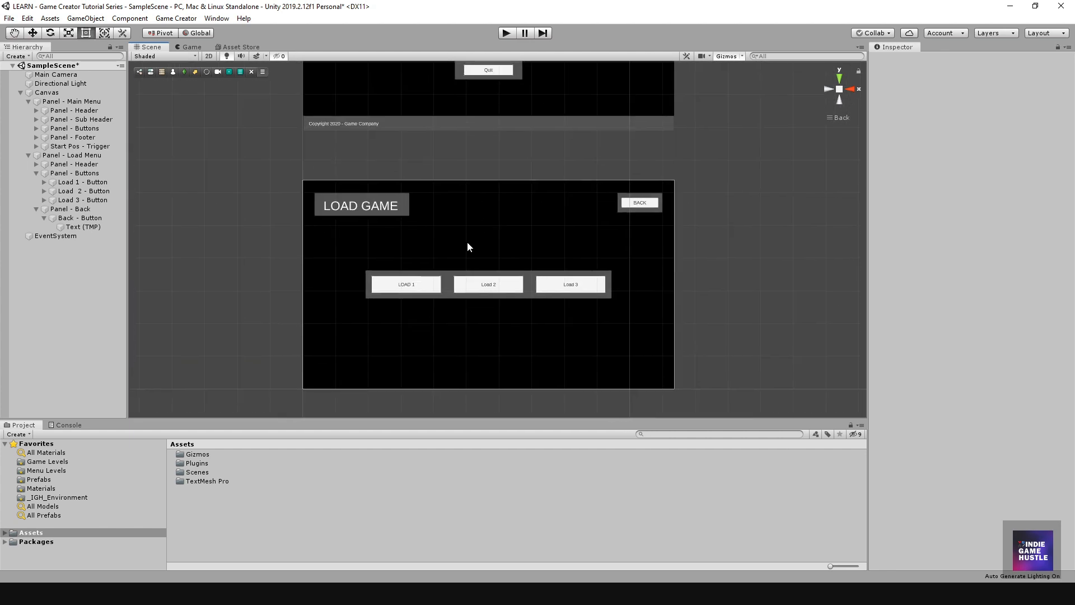
# - Collapse the load menu's Panel - Back and Panel - Buttons in the hierarchy and focus the scene on Panel - Load Menu
pyautogui.click(37, 208)
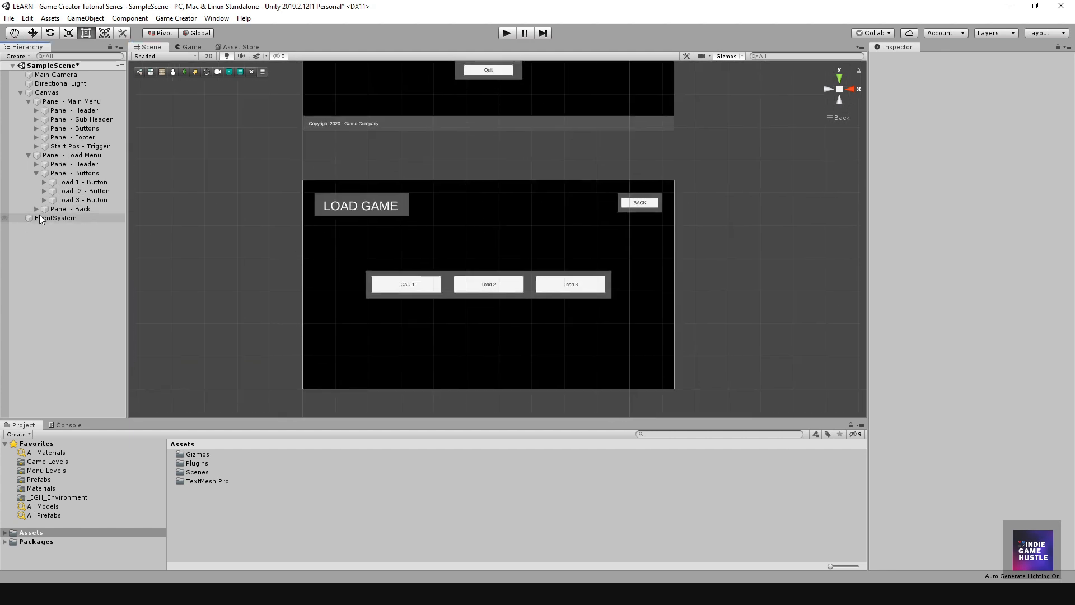
pyautogui.click(36, 173)
pyautogui.click(71, 155)
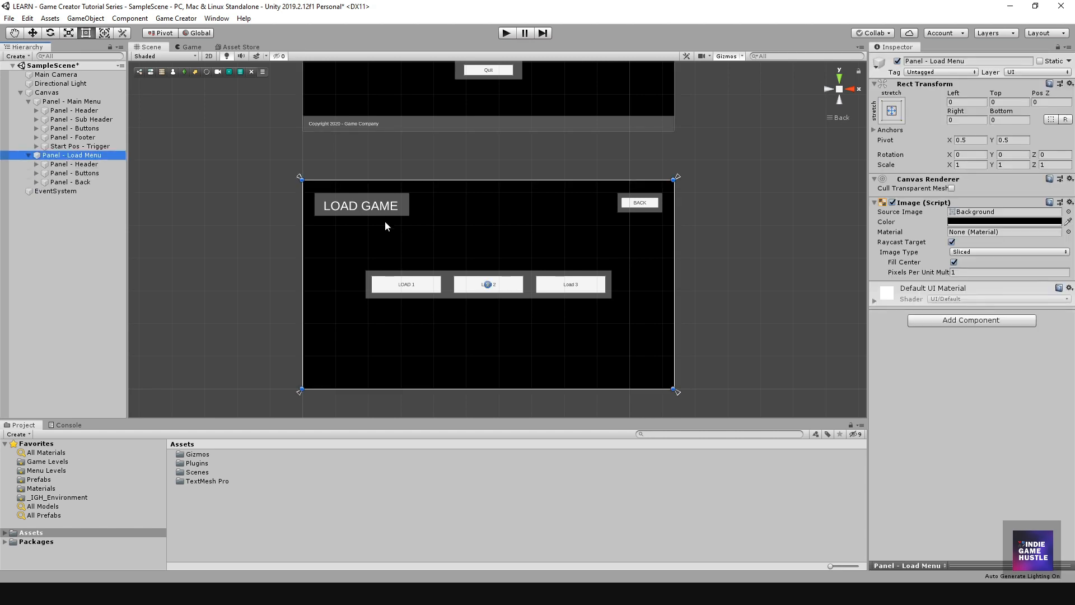
pyautogui.press('f')
pyautogui.click(28, 155)
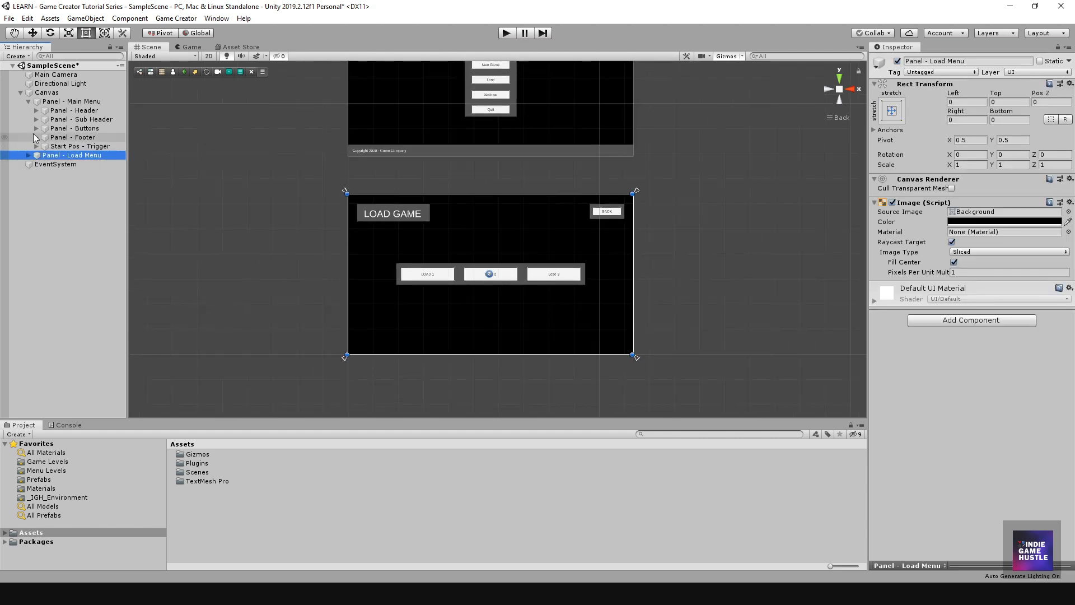
pyautogui.click(28, 101)
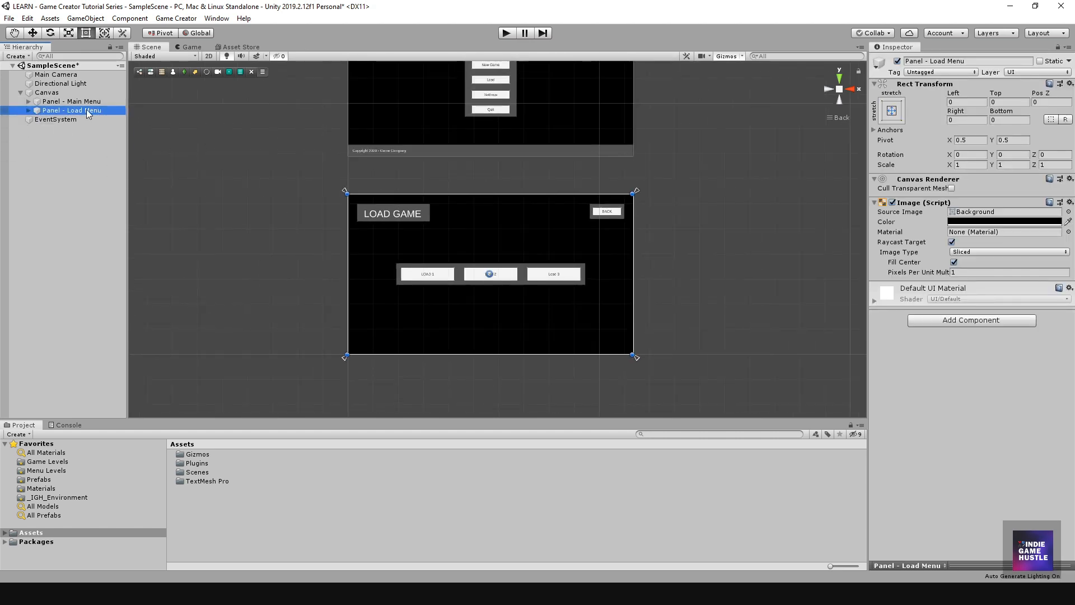
pyautogui.click(28, 102)
pyautogui.click(28, 155)
# - Copy the main menu's Start Pos - Trigger and place the copy inside Panel - Load Menu
pyautogui.doubleClick(63, 147)
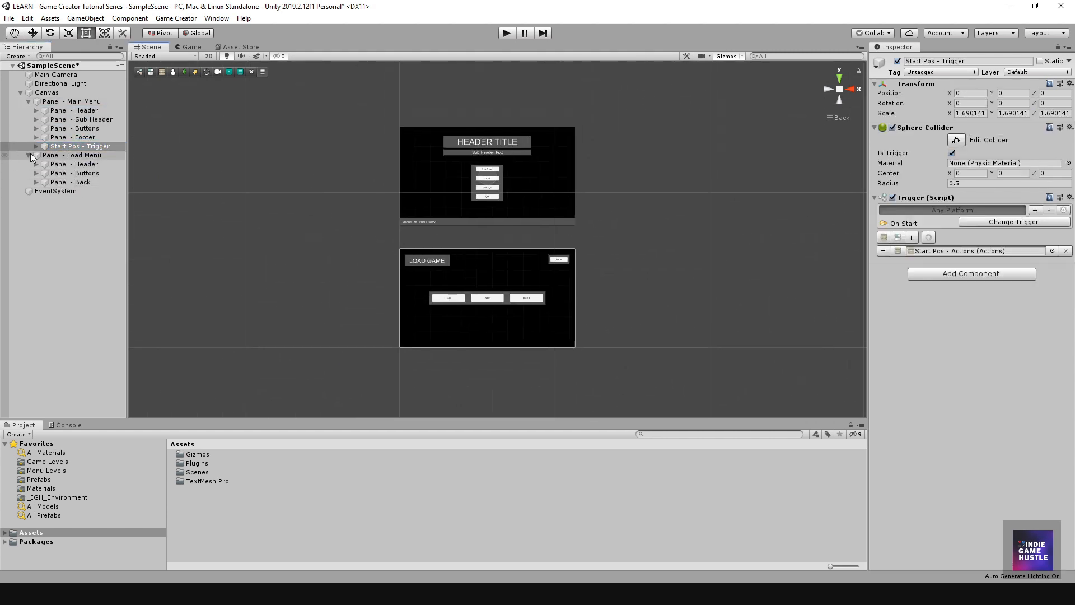
pyautogui.click(58, 252)
pyautogui.click(65, 148)
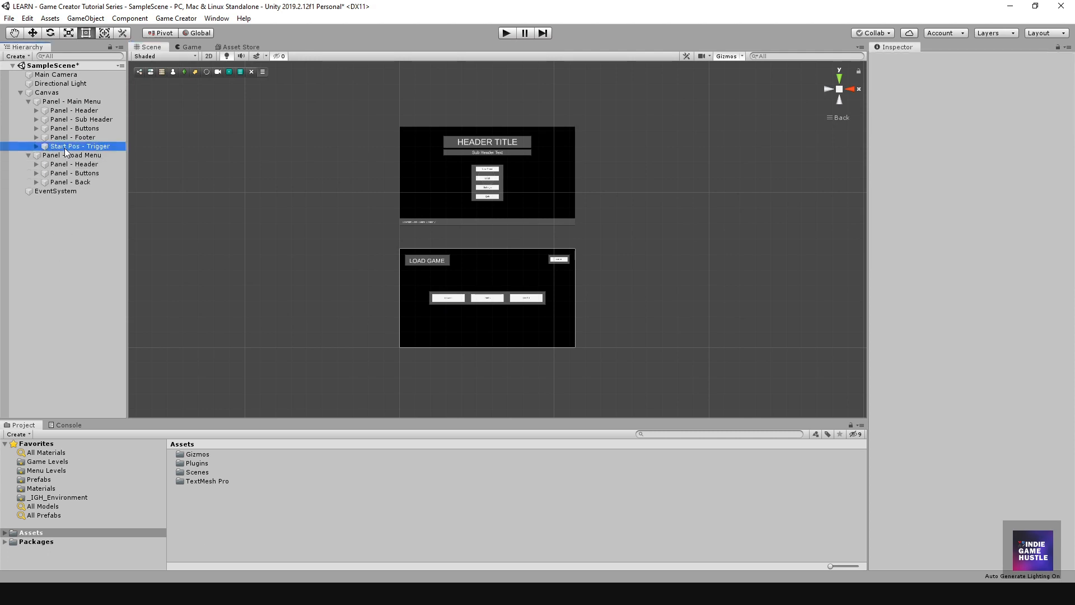
pyautogui.moveTo(65, 149); pyautogui.dragTo(63, 156)
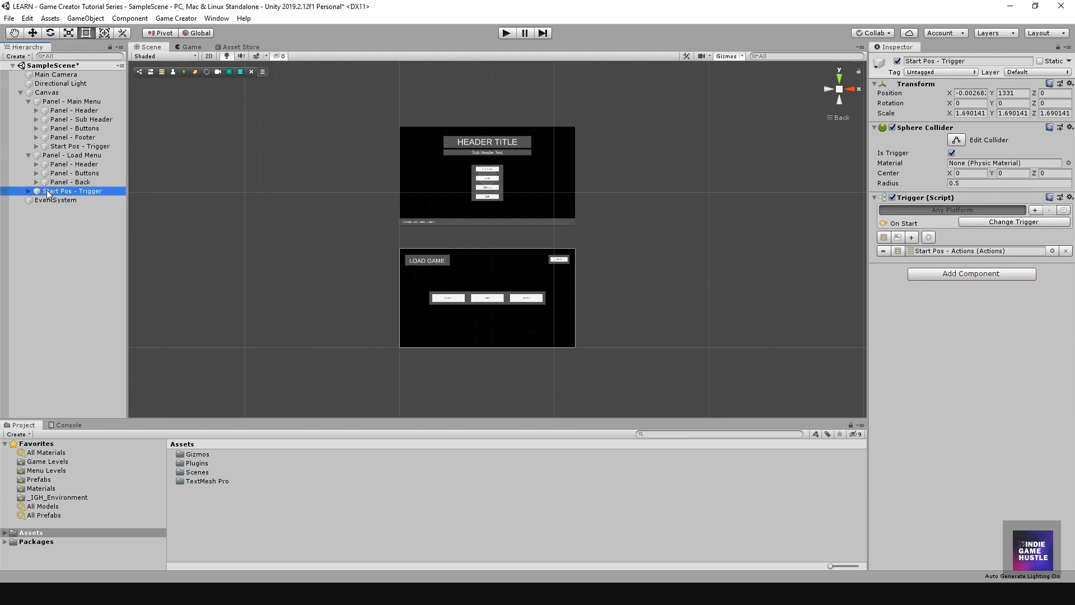
pyautogui.moveTo(48, 193); pyautogui.dragTo(58, 155)
# - Set the target of the load menu's Start Pos - Actions to Panel - Load Menu
pyautogui.click(37, 191)
pyautogui.click(69, 199)
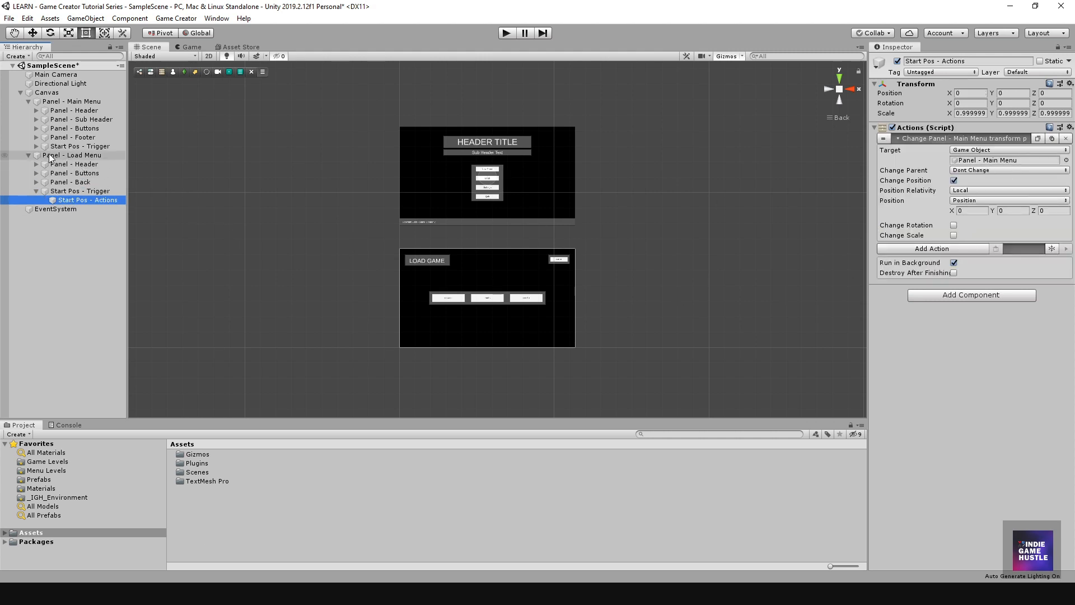
pyautogui.moveTo(48, 154); pyautogui.dragTo(975, 162)
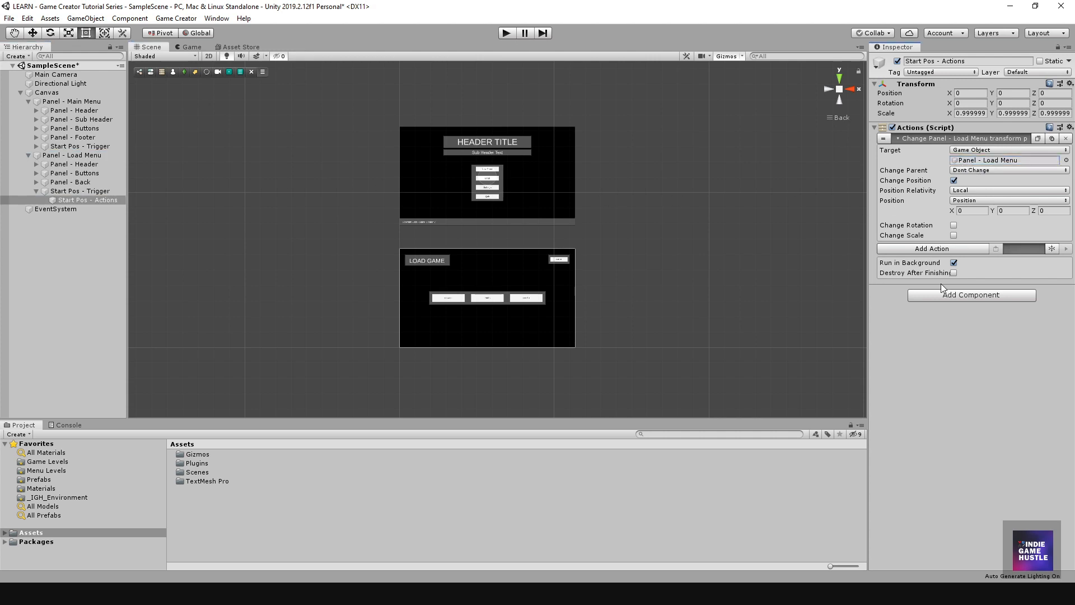
# - Move Panel - Load Menu out of the canvas frame to the main menu panel's left side, at about Left -2179 and Top -1331
pyautogui.scroll(3, 522, 268)
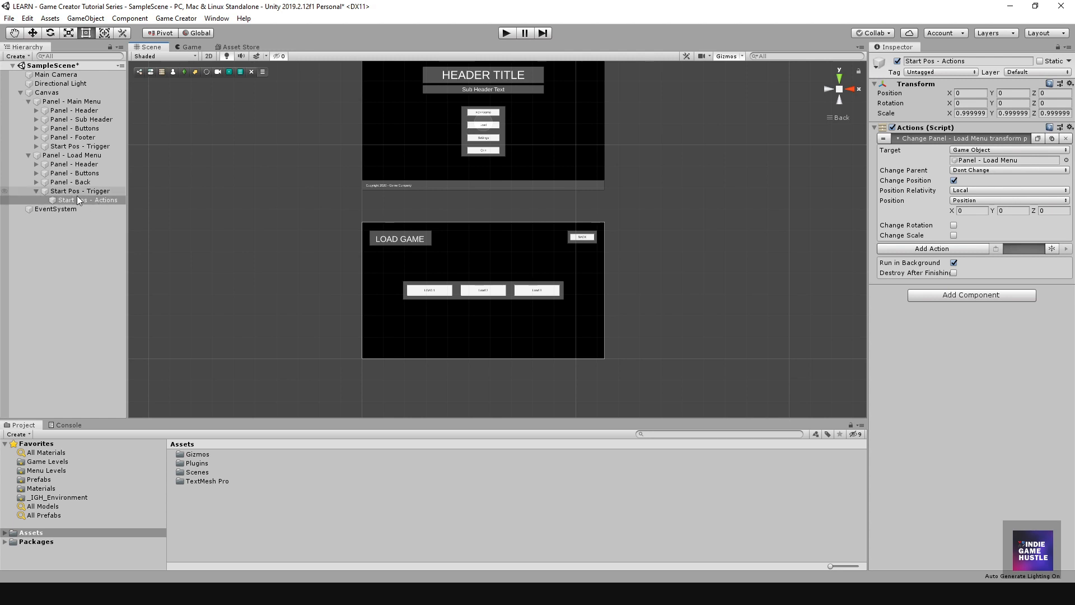
pyautogui.moveTo(362, 175); pyautogui.dragTo(357, 236, button='middle')
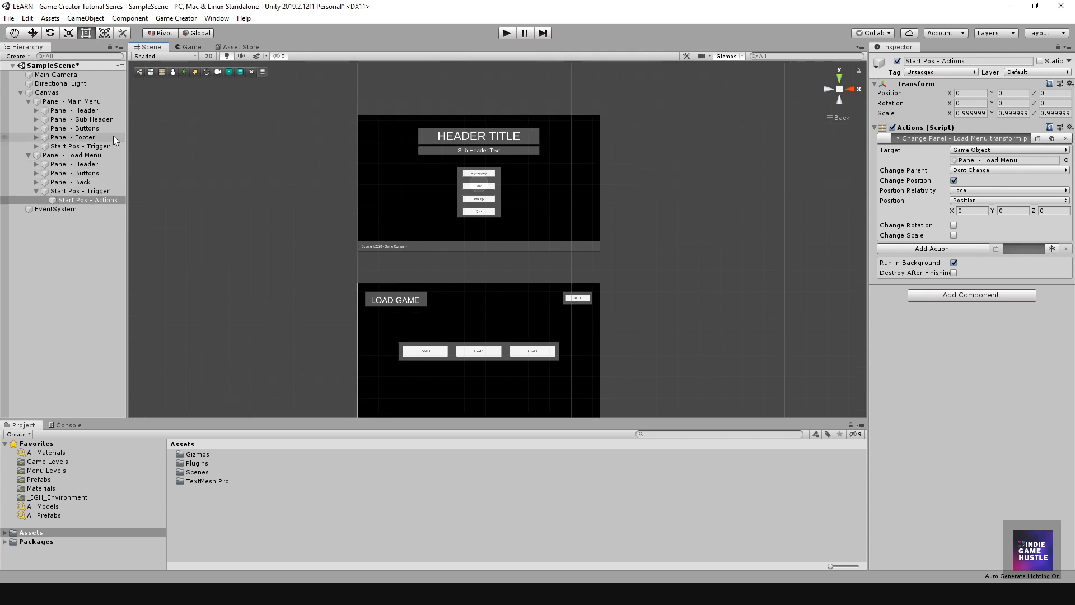
pyautogui.click(70, 155)
pyautogui.scroll(-3, 448, 270)
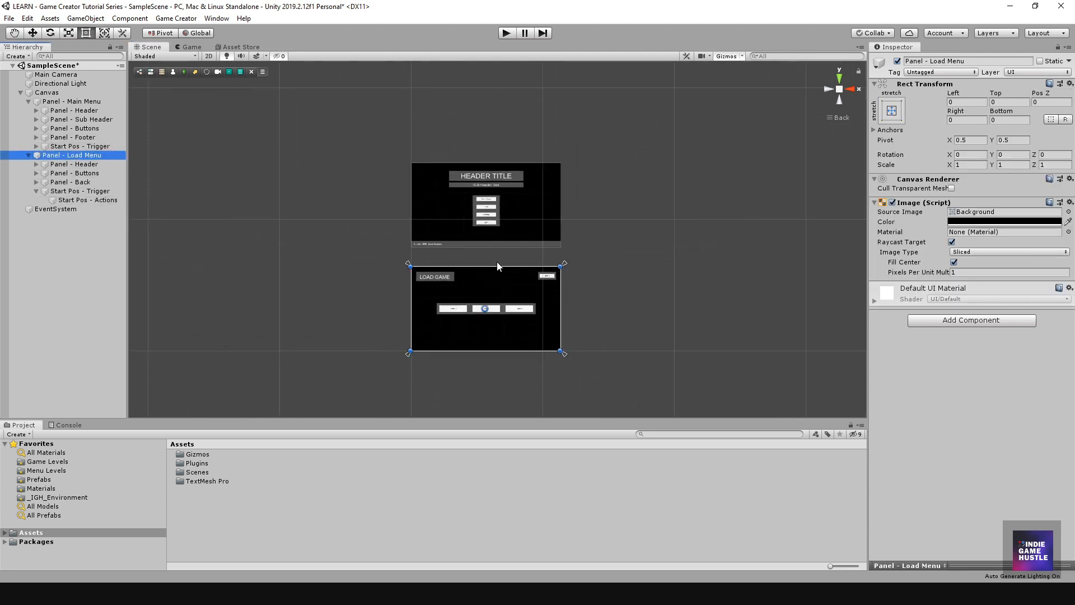
pyautogui.click(442, 201)
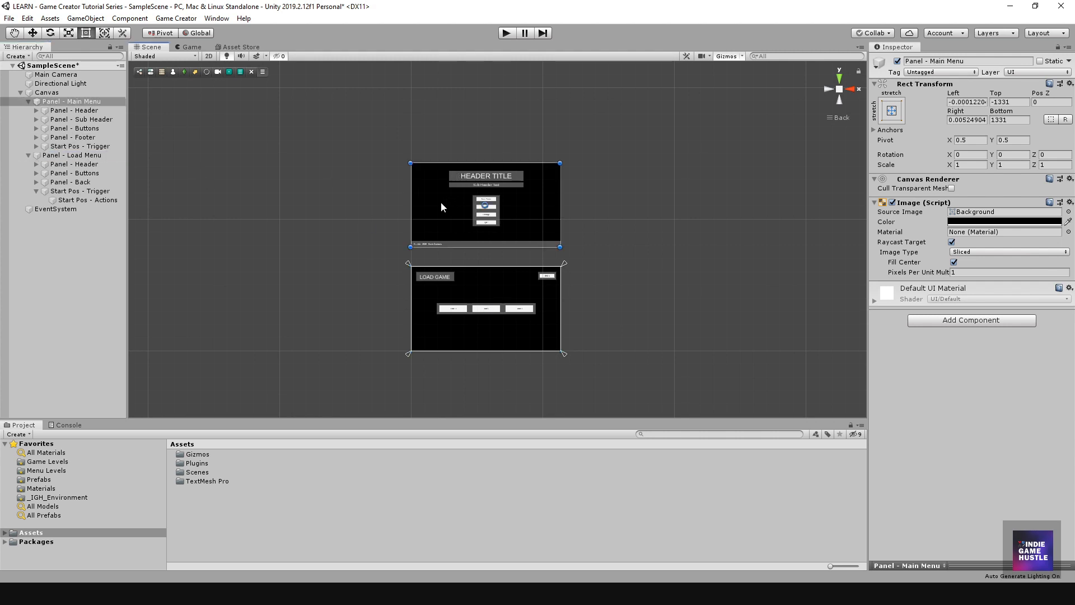
pyautogui.click(495, 295)
pyautogui.moveTo(496, 295); pyautogui.dragTo(337, 210)
pyautogui.click(382, 290)
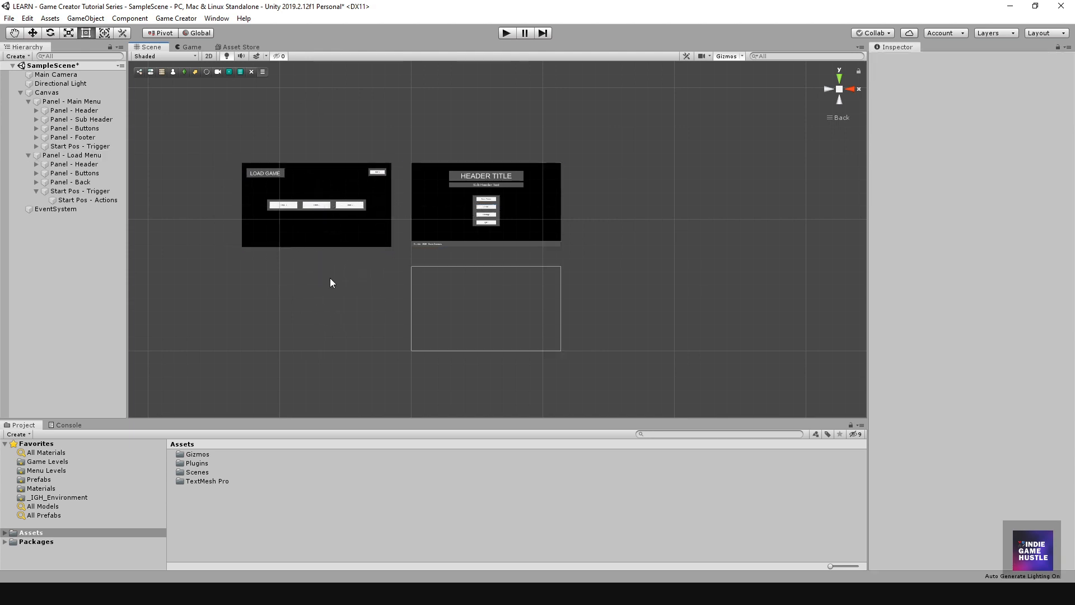
# - Run the scene, switch Panel - Load Menu off and on to check both menus' start positions, and stop the run
pyautogui.click(507, 34)
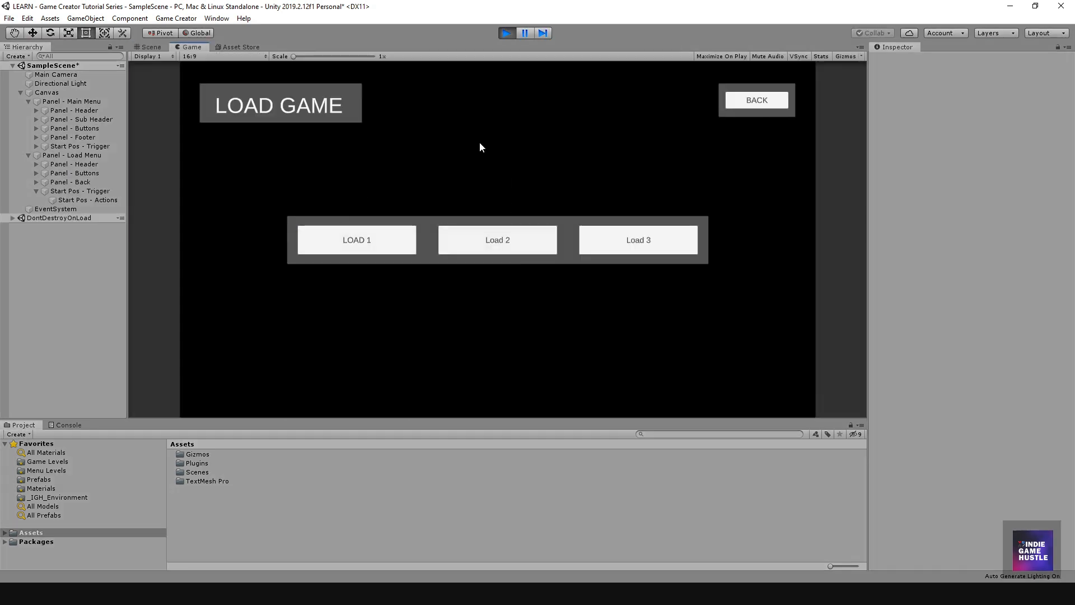
pyautogui.click(78, 103)
pyautogui.click(70, 156)
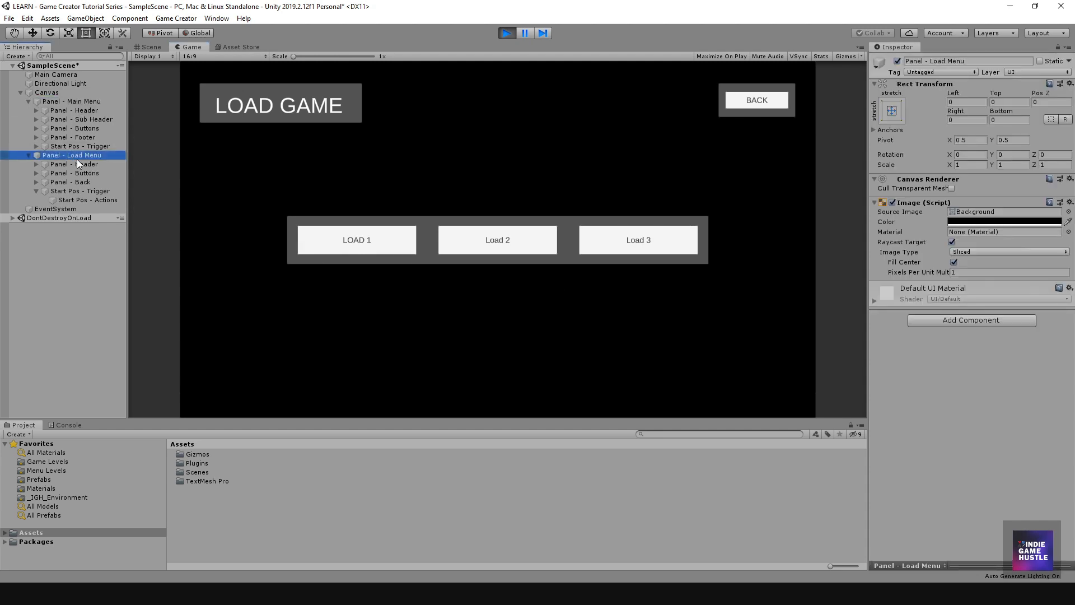
pyautogui.click(898, 62)
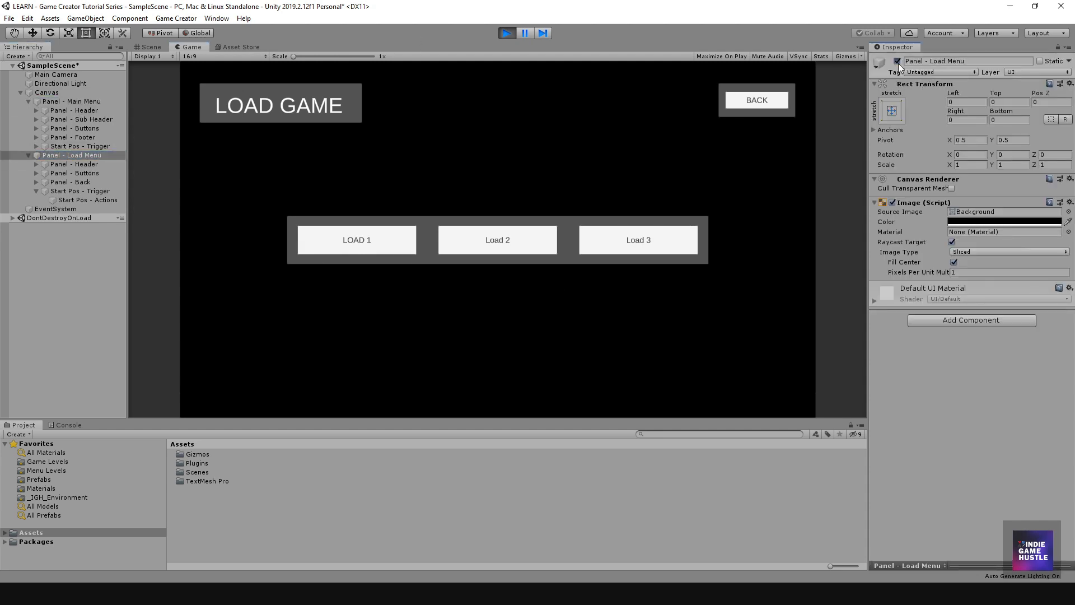
pyautogui.click(898, 61)
pyautogui.click(898, 61)
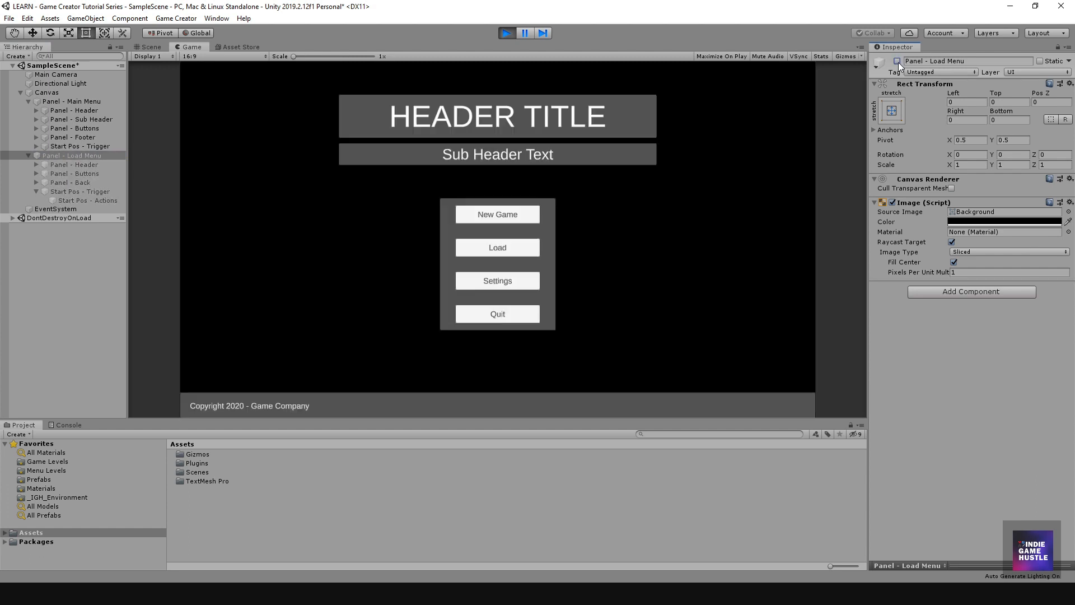
pyautogui.click(897, 61)
pyautogui.click(506, 33)
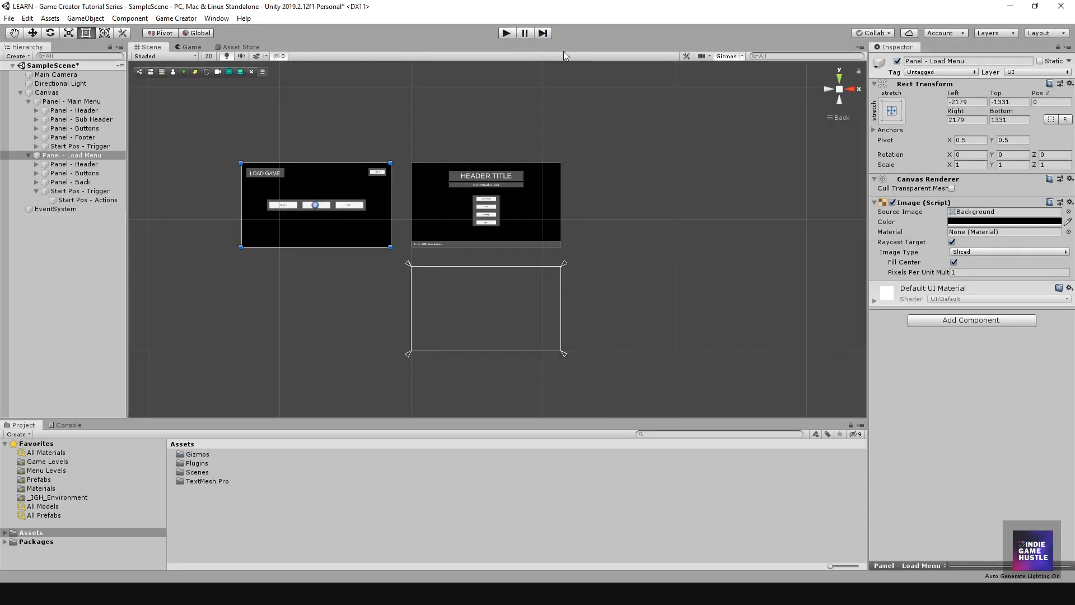
# - Examine how the load menu and main menu panels are arranged around the empty canvas frame
pyautogui.click(401, 221)
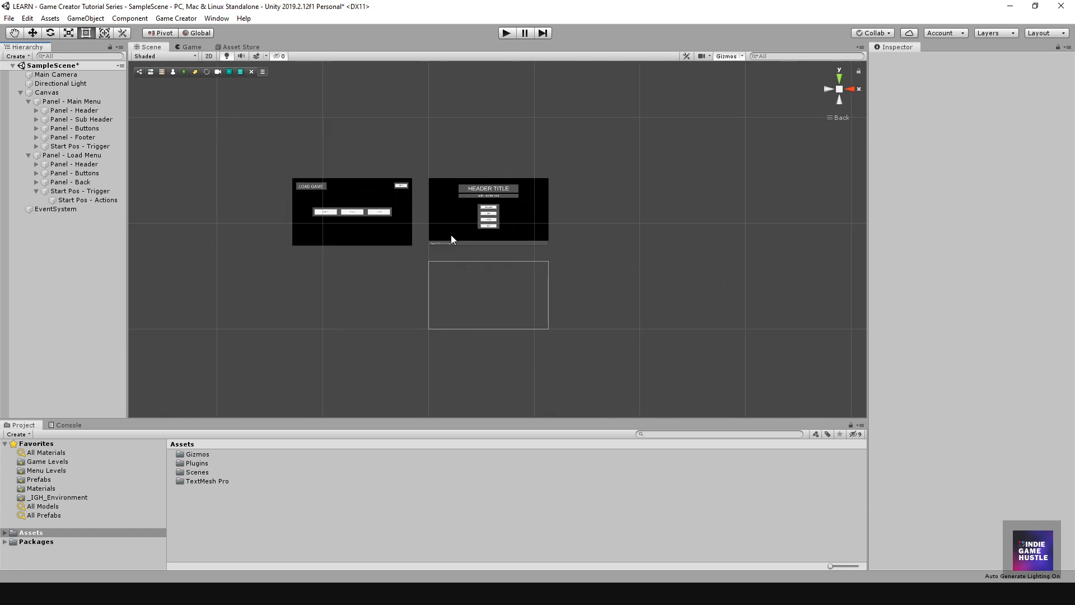
pyautogui.scroll(2, 449, 241)
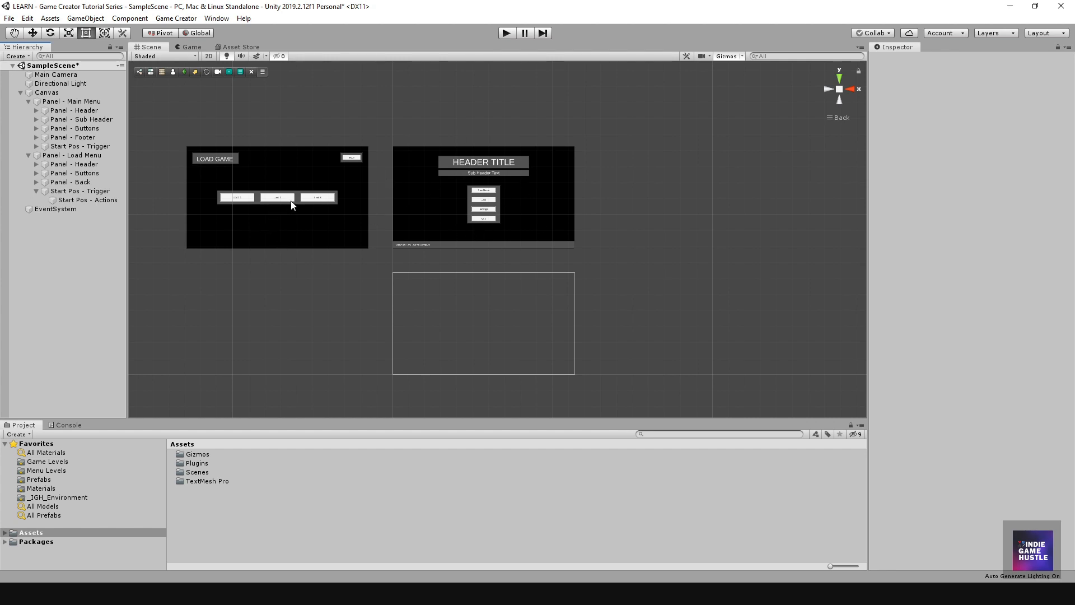
pyautogui.moveTo(335, 225); pyautogui.dragTo(384, 211, button='middle')
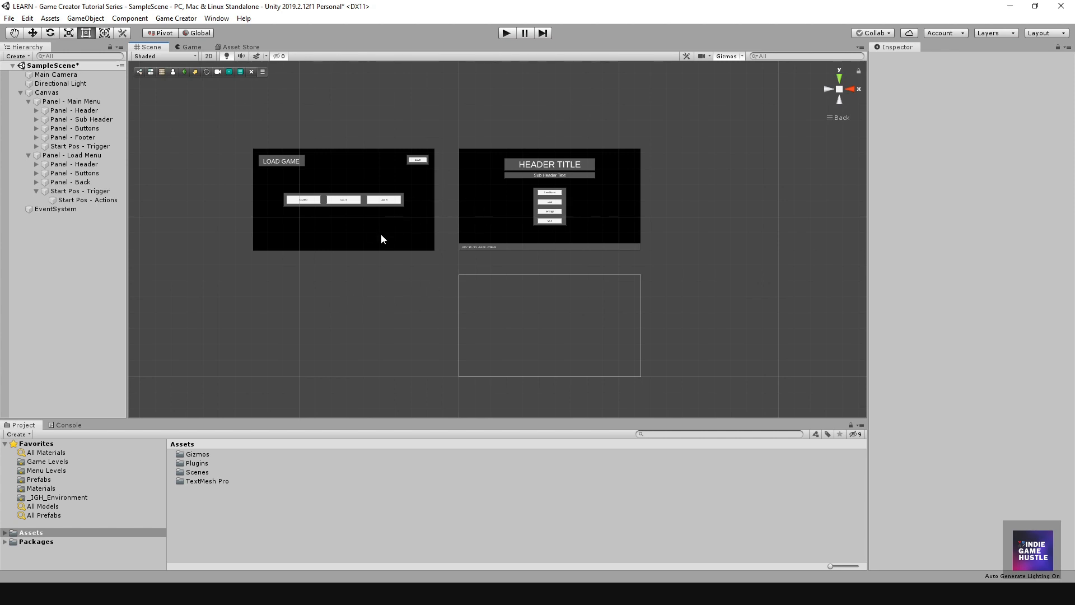
pyautogui.moveTo(380, 235); pyautogui.dragTo(320, 215, button='middle')
pyautogui.scroll(-1, 335, 224)
pyautogui.scroll(-3, 336, 220)
pyautogui.scroll(8, 383, 211)
pyautogui.moveTo(396, 188); pyautogui.dragTo(408, 214, button='middle')
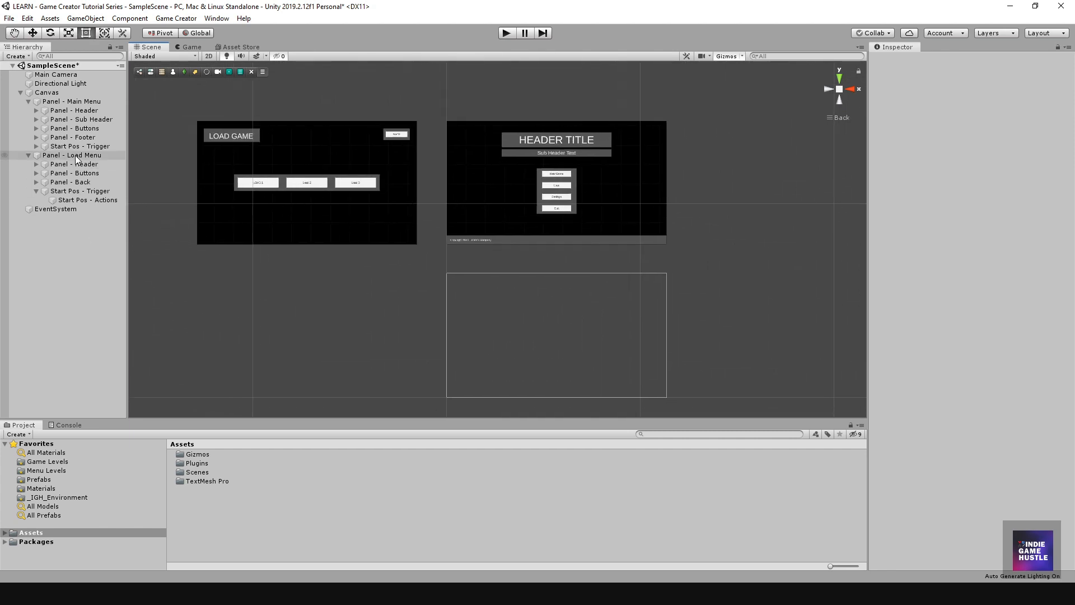
# - Duplicate Panel - Load Menu and move the copy into the canvas frame below the main menu panel, with all offsets at 0
pyautogui.click(56, 154)
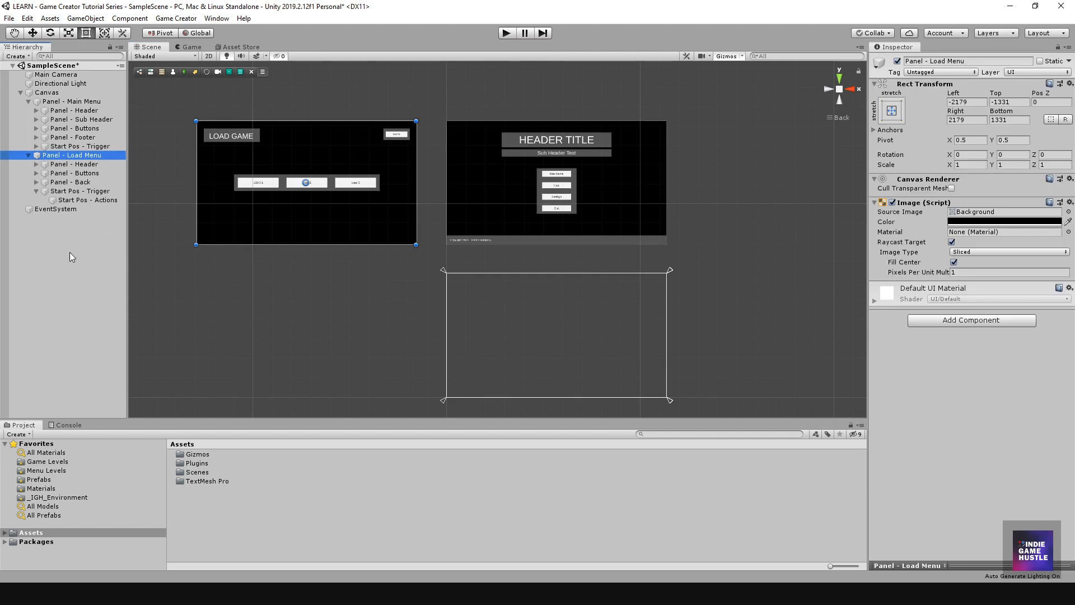
pyautogui.click(69, 252)
pyautogui.click(69, 155)
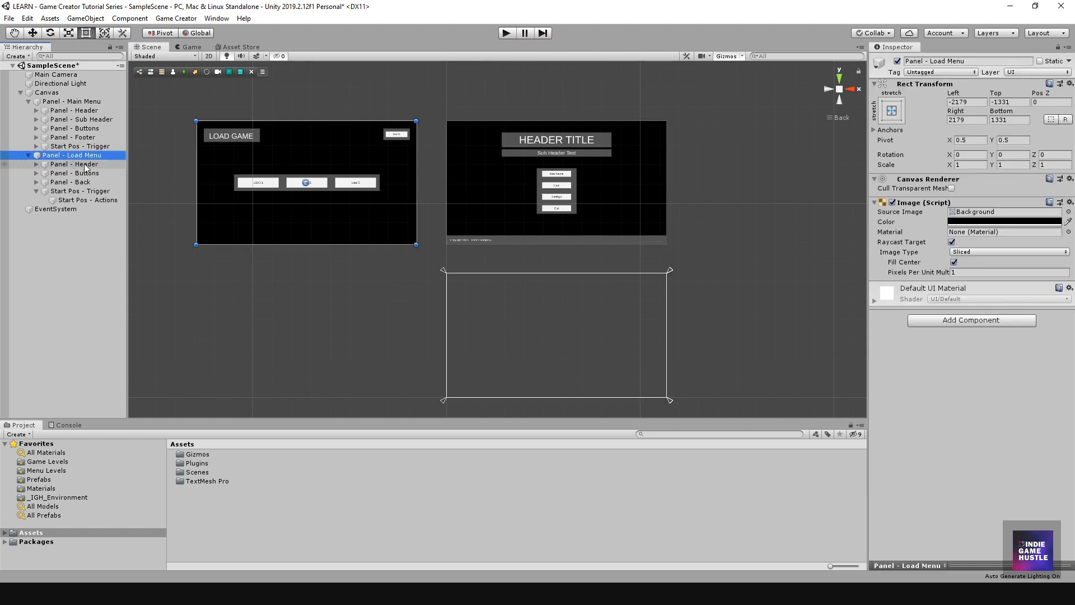
pyautogui.moveTo(510, 347); pyautogui.dragTo(505, 328, button='middle')
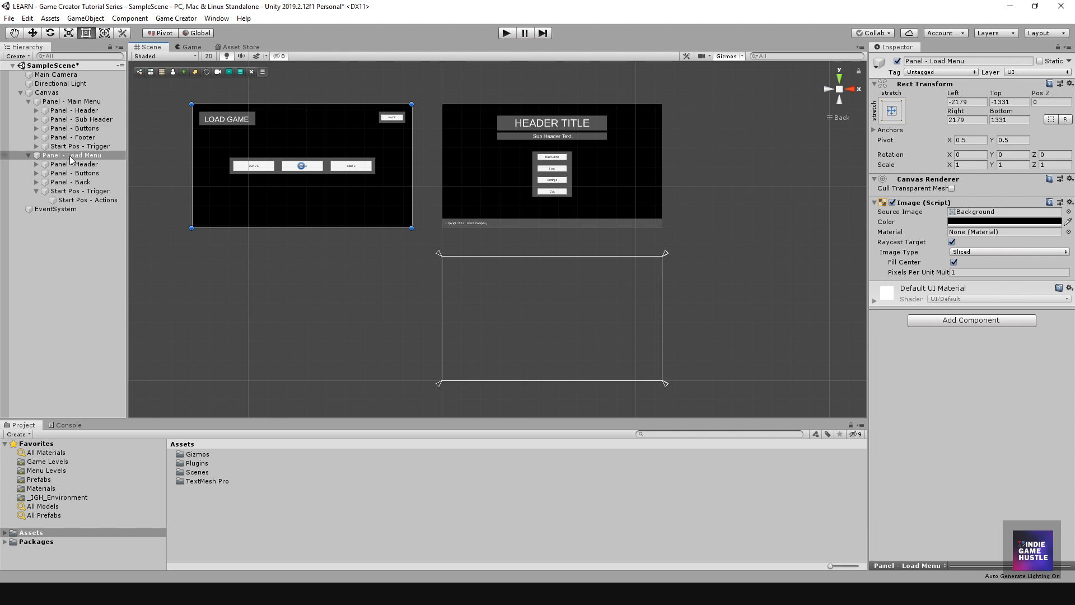
pyautogui.hotkey('ctrl', 'd')
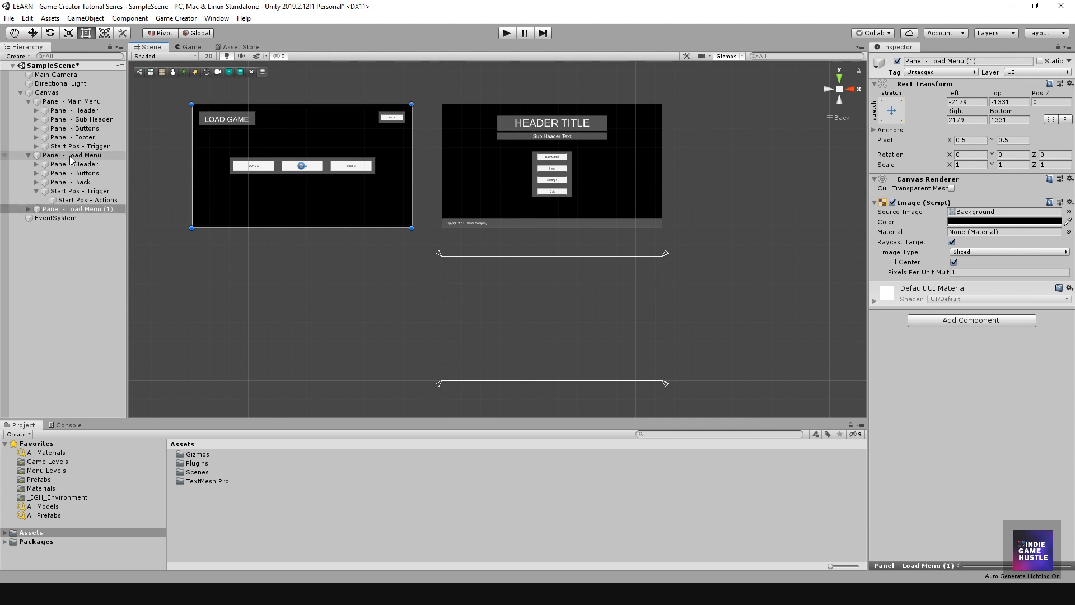
pyautogui.click(28, 208)
pyautogui.click(72, 220)
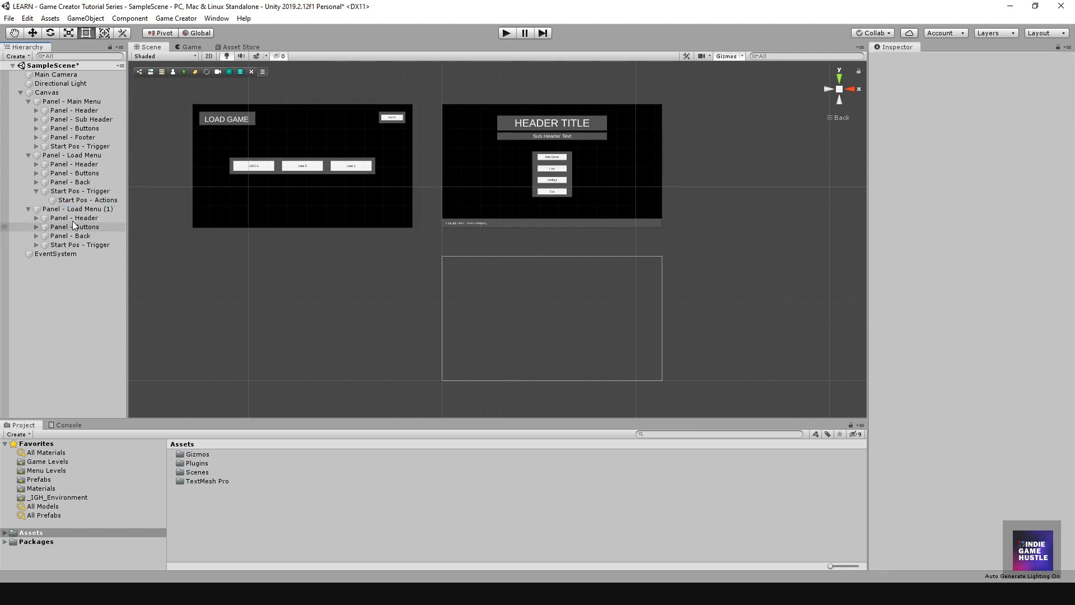
pyautogui.click(69, 209)
pyautogui.moveTo(222, 192); pyautogui.dragTo(475, 352)
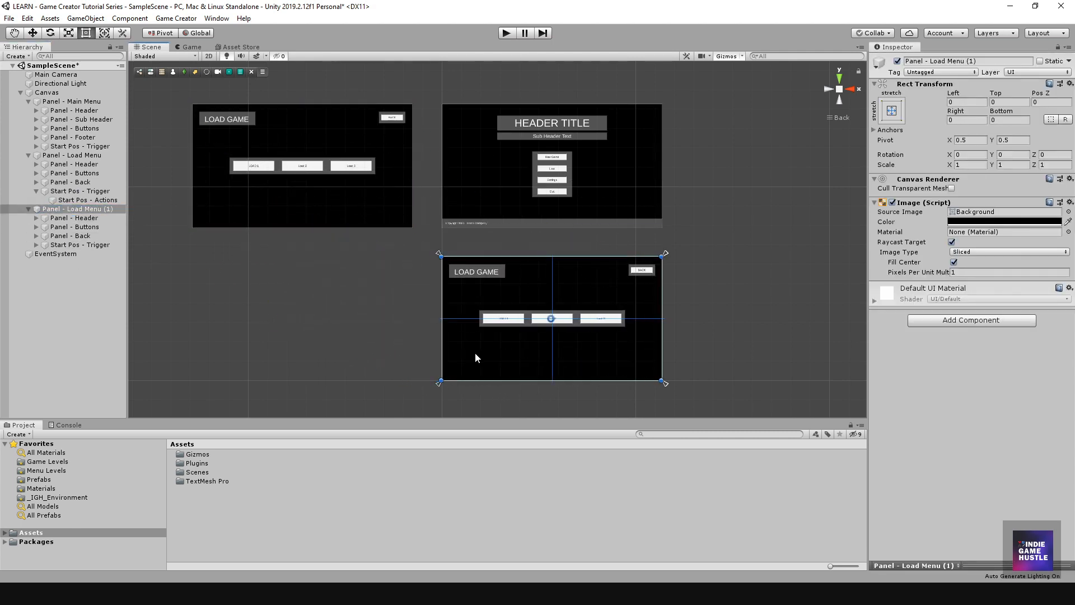
# - Rename the duplicated load menu panel as Panel - Settings Menu
pyautogui.moveTo(650, 341); pyautogui.dragTo(577, 292, button='middle')
pyautogui.scroll(3, 492, 283)
pyautogui.scroll(2, 492, 283)
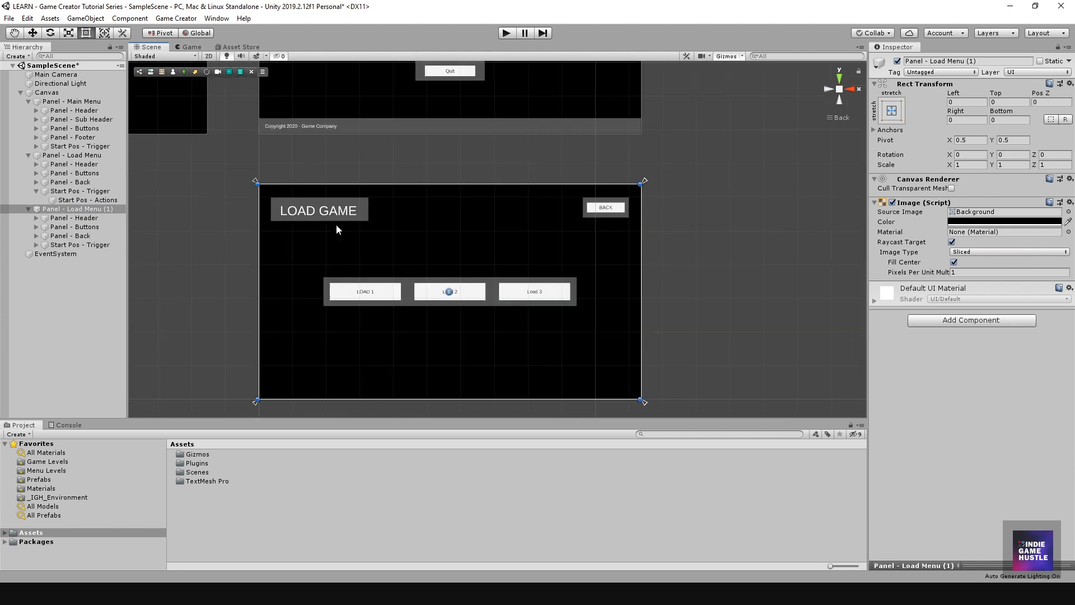
pyautogui.click(80, 210)
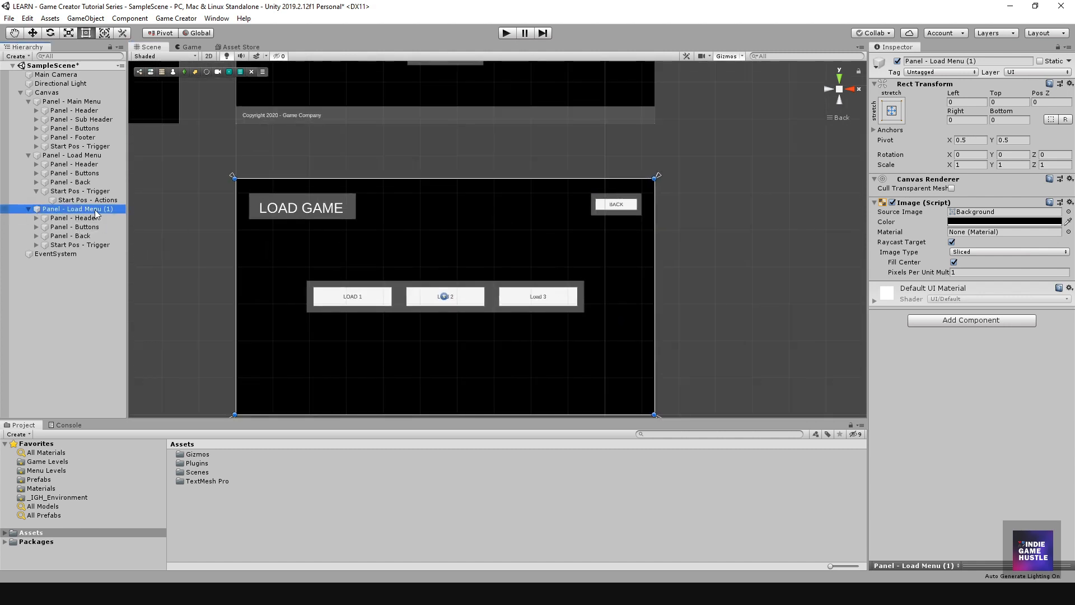
pyautogui.click(95, 212)
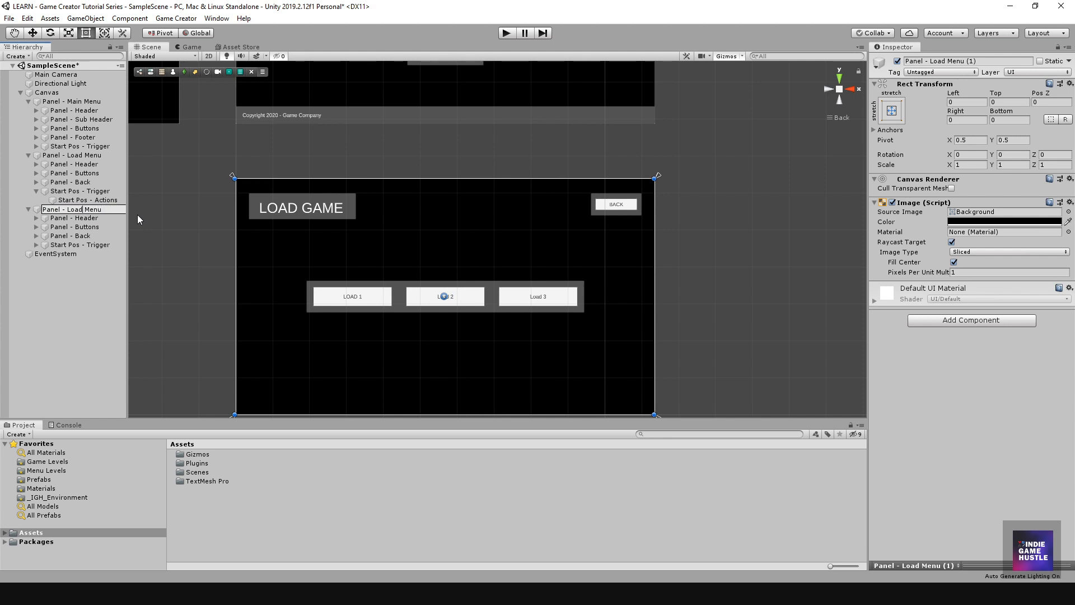
pyautogui.press('BackSpace')
pyautogui.press('BackSpace')
pyautogui.press('BackSpace')
pyautogui.press('BackSpace')
pyautogui.write('Settings')
pyautogui.press('Return')
# - Change the header text of Panel - Settings Menu to SETTINGS
pyautogui.click(36, 218)
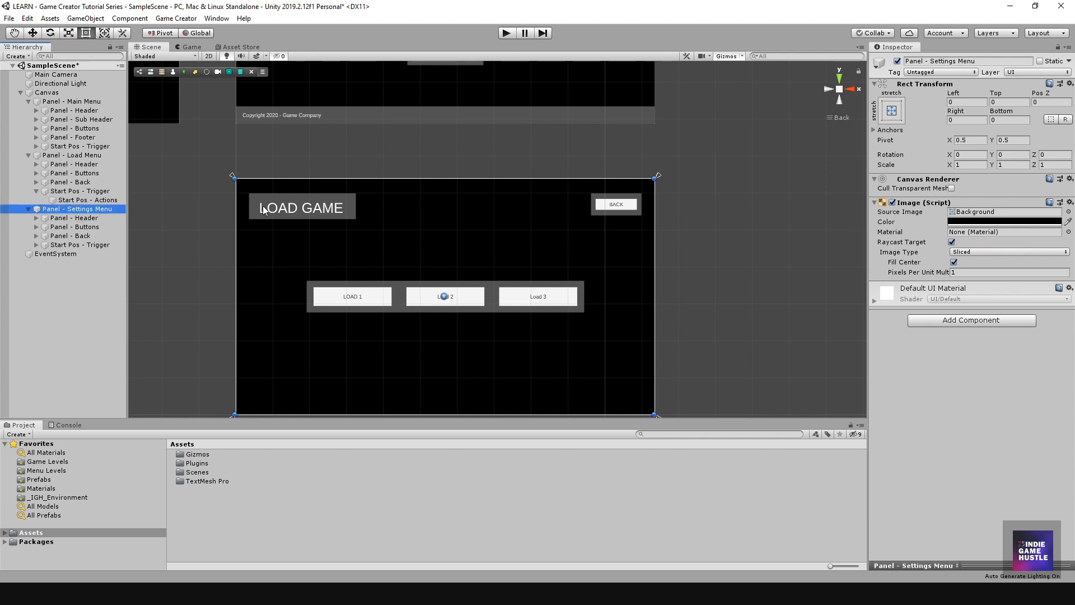
pyautogui.click(68, 227)
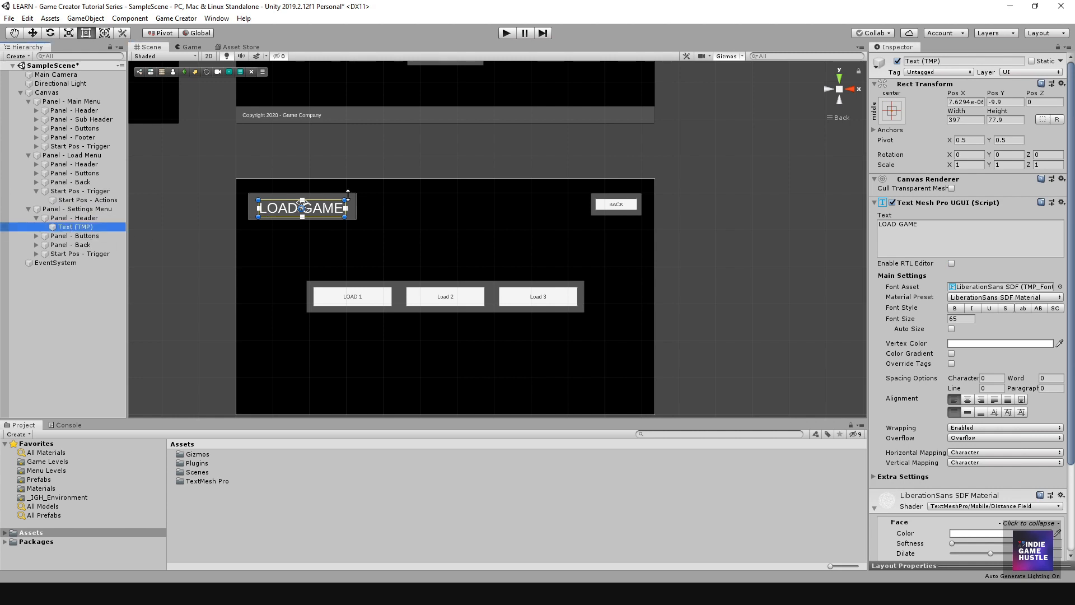
pyautogui.click(898, 227)
pyautogui.click(898, 225)
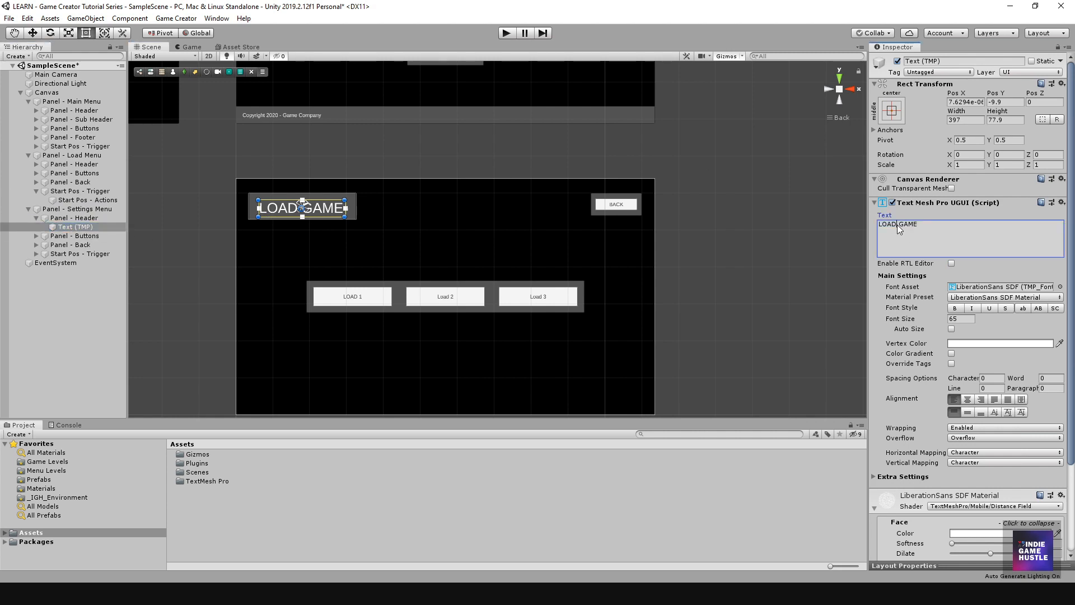
pyautogui.write('Settings')
pyautogui.press('BackSpace')
pyautogui.press('BackSpace')
pyautogui.press('BackSpace')
pyautogui.write('SETTINGS')
pyautogui.click(82, 286)
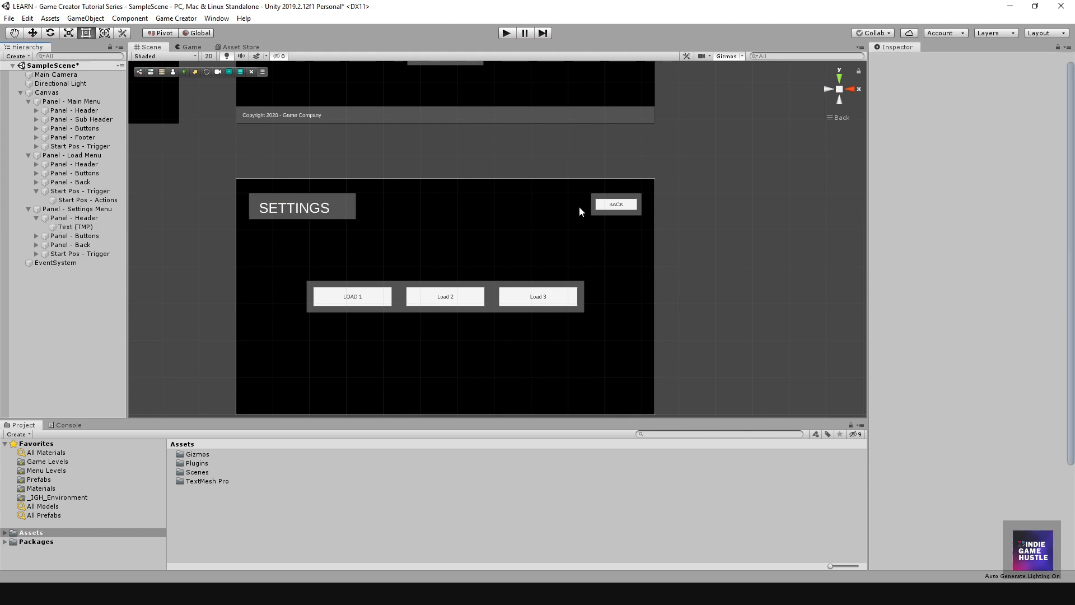
# - Delete Panel - Buttons with its load buttons from Panel - Settings Menu
pyautogui.click(36, 218)
pyautogui.click(74, 228)
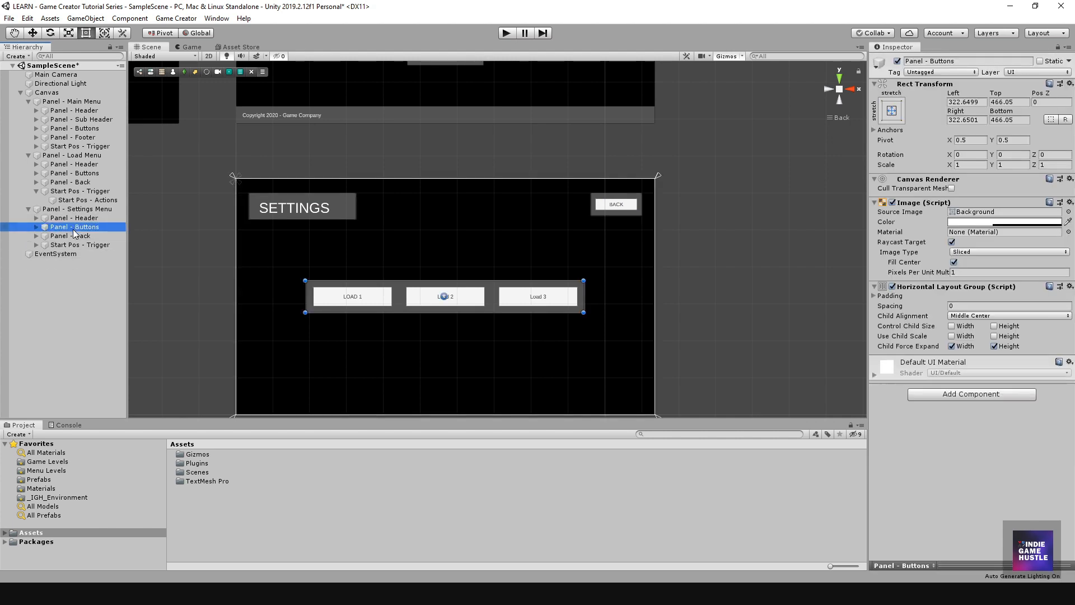
pyautogui.click(72, 236)
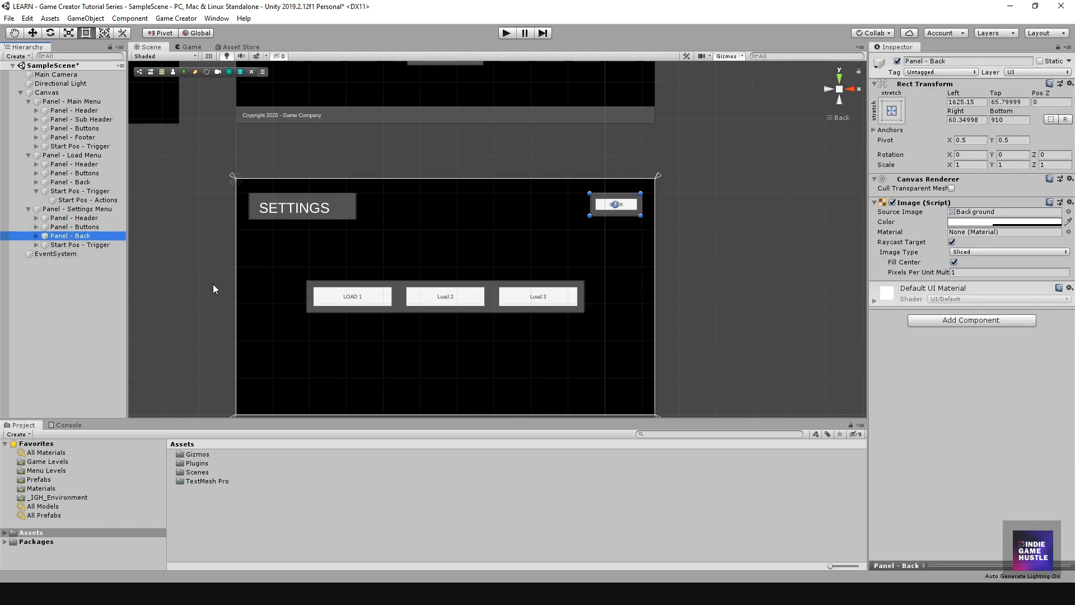
pyautogui.click(75, 227)
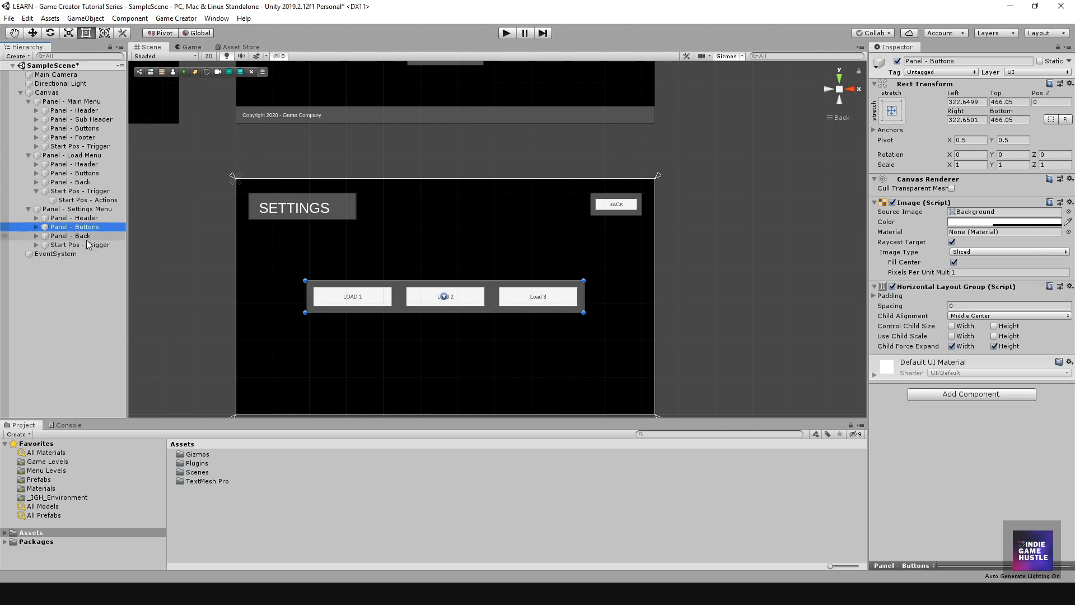
pyautogui.press('Delete')
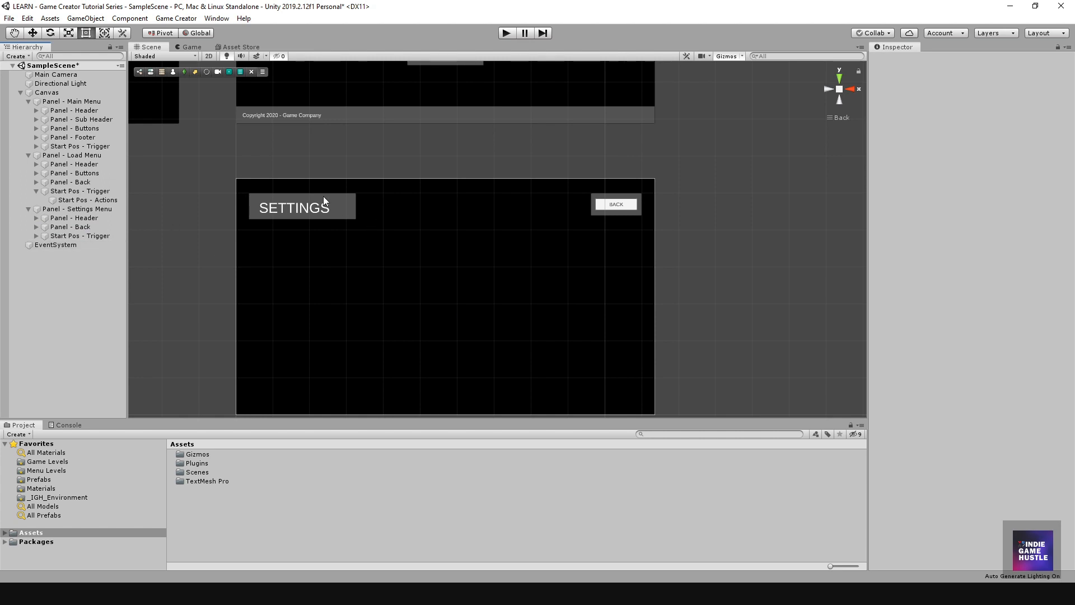
# - Add a UI Slider as a child of Panel - Settings Menu
pyautogui.click(296, 212)
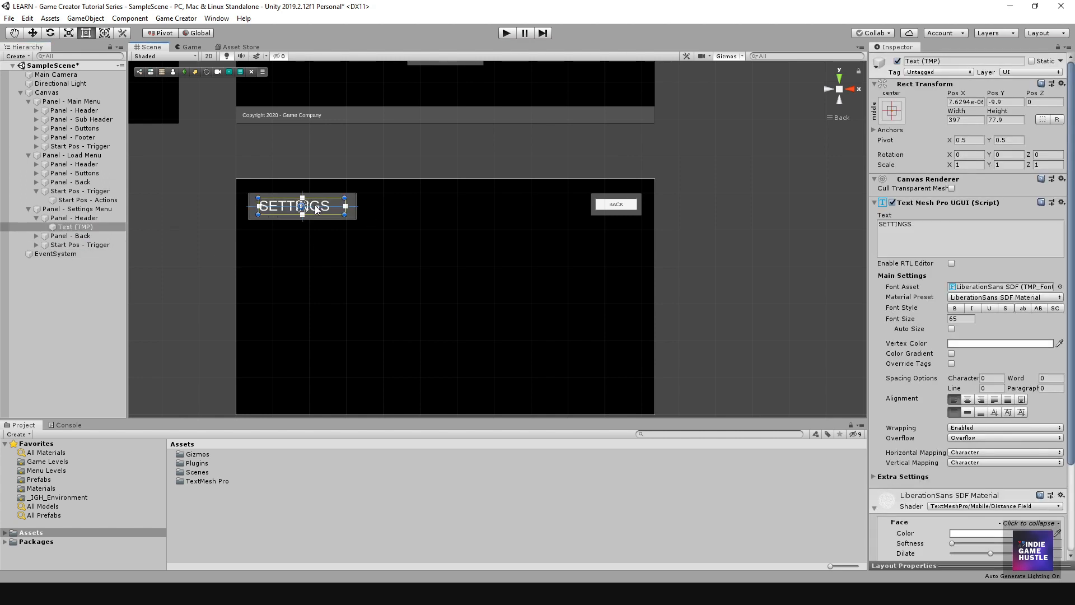
pyautogui.click(279, 286)
pyautogui.moveTo(278, 285); pyautogui.dragTo(298, 359, button='middle')
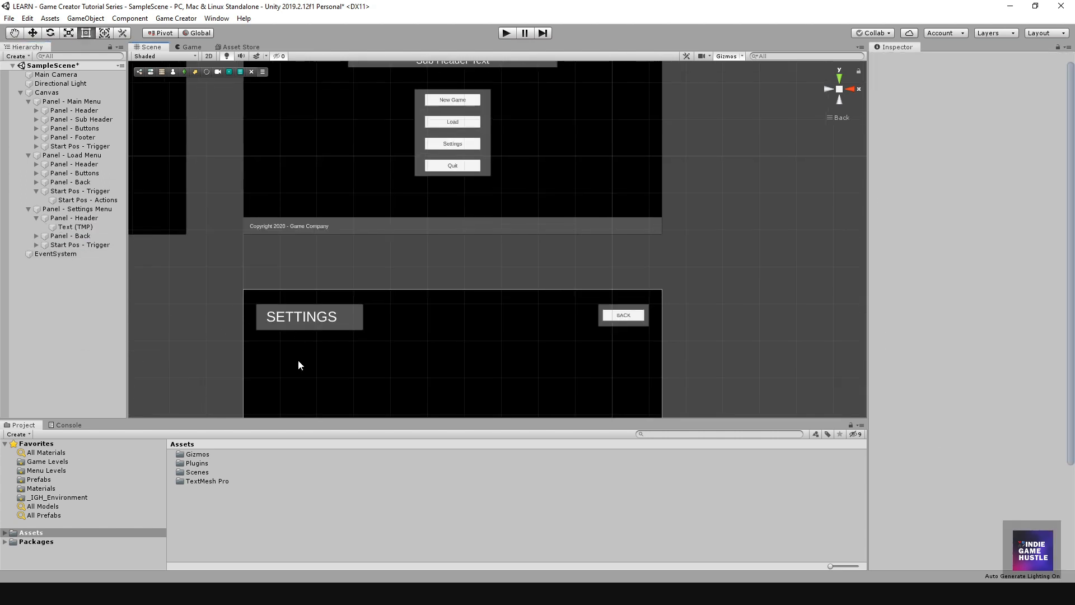
pyautogui.scroll(-2, 317, 202)
pyautogui.moveTo(317, 203); pyautogui.dragTo(294, 102, button='middle')
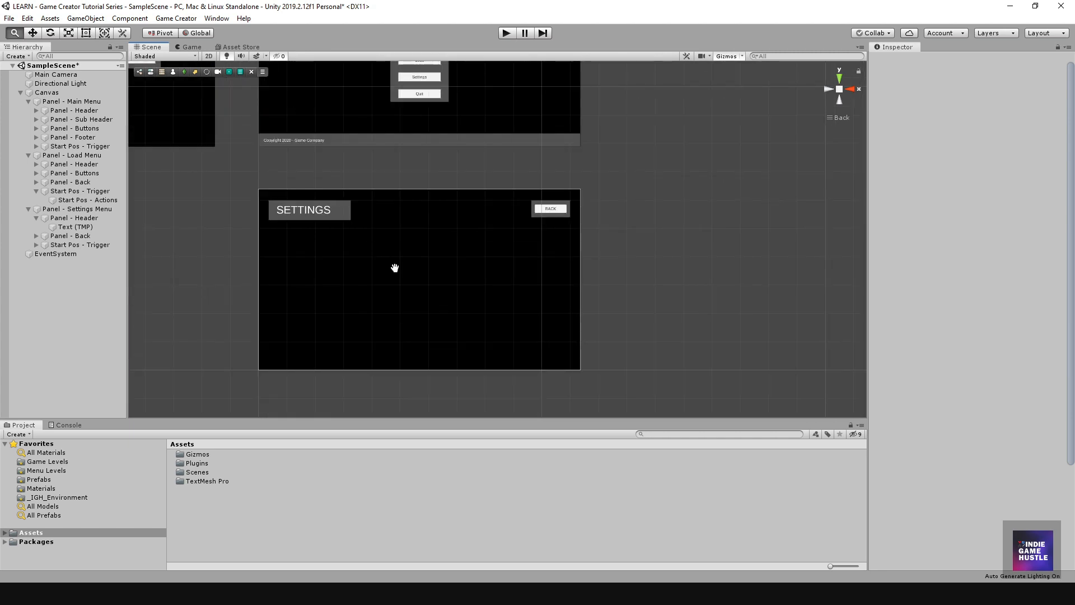
pyautogui.moveTo(393, 266); pyautogui.dragTo(399, 241, button='middle')
pyautogui.click(36, 218)
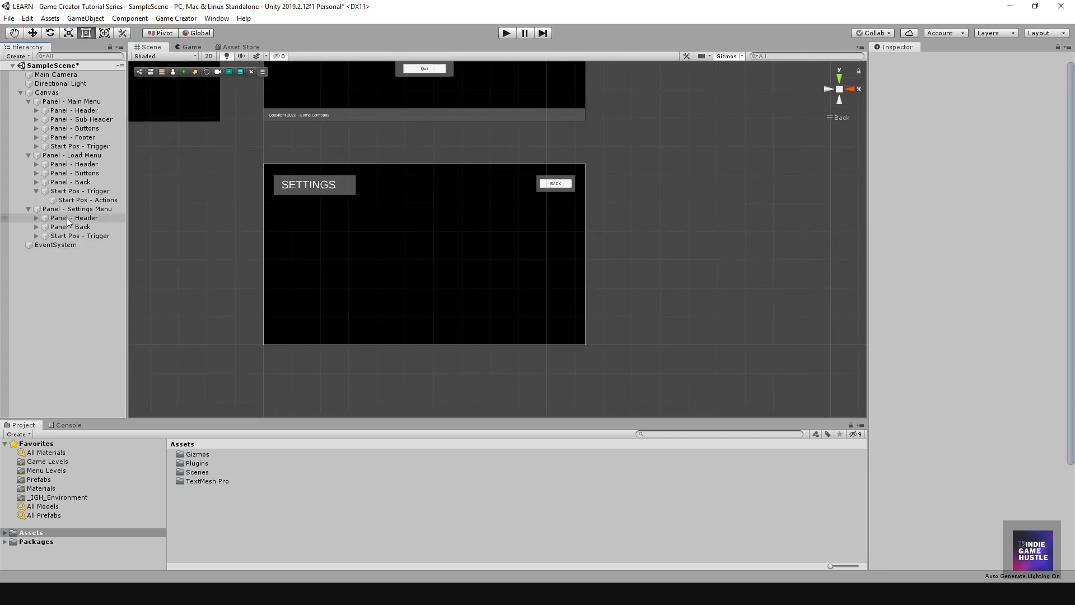
pyautogui.click(72, 210)
pyautogui.rightClick(72, 211)
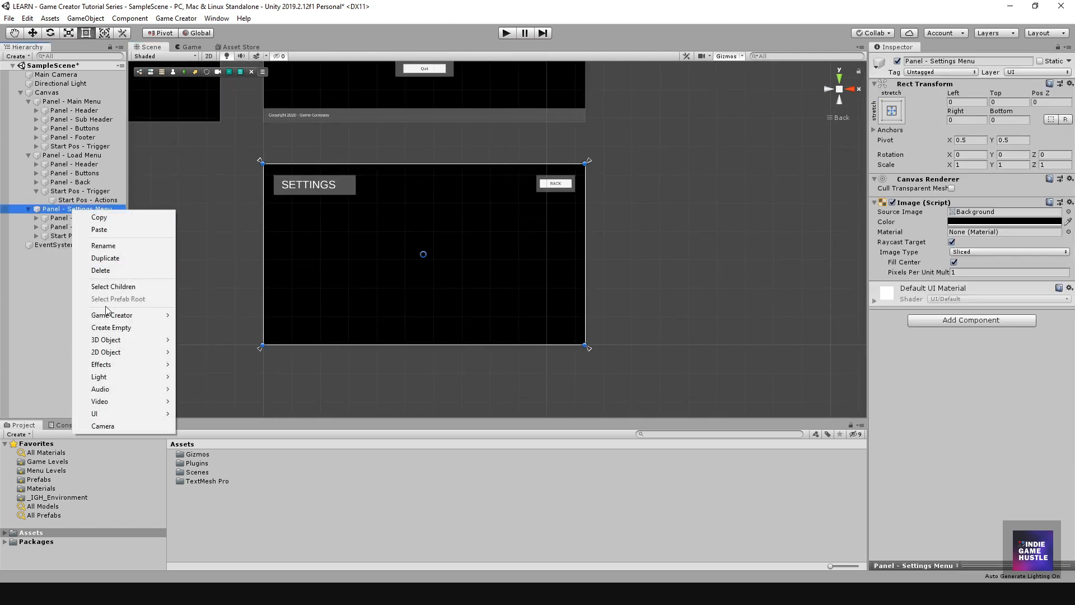
pyautogui.moveTo(134, 358)
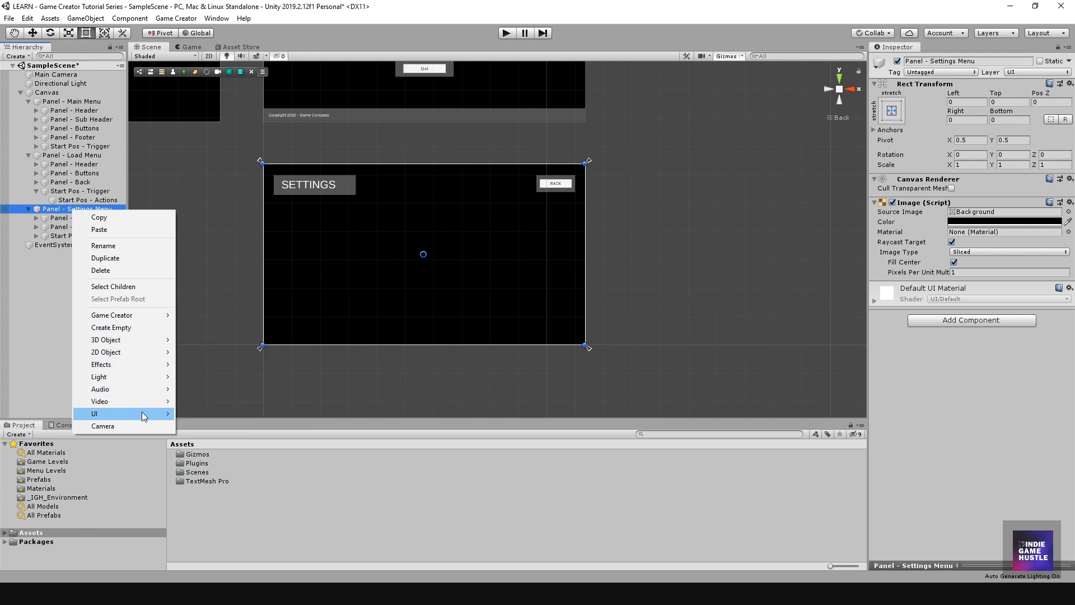
pyautogui.moveTo(134, 414)
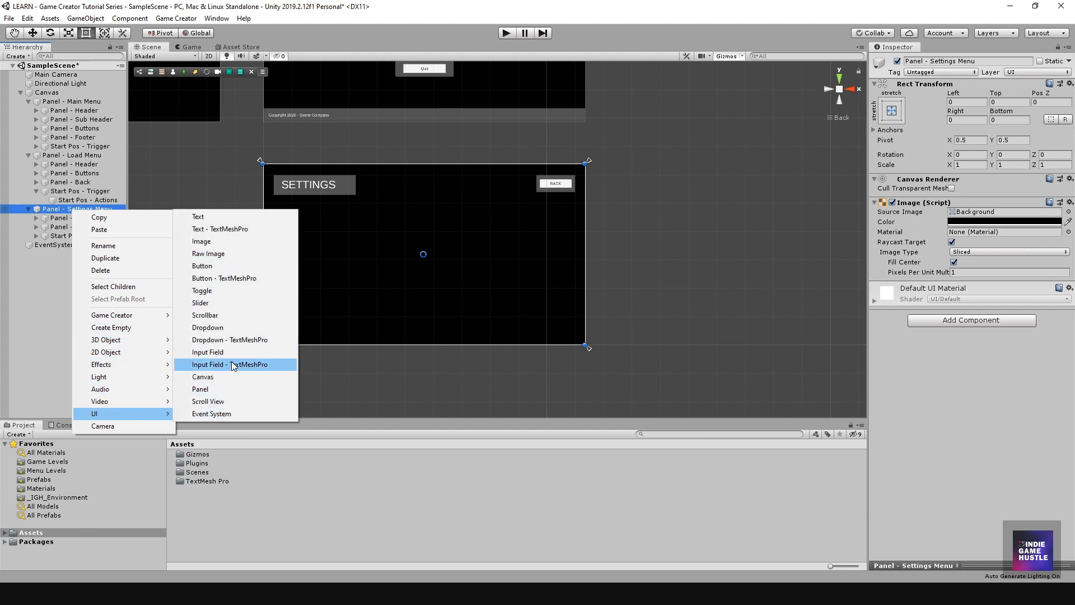
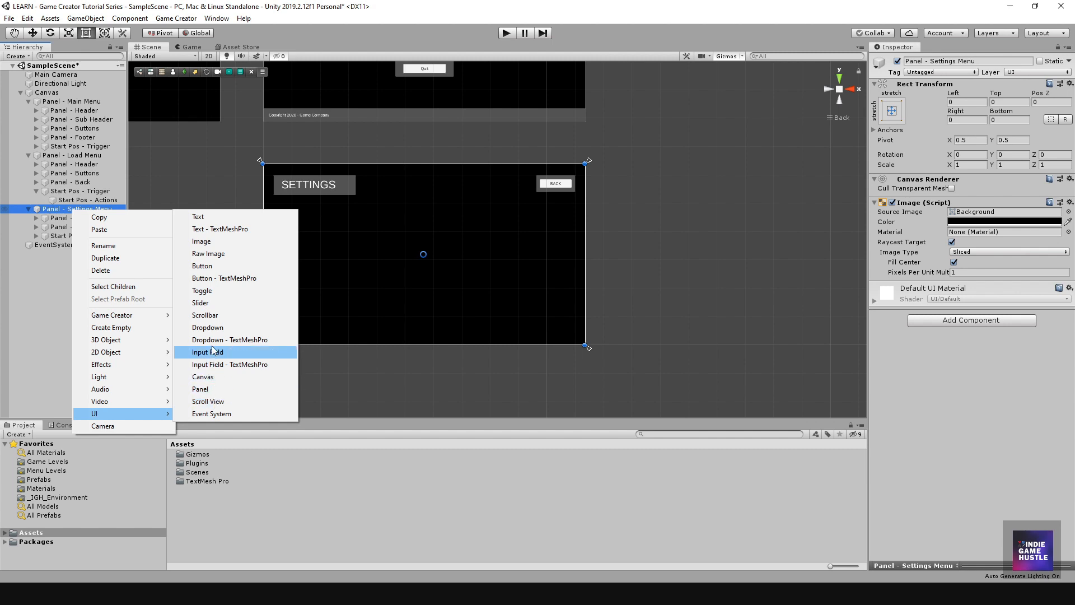
pyautogui.click(206, 303)
# - Widen the slider to about 488 by 22 and place it horizontally centred, just below the middle of the settings panel
pyautogui.scroll(4, 391, 266)
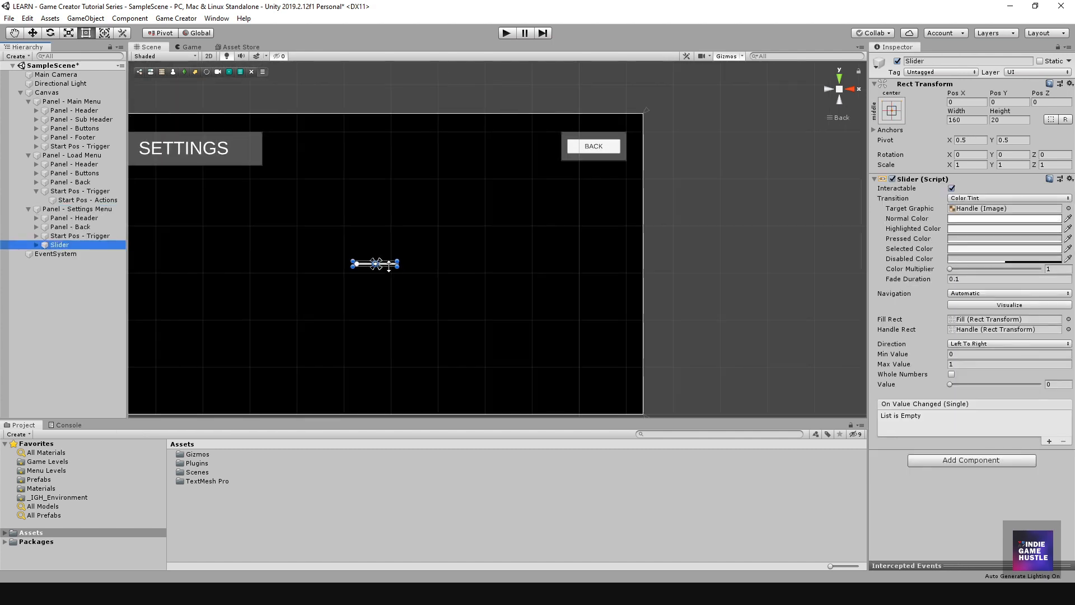
pyautogui.click(351, 271)
pyautogui.moveTo(352, 270); pyautogui.dragTo(286, 280)
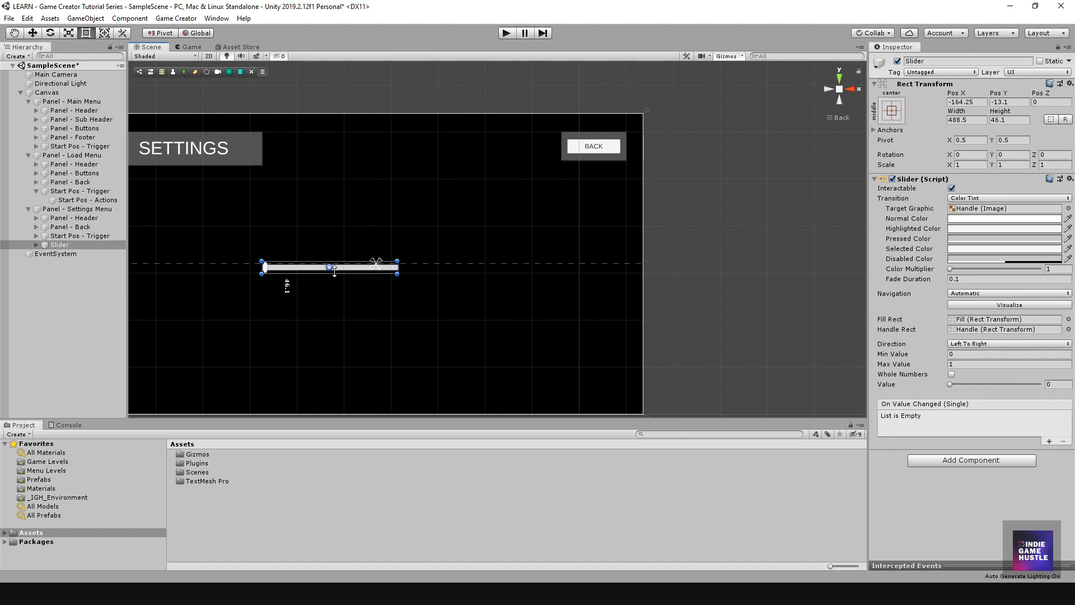
pyautogui.hotkey('ctrl', 'z')
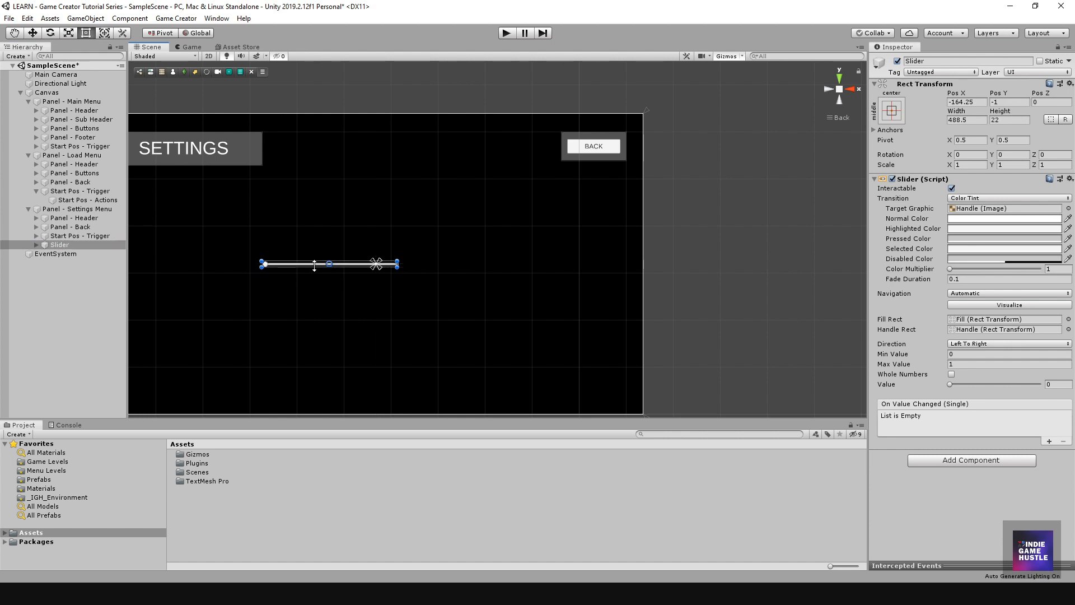
pyautogui.moveTo(315, 268); pyautogui.dragTo(364, 280)
# - Add a TextMeshPro text object to Panel - Settings Menu and centre its text horizontally
pyautogui.click(78, 209)
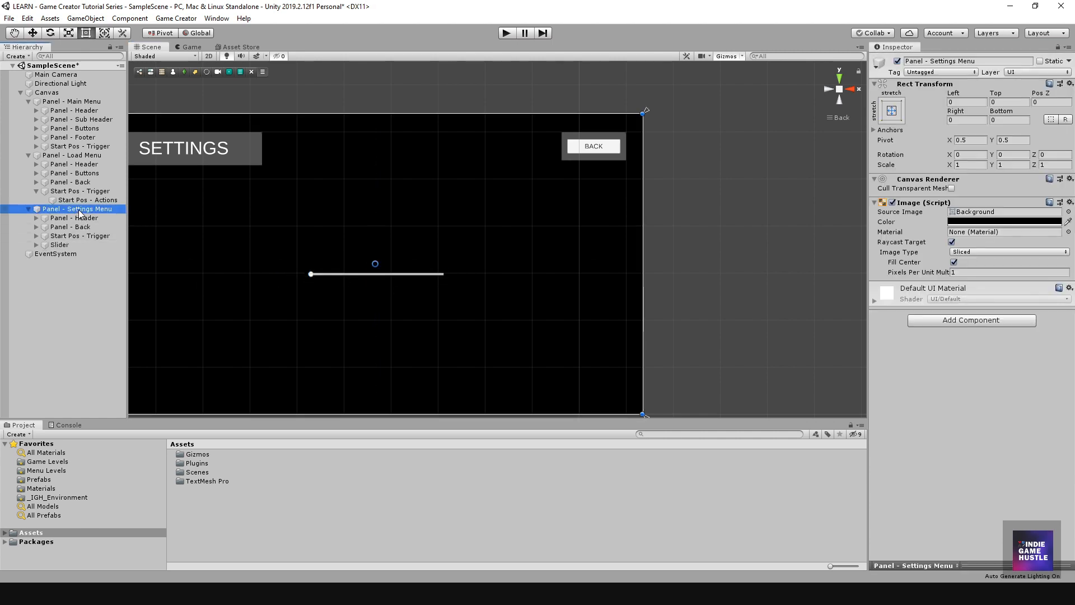
pyautogui.rightClick(80, 209)
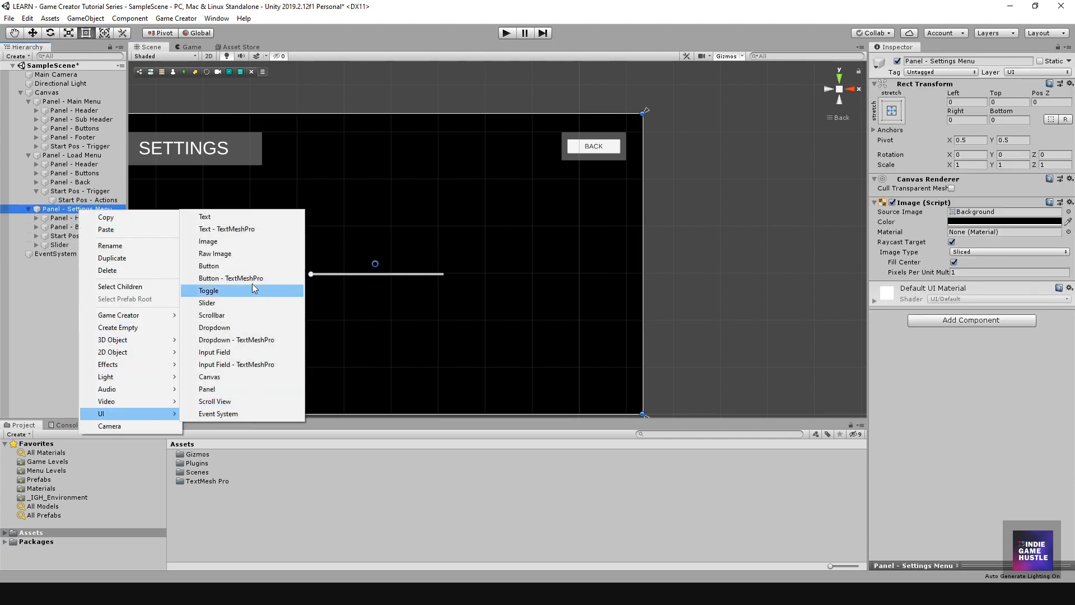
pyautogui.click(229, 231)
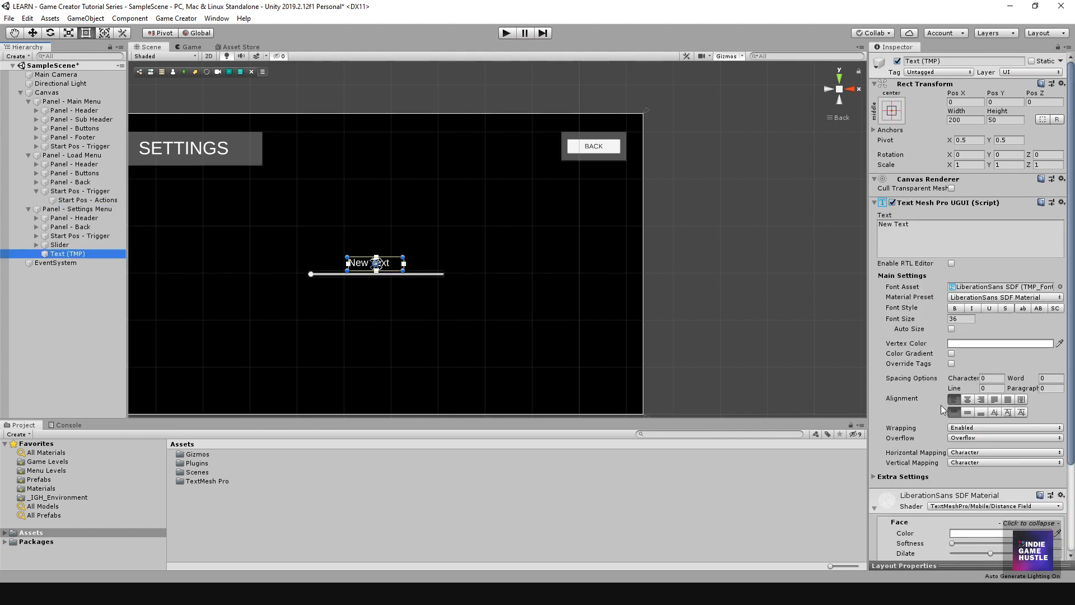
pyautogui.click(971, 401)
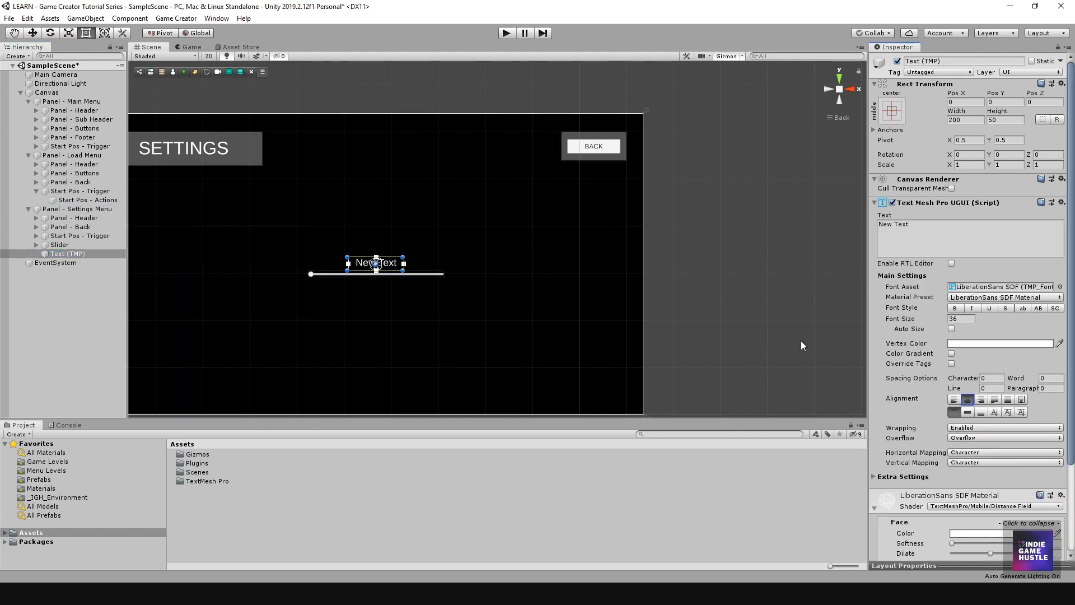
# - Set the new text object above the slider to read Volume
pyautogui.click(926, 225)
pyautogui.write('v')
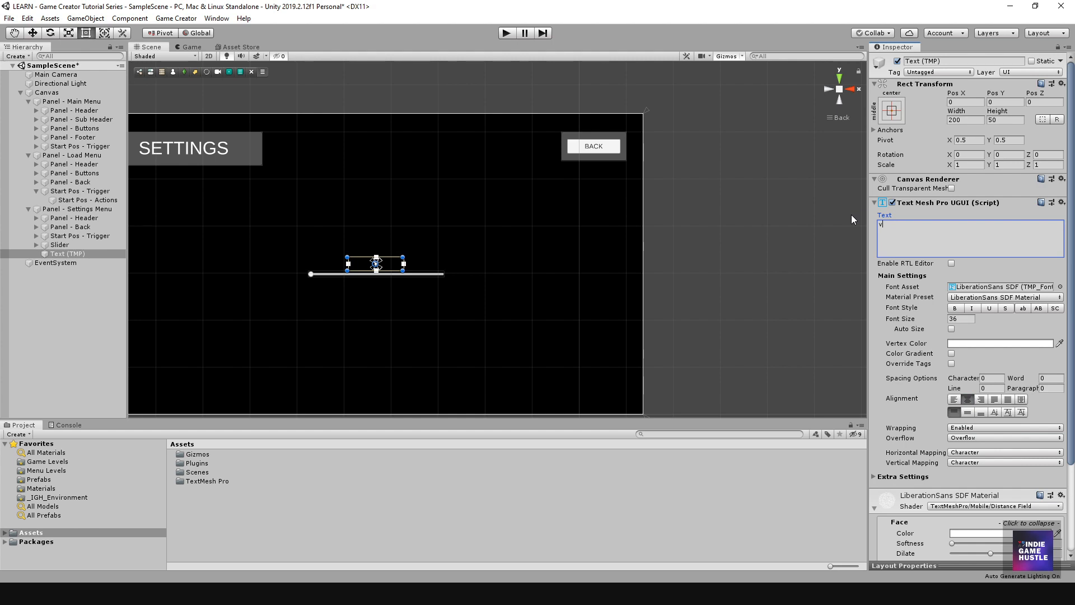
pyautogui.write('OLUME')
pyautogui.press('BackSpace')
pyautogui.press('BackSpace')
pyautogui.press('BackSpace')
pyautogui.press('BackSpace')
pyautogui.press('BackSpace')
pyautogui.press('BackSpace')
pyautogui.write('Colume')
pyautogui.press('BackSpace')
pyautogui.write('V')
pyautogui.click(76, 317)
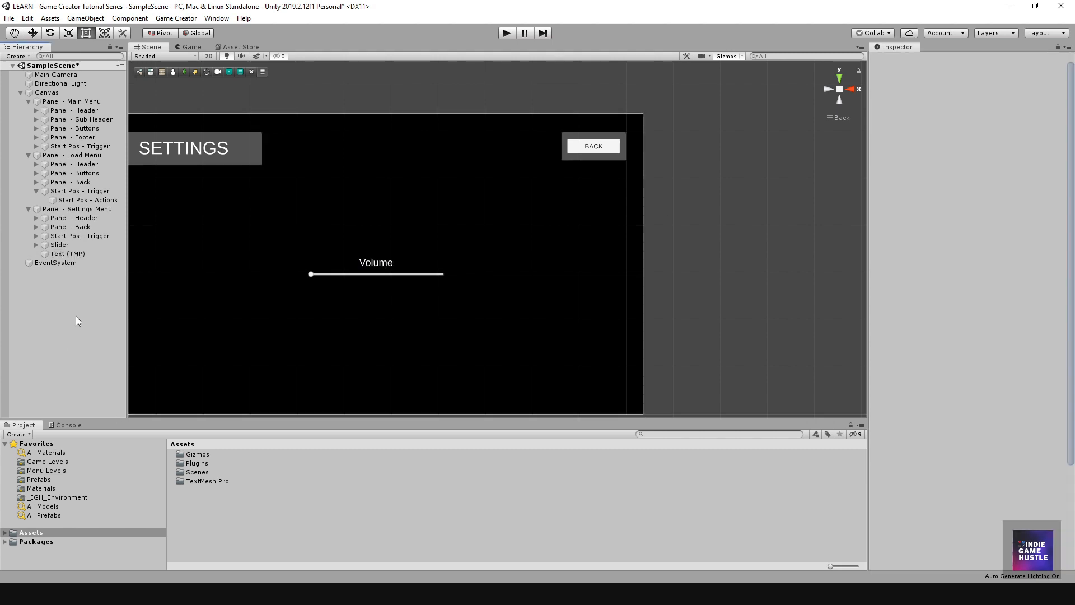
# - Duplicate the Volume label and place the copy directly above it at about Pos Y 86
pyautogui.scroll(-4, 370, 257)
pyautogui.moveTo(370, 258); pyautogui.dragTo(487, 318, button='middle')
pyautogui.scroll(5, 430, 315)
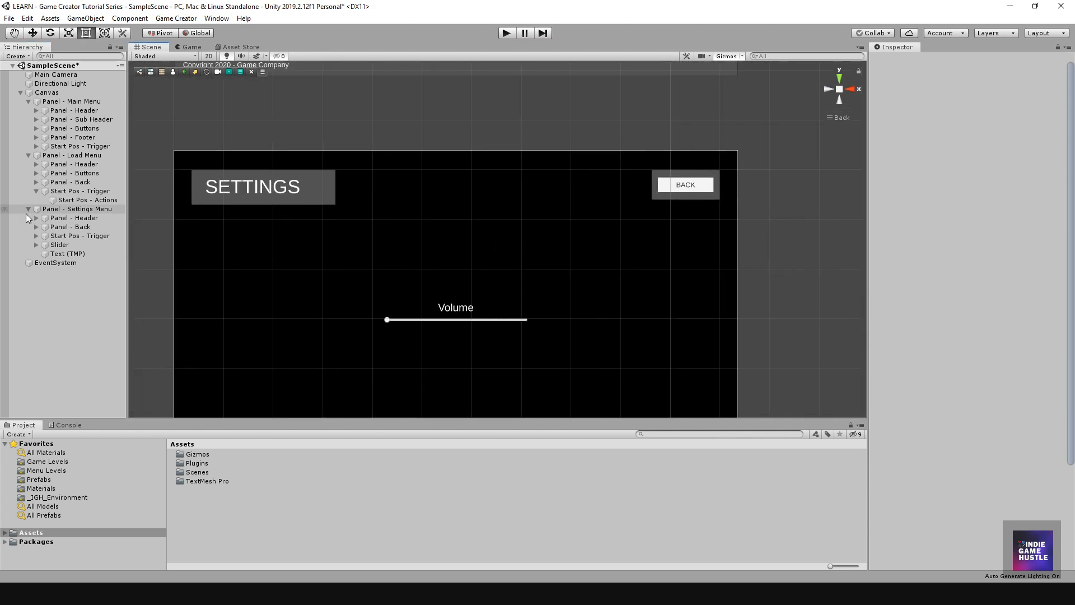
pyautogui.click(458, 312)
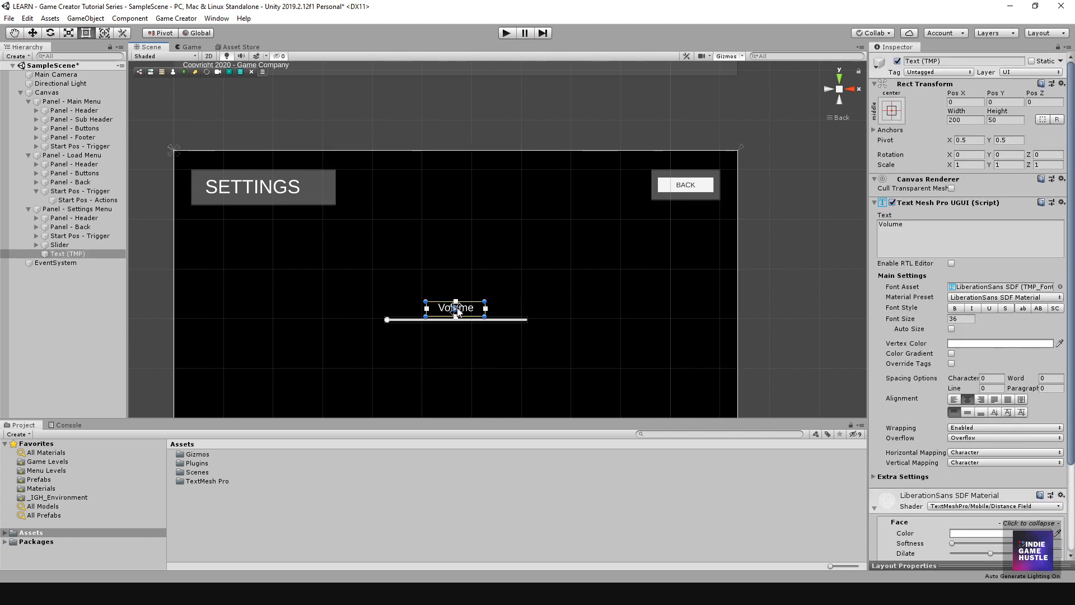
pyautogui.hotkey('ctrl', 'd')
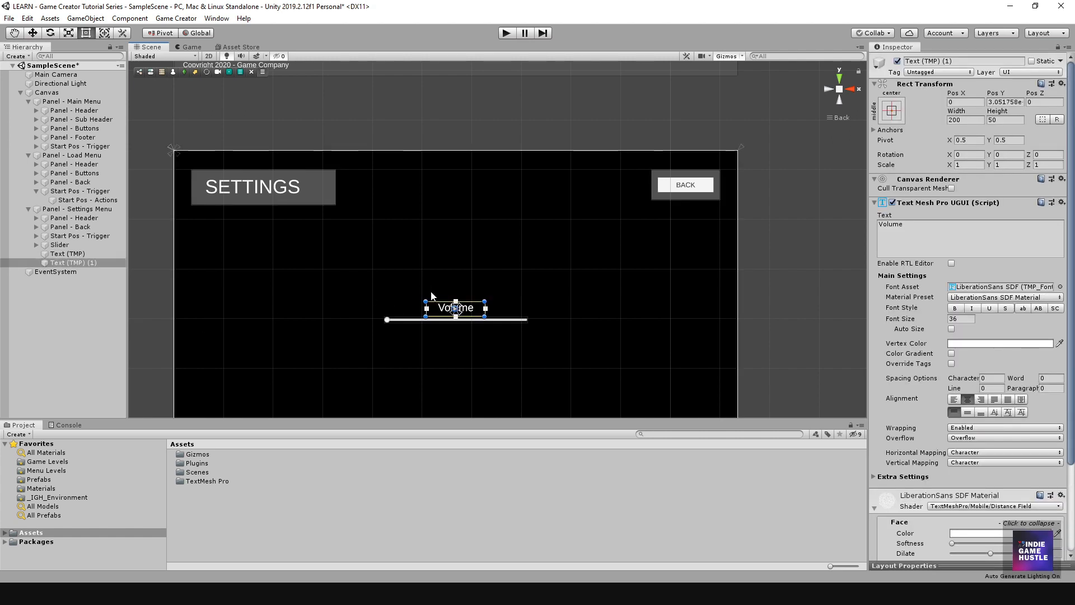
pyautogui.moveTo(443, 317); pyautogui.dragTo(441, 286)
# - Change the upper label's text to Audio and raise it to about Pos Y 116
pyautogui.click(947, 223)
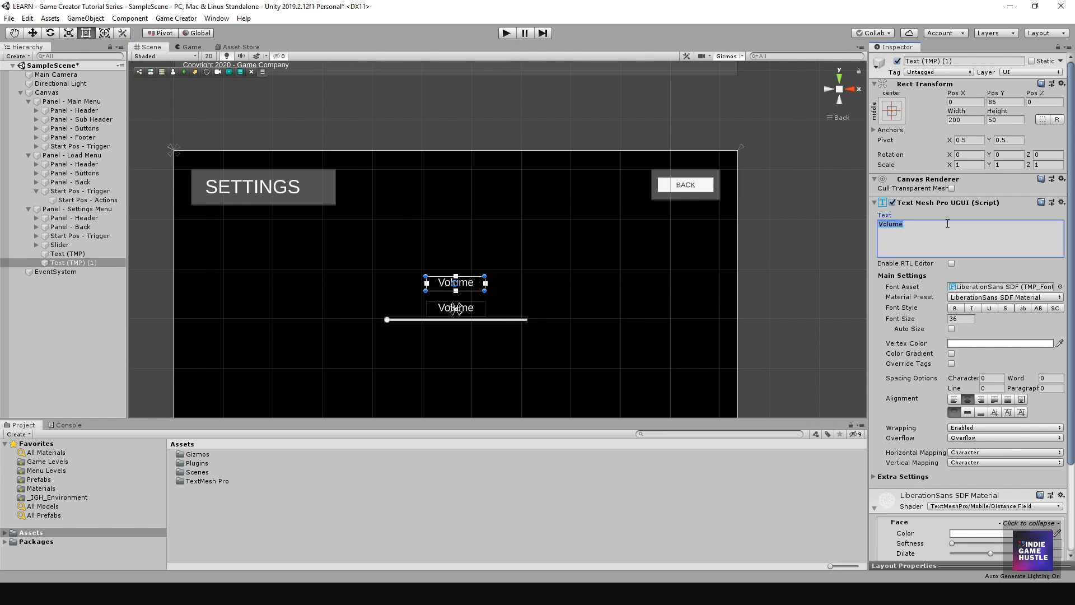
pyautogui.write('Audio')
pyautogui.click(133, 318)
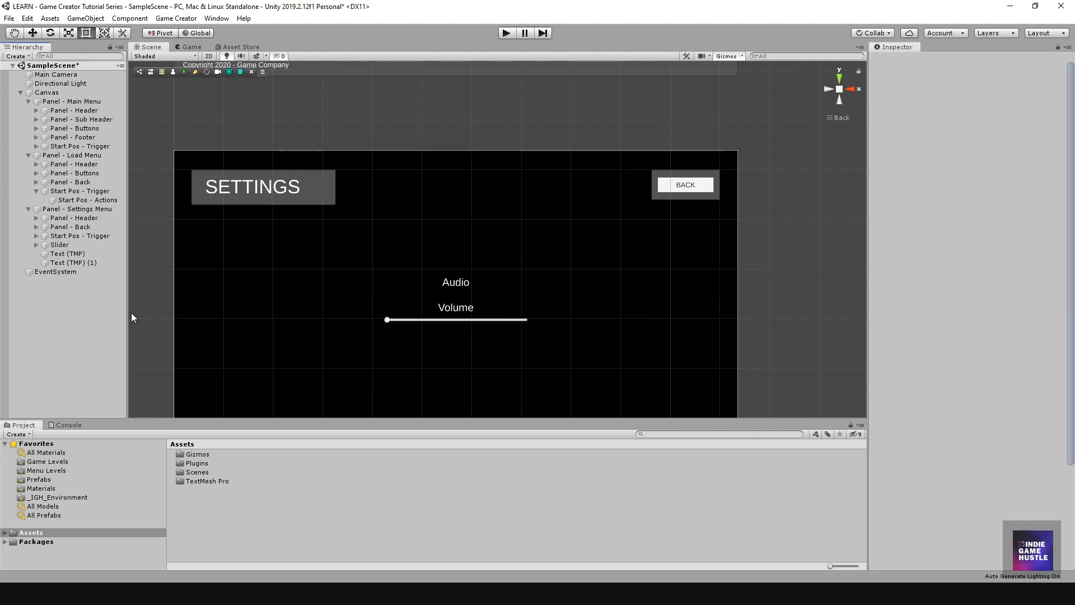
pyautogui.click(466, 283)
pyautogui.moveTo(466, 283); pyautogui.dragTo(464, 275)
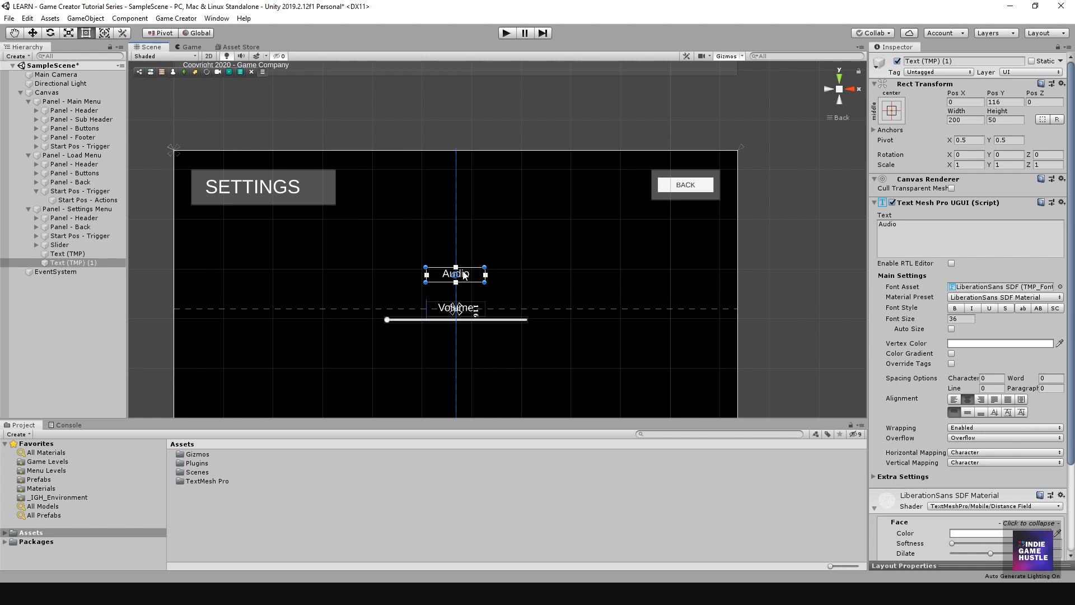
pyautogui.click(473, 279)
pyautogui.click(469, 278)
# - Duplicate the Audio label and place the copy below the slider at about Pos Y -128
pyautogui.scroll(-1, 507, 311)
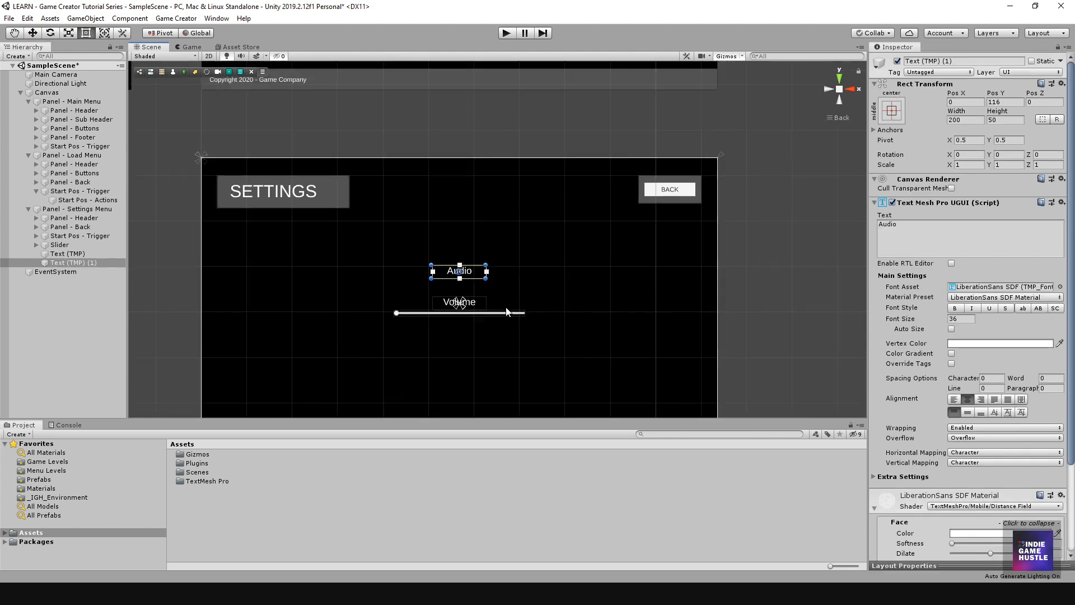
pyautogui.moveTo(507, 312); pyautogui.dragTo(506, 265, button='middle')
pyautogui.hotkey('ctrl', 'd')
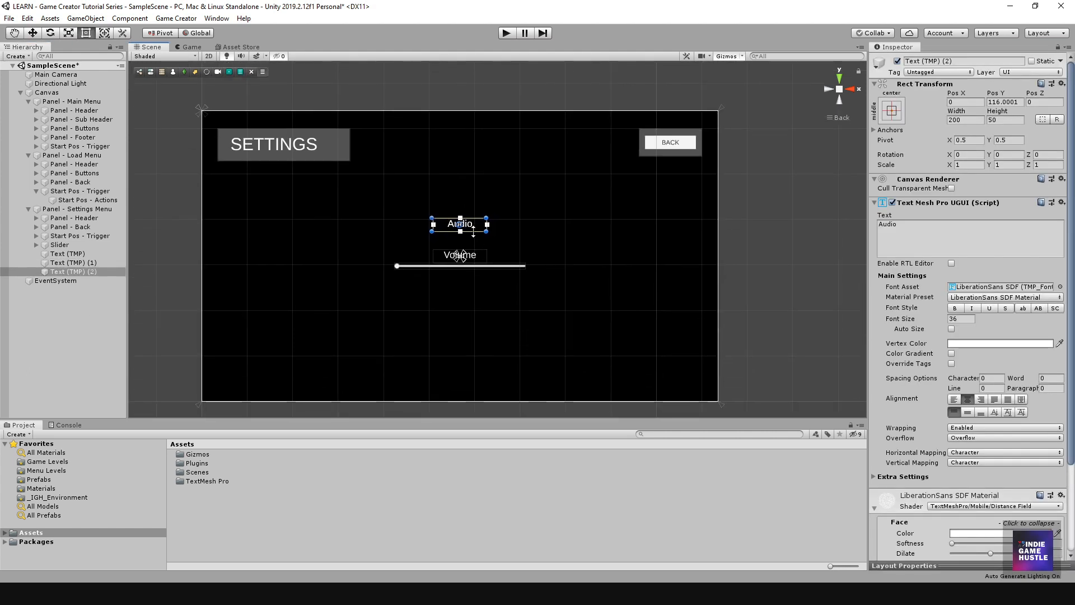
pyautogui.moveTo(470, 228); pyautogui.dragTo(481, 298)
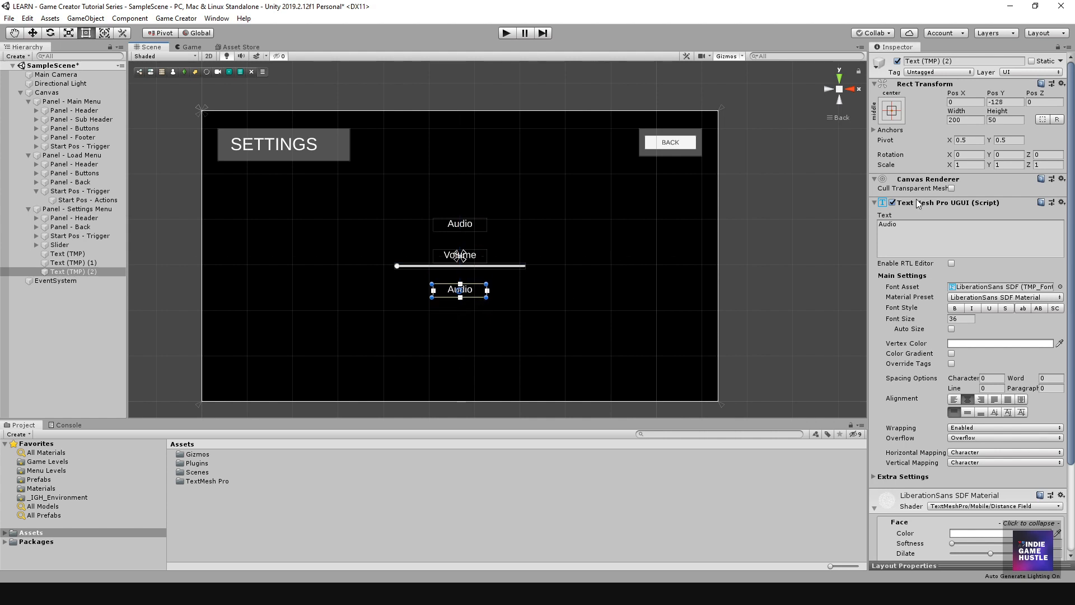
# - Change the text of the label below the slider to Graphics
pyautogui.click(908, 232)
pyautogui.write('Grpahics')
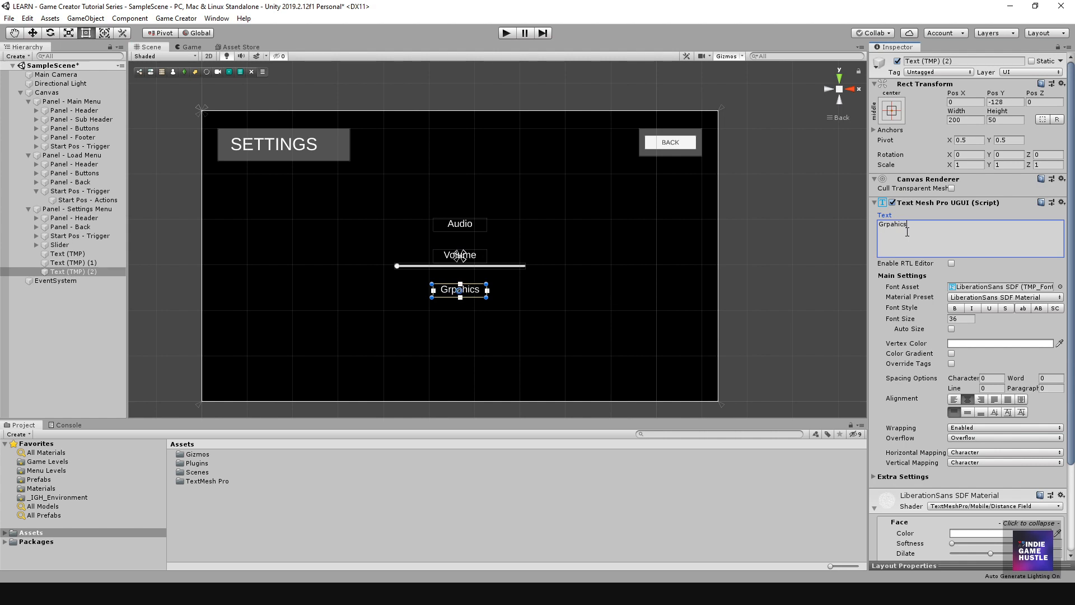
pyautogui.press('BackSpace')
pyautogui.press('BackSpace')
pyautogui.press('BackSpace')
pyautogui.press('BackSpace')
pyautogui.press('BackSpace')
pyautogui.press('BackSpace')
pyautogui.press('BackSpace')
pyautogui.write('raphics')
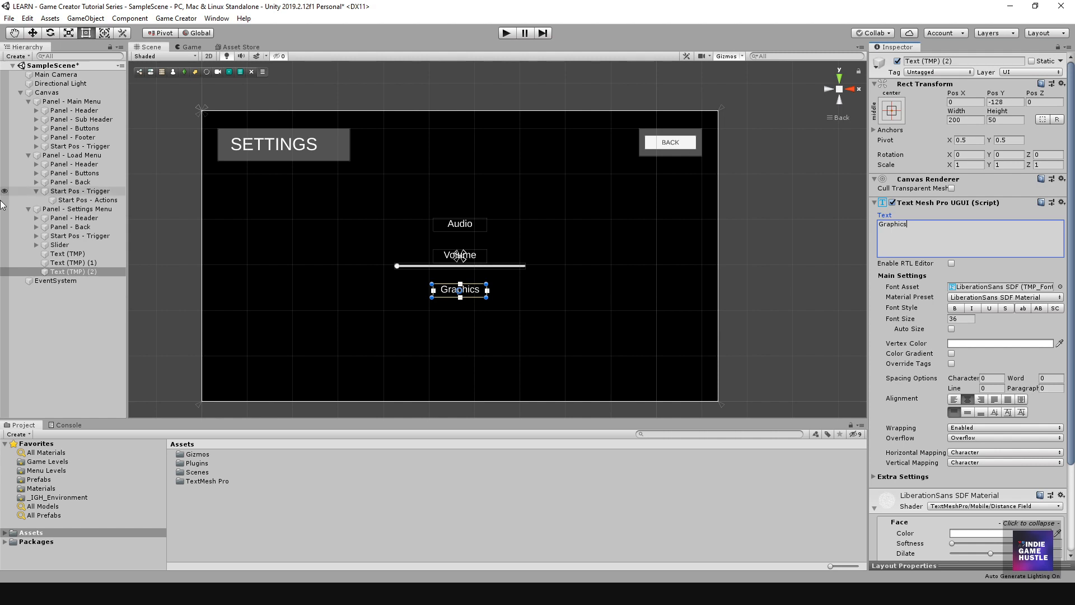
pyautogui.click(62, 324)
# - Examine which settings label each of the three text objects under Panel - Settings Menu corresponds to
pyautogui.scroll(-1, 501, 263)
pyautogui.moveTo(501, 263)
pyautogui.mouseDown(button='middle')
pyautogui.moveTo(492, 290)
pyautogui.moveTo(499, 266)
pyautogui.mouseUp(button='middle')
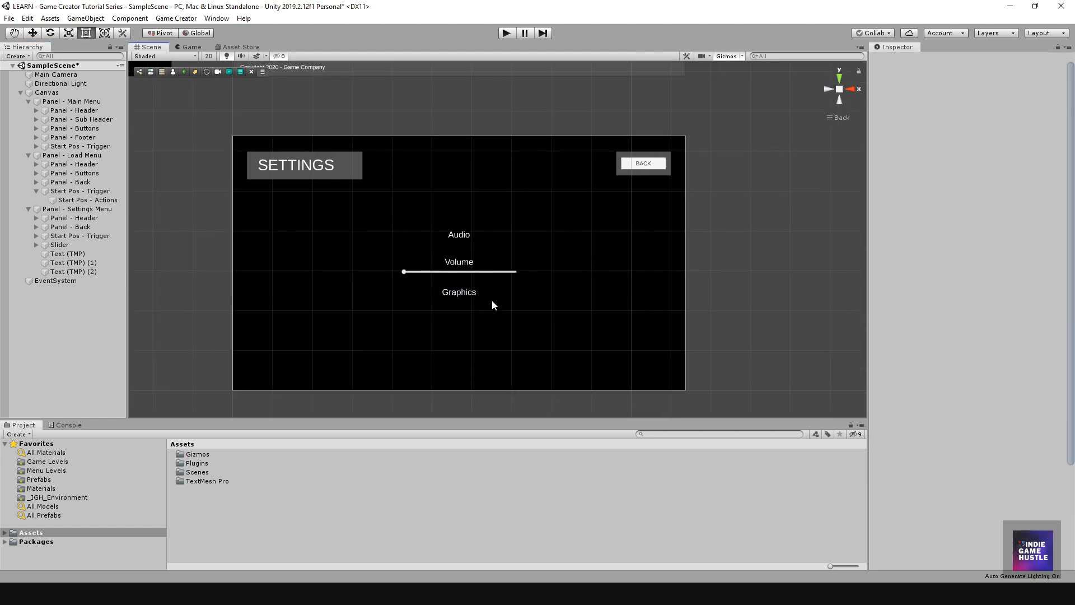
pyautogui.click(64, 255)
pyautogui.click(71, 262)
pyautogui.click(70, 272)
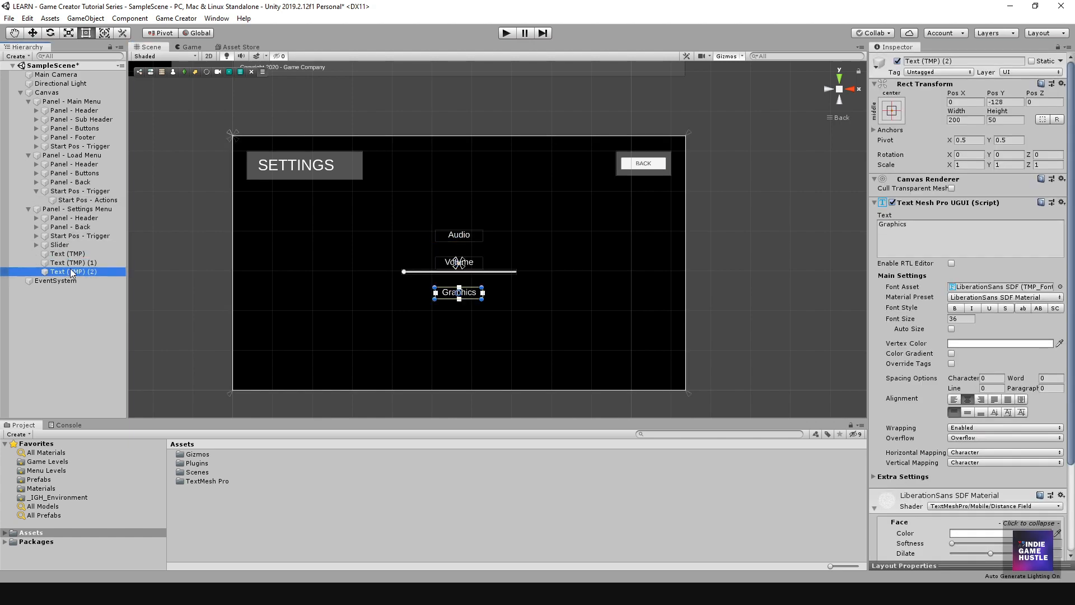
pyautogui.click(70, 262)
pyautogui.click(68, 254)
pyautogui.click(70, 262)
pyautogui.click(70, 271)
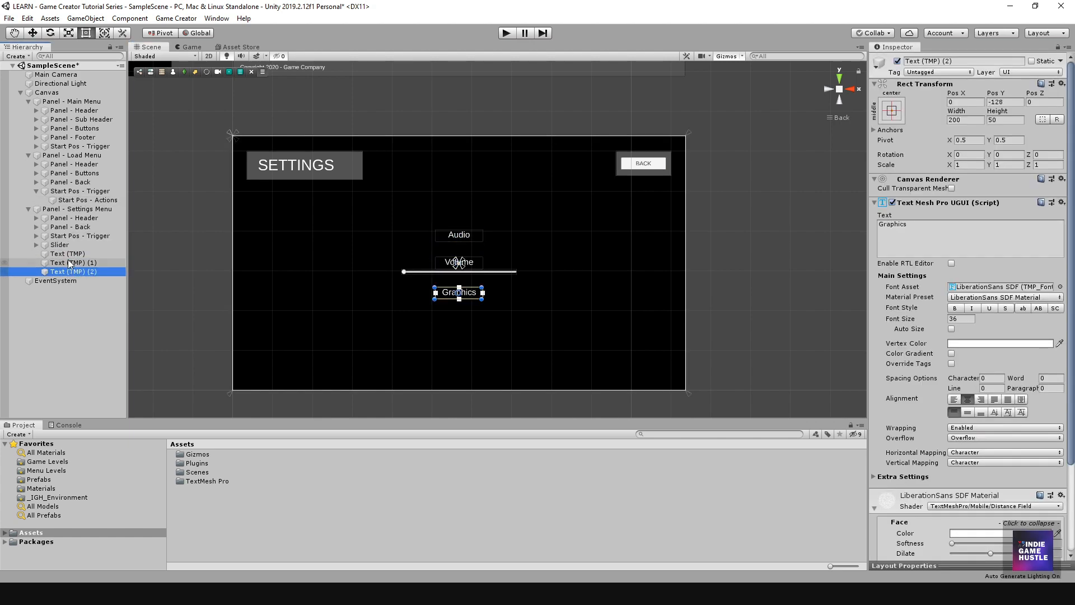
# - Examine the Volume label, slider, start trigger and back panel under Panel - Settings Menu
pyautogui.click(69, 254)
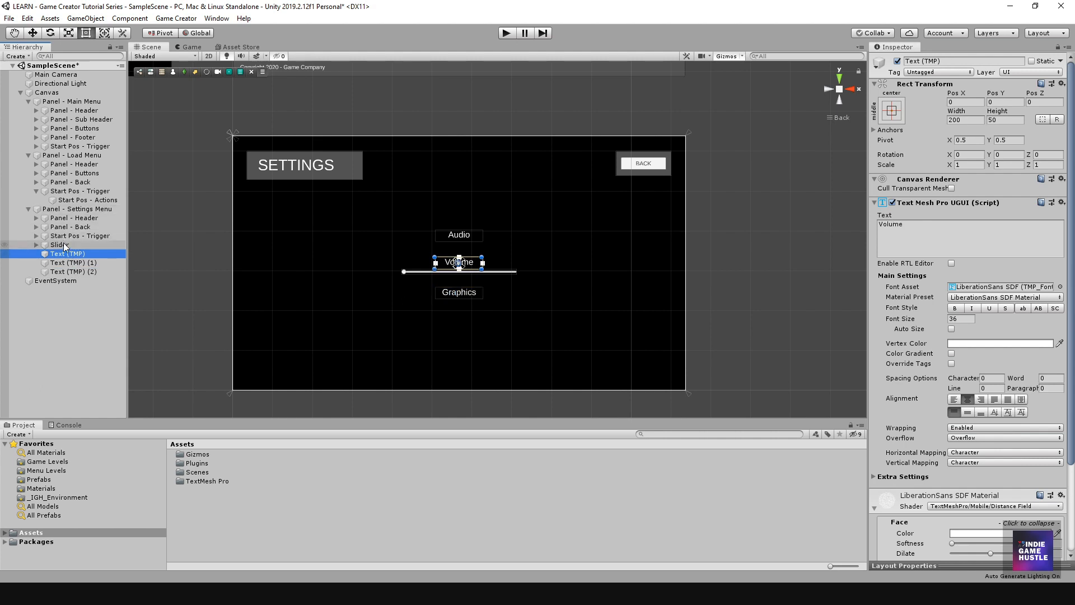
pyautogui.click(59, 245)
pyautogui.click(71, 235)
pyautogui.click(73, 226)
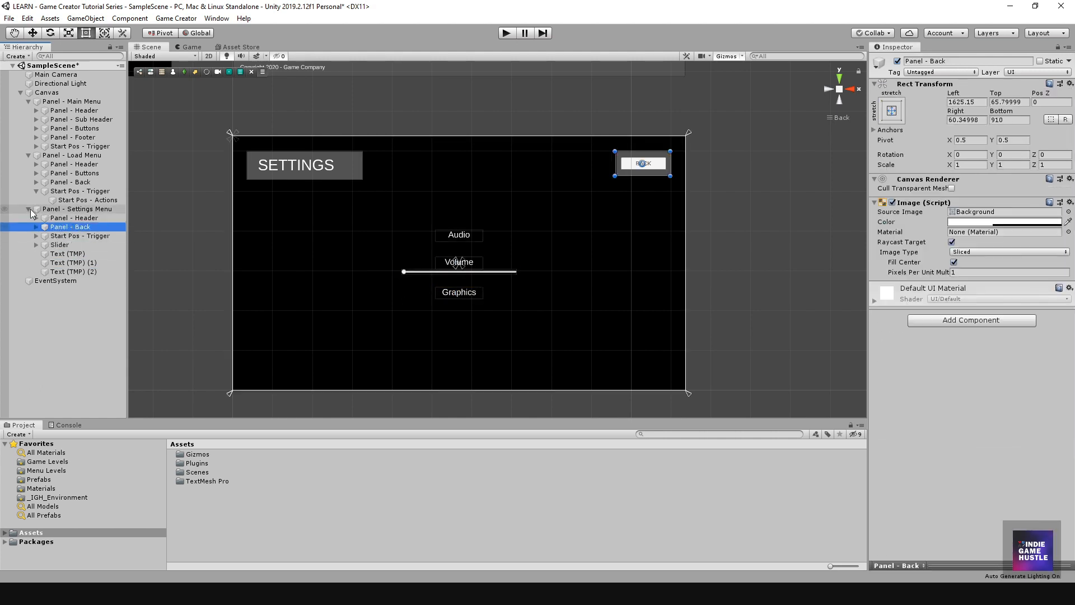
pyautogui.click(26, 210)
# - Raise the LOAD GAME text to about Pos Y 0 so it sits vertically centred in the load menu header
pyautogui.doubleClick(72, 164)
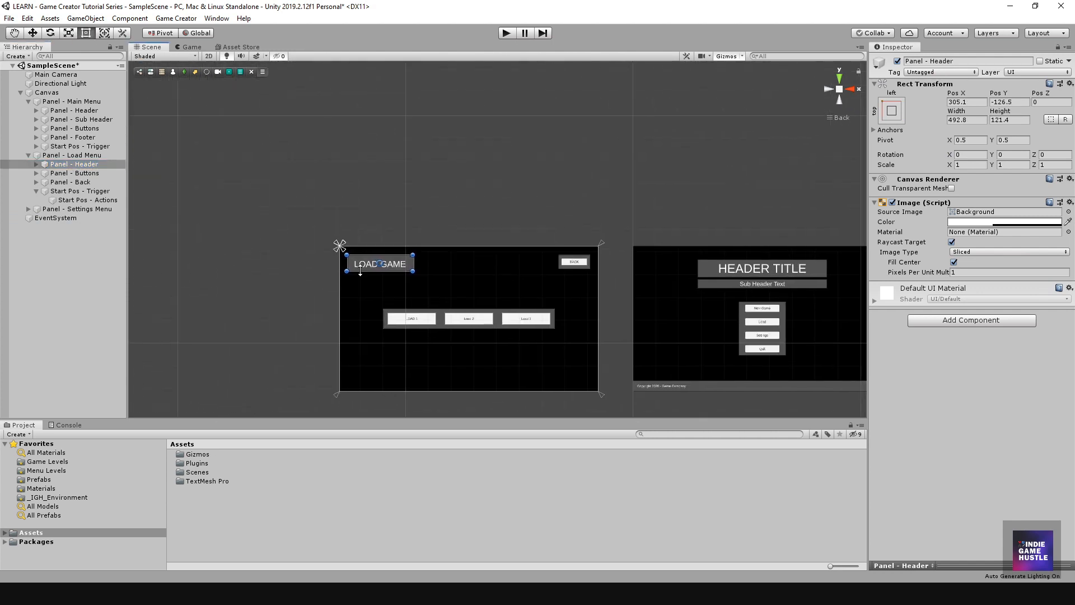
pyautogui.click(267, 287)
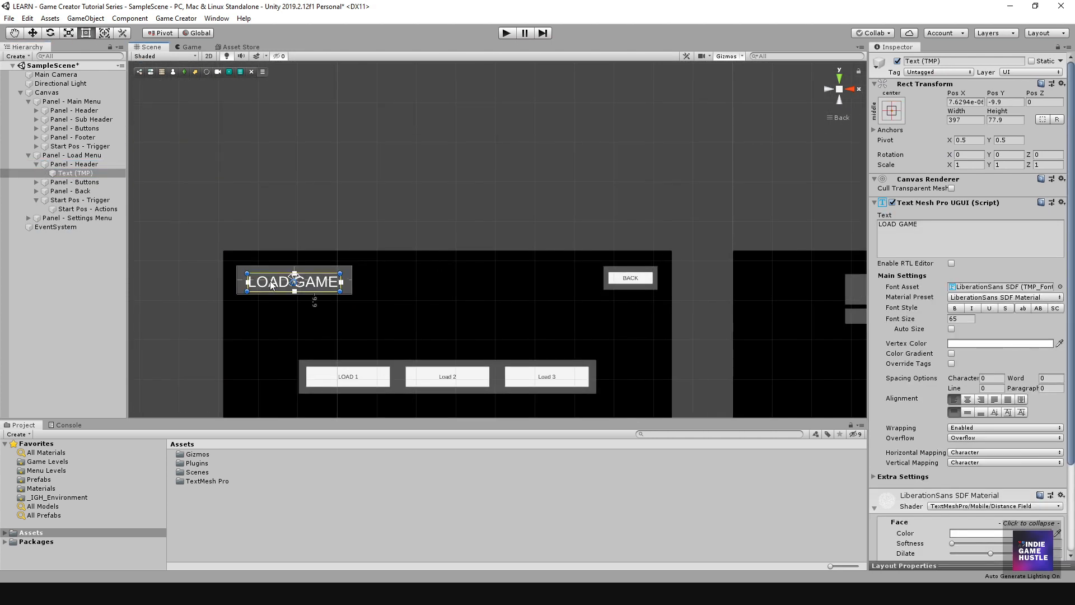
pyautogui.moveTo(271, 285); pyautogui.dragTo(272, 282)
pyautogui.scroll(-5, 431, 317)
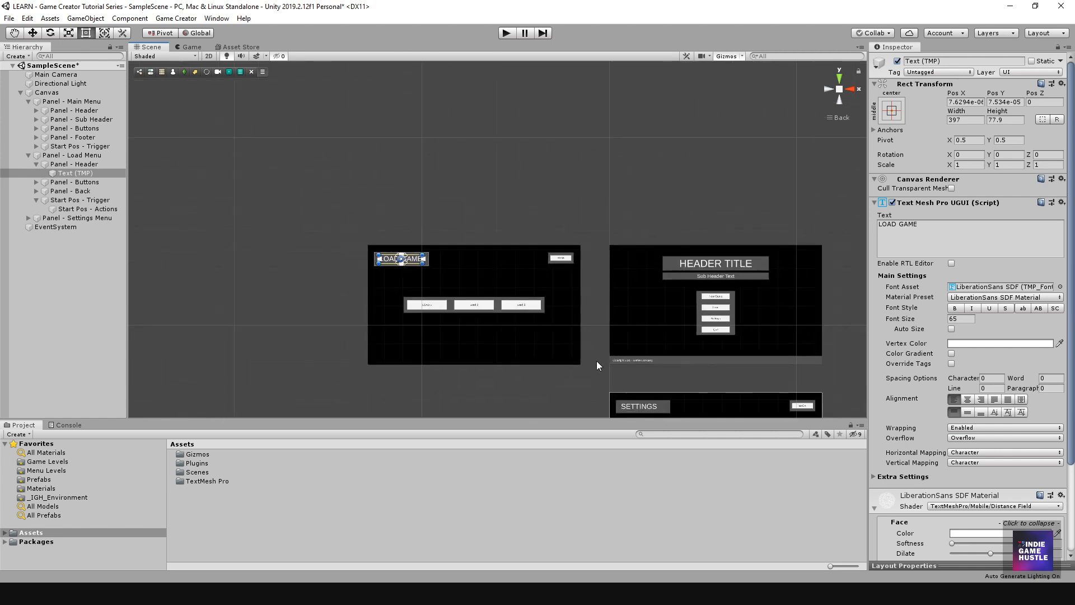
# - Move Panel - Settings Menu beside the main menu, opposite the load menu, to about Left 2189 and Top -1331
pyautogui.moveTo(596, 361); pyautogui.dragTo(440, 210, button='middle')
pyautogui.scroll(-1, 486, 262)
pyautogui.scroll(5, 486, 261)
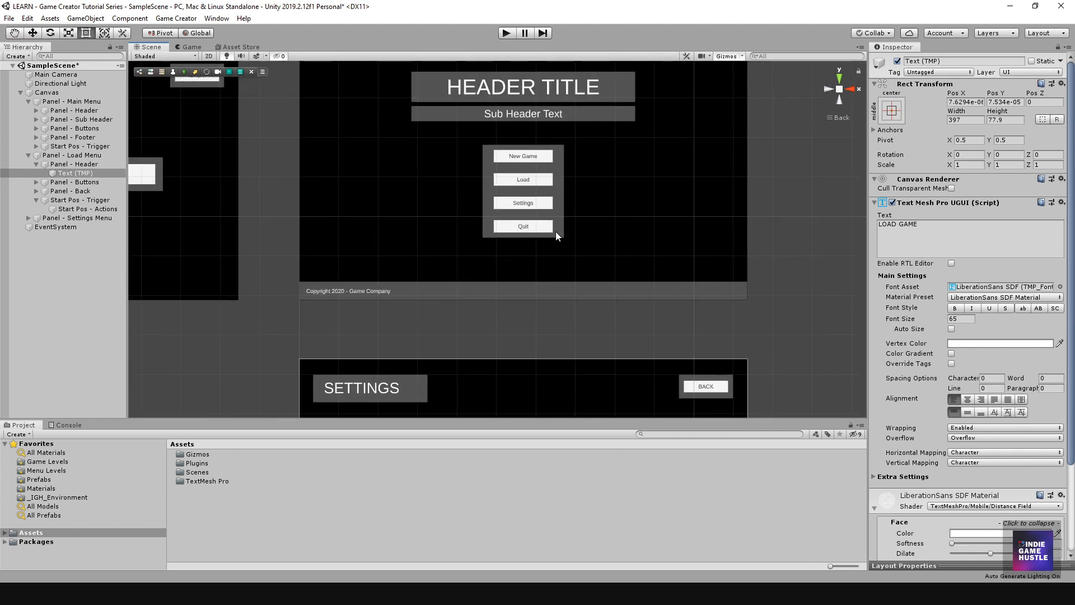
pyautogui.scroll(-2, 520, 233)
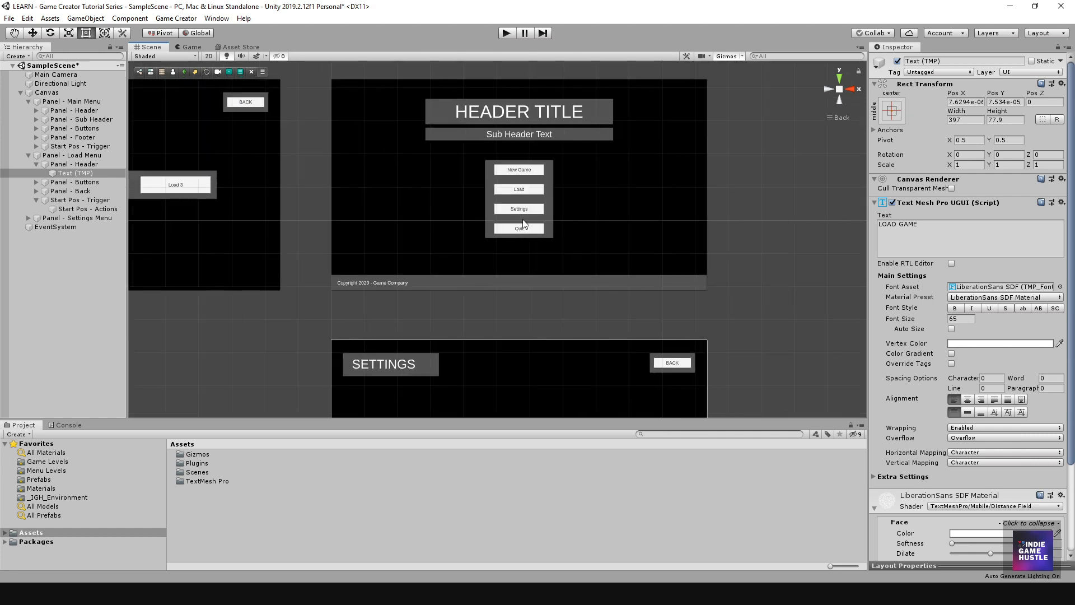
pyautogui.scroll(-3, 519, 240)
pyautogui.moveTo(506, 307); pyautogui.dragTo(491, 282, button='middle')
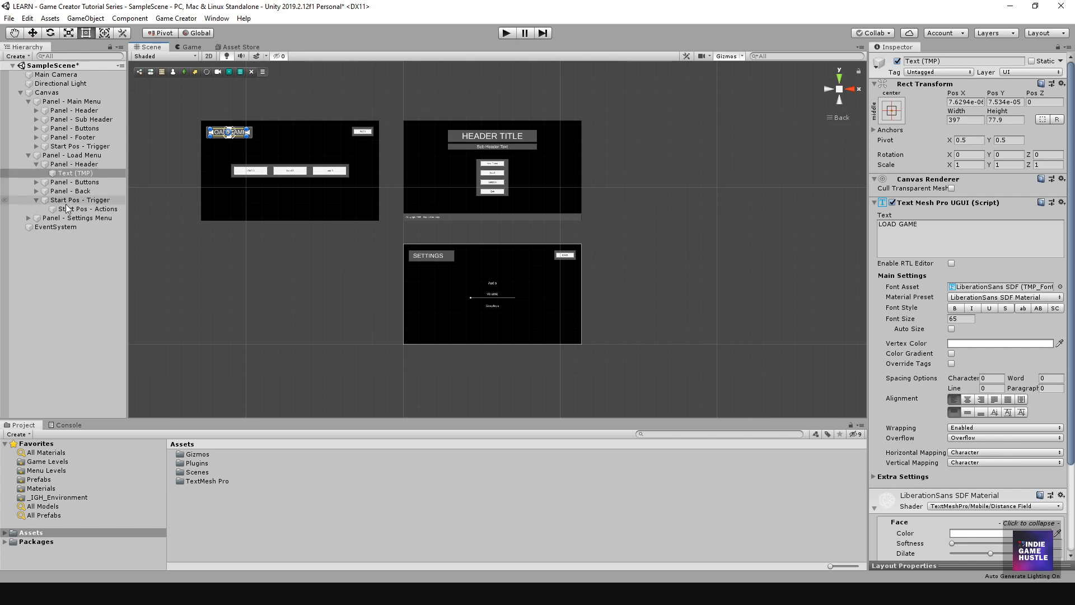
pyautogui.click(29, 155)
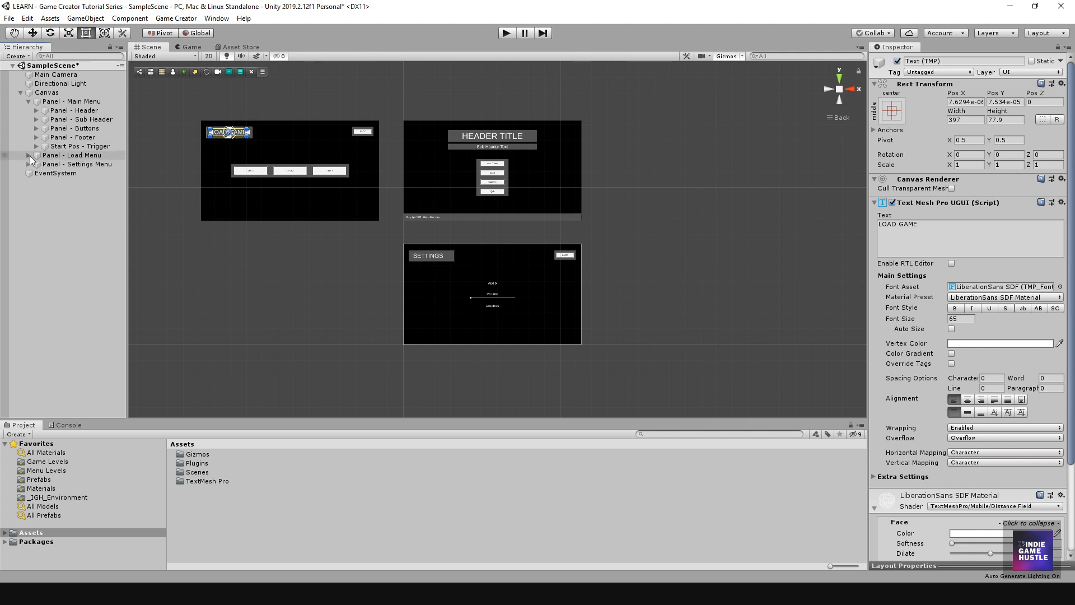
pyautogui.click(29, 101)
pyautogui.click(79, 120)
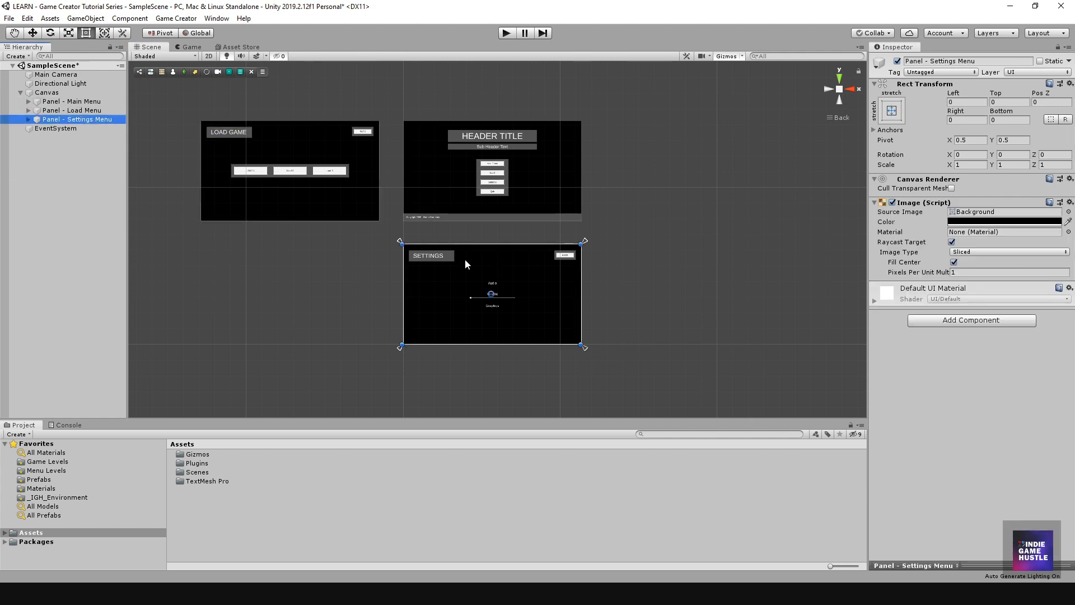
pyautogui.moveTo(465, 264); pyautogui.dragTo(392, 298, button='middle')
pyautogui.moveTo(370, 330); pyautogui.dragTo(575, 198)
pyautogui.moveTo(519, 282); pyautogui.dragTo(576, 261, button='middle')
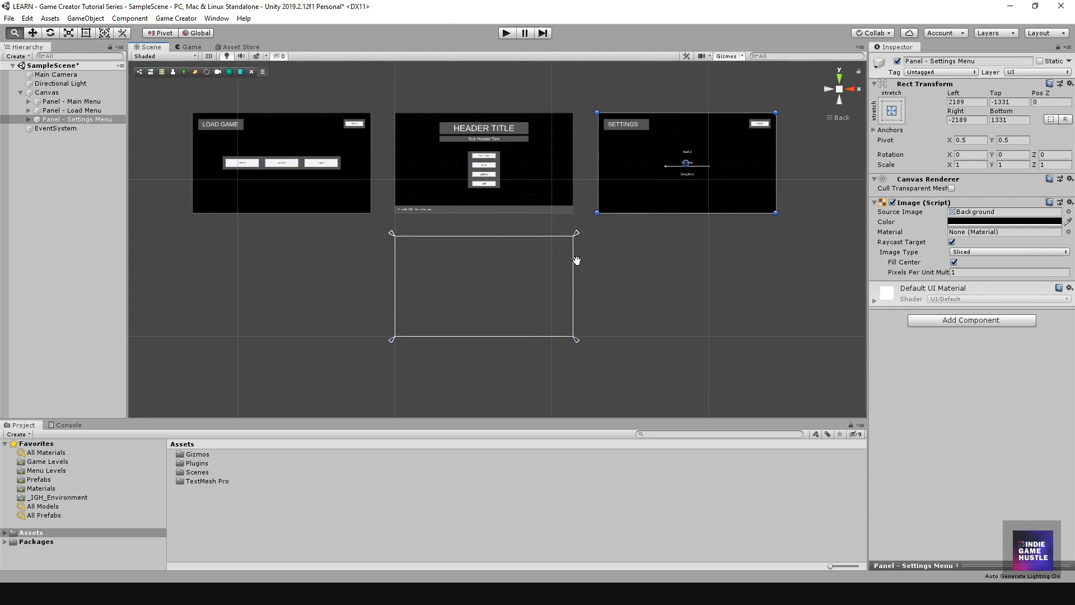
# - Inspect the settings menu's Start Pos - Trigger and the transform settings of its Start Pos - Actions
pyautogui.click(28, 118)
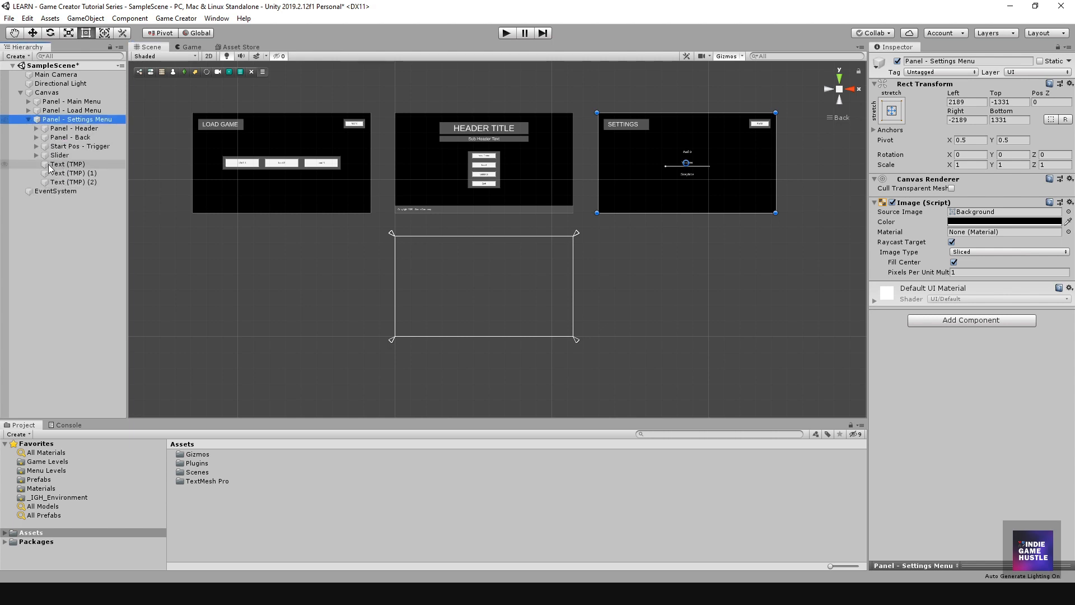
pyautogui.click(61, 146)
pyautogui.click(36, 146)
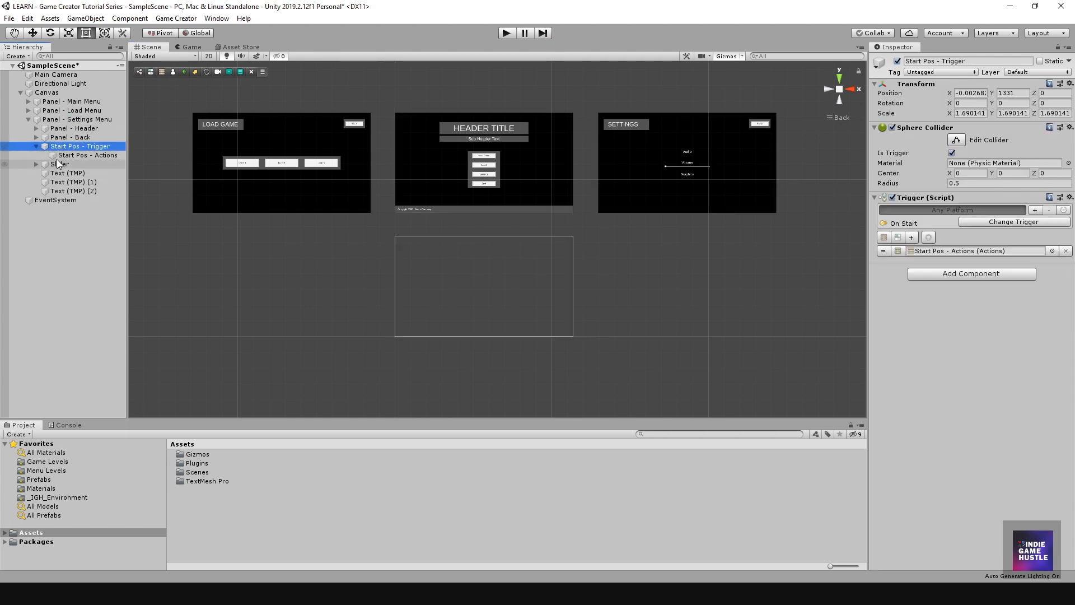
pyautogui.click(62, 156)
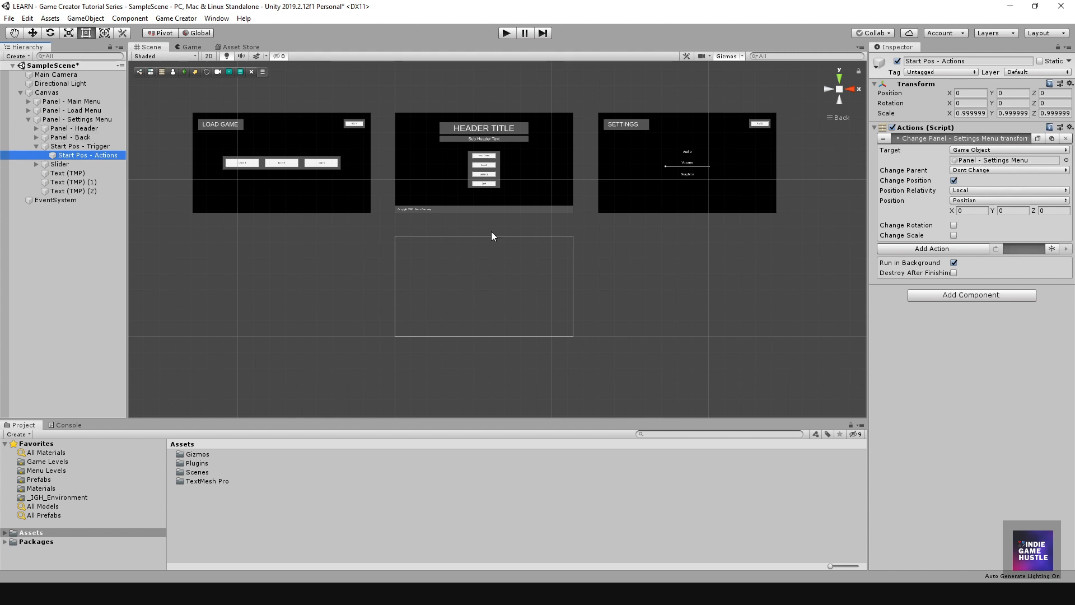
pyautogui.moveTo(479, 246)
pyautogui.mouseDown()
pyautogui.moveTo(492, 281)
pyautogui.moveTo(489, 262)
pyautogui.mouseUp()
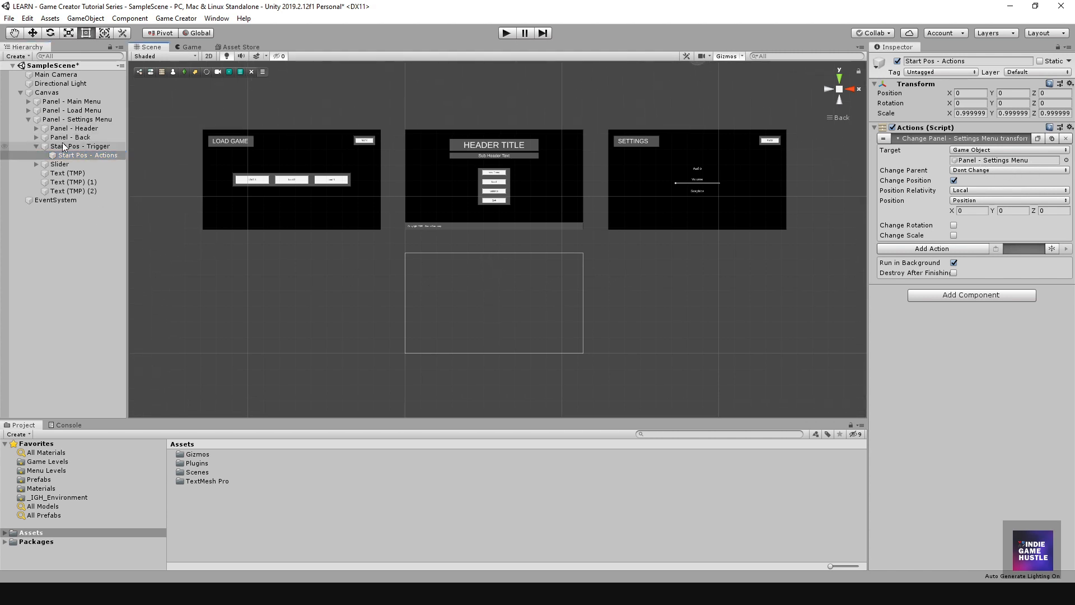
pyautogui.click(28, 119)
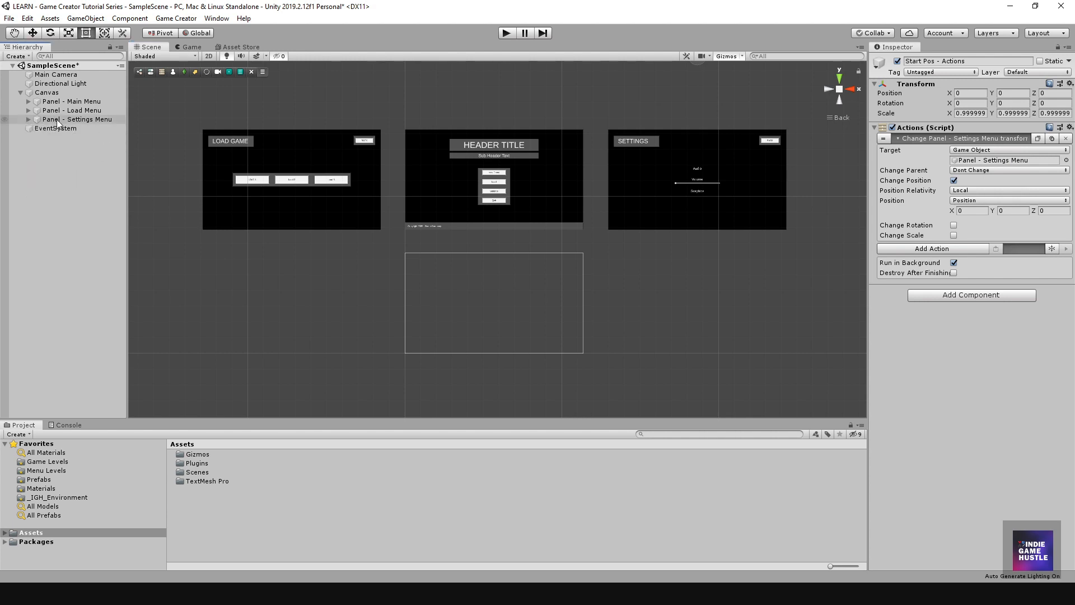
# - Review the layout of the load, main and settings menu panels, including the main menu's buttons
pyautogui.moveTo(481, 228); pyautogui.dragTo(485, 245, button='middle')
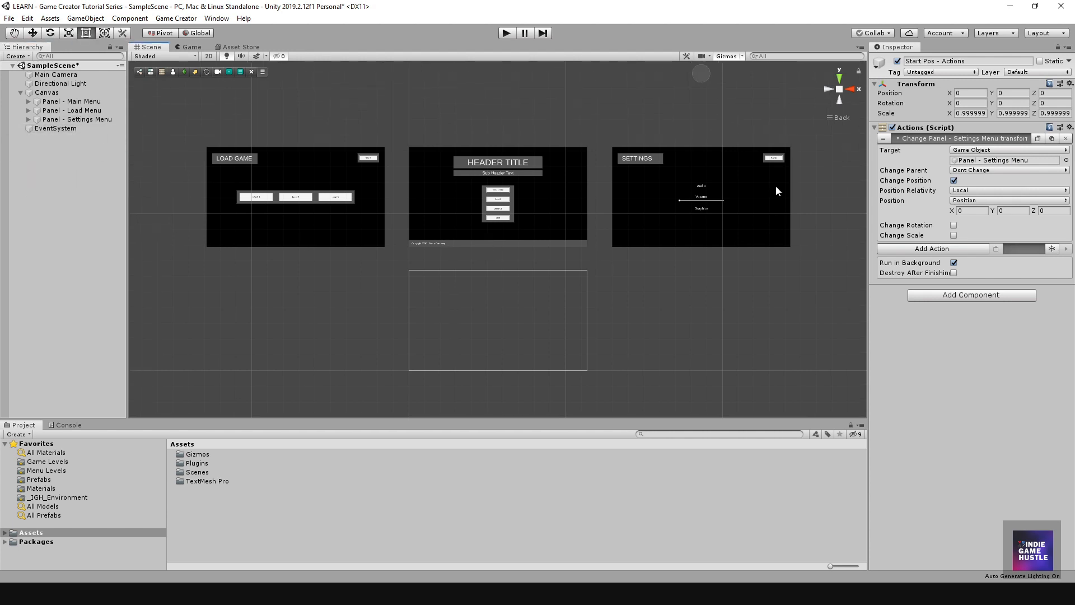
pyautogui.scroll(6, 579, 180)
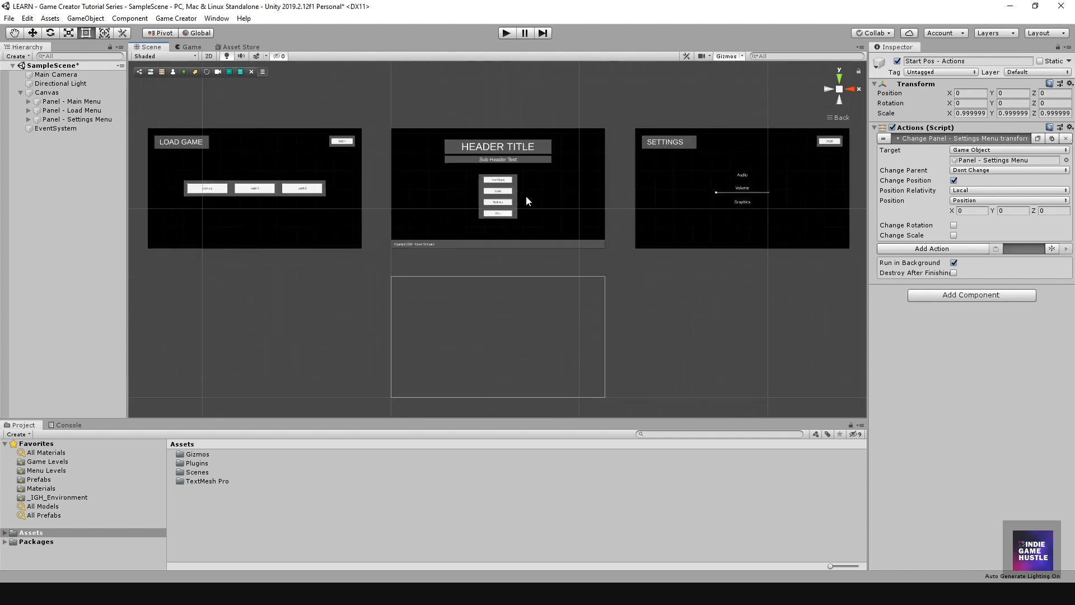
pyautogui.moveTo(563, 206); pyautogui.dragTo(628, 233, button='middle')
pyautogui.scroll(-11, 607, 252)
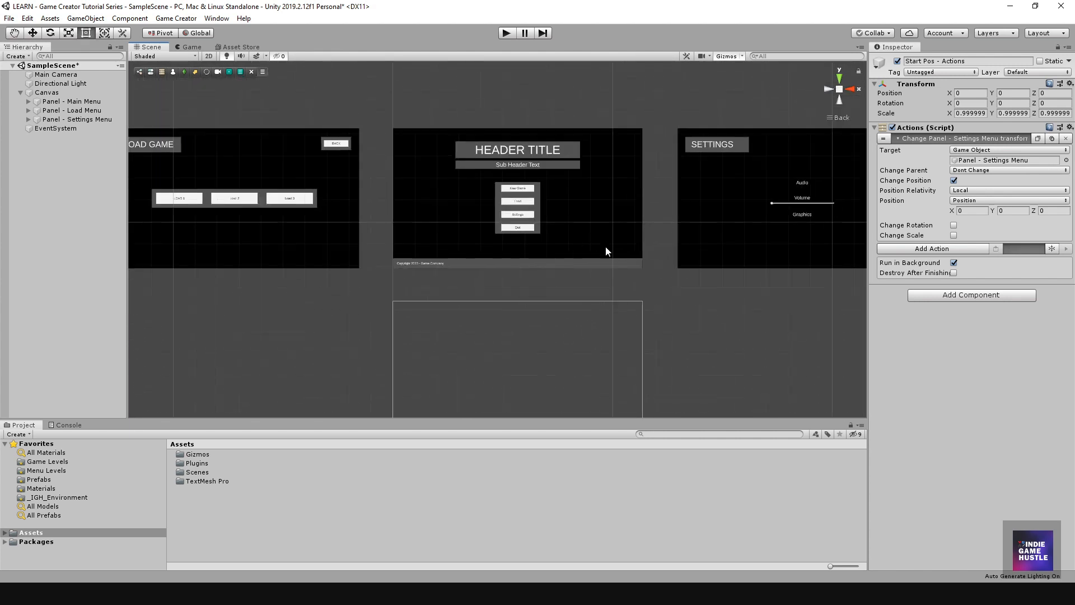
pyautogui.scroll(5, 518, 230)
pyautogui.scroll(5, 526, 230)
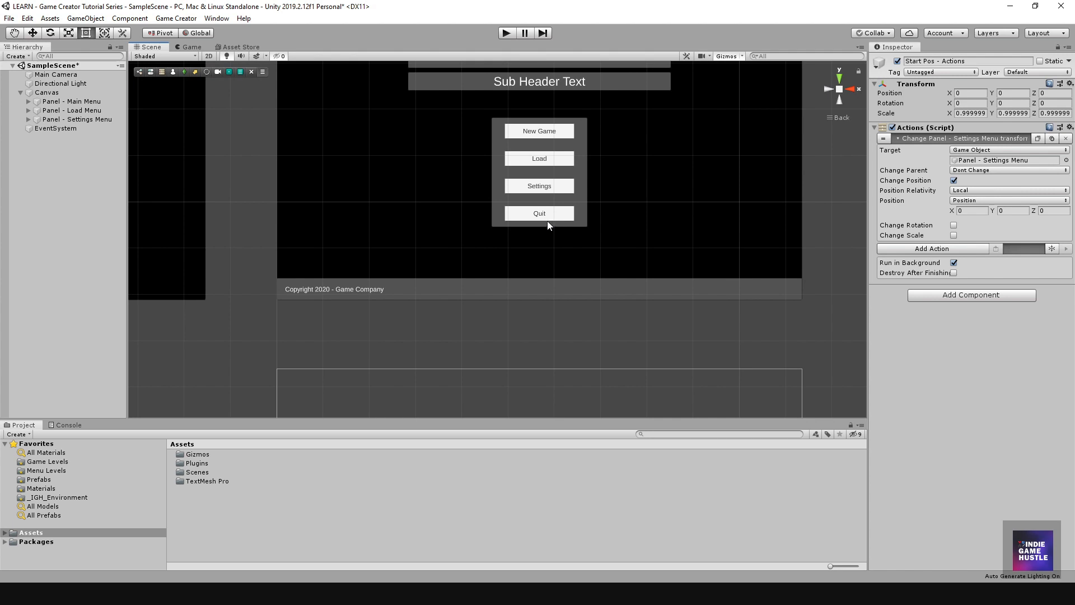
pyautogui.scroll(-4, 547, 222)
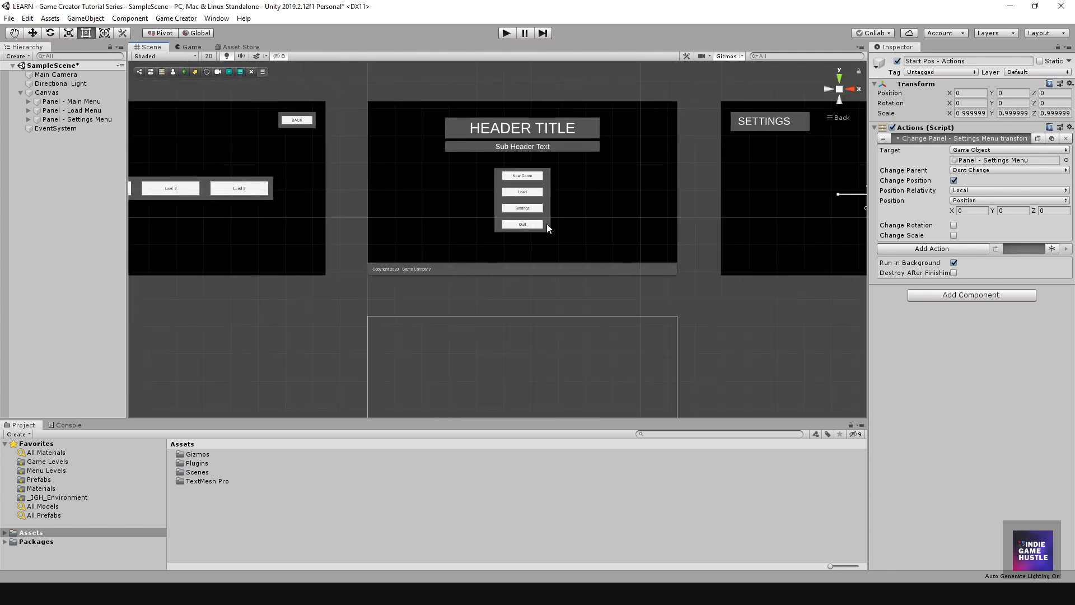
pyautogui.scroll(-4, 546, 224)
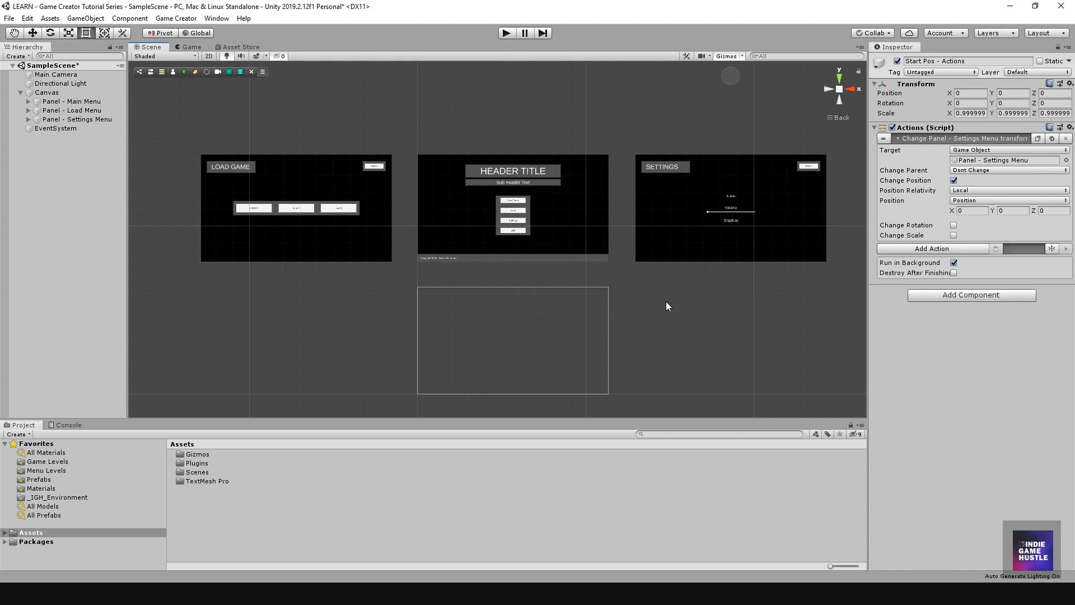
pyautogui.moveTo(666, 306); pyautogui.dragTo(652, 314, button='middle')
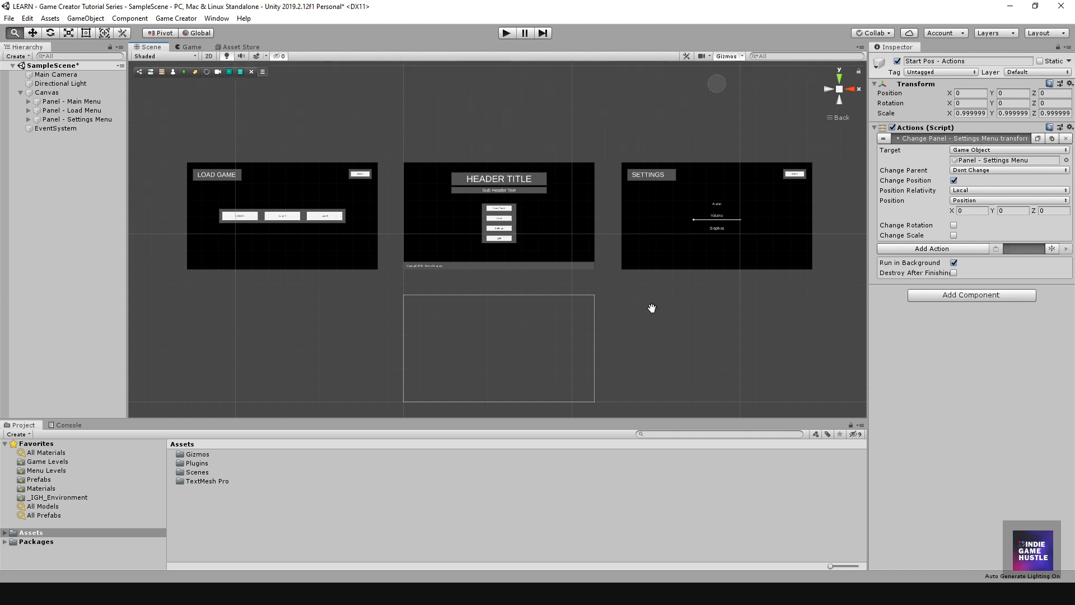
# - Duplicate Panel - Settings Menu and place the copy below the main menu, filling the canvas at about Left 0, Top 0
pyautogui.click(69, 119)
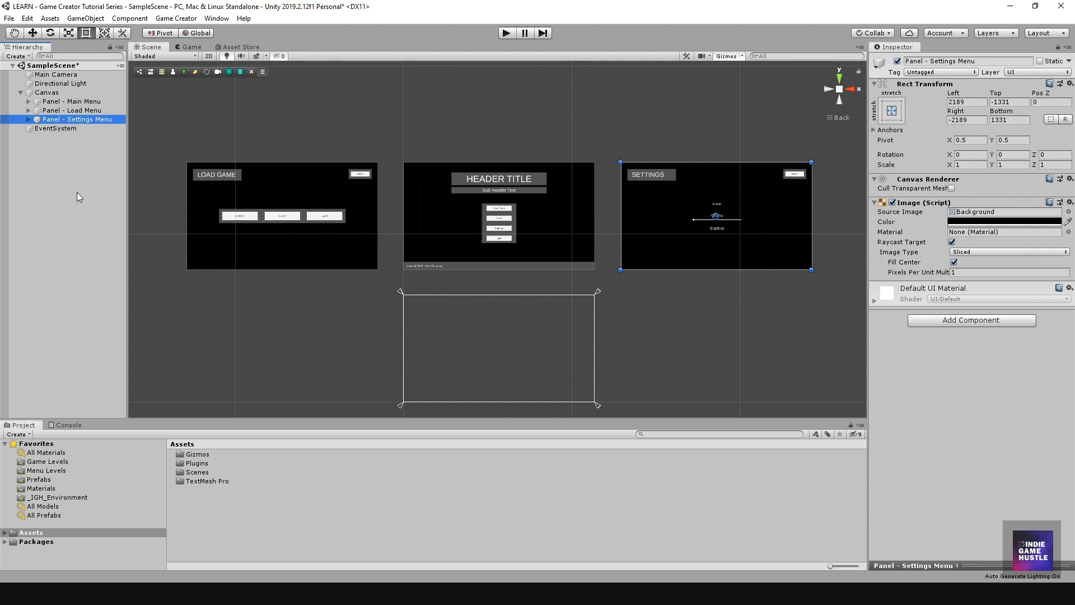
pyautogui.click(76, 193)
pyautogui.click(75, 116)
pyautogui.hotkey('ctrl', 'd')
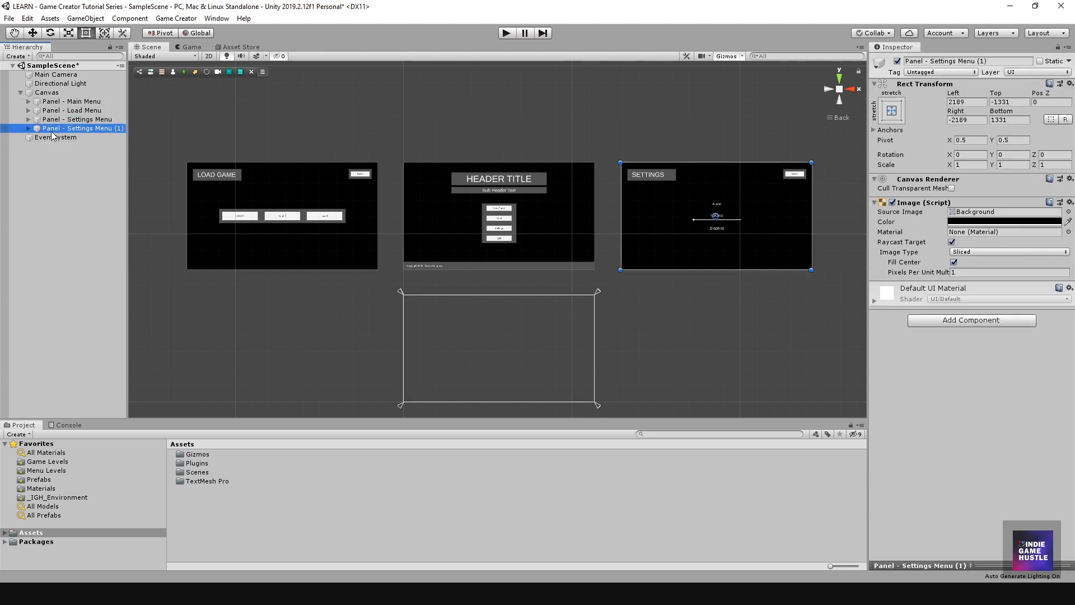
pyautogui.click(28, 129)
pyautogui.moveTo(660, 227); pyautogui.dragTo(442, 358)
pyautogui.moveTo(539, 351); pyautogui.dragTo(539, 270, button='middle')
# - Centre the copied menu's Panel - Header horizontally at Pos X 960, keeping it near the panel's upper edge
pyautogui.scroll(3, 496, 277)
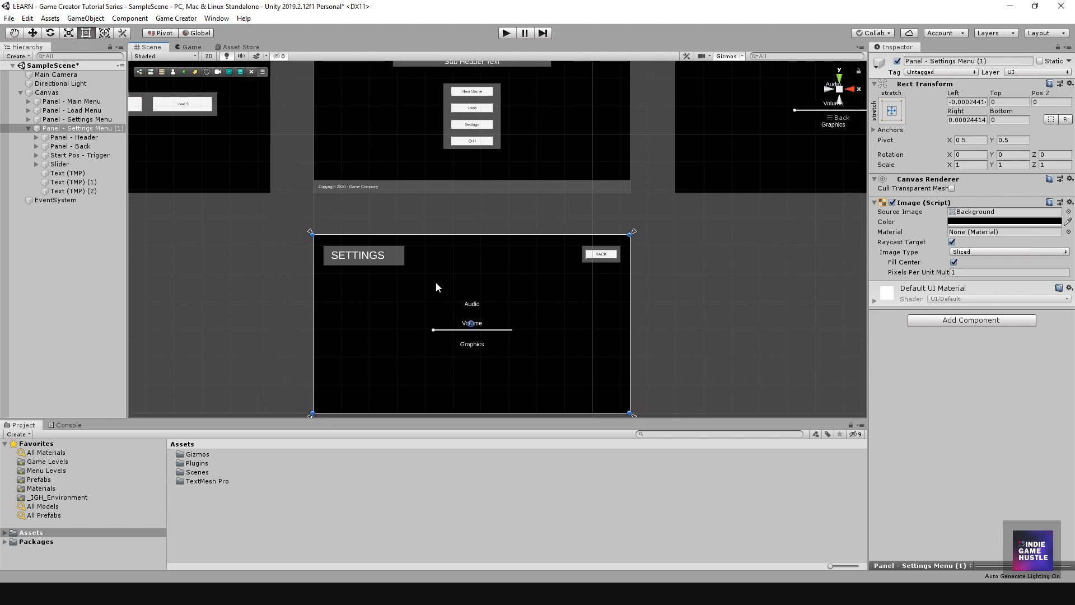
pyautogui.scroll(4, 449, 294)
pyautogui.scroll(2, 478, 258)
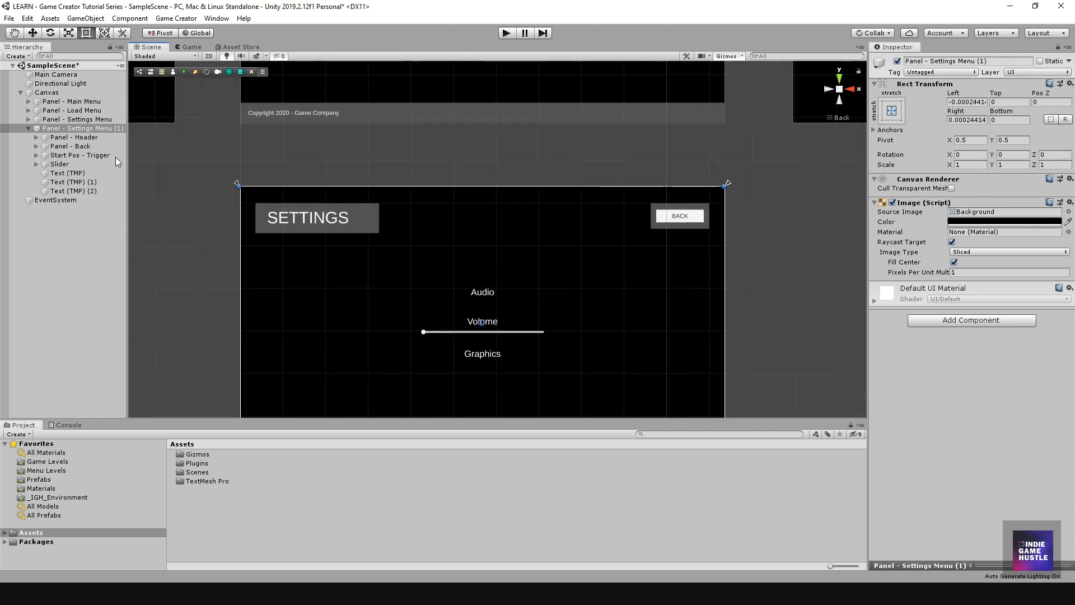
pyautogui.click(288, 217)
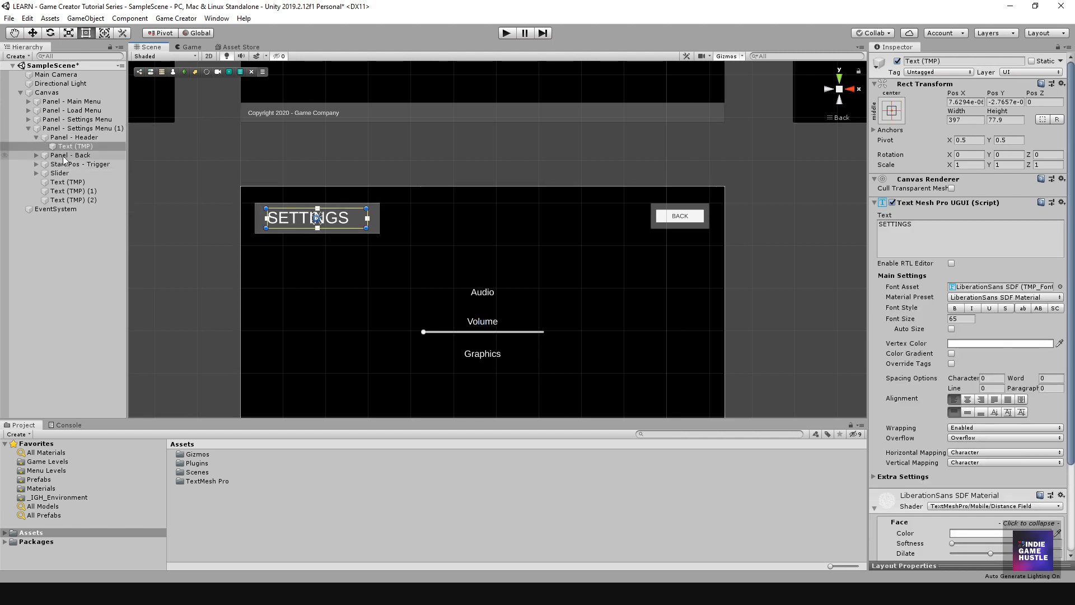
pyautogui.click(73, 137)
pyautogui.moveTo(374, 225); pyautogui.dragTo(530, 243)
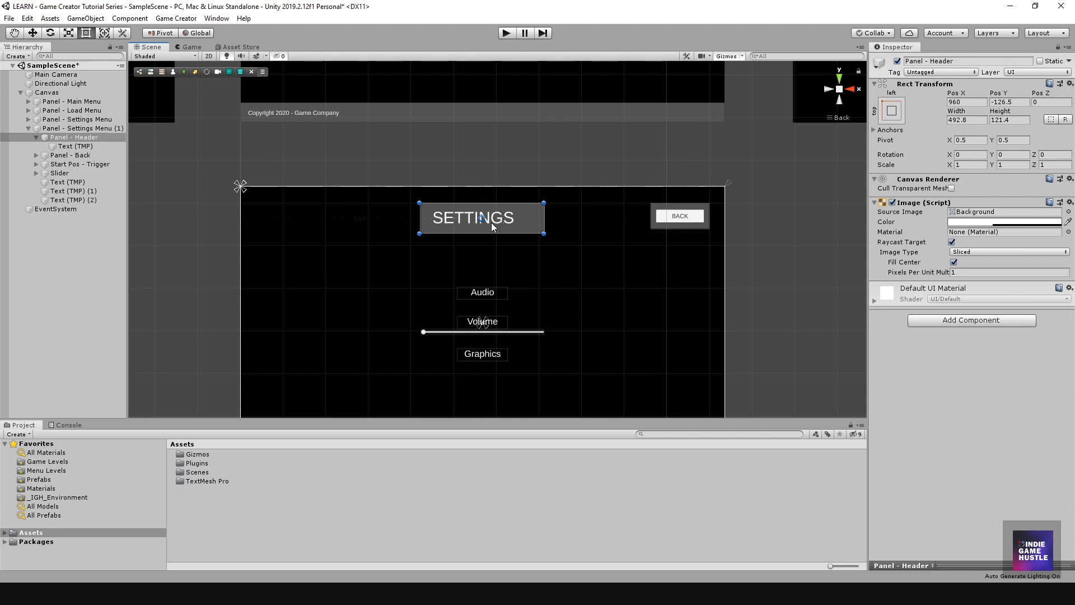
# - Align the copied header's SETTINGS text to the centre horizontally and the middle vertically
pyautogui.click(492, 223)
pyautogui.moveTo(469, 224); pyautogui.dragTo(466, 223)
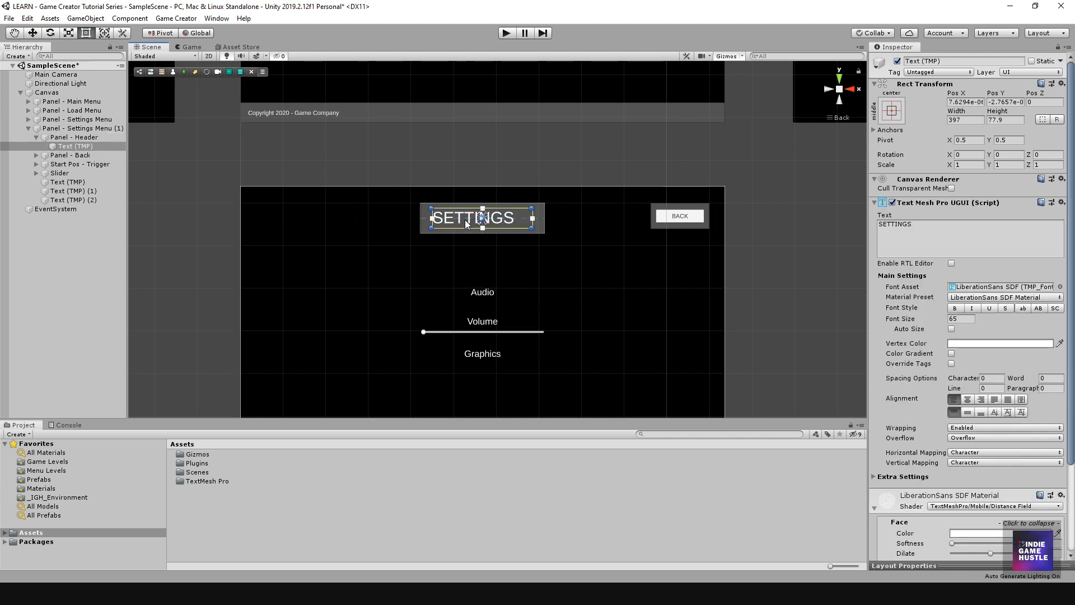
pyautogui.click(967, 400)
pyautogui.click(968, 412)
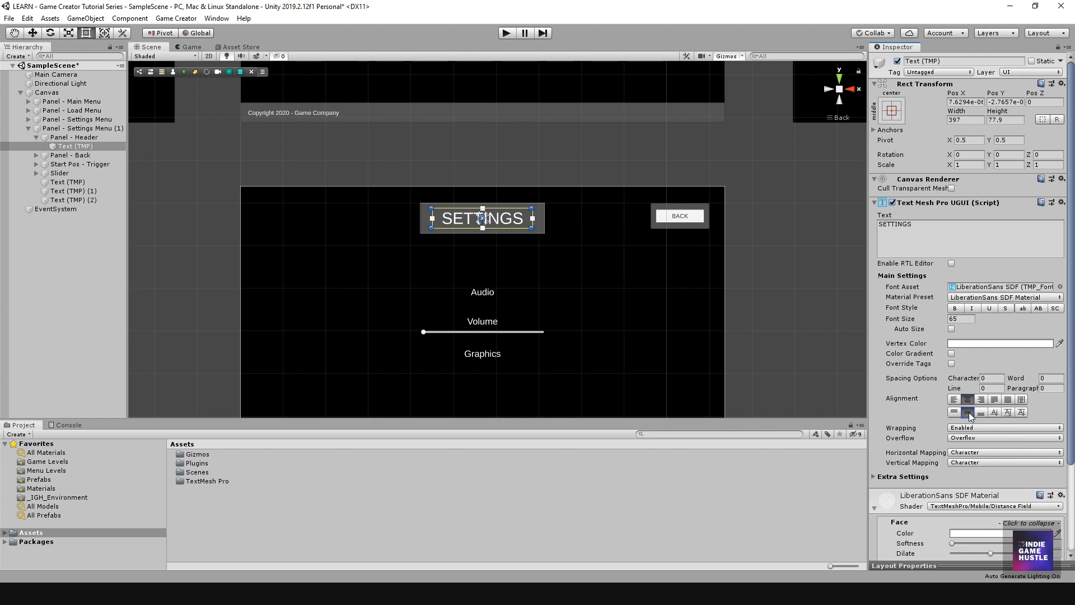
# - Change the copied menu's header text to QUIT
pyautogui.click(504, 219)
pyautogui.click(501, 221)
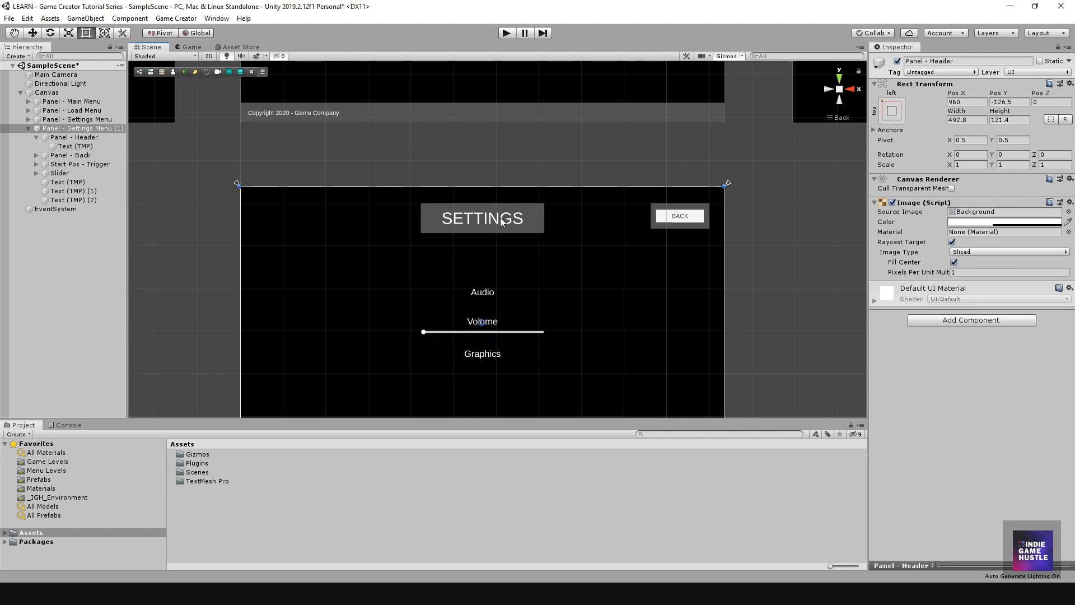
pyautogui.click(473, 224)
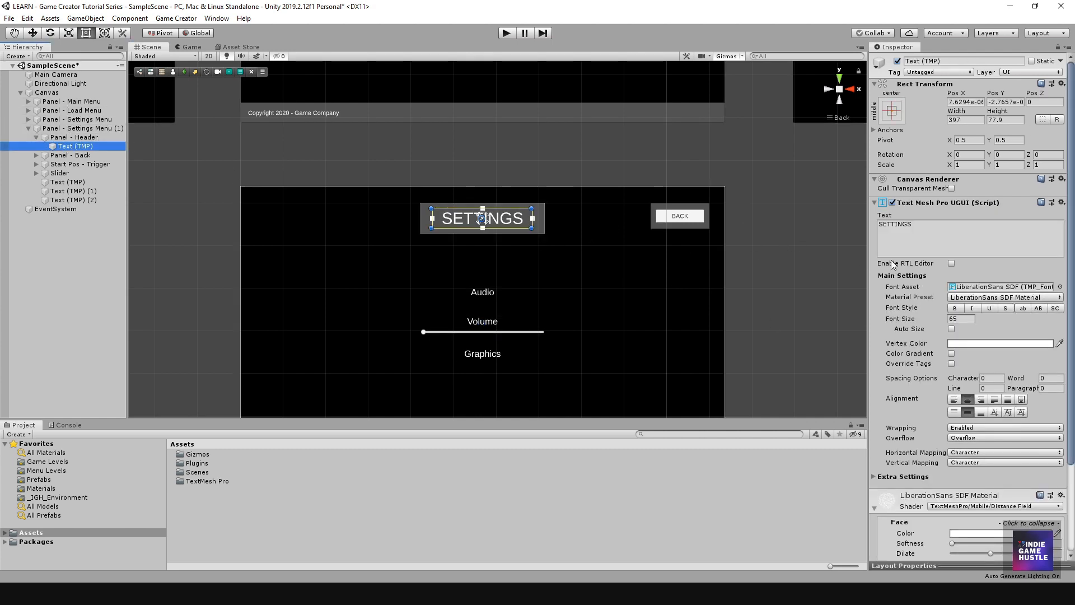
pyautogui.click(921, 230)
pyautogui.write('QUIT')
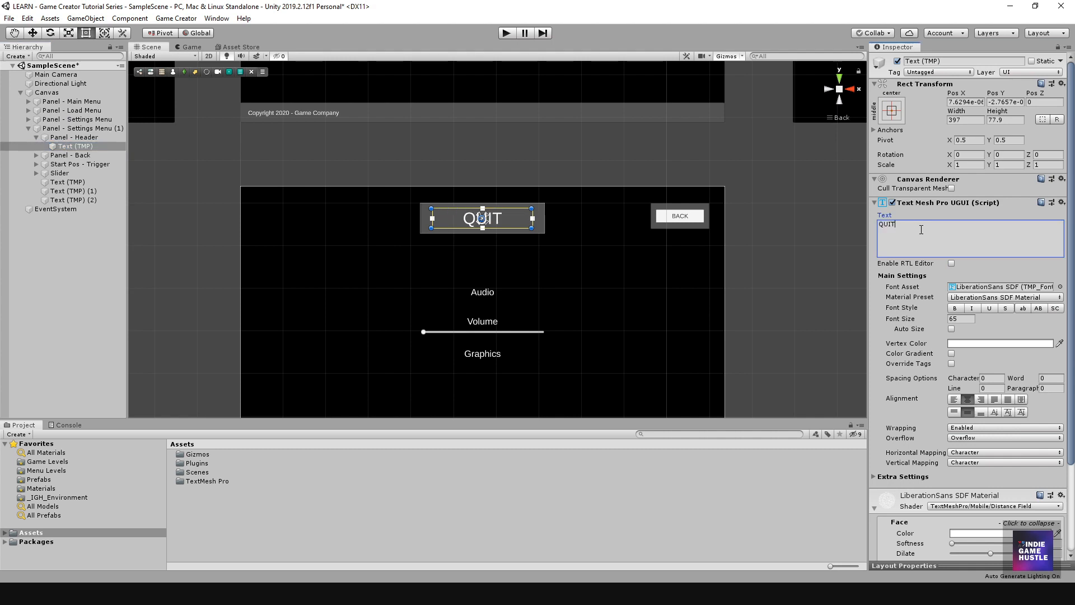
pyautogui.click(370, 193)
pyautogui.scroll(-3, 466, 274)
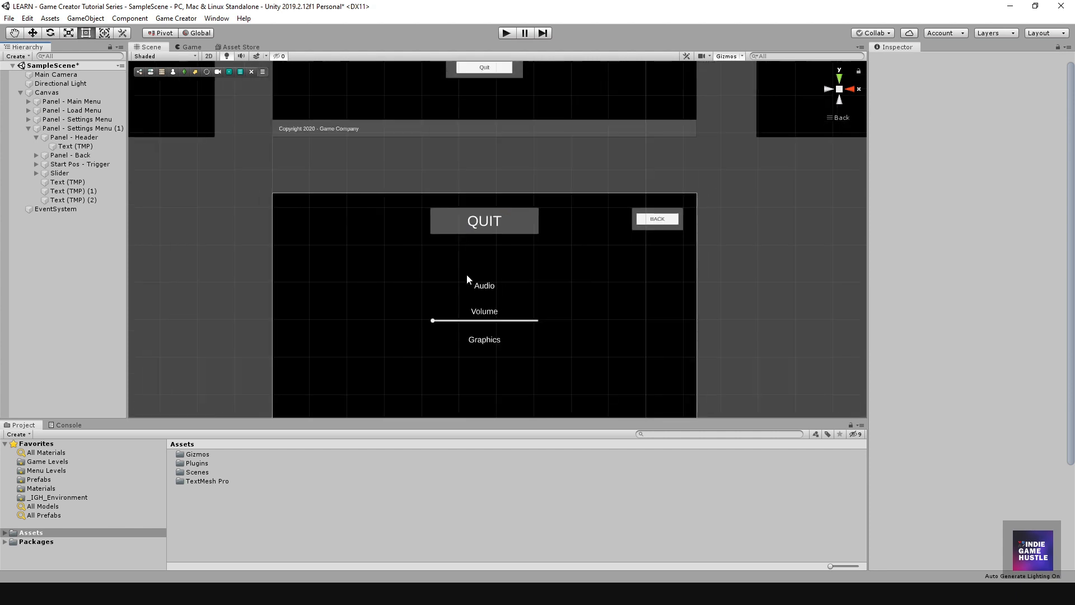
# - Delete the volume slider and the Graphics and Volume labels from the copied menu
pyautogui.click(421, 285)
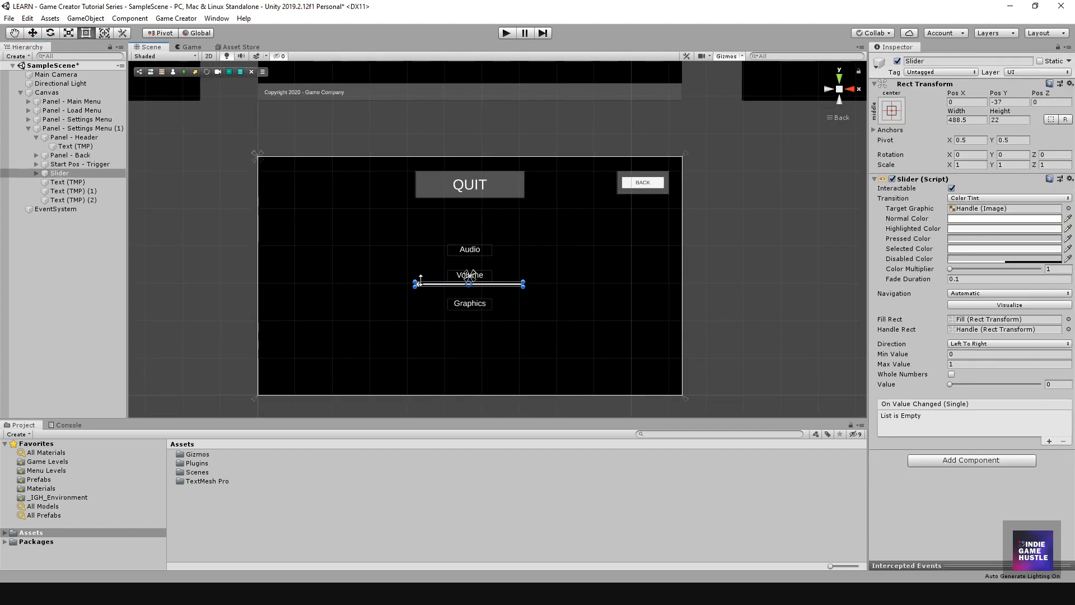
pyautogui.press('Delete')
pyautogui.click(471, 303)
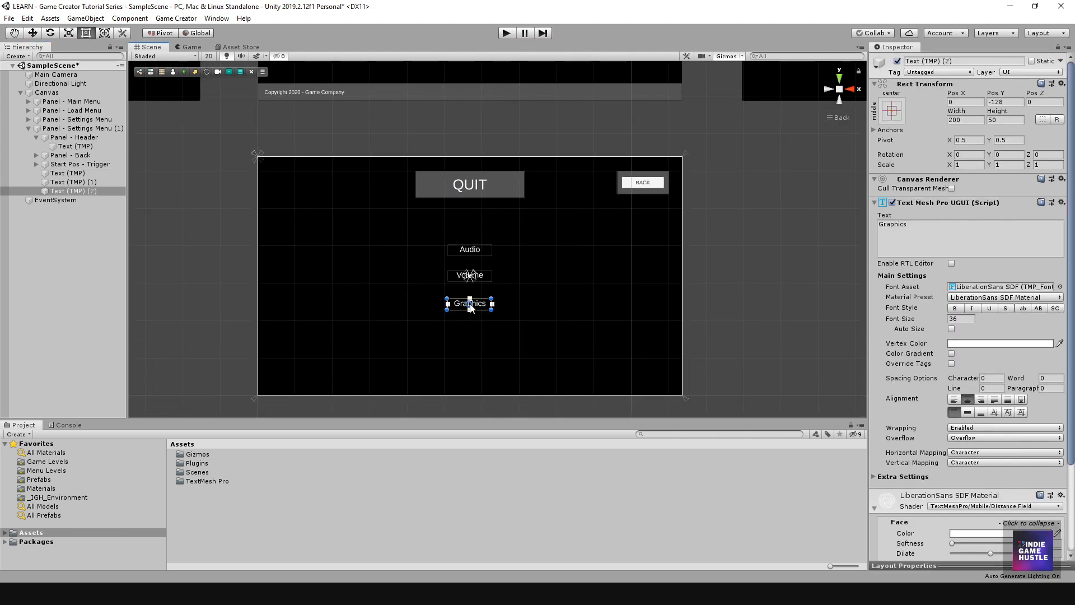
pyautogui.press('Delete')
pyautogui.click(471, 275)
pyautogui.press('Delete')
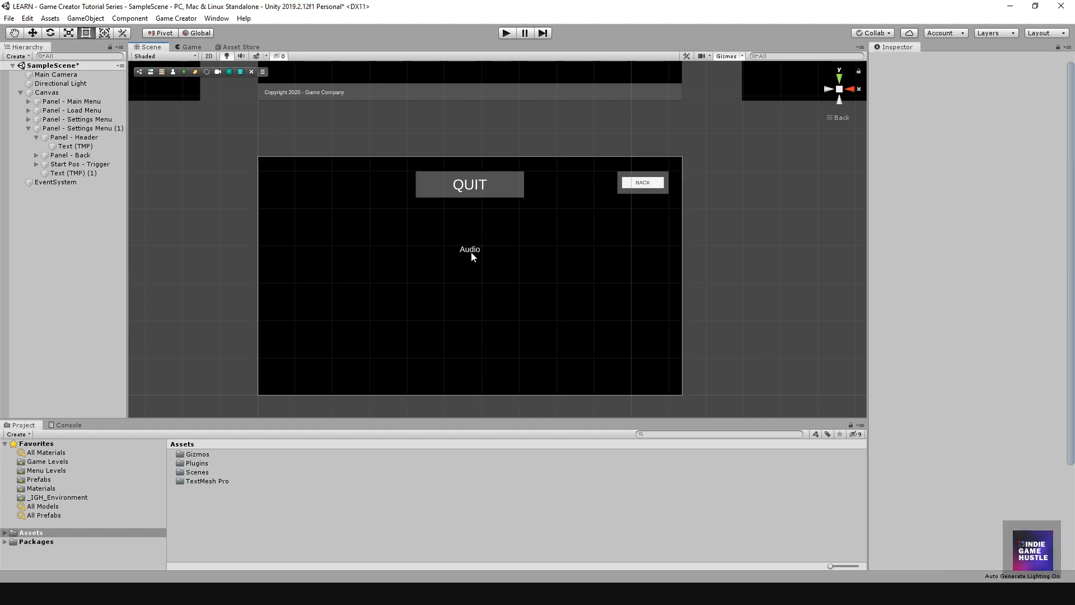
# - Move the Audio label up to Pos Y 260 and change its text to "Are you sure you want to quit?"
pyautogui.click(472, 256)
pyautogui.moveTo(479, 255); pyautogui.dragTo(480, 218)
pyautogui.scroll(5, 491, 197)
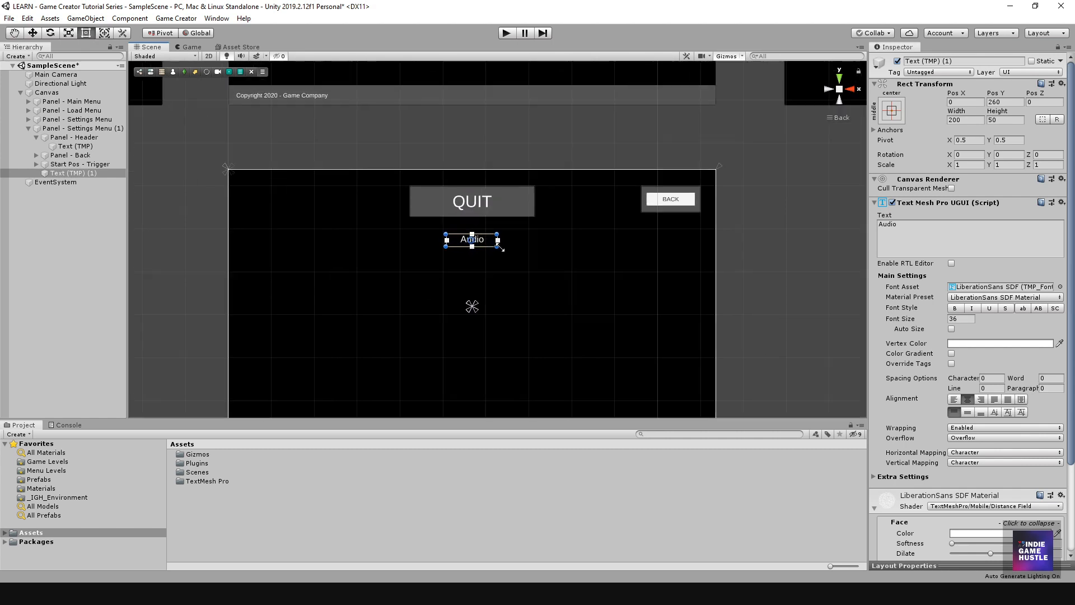
pyautogui.click(935, 231)
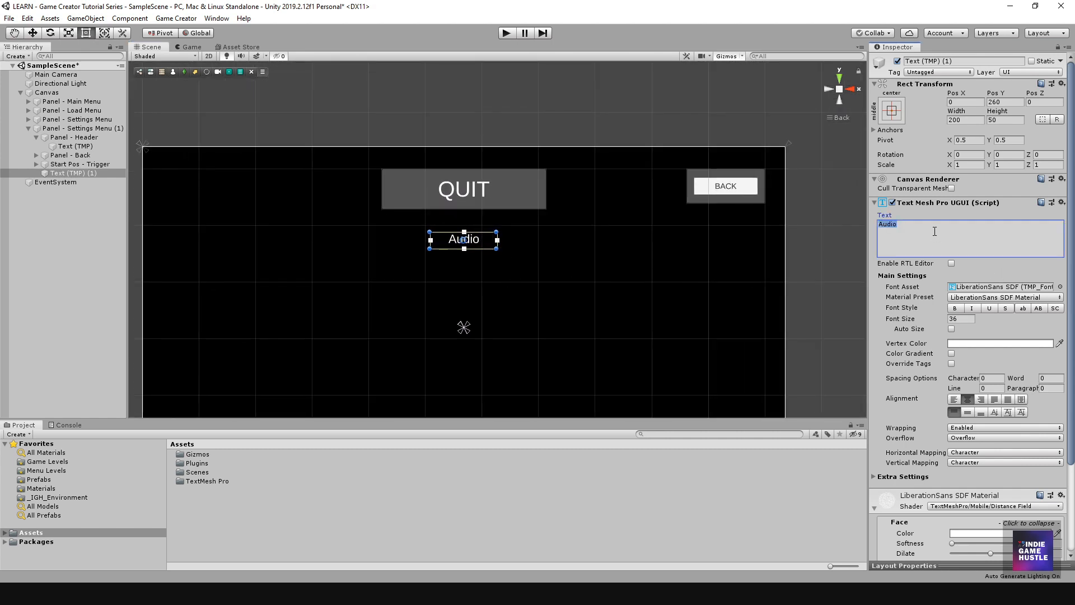
pyautogui.write('Are you sure y')
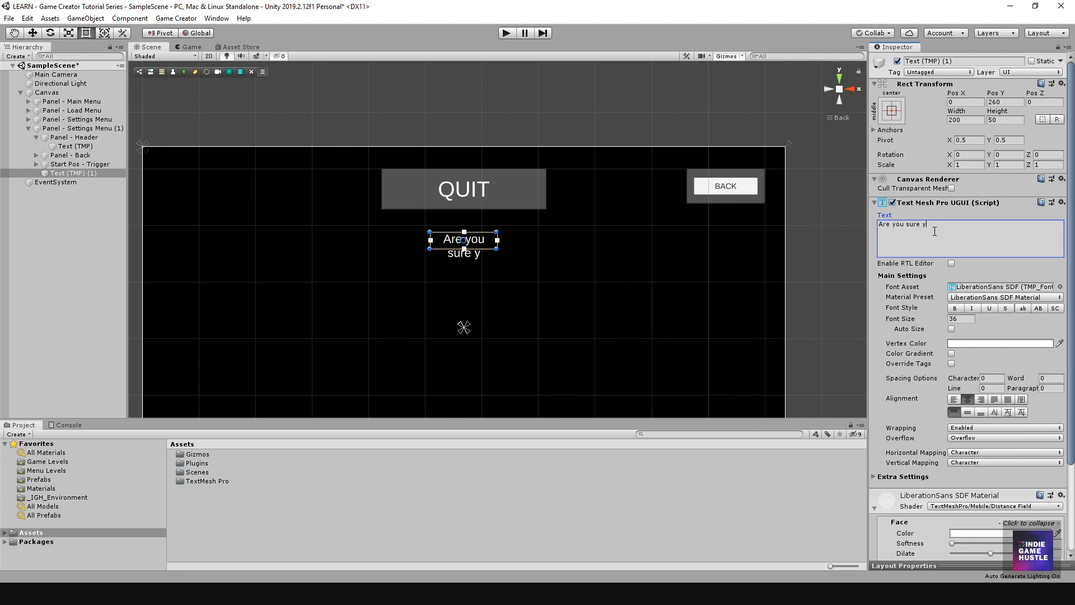
pyautogui.write('ou want to quit')
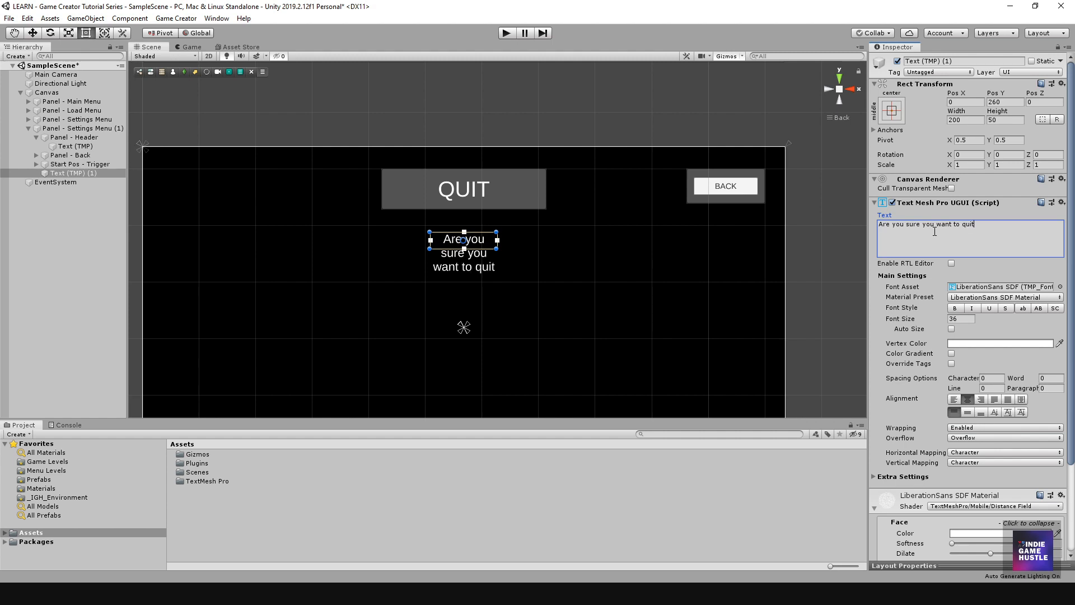
pyautogui.write('?')
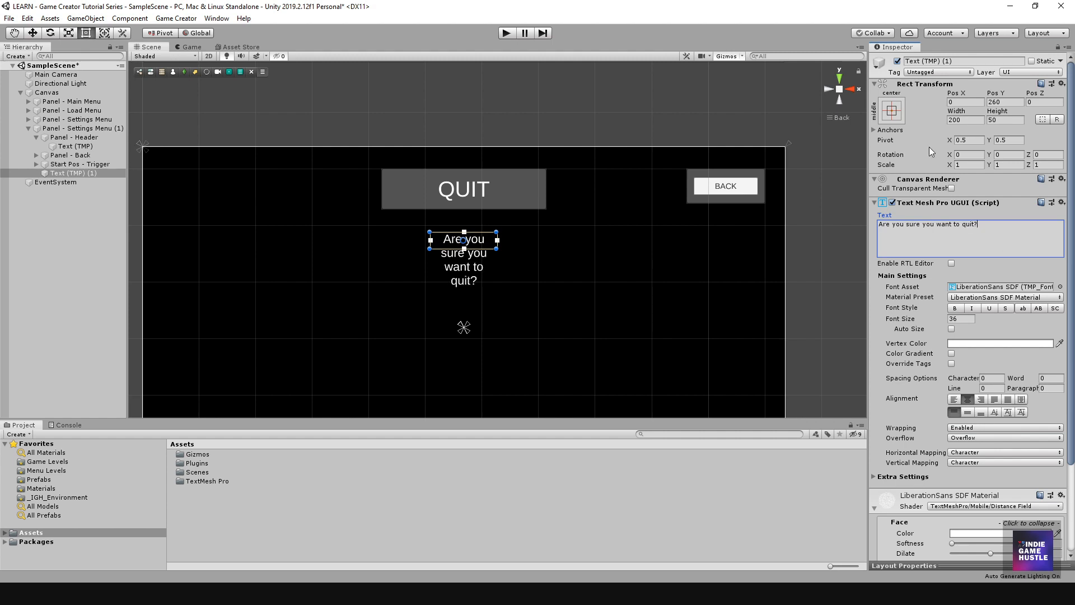
# - Widen the question text to about 765 by 43 and centre it below the QUIT header at about Pos Y 175
pyautogui.moveTo(497, 252); pyautogui.dragTo(687, 246)
pyautogui.moveTo(623, 241); pyautogui.dragTo(526, 273)
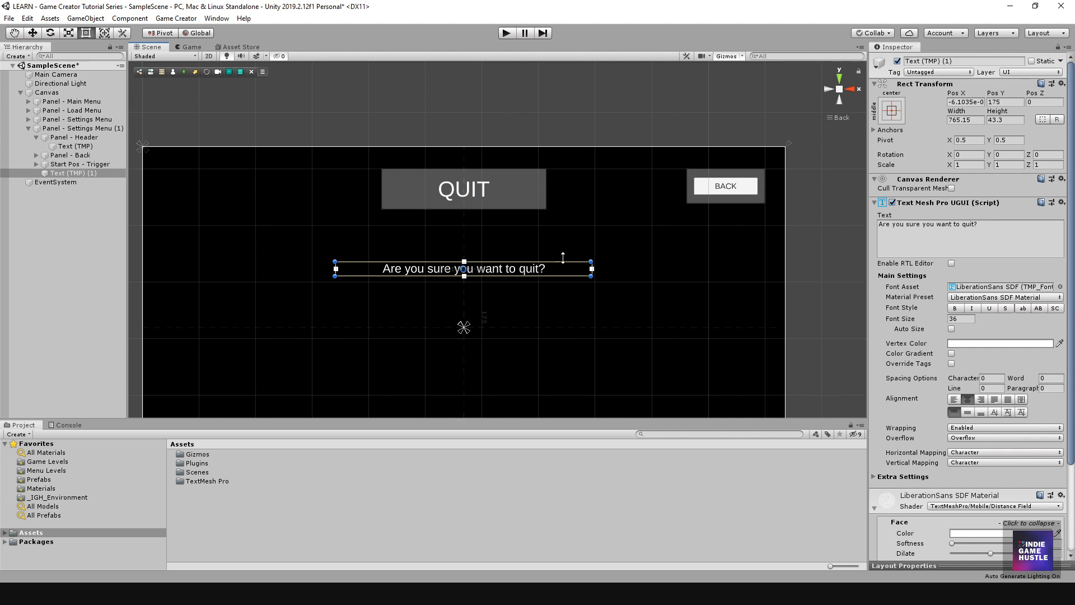
pyautogui.click(96, 226)
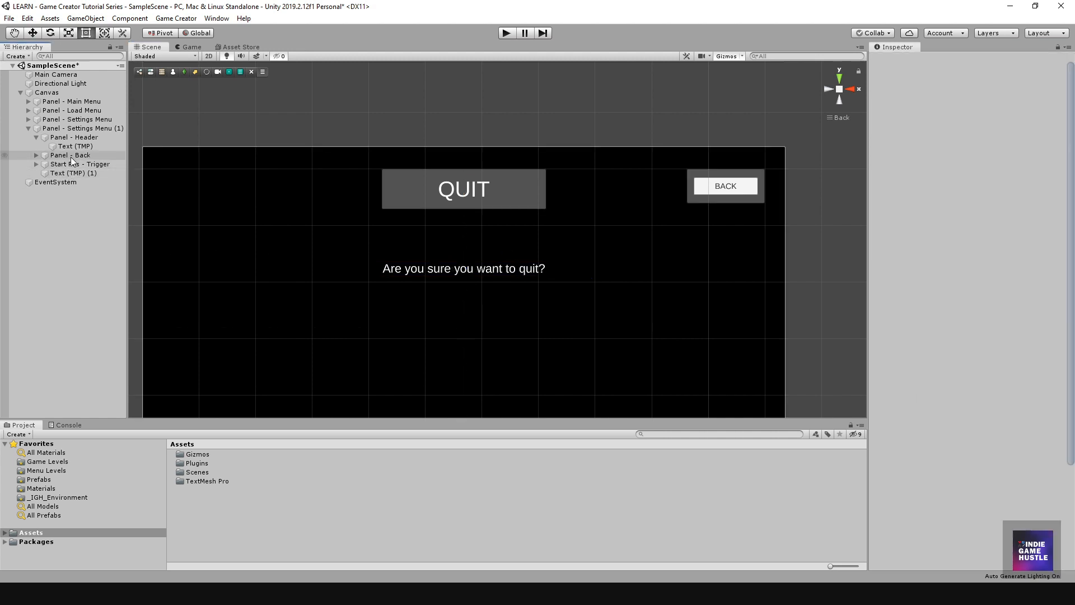
# - Collapse the copied menu's header group and rename Panel - Settings Menu (1) to Panel - Quit Menu
pyautogui.click(36, 138)
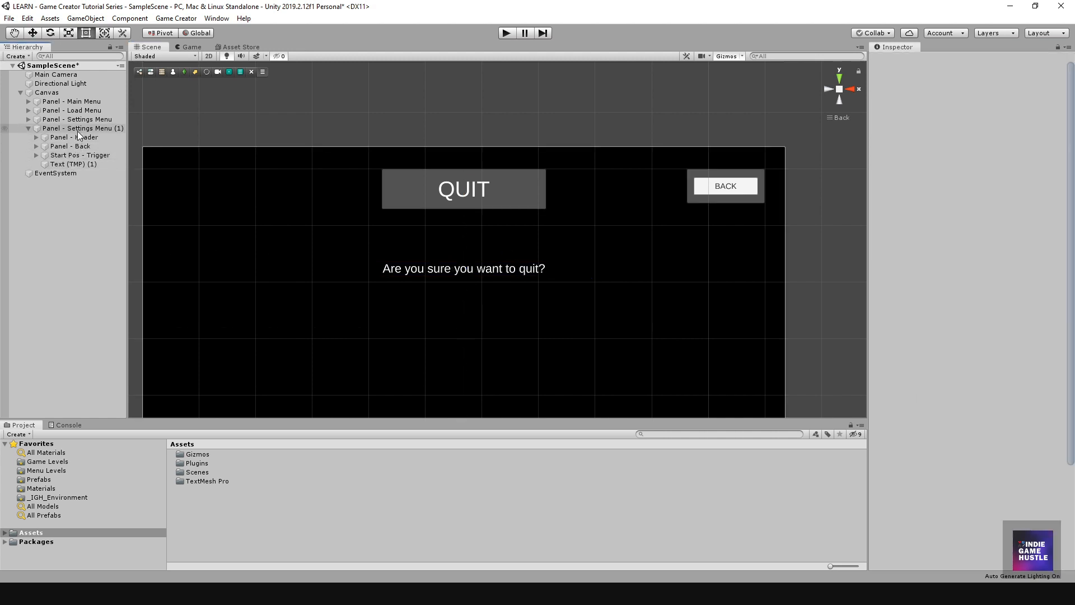
pyautogui.click(77, 129)
pyautogui.click(80, 130)
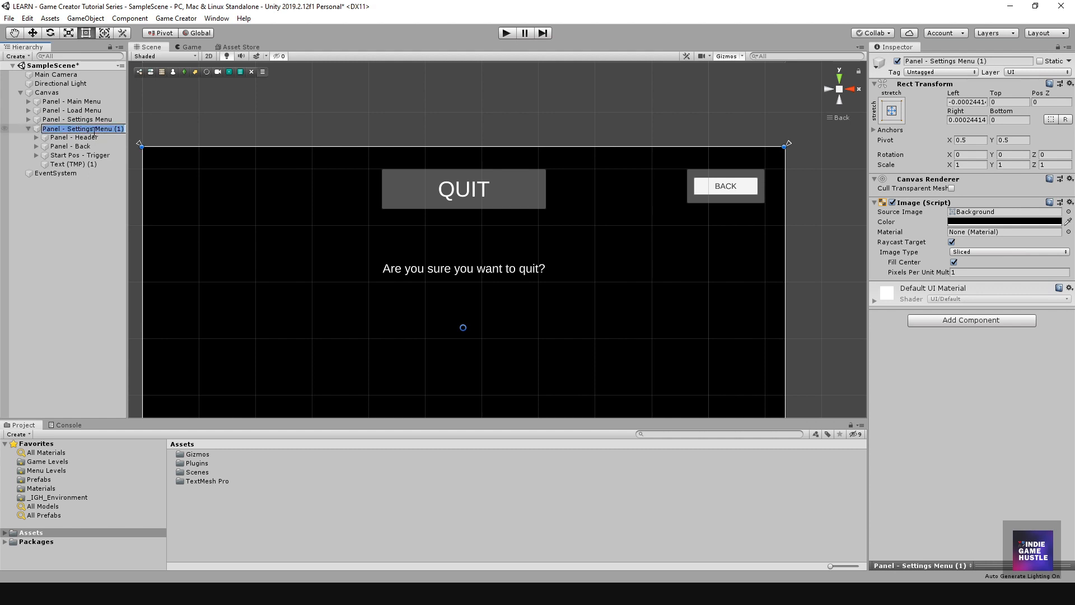
pyautogui.press('End')
pyautogui.press('BackSpace')
pyautogui.press('BackSpace')
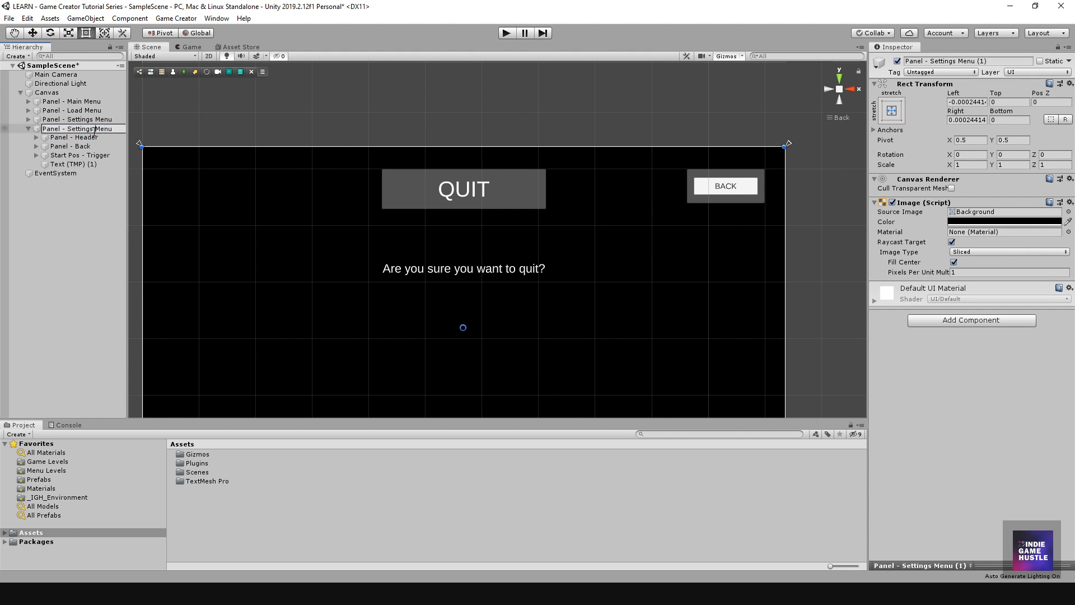
pyautogui.press('BackSpace')
pyautogui.press('BackSpace')
pyautogui.press('BackSpace')
pyautogui.press('BackSpace')
pyautogui.press('BackSpace')
pyautogui.press('BackSpace')
pyautogui.press('Return')
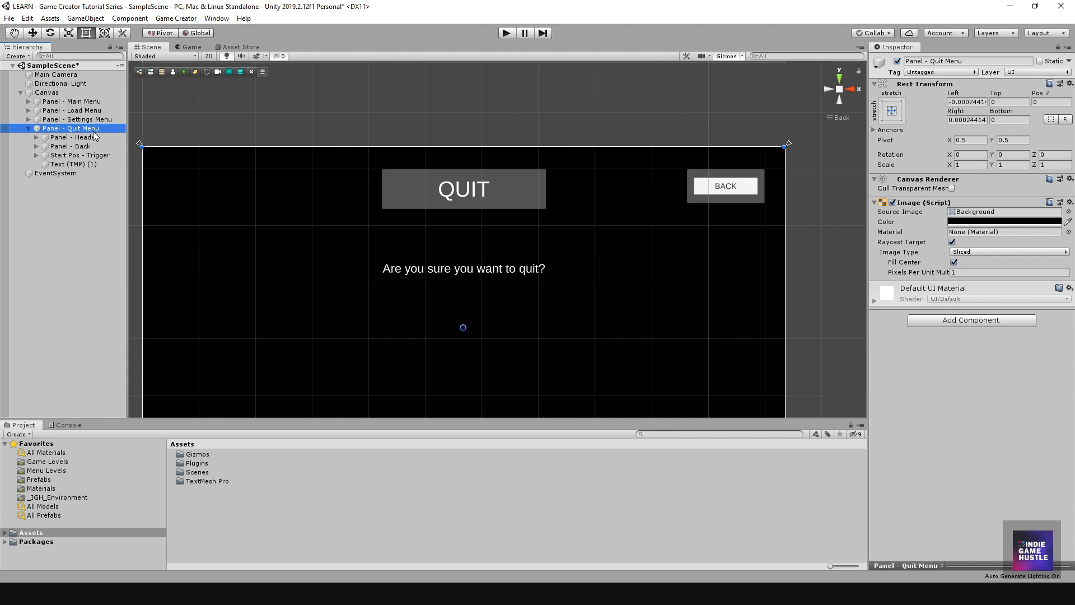
# - Add a UI panel as a child of Panel - Quit Menu
pyautogui.click(93, 134)
pyautogui.click(88, 130)
pyautogui.rightClick(89, 132)
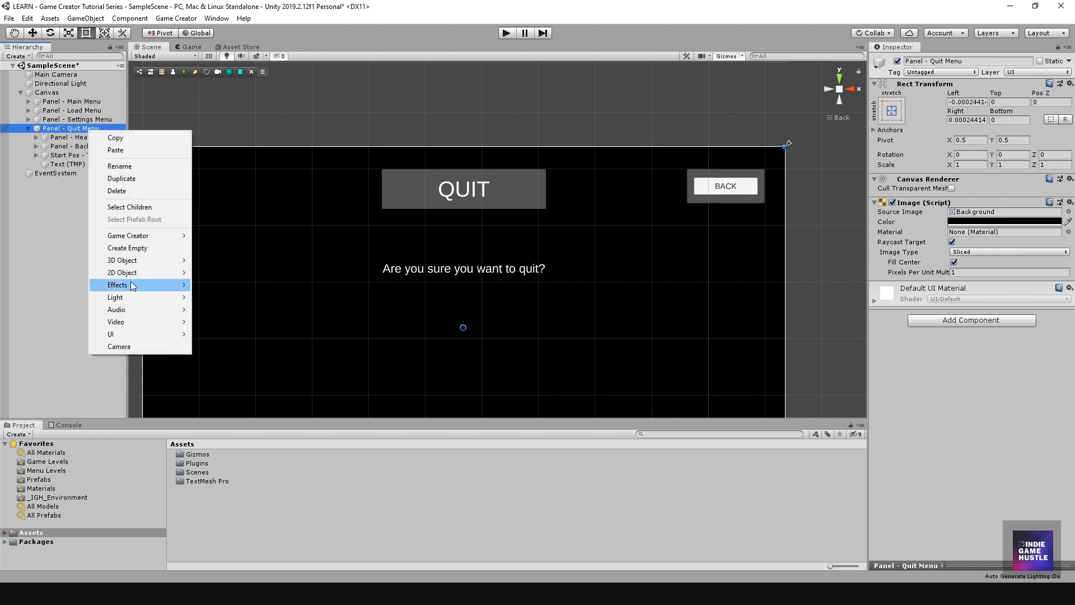
pyautogui.moveTo(152, 330)
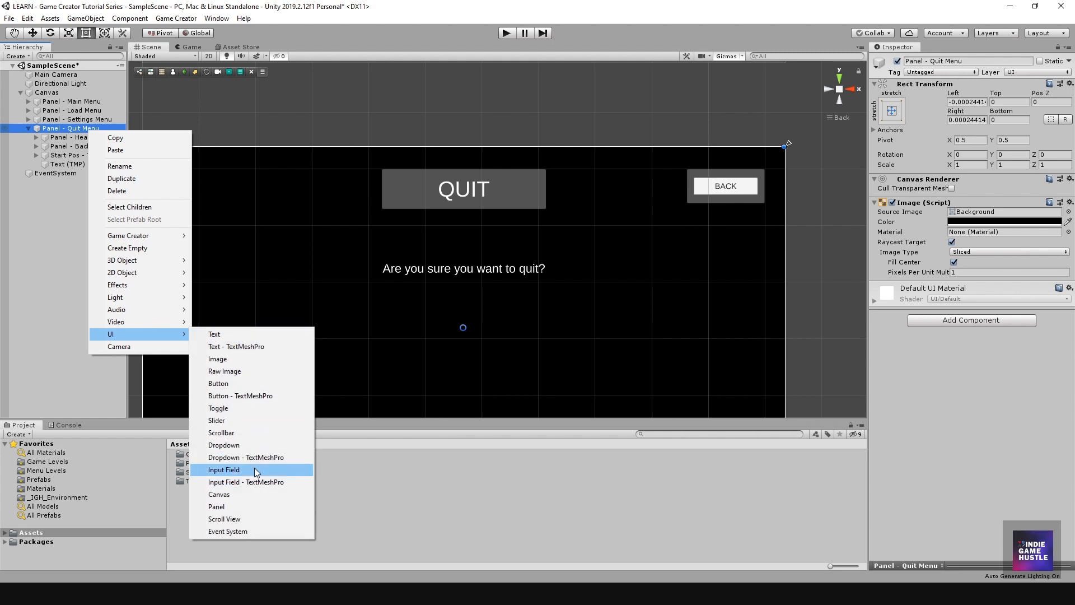
pyautogui.click(229, 506)
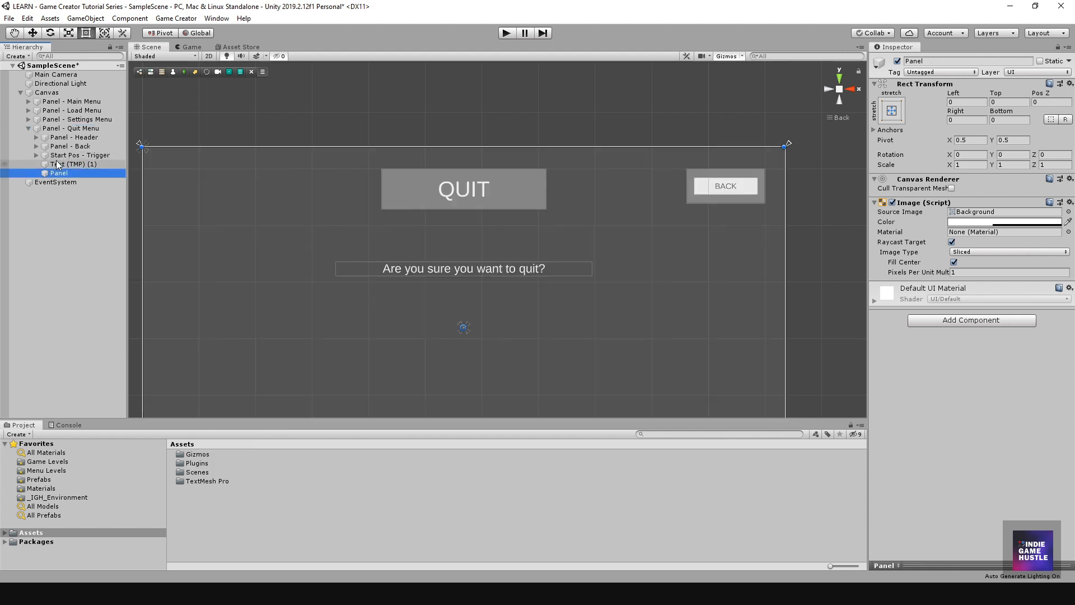
# - Shrink the new panel to a centred strip below the question, about Left 357, Top 421, Right 357, Bottom 529
pyautogui.moveTo(417, 147); pyautogui.dragTo(492, 320)
pyautogui.scroll(-2, 463, 354)
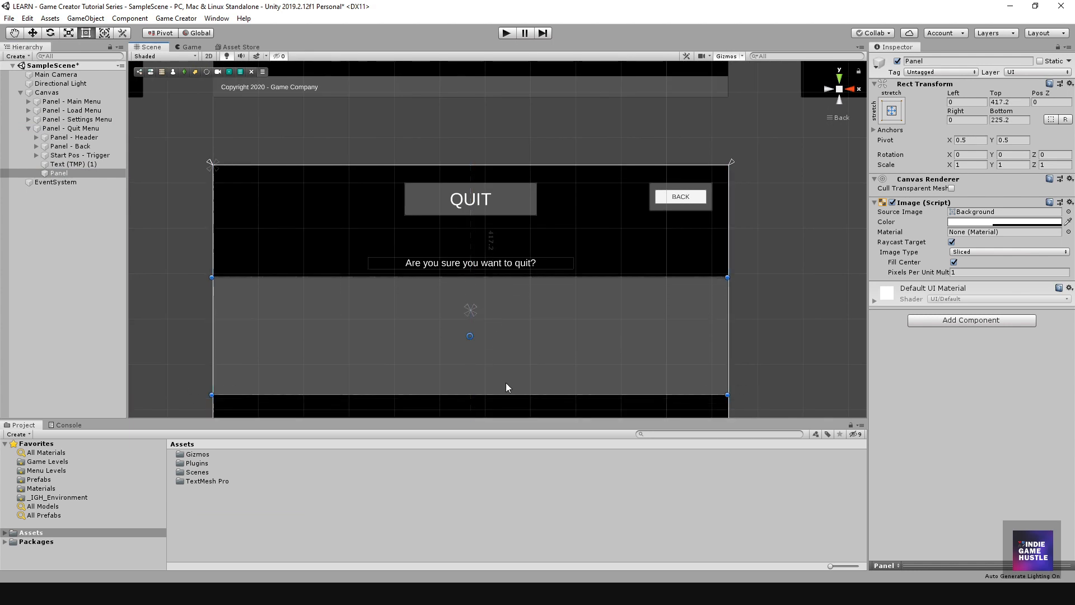
pyautogui.moveTo(500, 393); pyautogui.dragTo(492, 311)
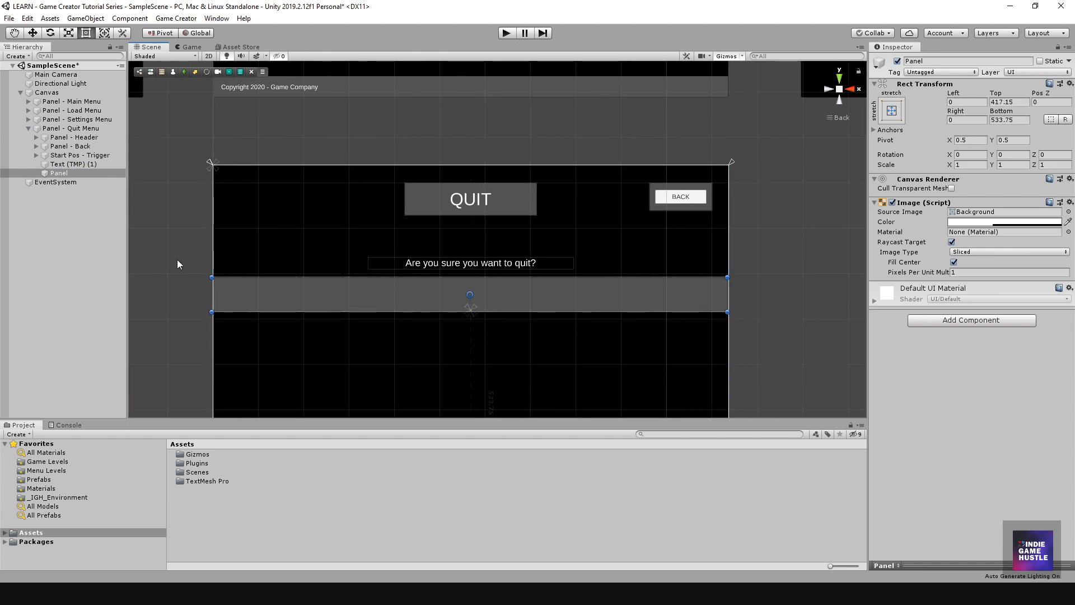
pyautogui.moveTo(213, 297); pyautogui.dragTo(401, 294)
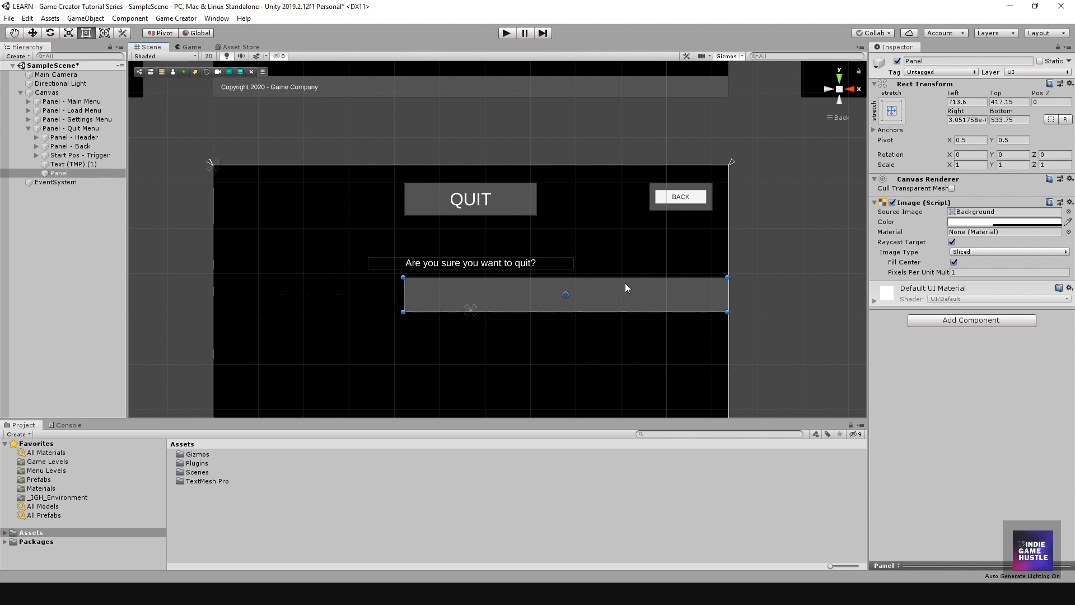
pyautogui.moveTo(626, 288); pyautogui.dragTo(516, 296)
# - Rename the new panel in the quit menu to Panel - Buttons
pyautogui.click(52, 182)
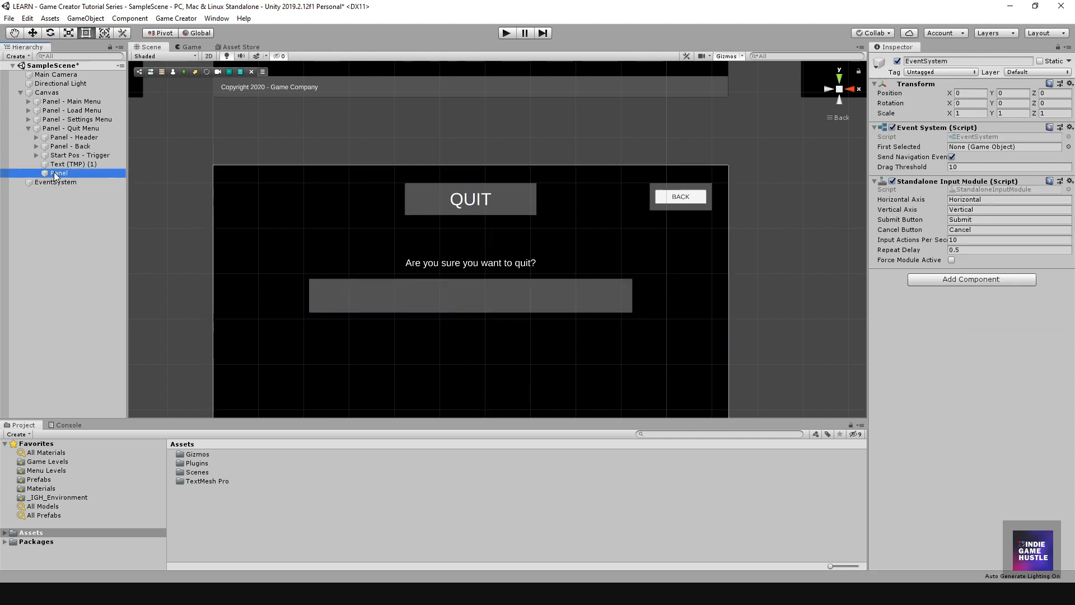
pyautogui.click(59, 173)
pyautogui.click(63, 173)
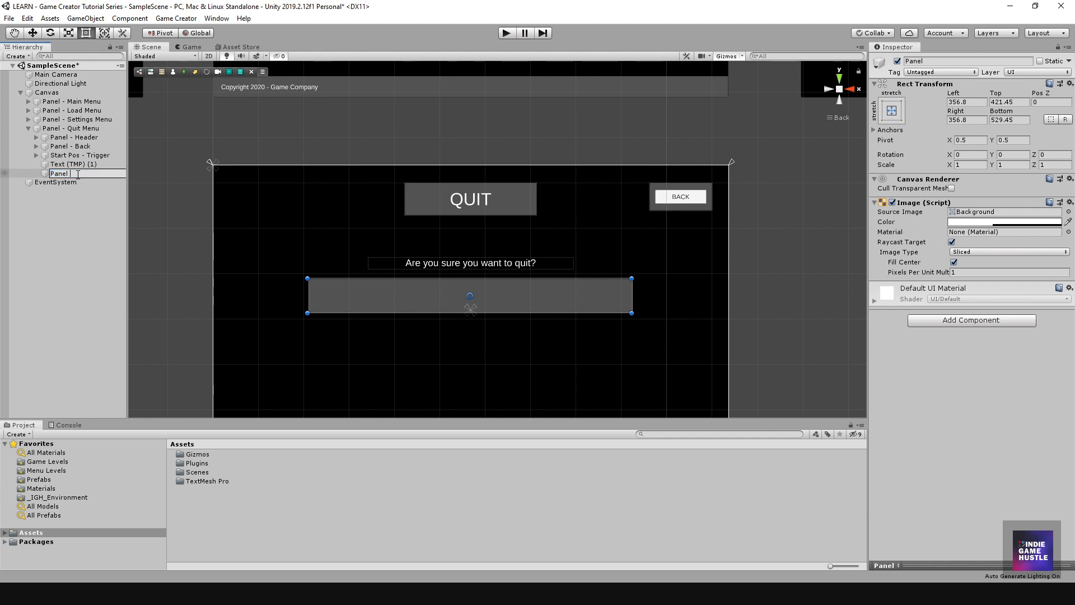
pyautogui.press('Return')
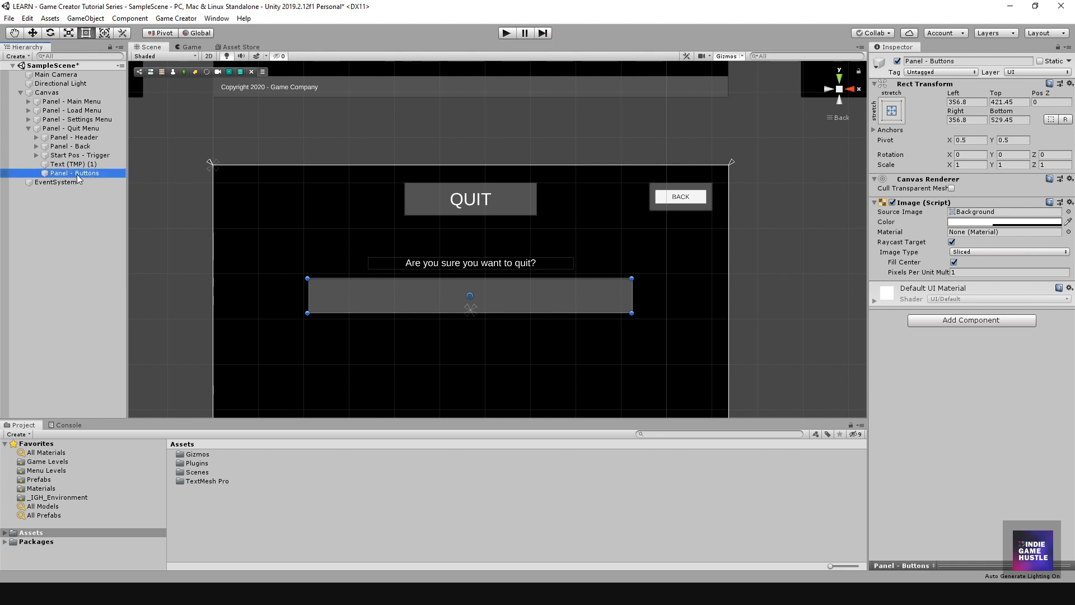
# - Add a TextMeshPro button inside Panel - Buttons and enlarge it evenly to about 220 by 53
pyautogui.rightClick(77, 173)
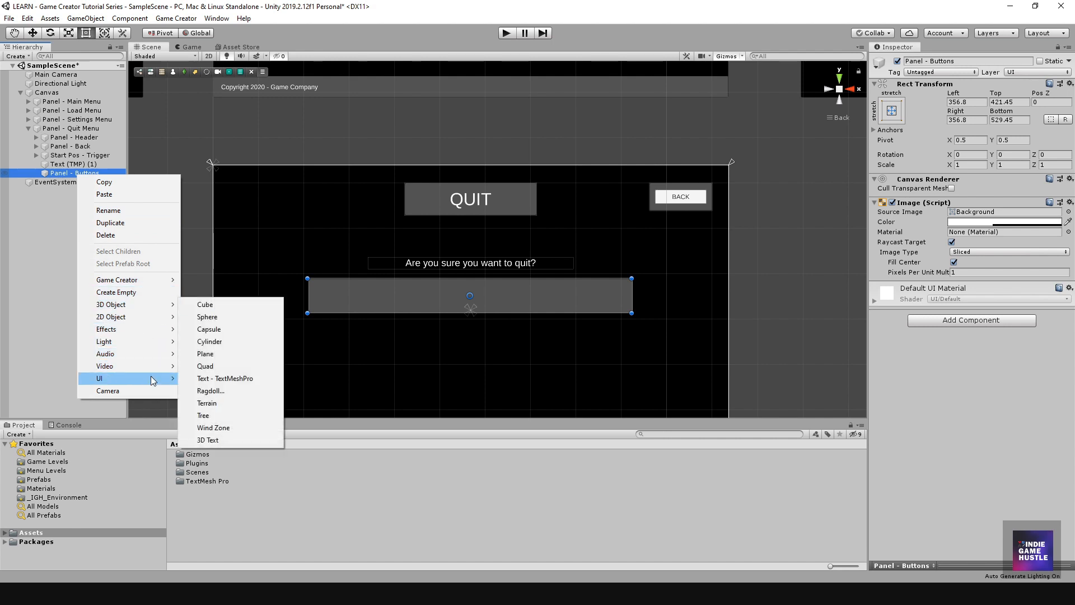
pyautogui.moveTo(152, 379)
pyautogui.click(246, 439)
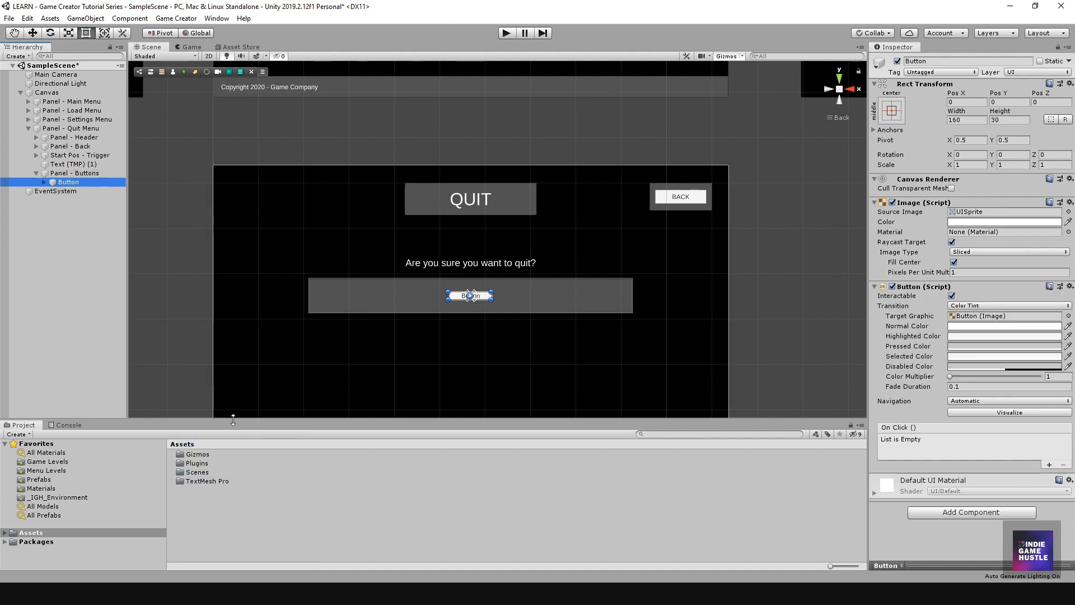
pyautogui.click(43, 182)
pyautogui.moveTo(448, 300)
pyautogui.mouseDown()
pyautogui.moveTo(379, 294)
pyautogui.moveTo(457, 297)
pyautogui.mouseUp()
# - Duplicate the button inside Panel - Buttons
pyautogui.click(67, 224)
pyautogui.click(68, 183)
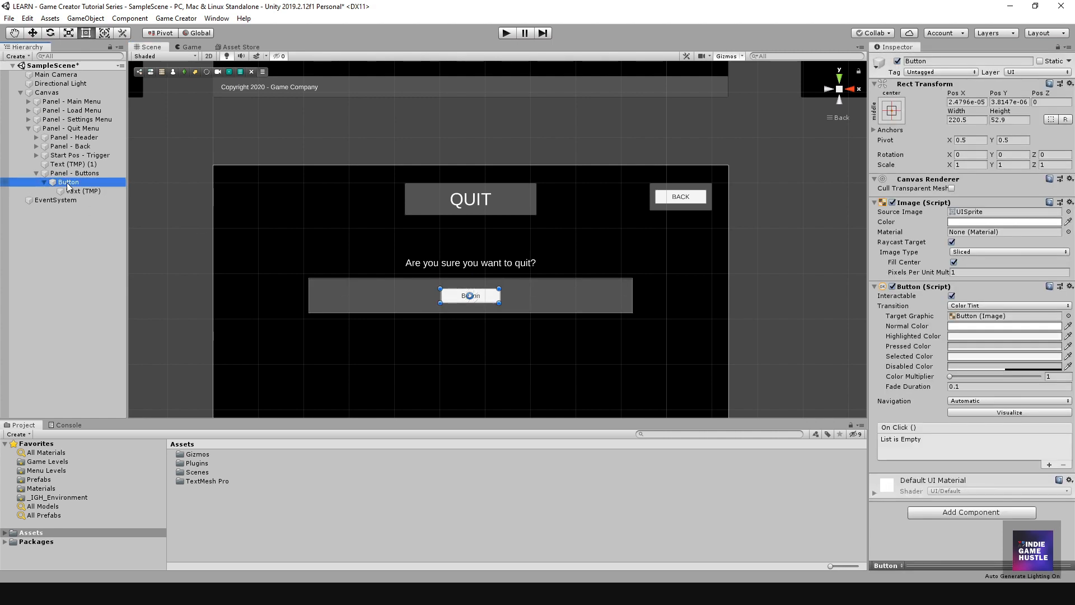
pyautogui.hotkey('ctrl', 'd')
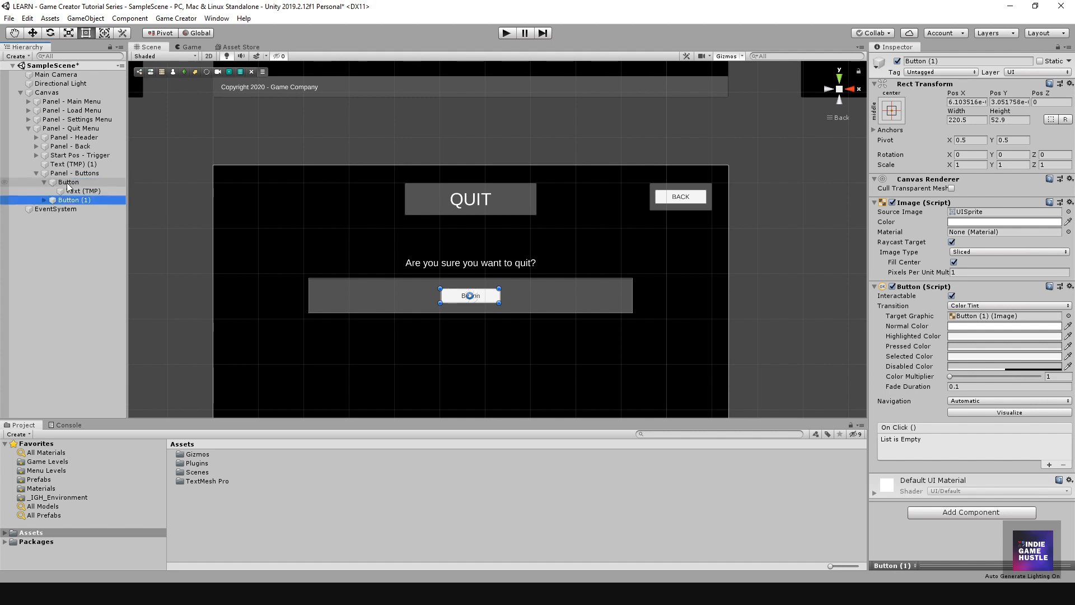
pyautogui.click(87, 261)
# - Add a Horizontal Layout Group to Panel - Buttons with its child alignment set to Middle Center
pyautogui.click(71, 175)
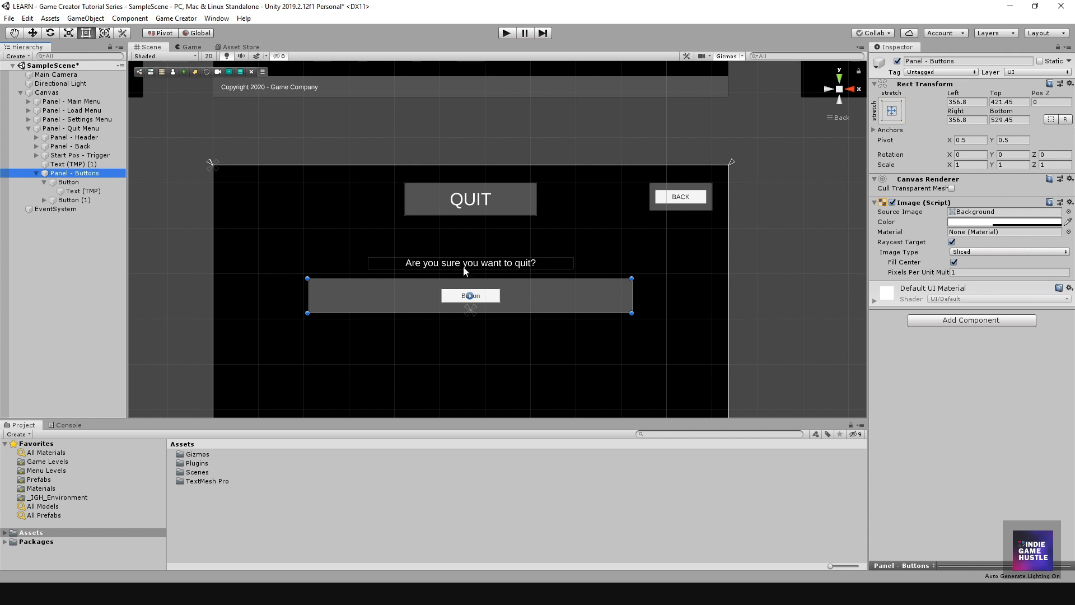
pyautogui.scroll(-2, 473, 236)
pyautogui.scroll(1, 467, 254)
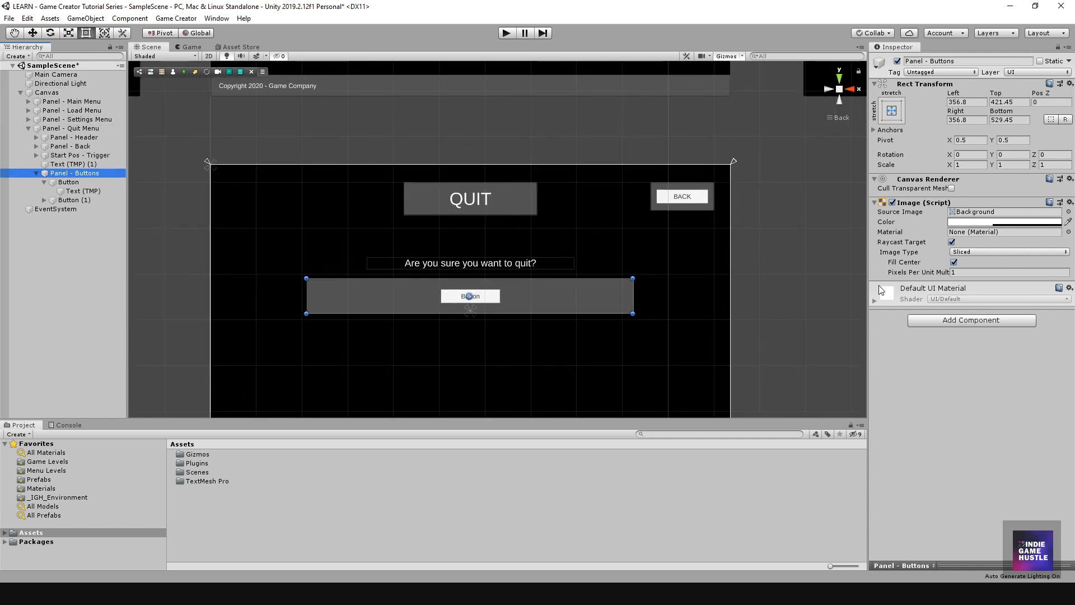
pyautogui.click(932, 320)
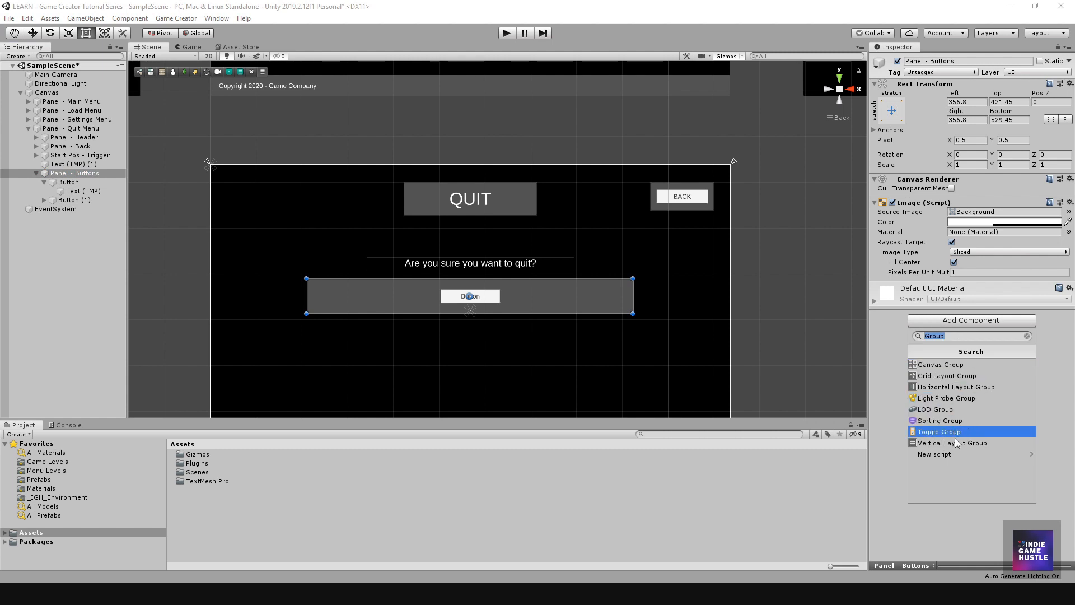
pyautogui.click(949, 387)
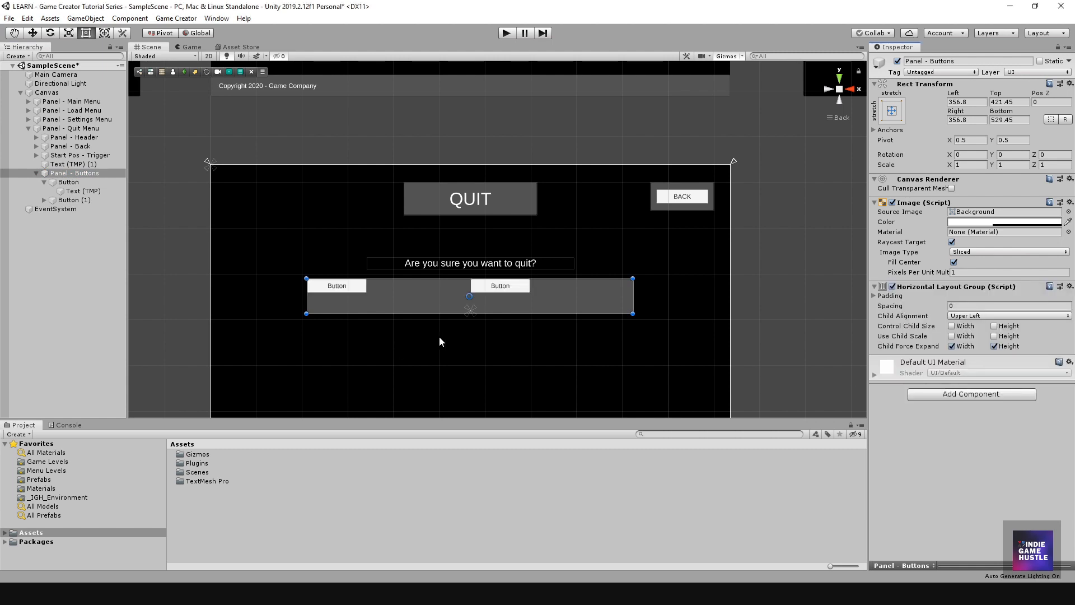
pyautogui.click(986, 317)
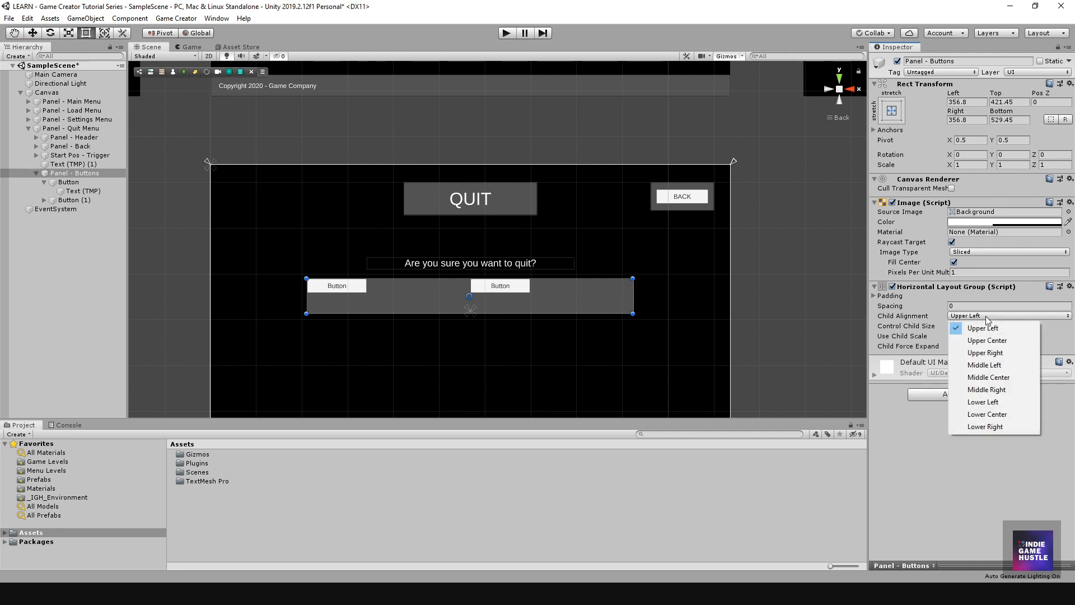
pyautogui.click(988, 377)
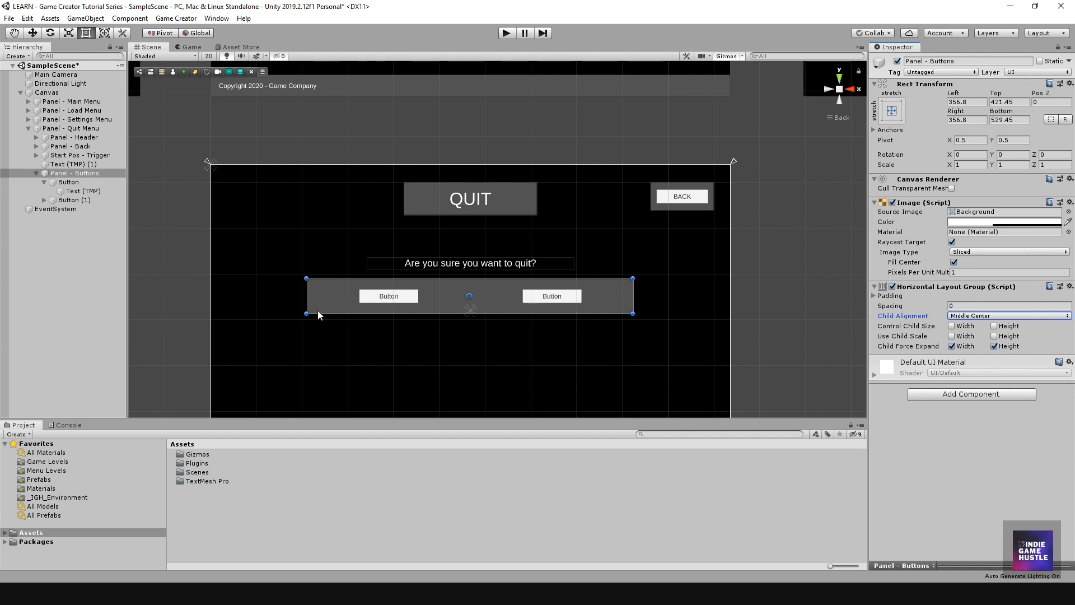
# - Tighten Panel - Buttons around its two buttons and centre it below the question, about Left 694, Top 453, Right 694, Bottom 539
pyautogui.moveTo(309, 304); pyautogui.dragTo(471, 307)
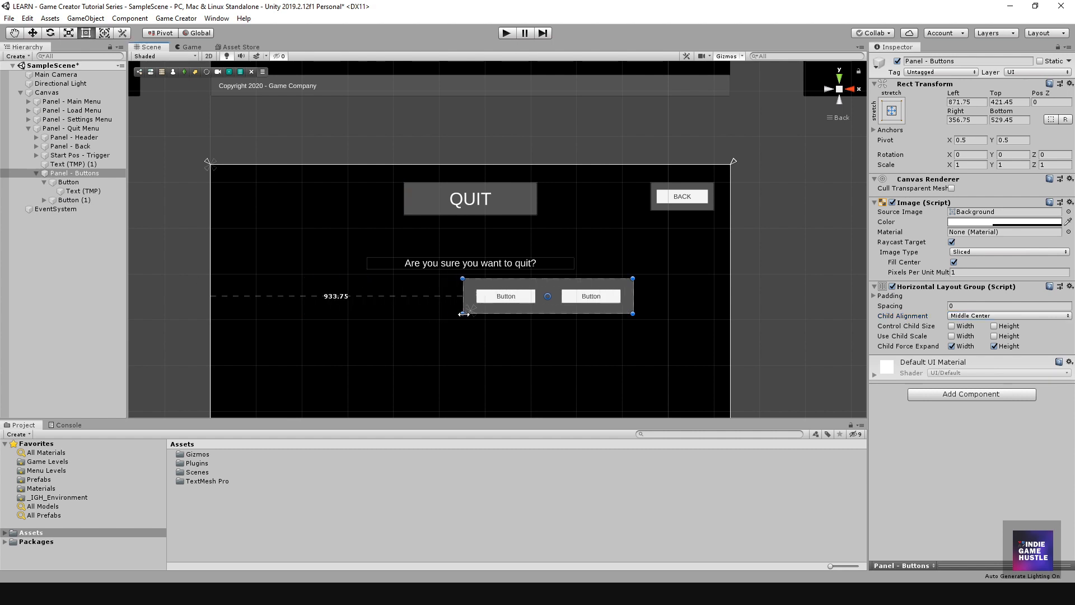
pyautogui.moveTo(547, 308); pyautogui.dragTo(463, 319)
pyautogui.scroll(4, 461, 303)
pyautogui.moveTo(321, 331); pyautogui.dragTo(360, 338)
pyautogui.moveTo(475, 346); pyautogui.dragTo(451, 342)
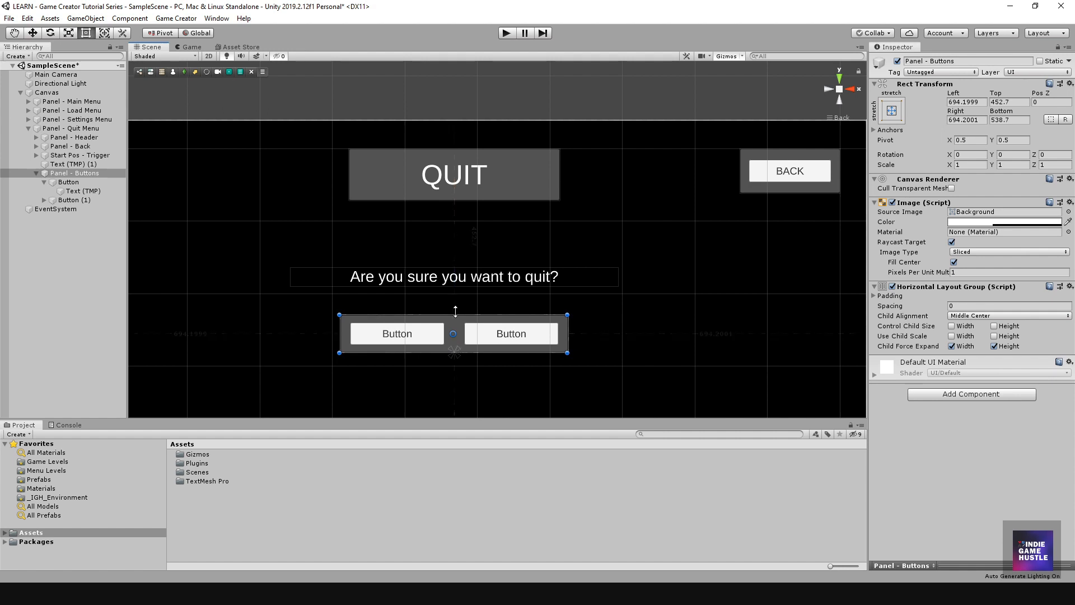
# - Rename the first button inside Panel - Buttons to "Yes - Button"
pyautogui.scroll(-5, 452, 343)
pyautogui.scroll(5, 469, 231)
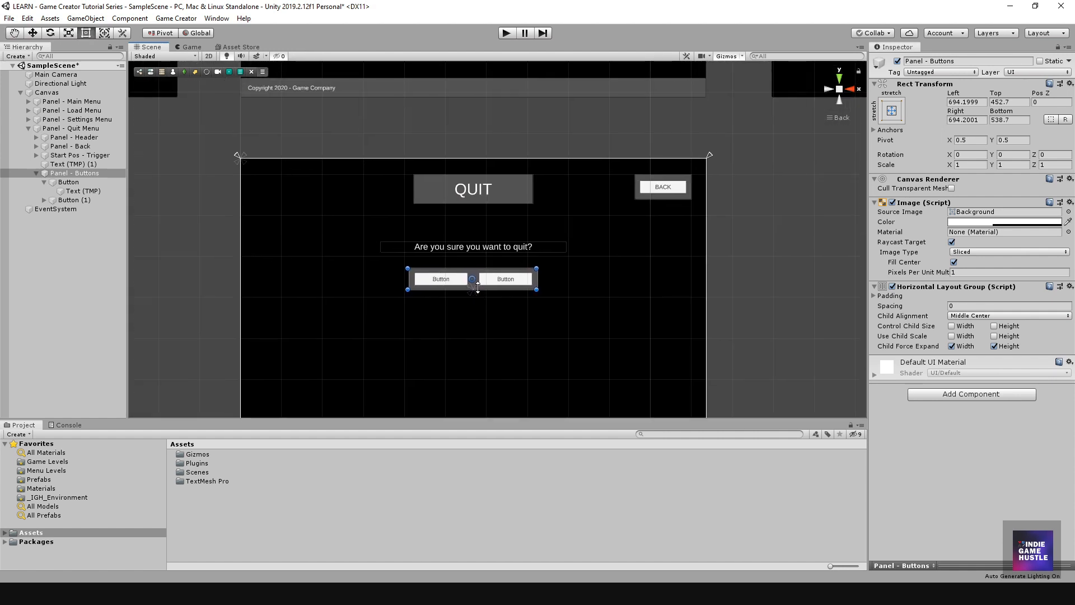
pyautogui.scroll(-3, 500, 265)
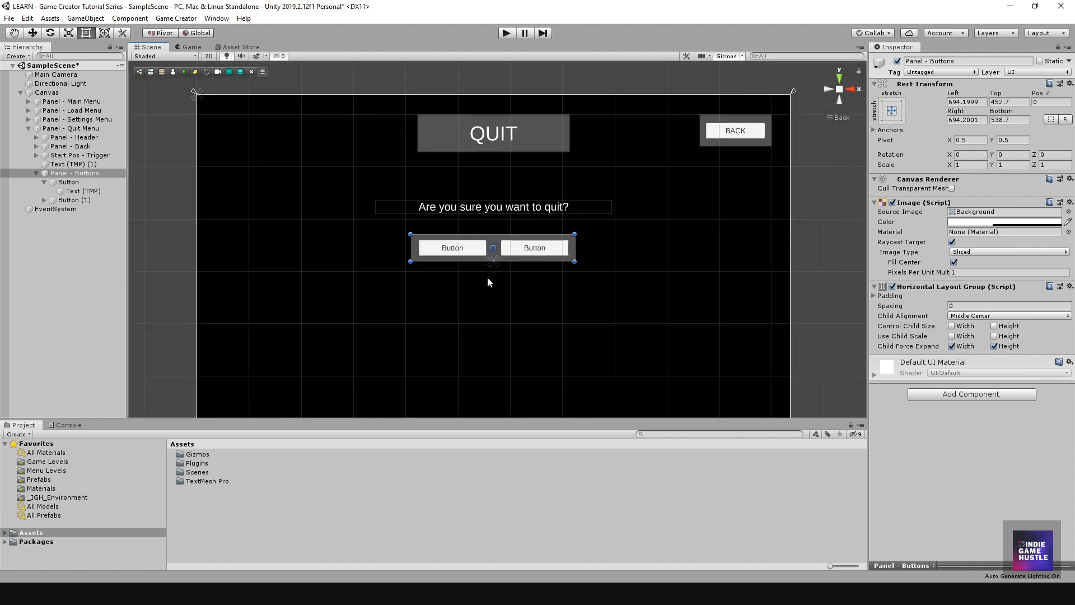
pyautogui.click(64, 232)
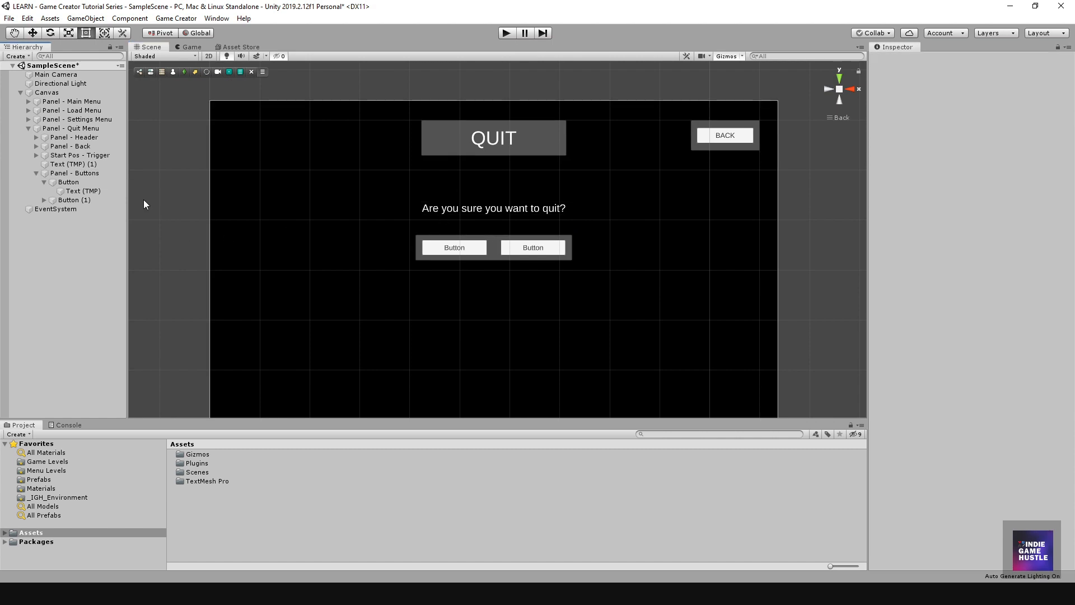
pyautogui.click(66, 183)
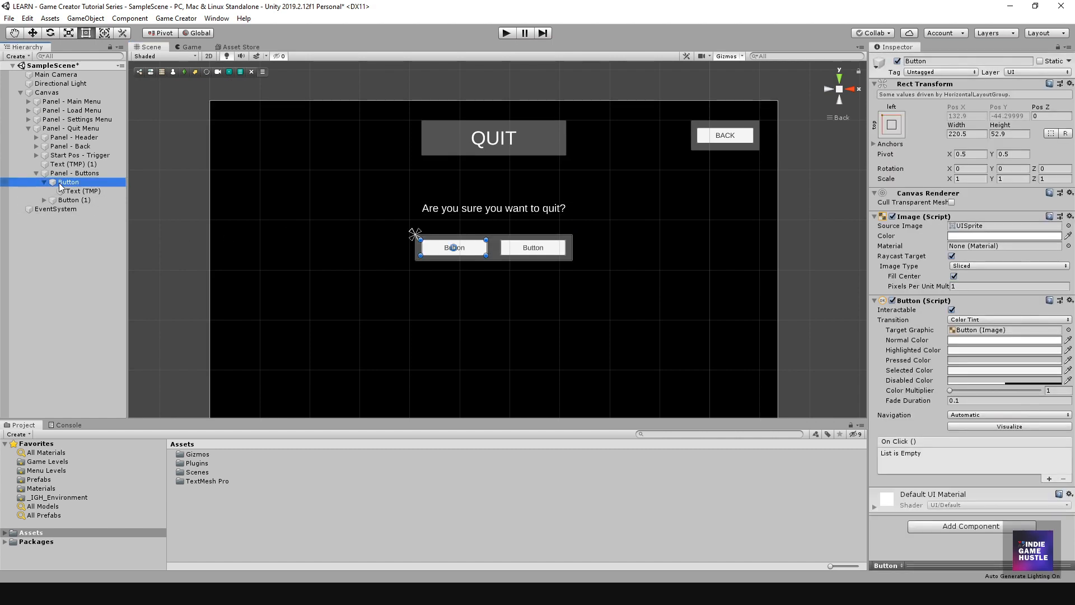
pyautogui.click(62, 183)
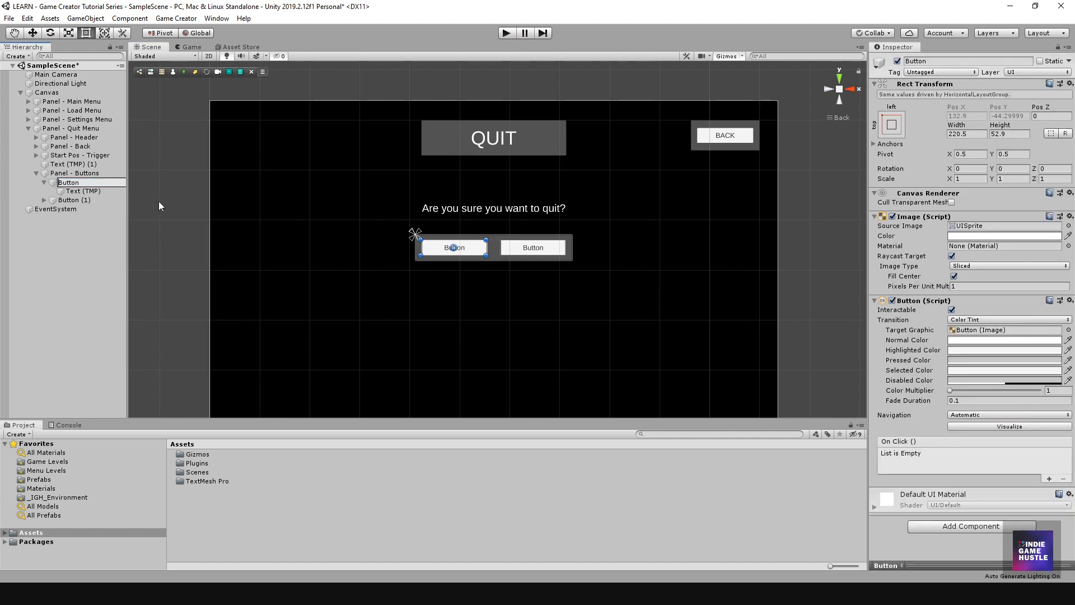
pyautogui.write('Yes -')
pyautogui.press('Return')
# - Set the label text of the Yes - Button to "YES"
pyautogui.click(80, 190)
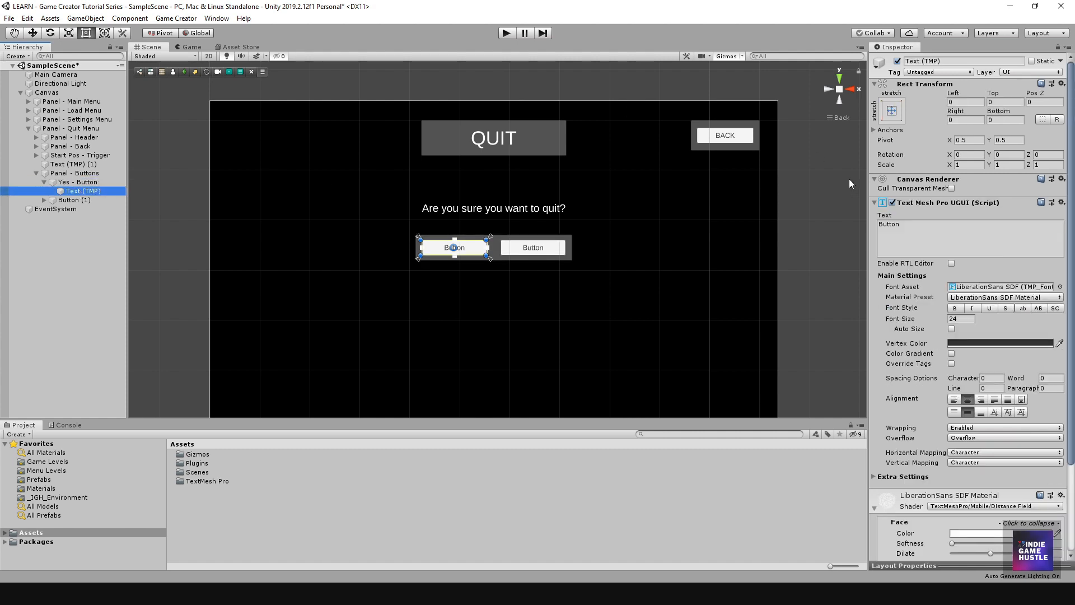
pyautogui.doubleClick(896, 224)
pyautogui.write('YES')
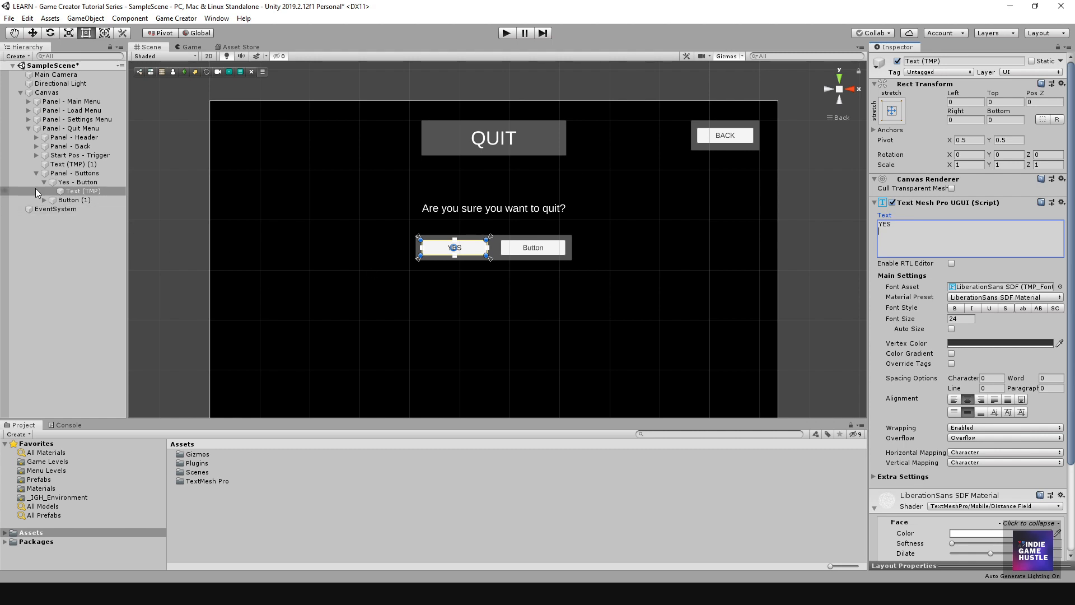
# - Set the label text of the second button, Button (1), to "NO"
pyautogui.click(45, 200)
pyautogui.click(98, 210)
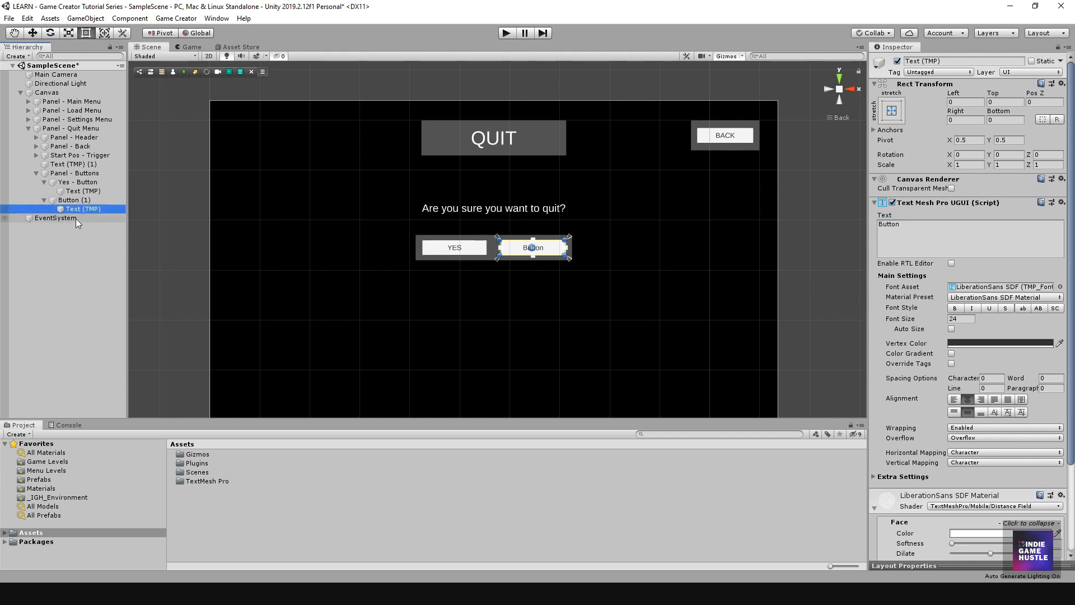
pyautogui.click(922, 228)
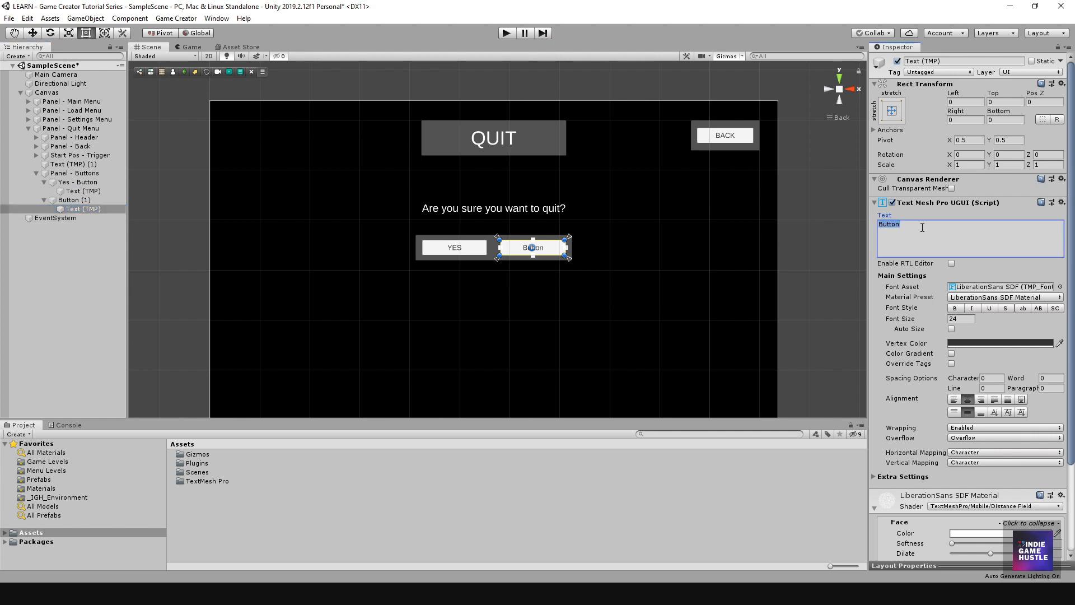
pyautogui.write('NP')
pyautogui.click(89, 259)
pyautogui.scroll(-3, 550, 281)
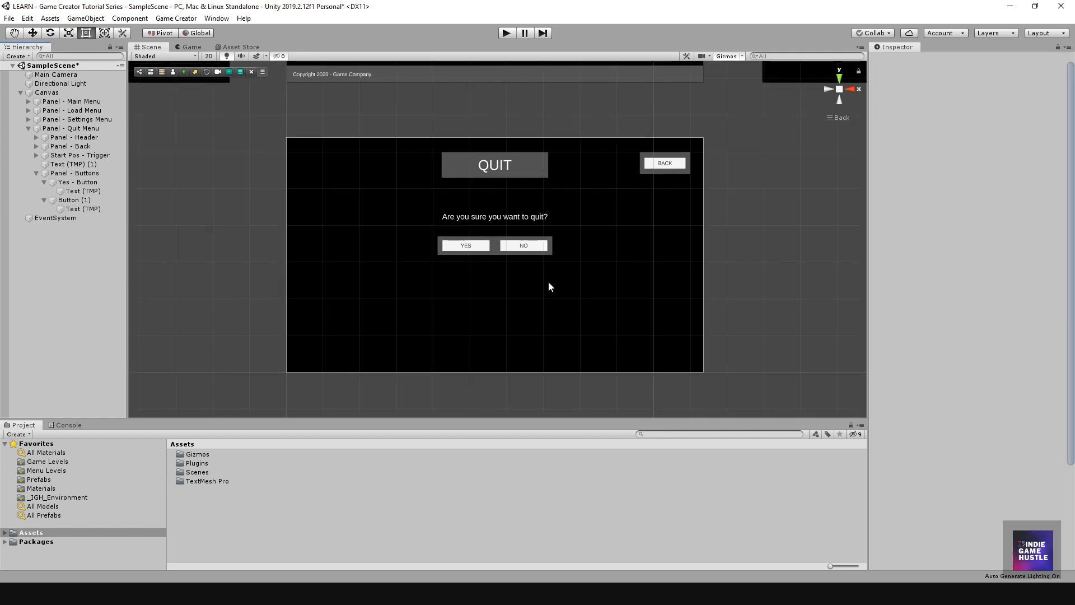
pyautogui.scroll(2, 548, 287)
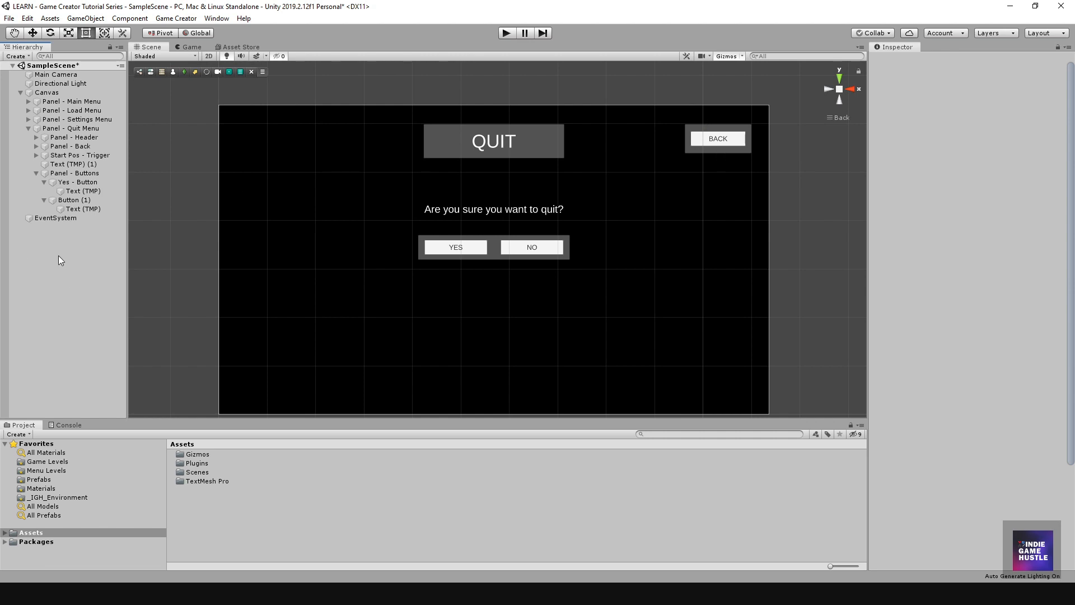
pyautogui.scroll(1, 532, 280)
pyautogui.scroll(-3, 519, 290)
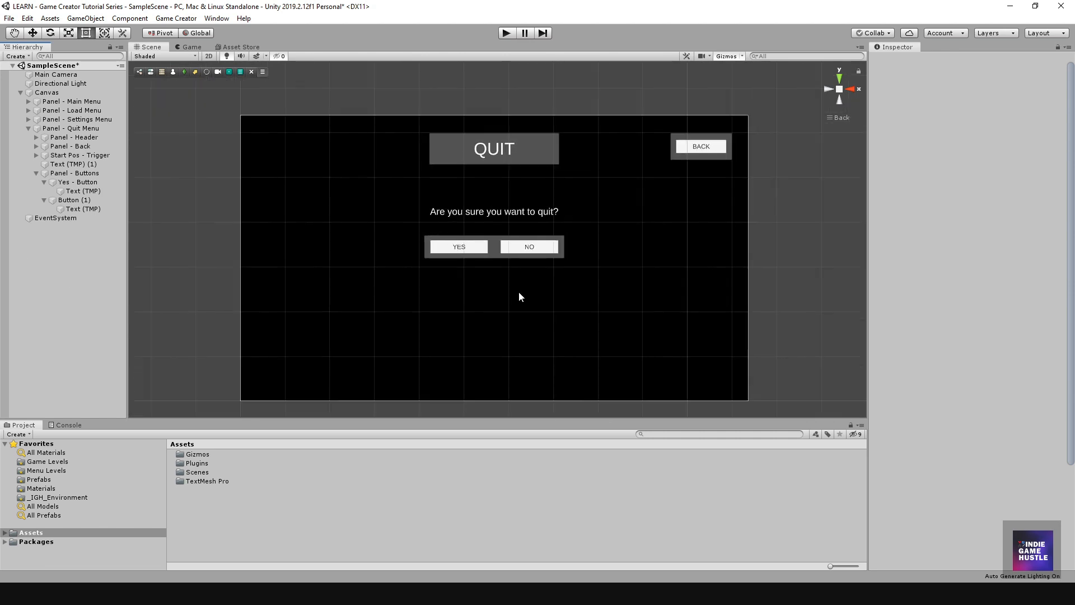
pyautogui.moveTo(512, 302); pyautogui.dragTo(509, 307, button='middle')
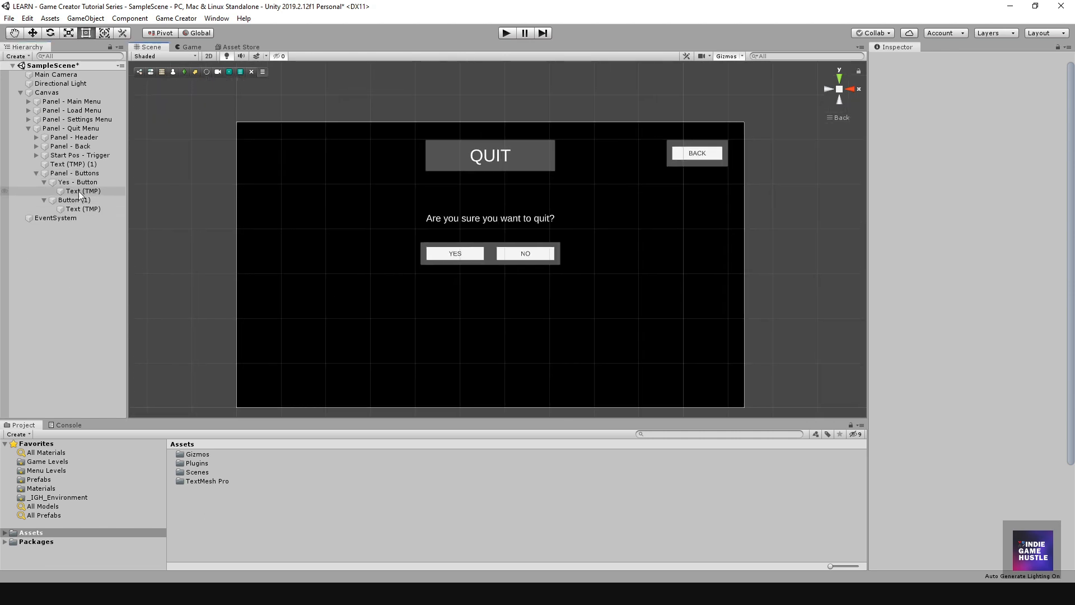
# - Delete Panel - Back from Panel - Quit Menu
pyautogui.click(70, 147)
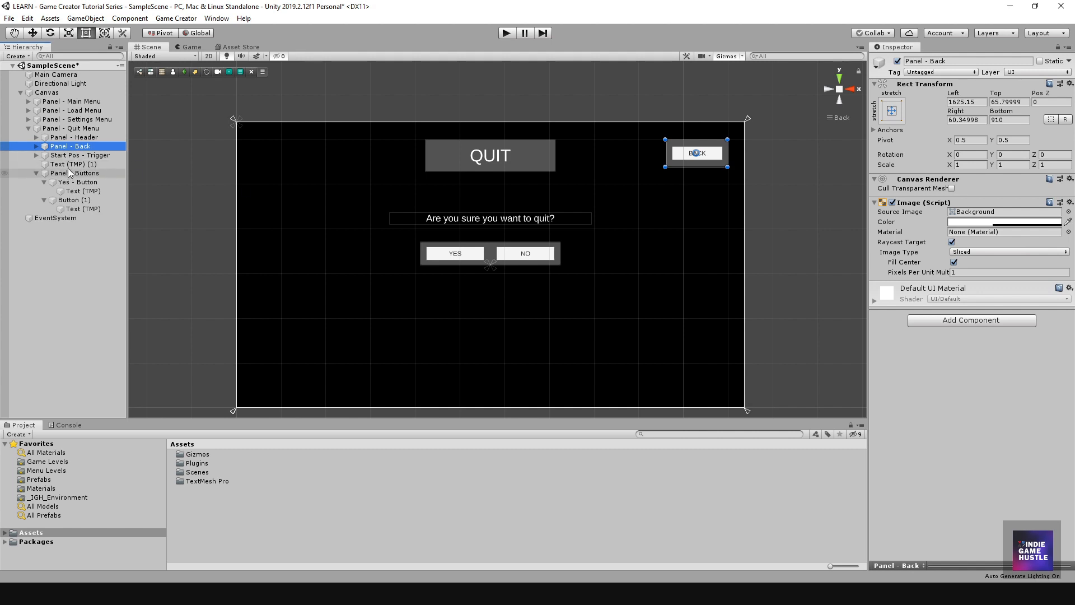
pyautogui.press('Delete')
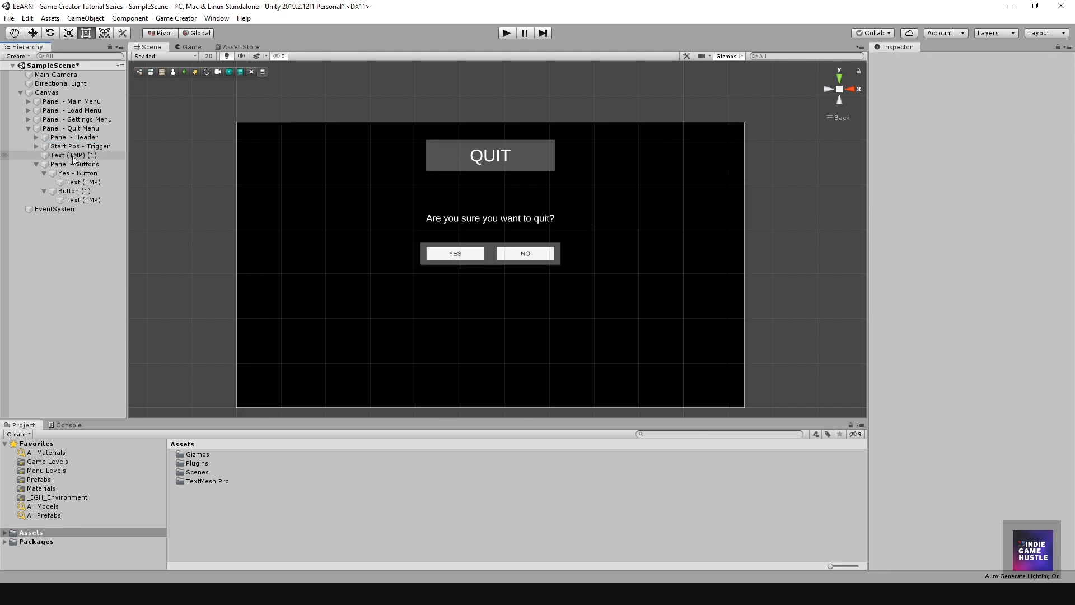
pyautogui.scroll(2, 445, 226)
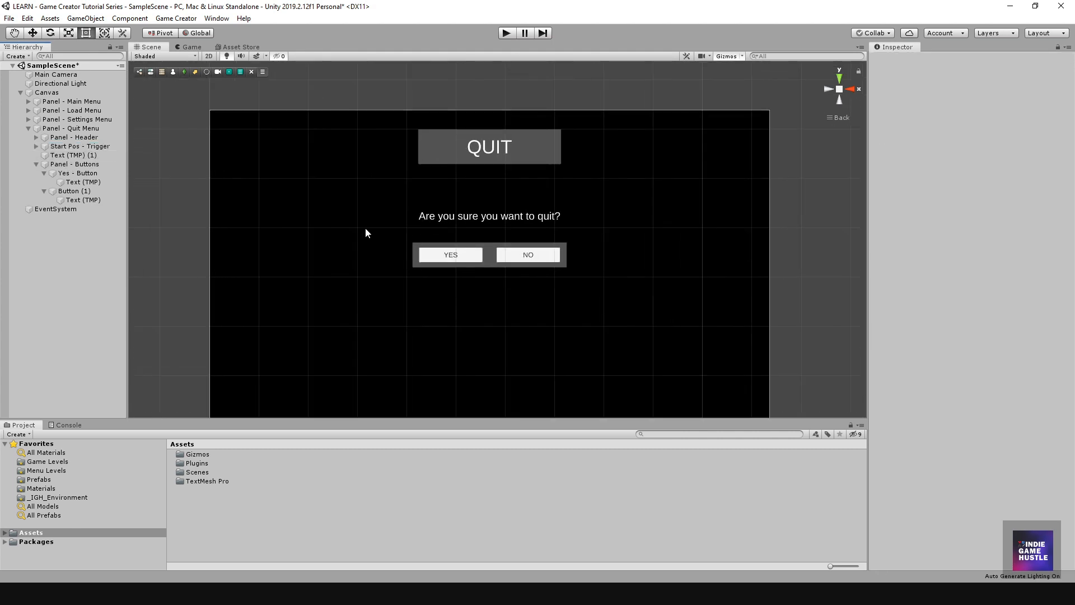
# - Collapse both quit buttons in the hierarchy and examine the quit menu's layout, question text and two buttons
pyautogui.click(44, 190)
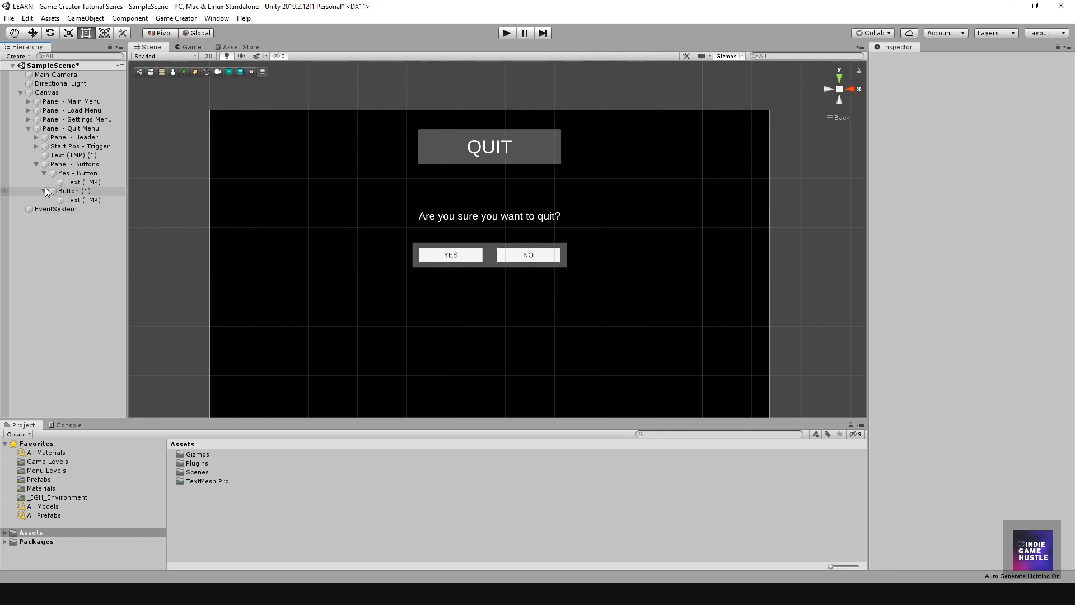
pyautogui.click(44, 174)
pyautogui.click(247, 207)
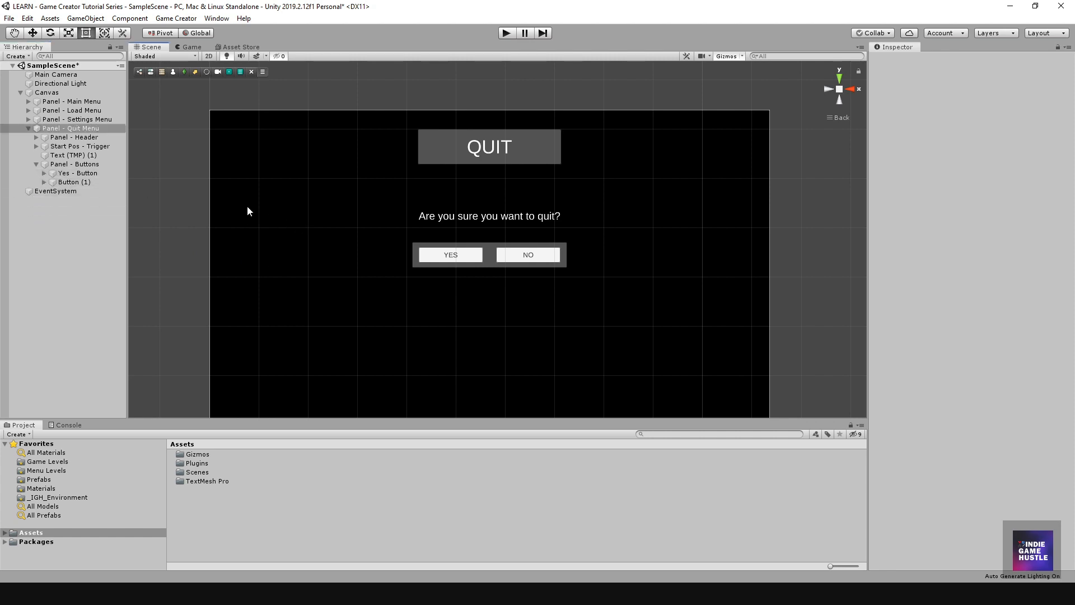
pyautogui.scroll(-1, 422, 271)
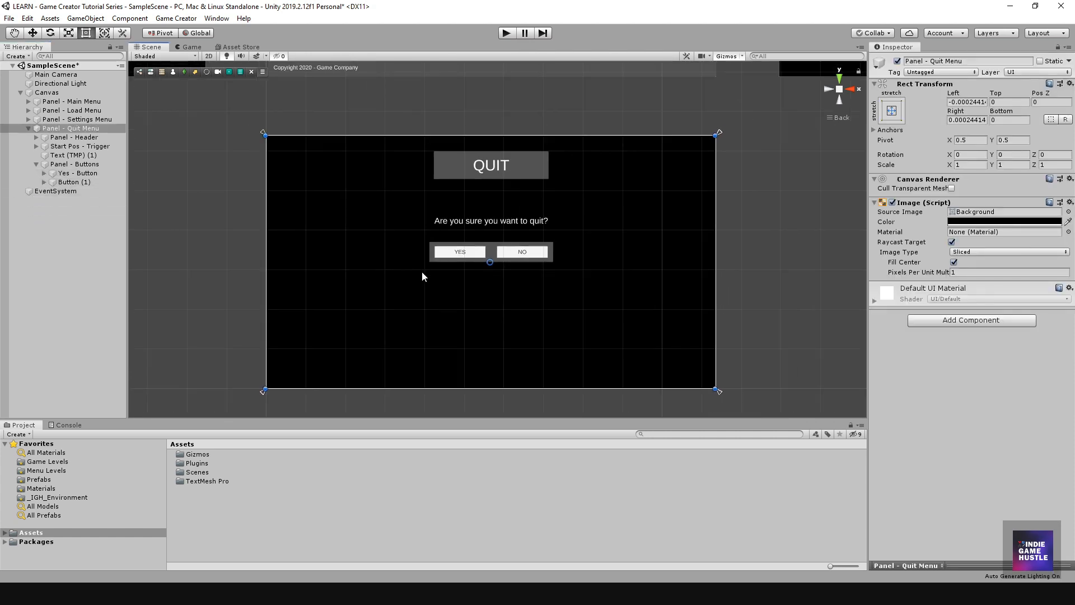
pyautogui.scroll(2, 421, 271)
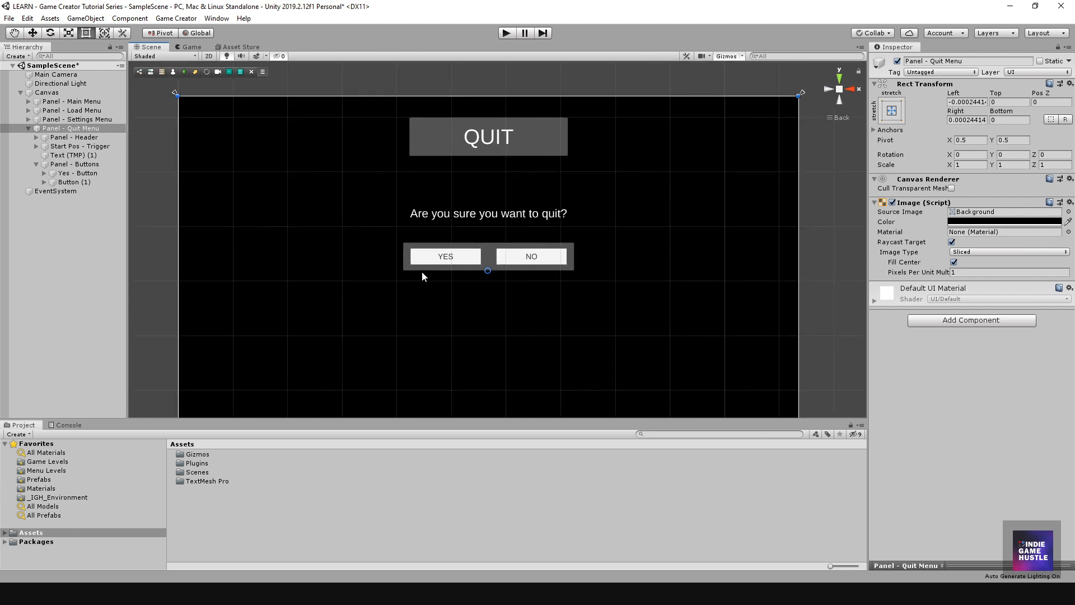
pyautogui.scroll(-1, 421, 271)
pyautogui.click(64, 221)
pyautogui.scroll(-2, 415, 247)
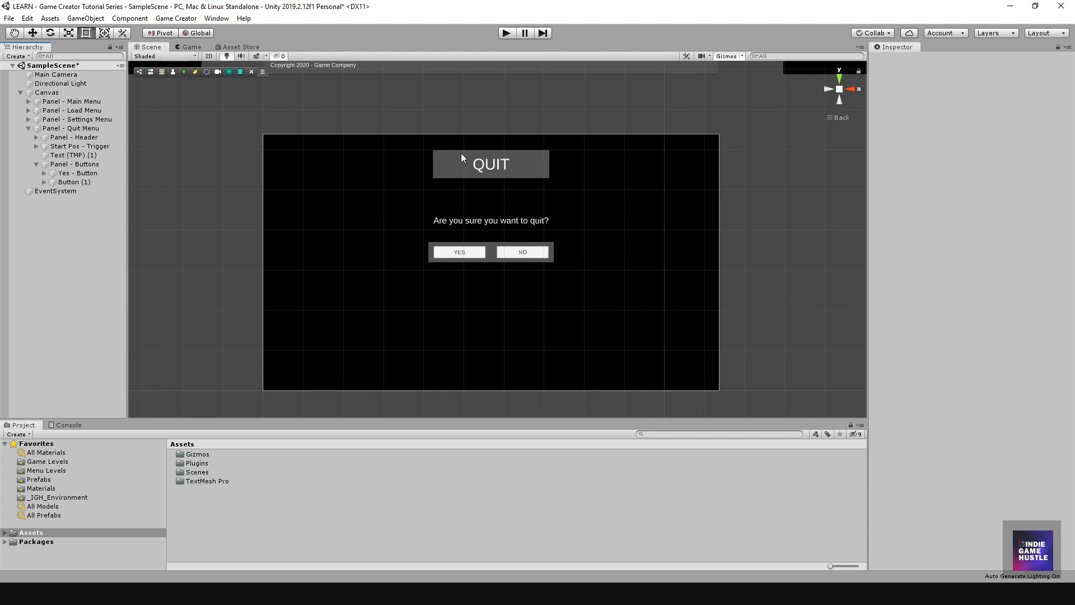
pyautogui.click(476, 226)
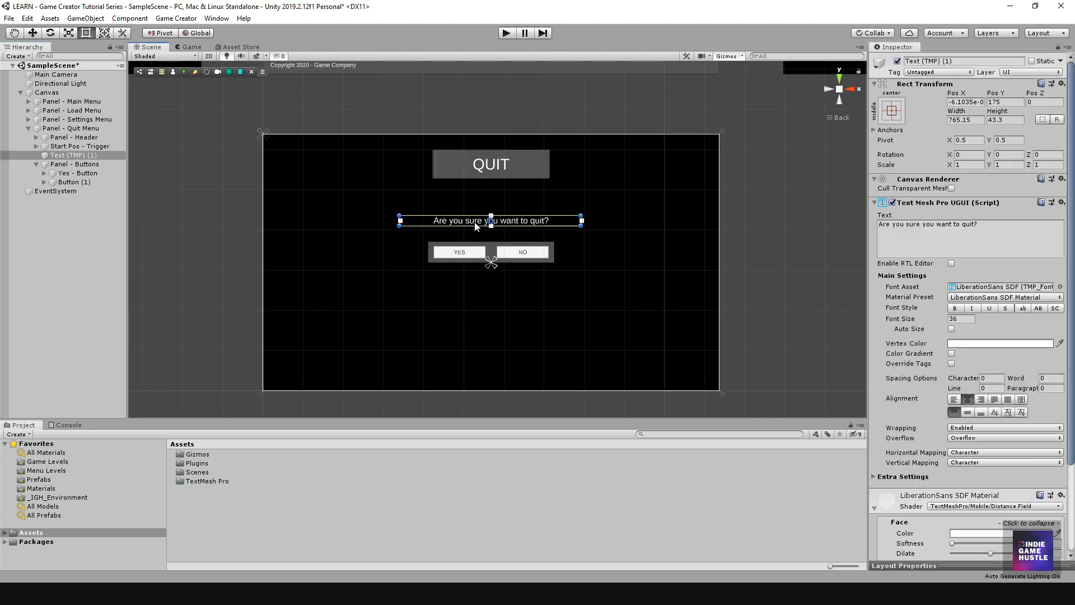
pyautogui.click(453, 256)
pyautogui.click(525, 251)
pyautogui.click(76, 245)
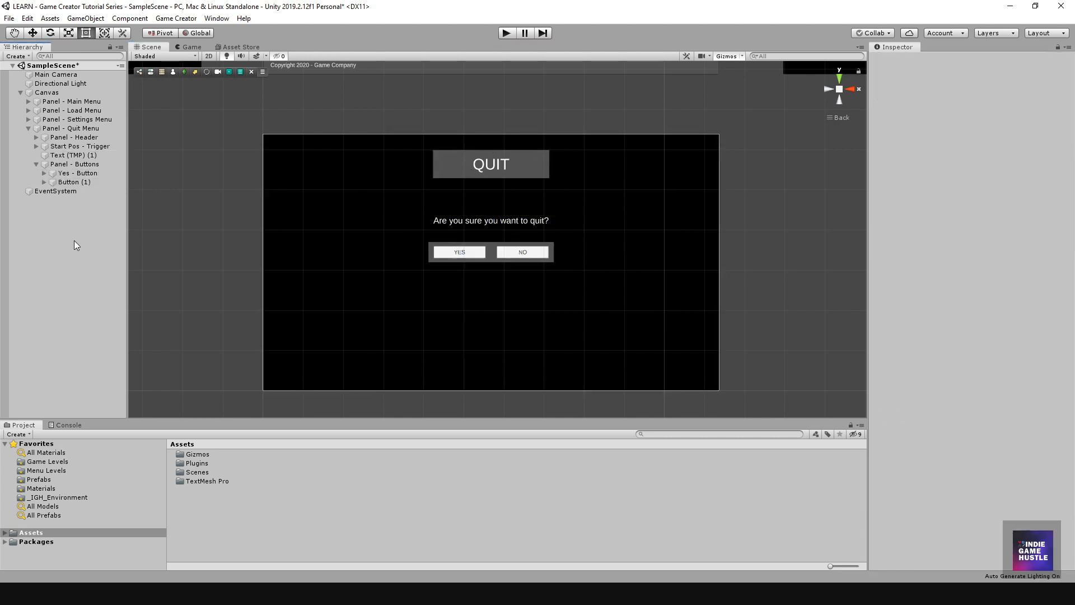
# - Duplicate the Start Pos - Trigger of Panel - Settings Menu
pyautogui.click(28, 120)
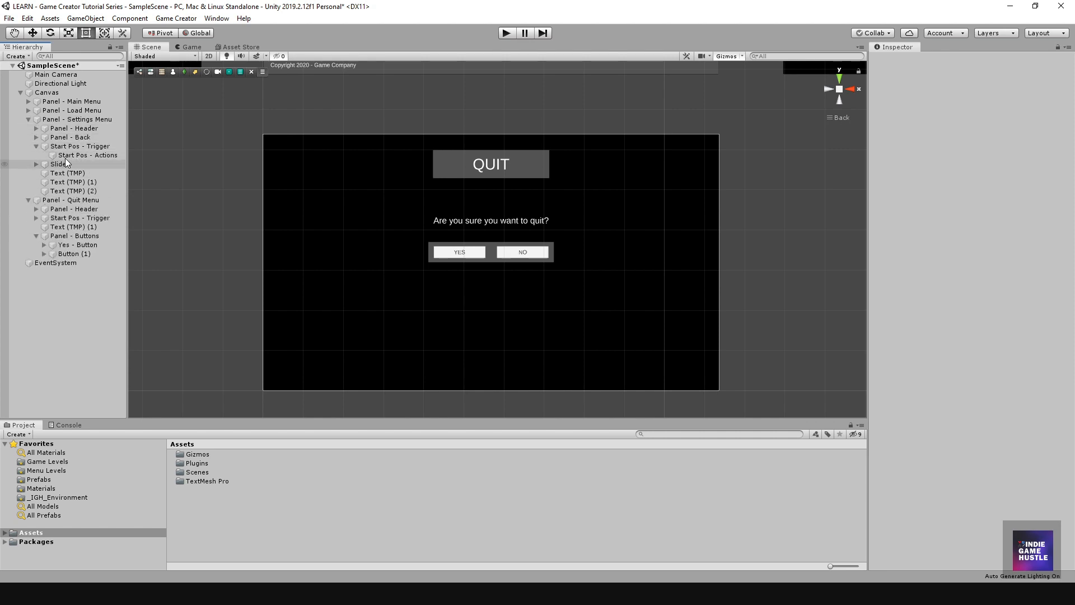
pyautogui.click(37, 146)
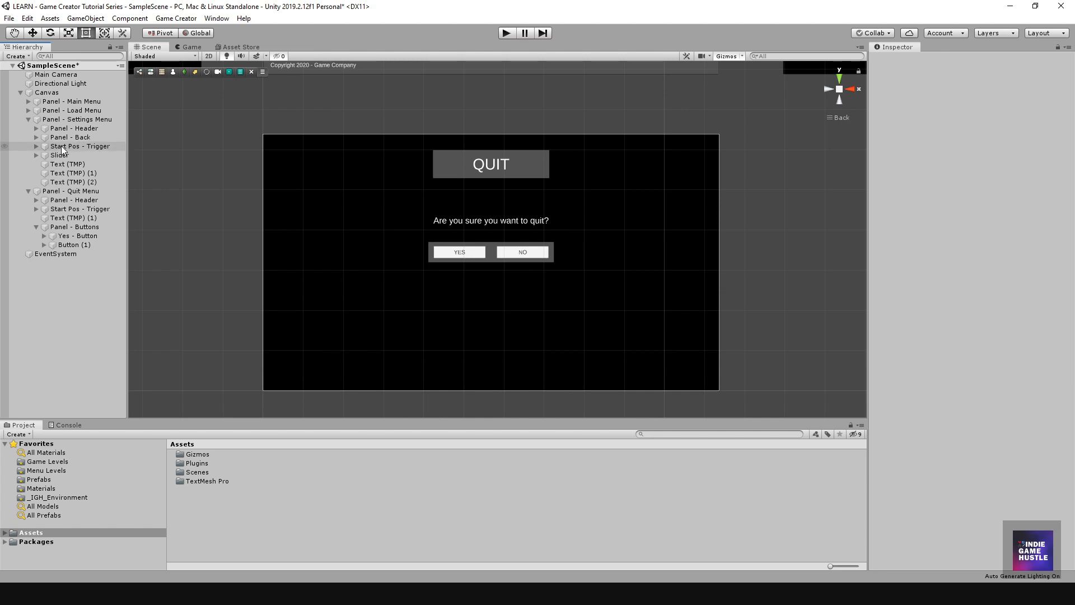
pyautogui.click(62, 146)
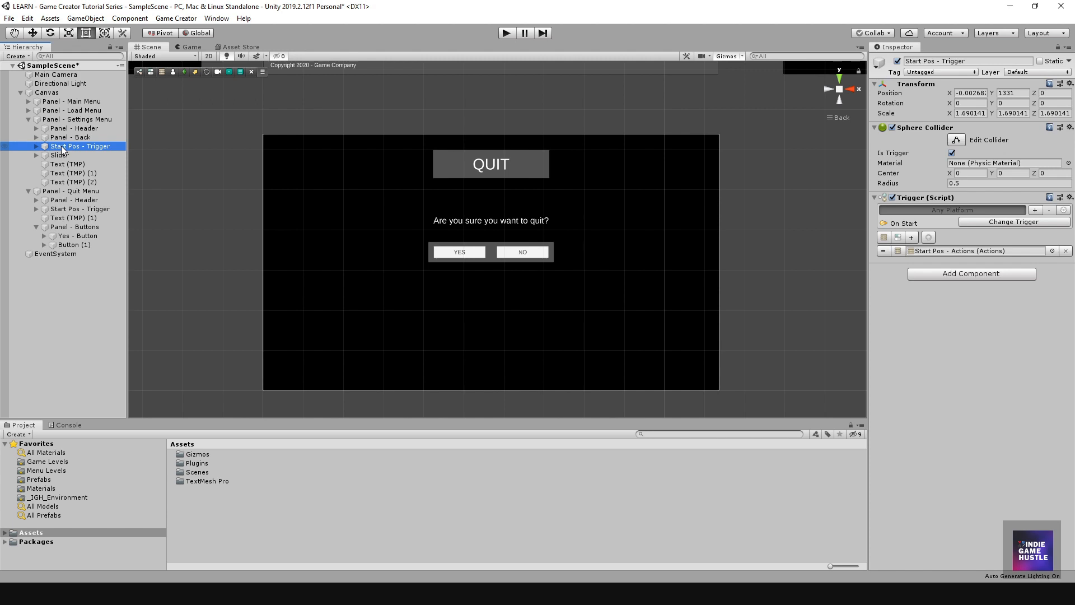
pyautogui.hotkey('ctrl', 'd')
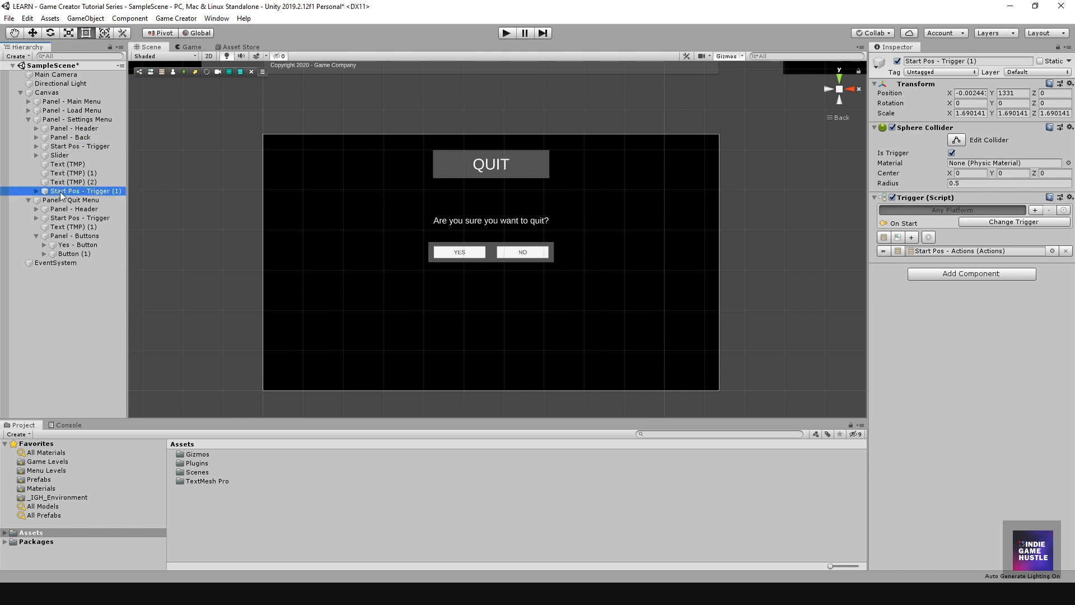
# - Move the copied trigger to the end of Panel - Quit Menu and the original to the end of Panel - Settings Menu
pyautogui.moveTo(59, 193)
pyautogui.mouseDown()
pyautogui.moveTo(61, 236)
pyautogui.moveTo(57, 206)
pyautogui.mouseUp()
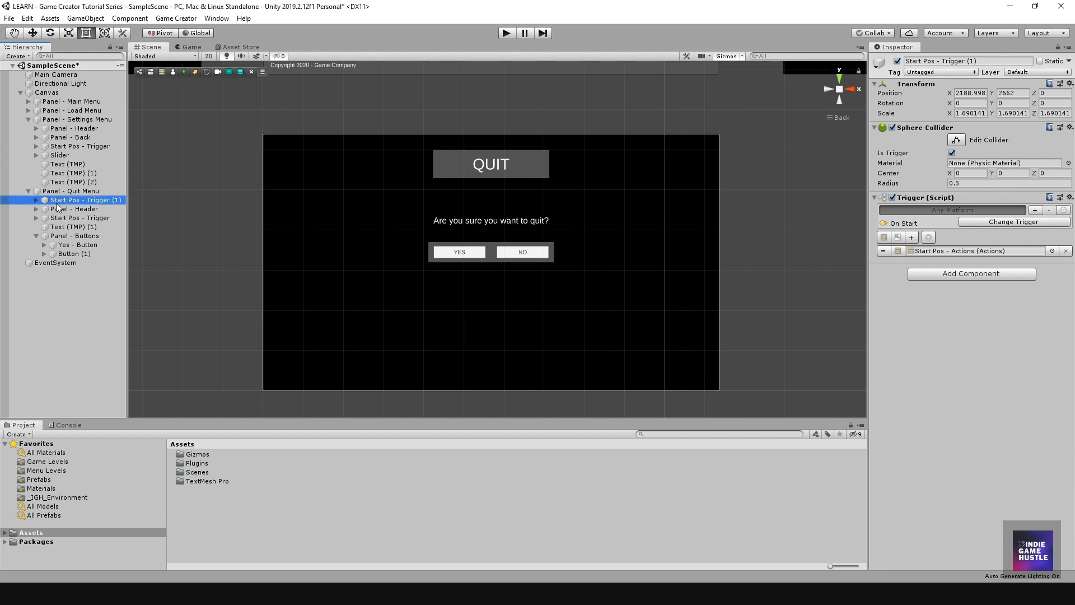
pyautogui.click(36, 237)
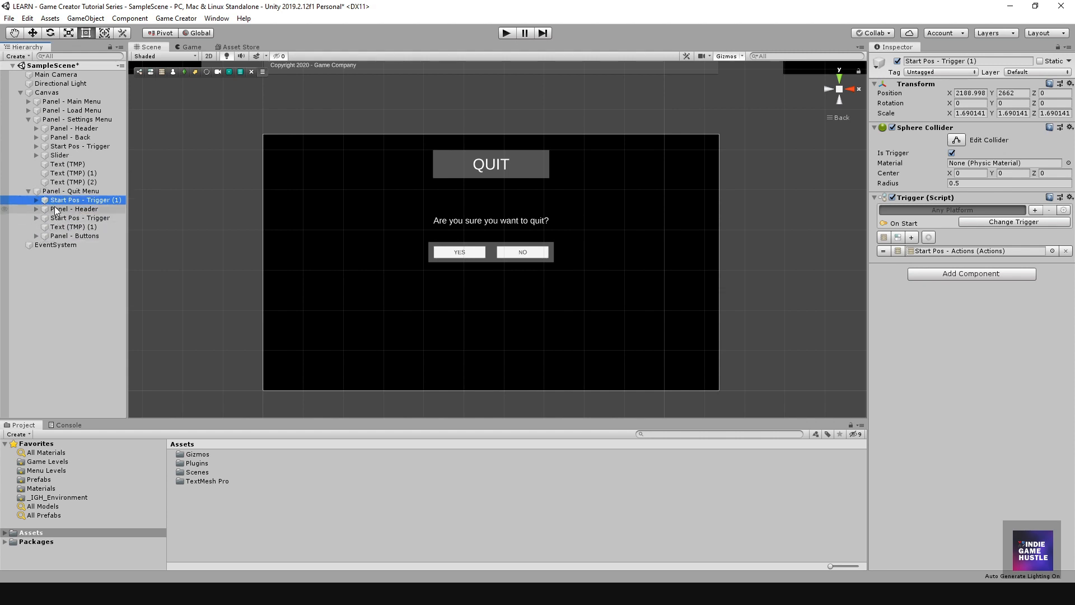
pyautogui.moveTo(52, 200); pyautogui.dragTo(45, 240)
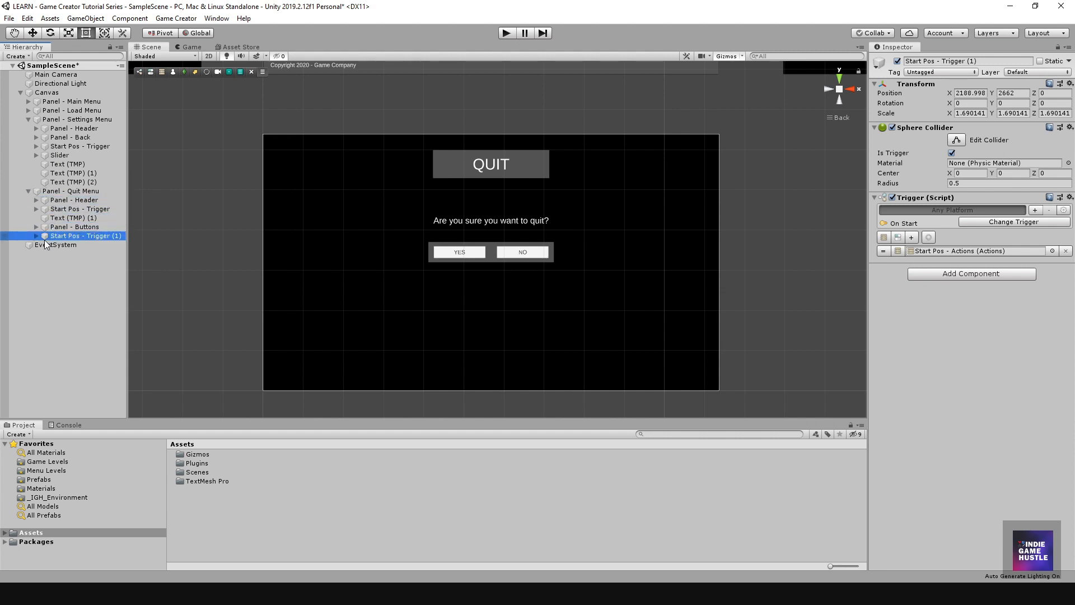
pyautogui.moveTo(69, 147); pyautogui.dragTo(52, 185)
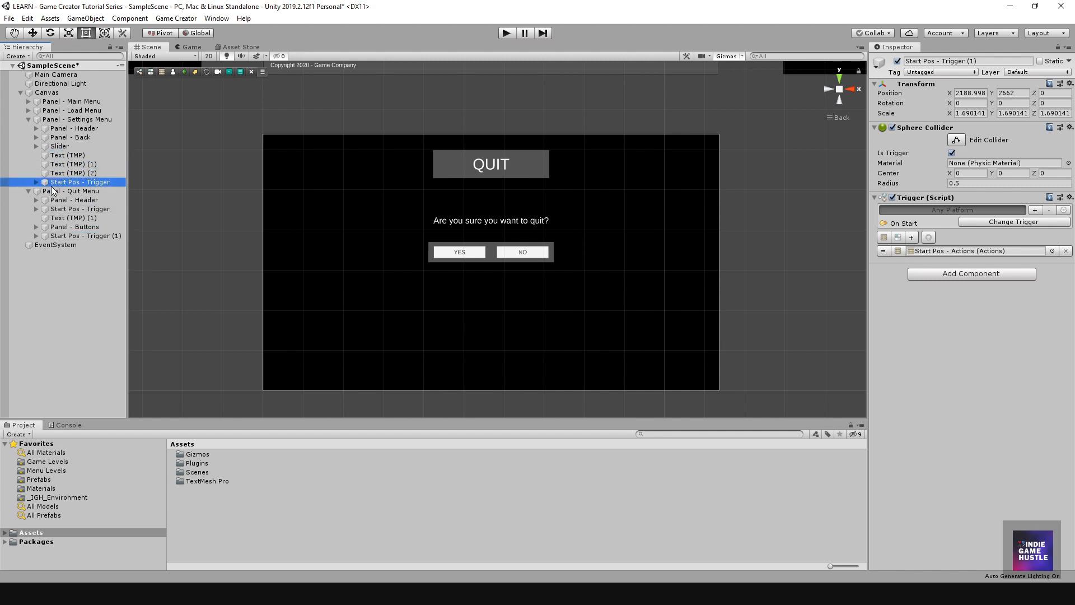
# - Expand Panel - Load Menu and Panel - Main Menu and check the Start Pos - Trigger in each of the four menu panels
pyautogui.click(28, 110)
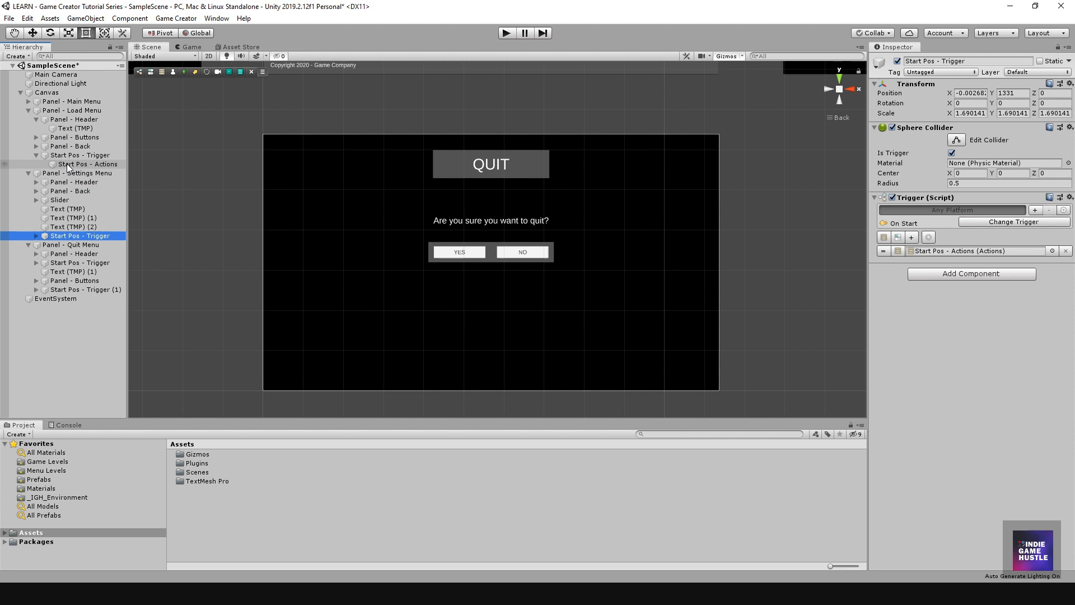
pyautogui.click(37, 155)
pyautogui.click(36, 119)
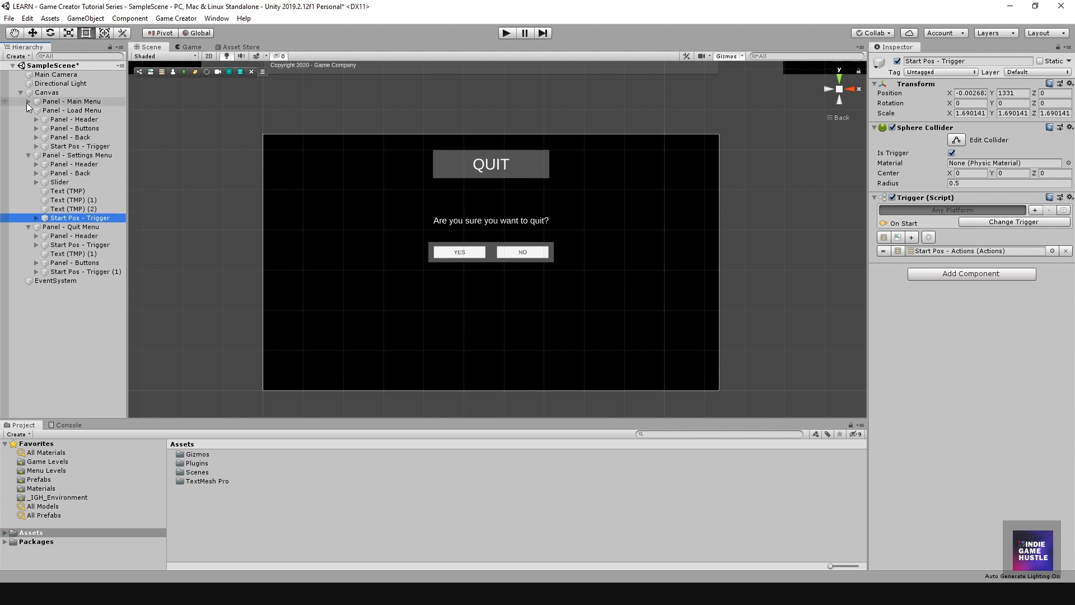
pyautogui.click(28, 101)
pyautogui.click(59, 146)
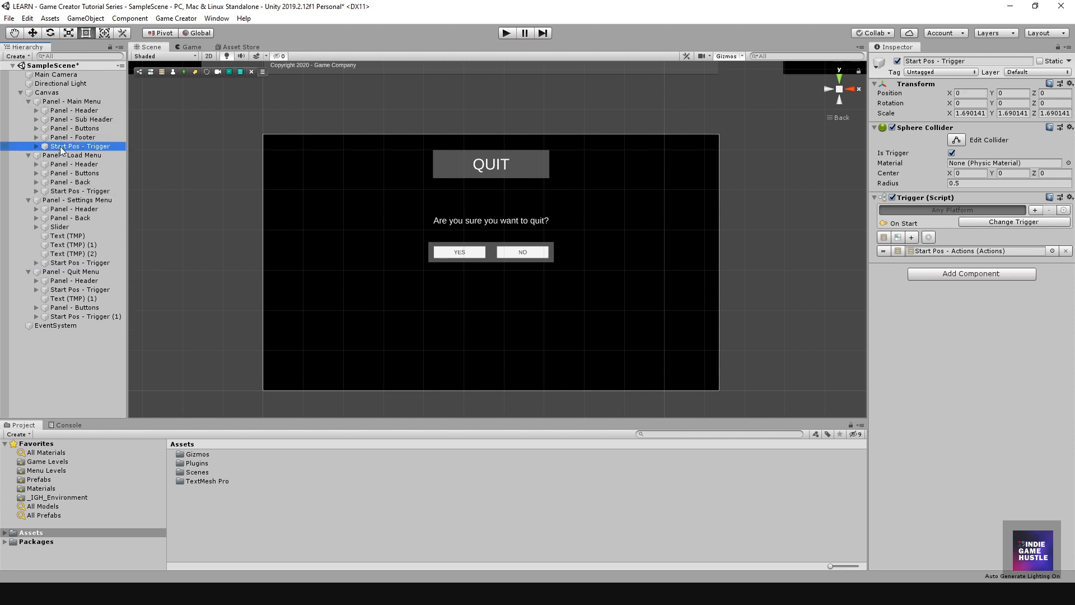
pyautogui.click(65, 191)
pyautogui.click(69, 262)
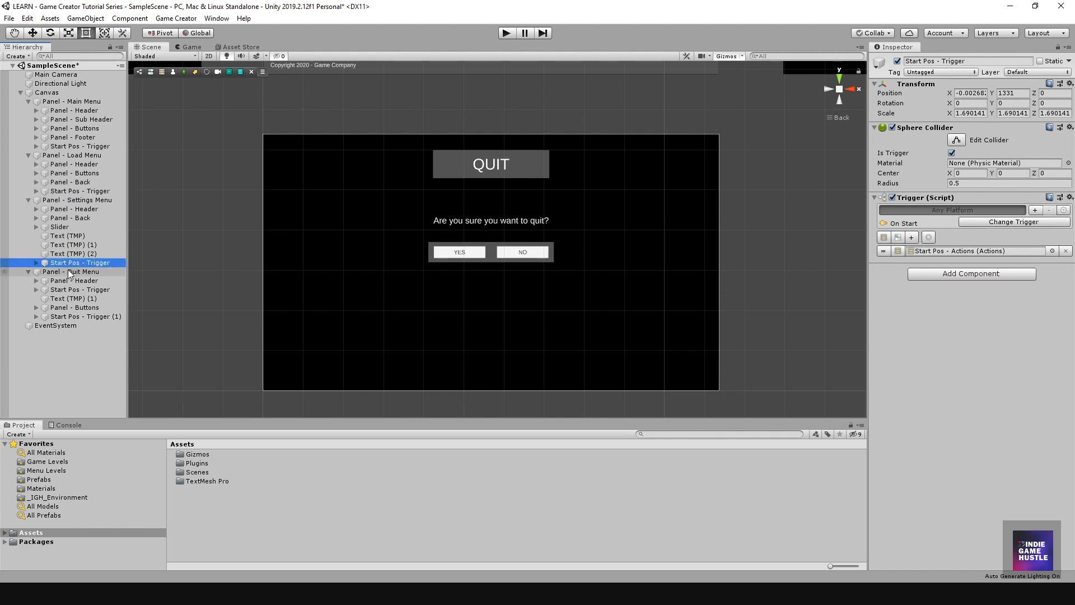
pyautogui.click(70, 316)
# - Set Panel - Quit Menu as the target of the Start Pos - Actions under Start Pos - Trigger (1)
pyautogui.scroll(-2, 546, 269)
pyautogui.scroll(-5, 514, 260)
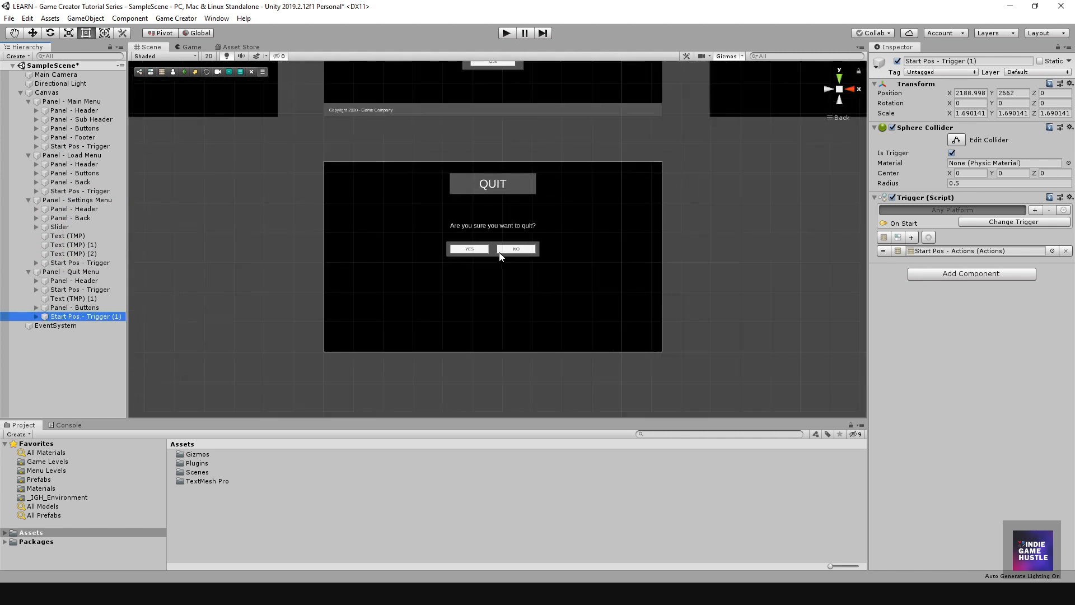
pyautogui.scroll(2, 448, 314)
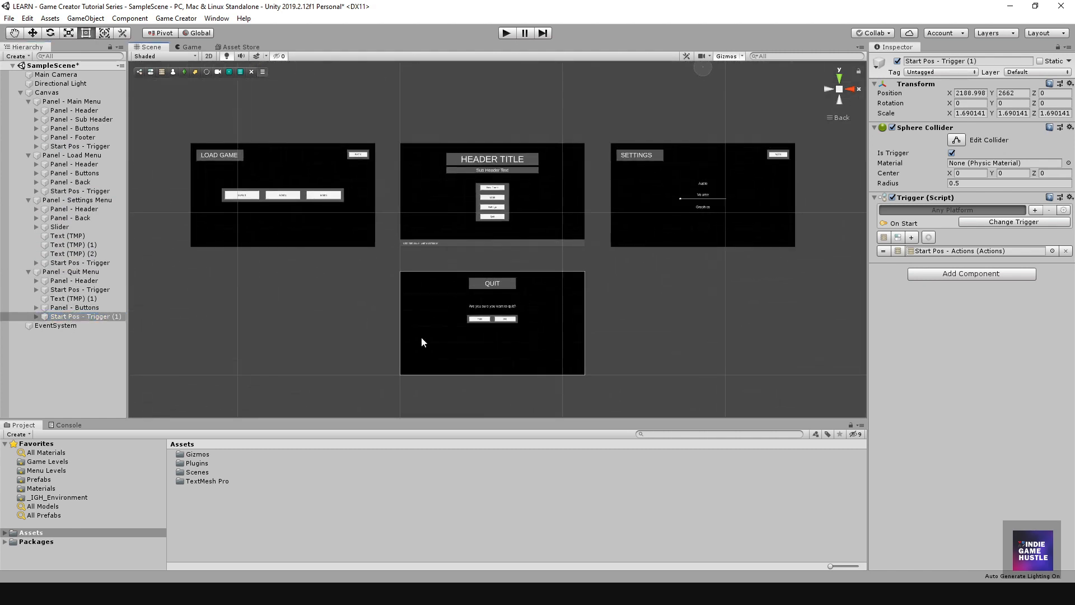
pyautogui.scroll(2, 439, 294)
pyautogui.moveTo(439, 297); pyautogui.dragTo(458, 266, button='middle')
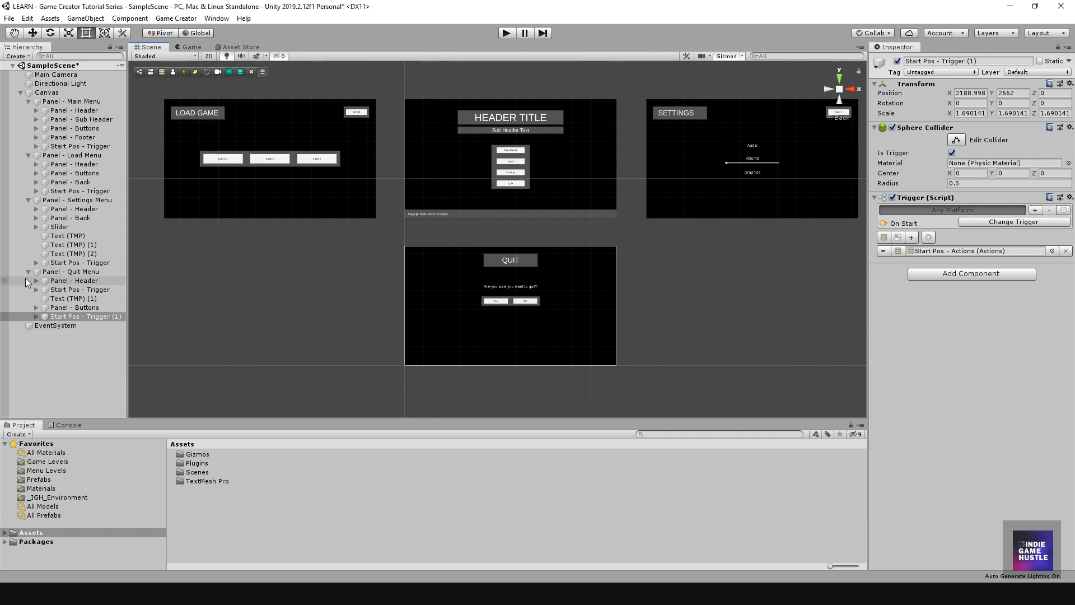
pyautogui.click(71, 282)
pyautogui.click(50, 316)
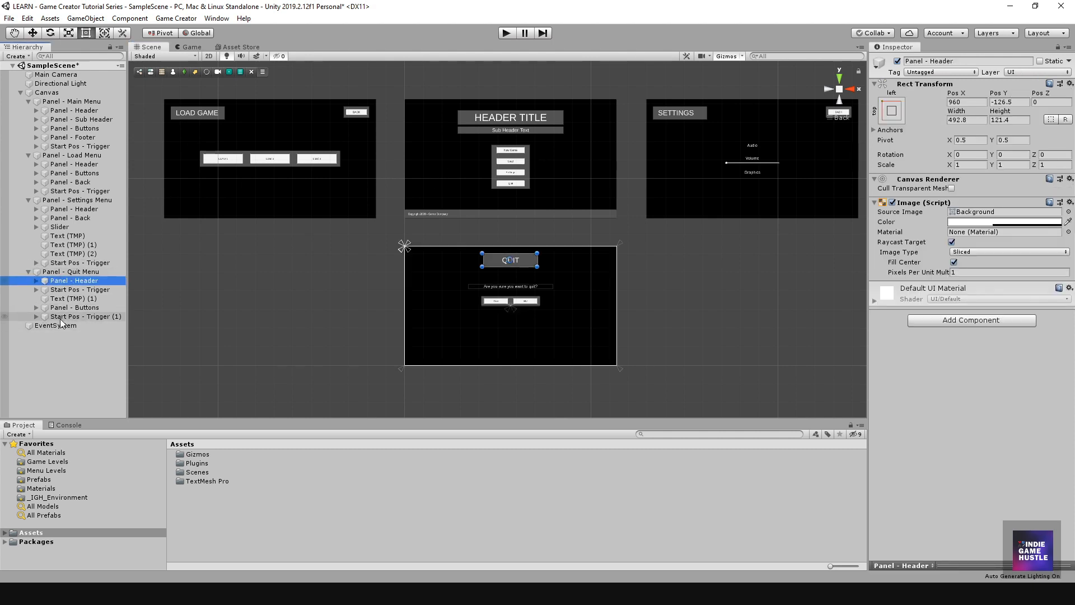
pyautogui.click(36, 317)
pyautogui.click(80, 325)
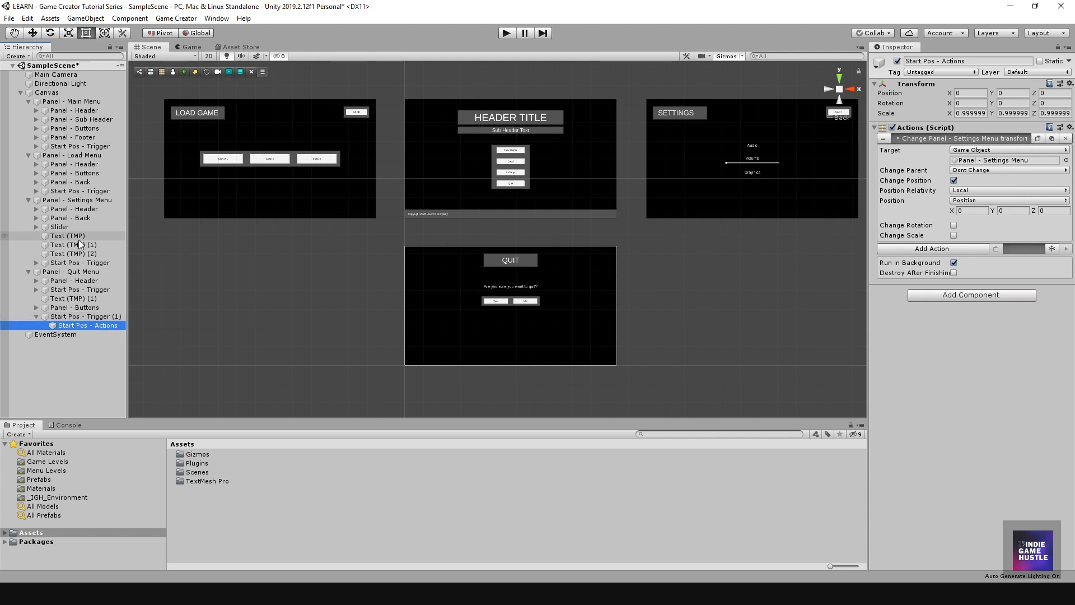
pyautogui.click(64, 272)
pyautogui.moveTo(63, 272); pyautogui.dragTo(967, 166)
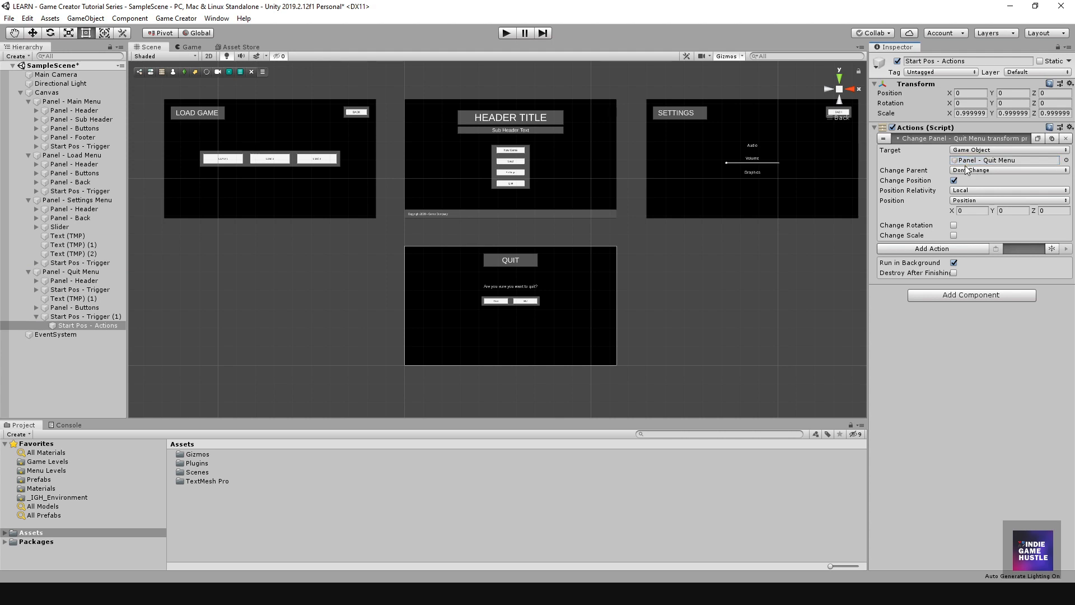
# - Examine which panel the end-of-list start trigger's actions target in Panel - Quit Menu and Panel - Settings Menu
pyautogui.click(53, 317)
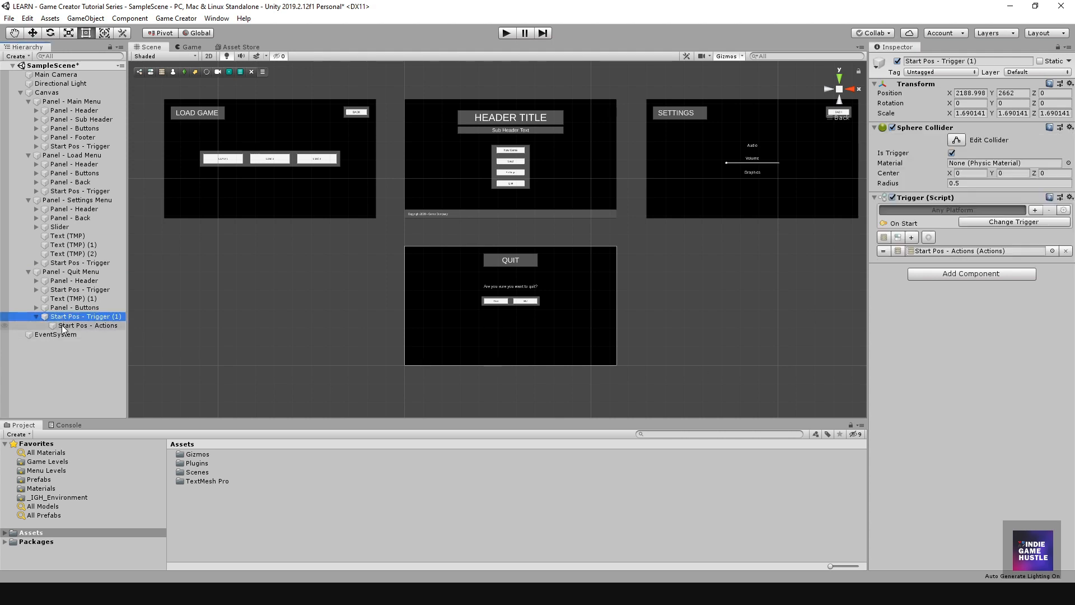
pyautogui.click(62, 324)
pyautogui.click(36, 315)
pyautogui.click(62, 263)
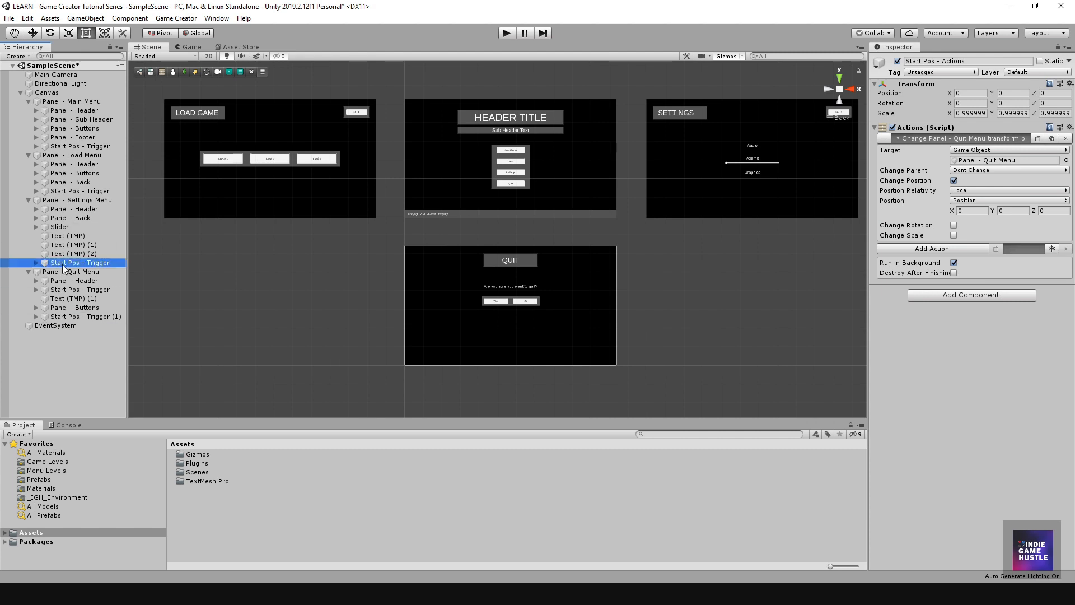
pyautogui.click(35, 262)
pyautogui.click(81, 272)
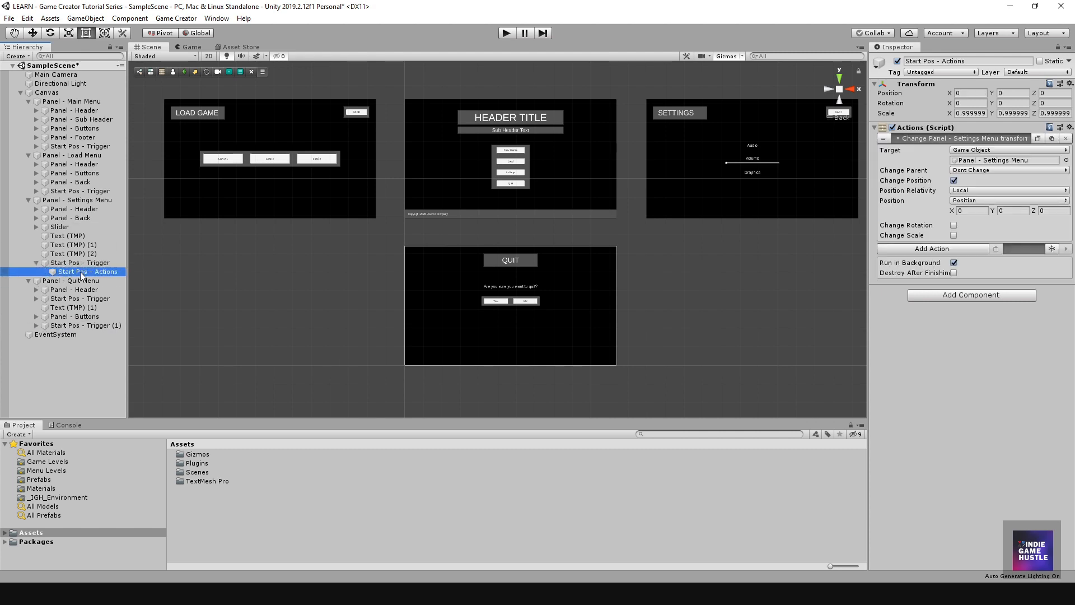
pyautogui.click(36, 262)
# - Examine which panel the Start Pos - Actions target in Panel - Load Menu and Panel - Main Menu
pyautogui.click(40, 192)
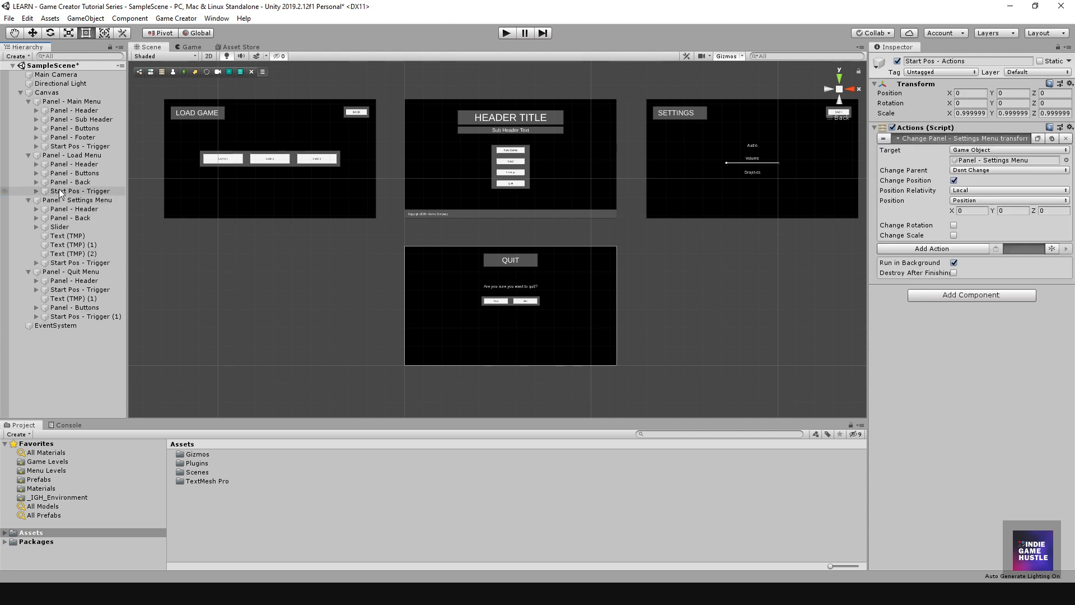
pyautogui.click(36, 191)
pyautogui.click(66, 201)
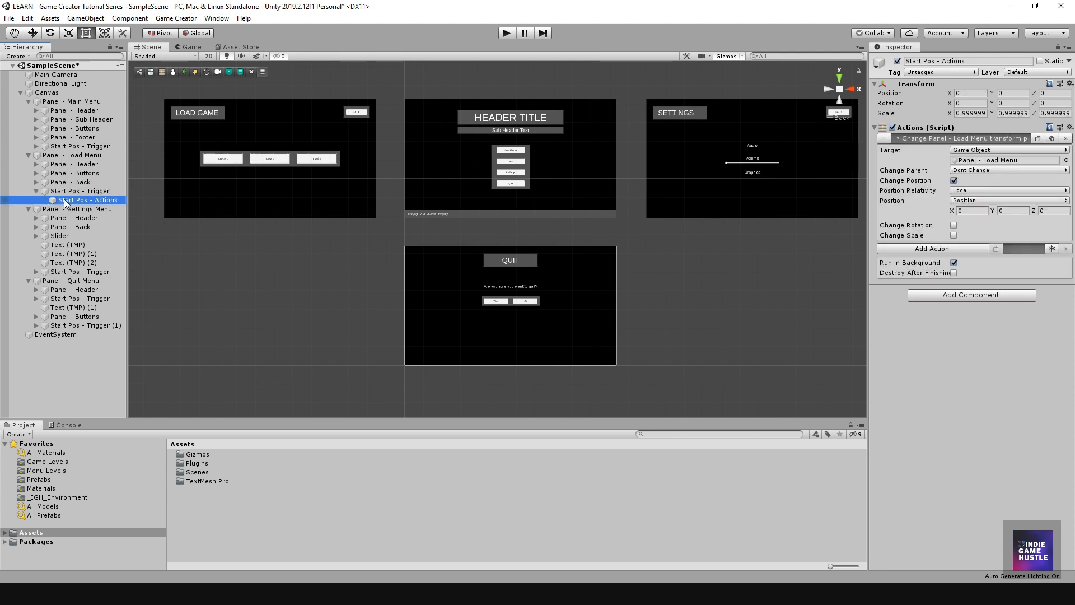
pyautogui.click(36, 191)
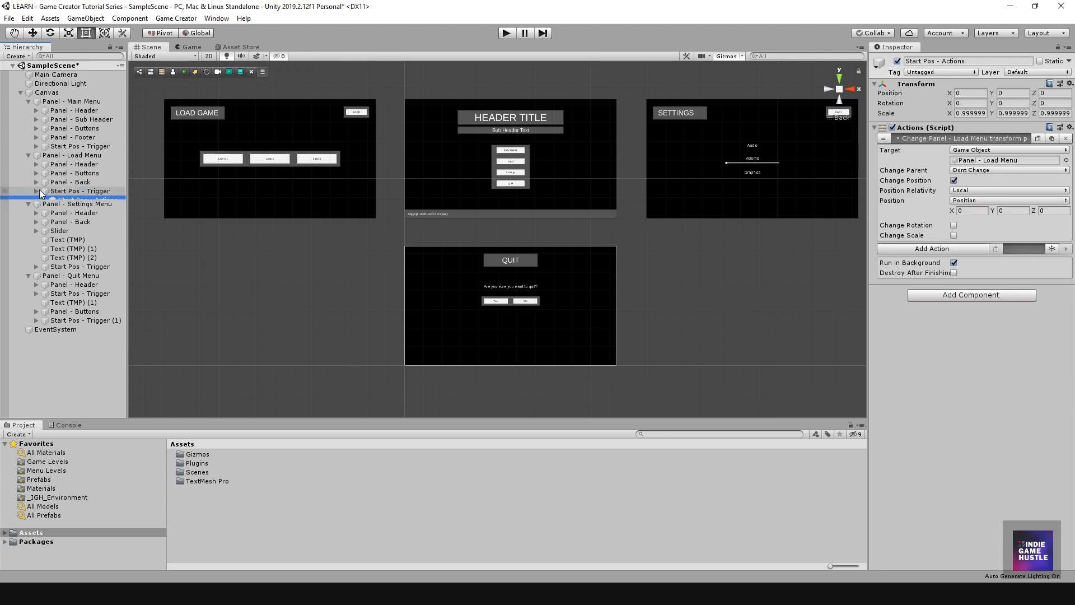
pyautogui.click(56, 146)
pyautogui.click(36, 146)
pyautogui.click(67, 156)
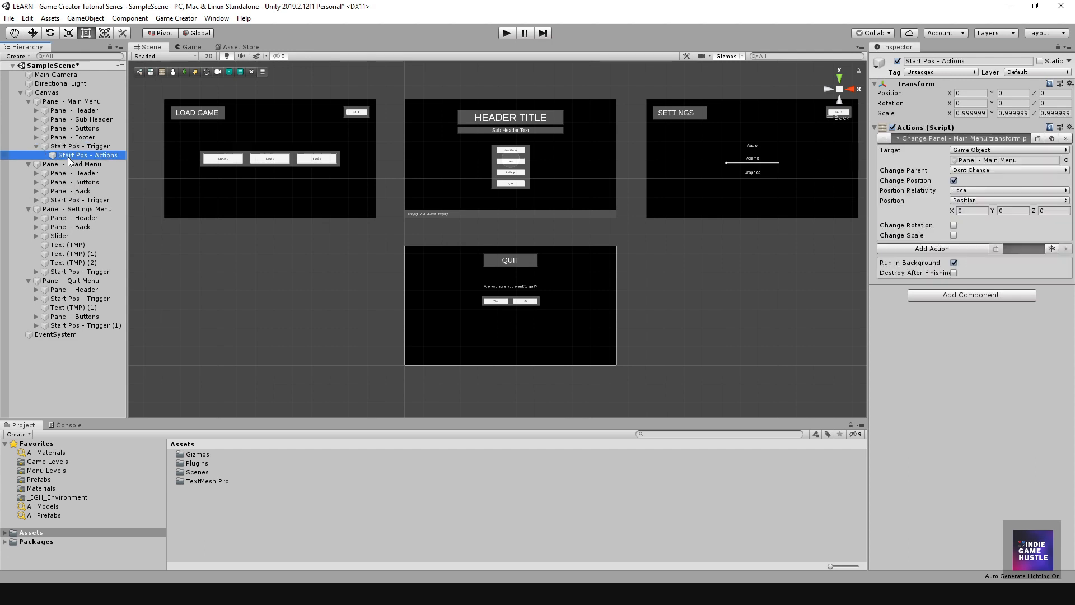
pyautogui.click(35, 146)
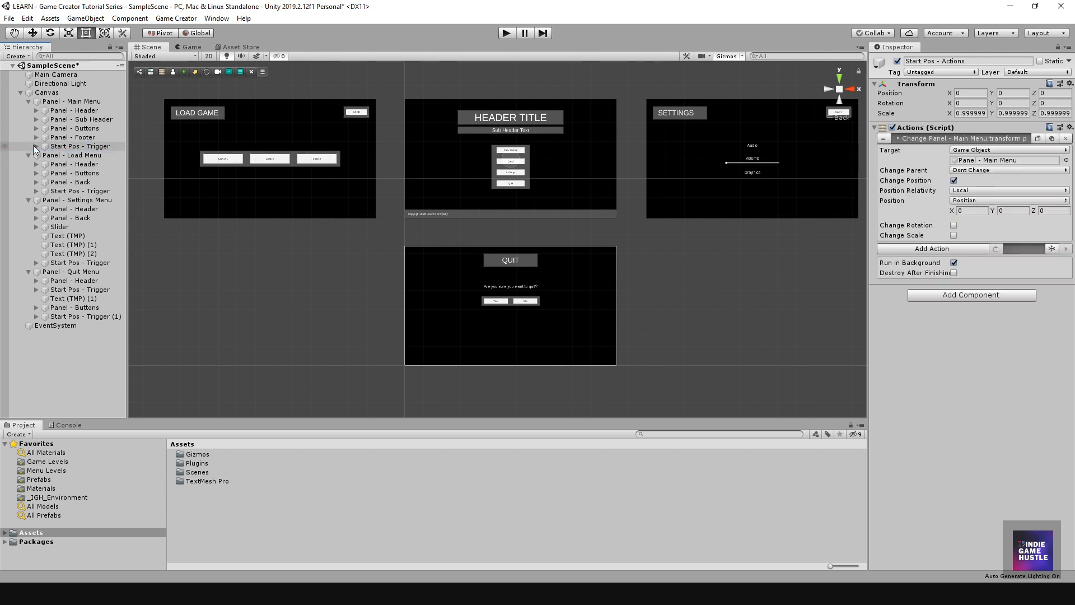
# - Collapse the main, load, settings and quit menu panels in the hierarchy
pyautogui.click(28, 200)
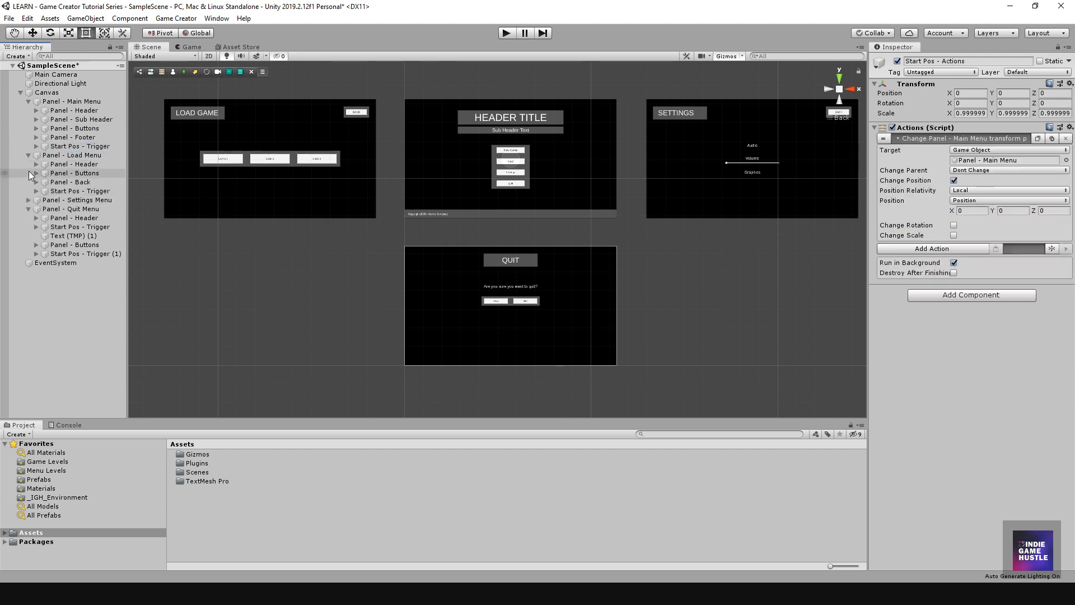
pyautogui.click(27, 156)
pyautogui.click(28, 101)
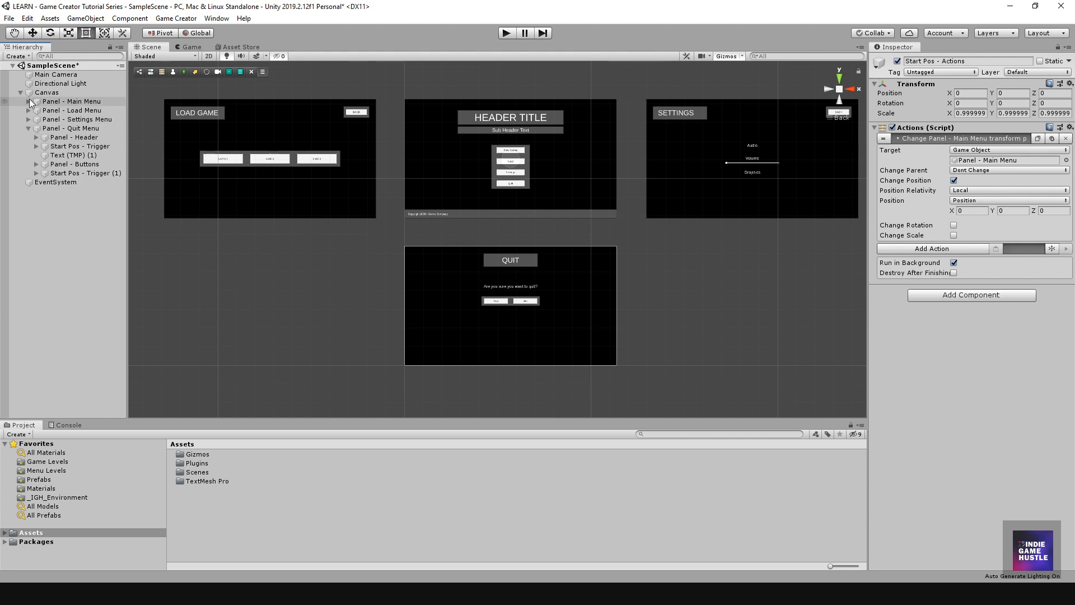
pyautogui.click(29, 128)
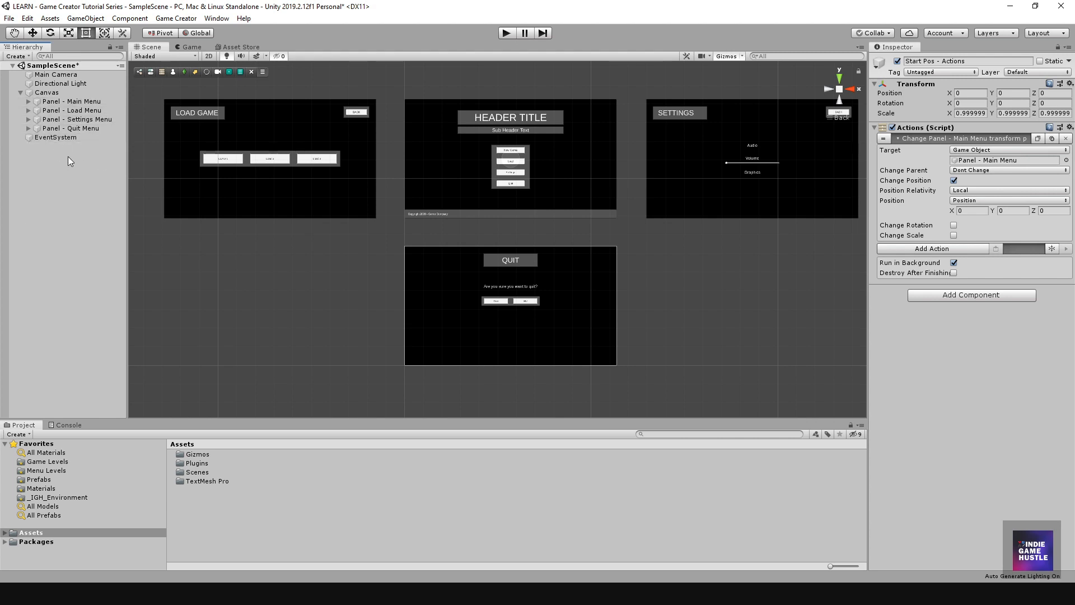
pyautogui.scroll(-4, 492, 246)
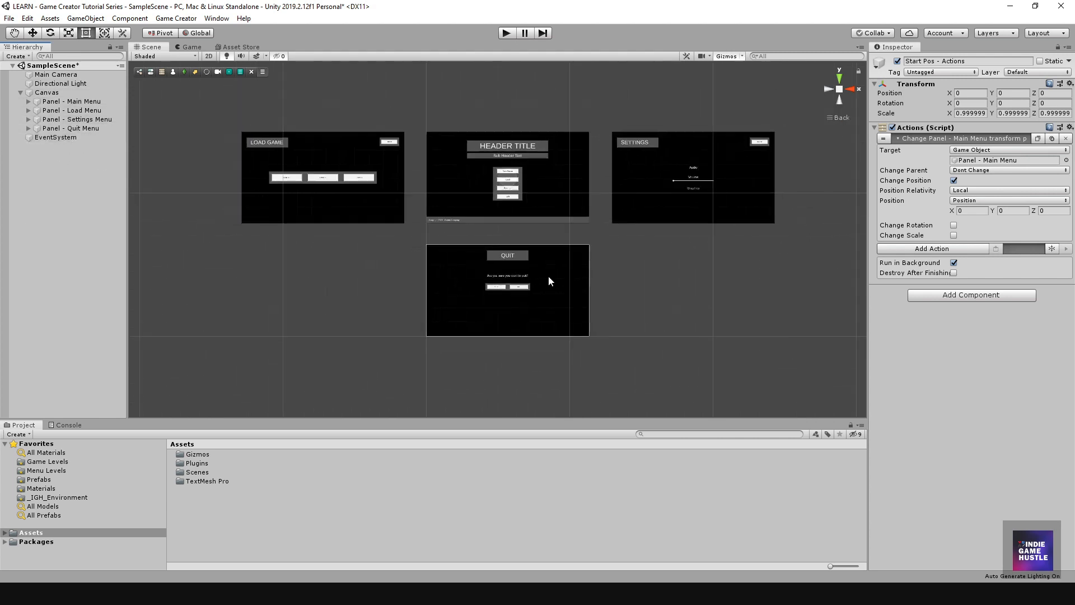
pyautogui.scroll(2, 535, 258)
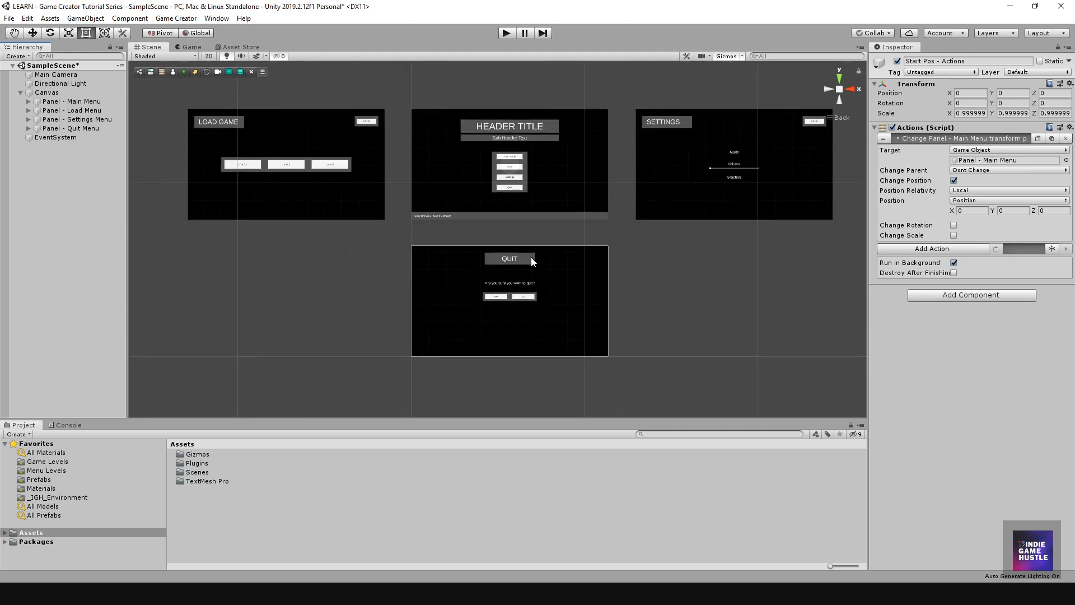
pyautogui.scroll(2, 511, 272)
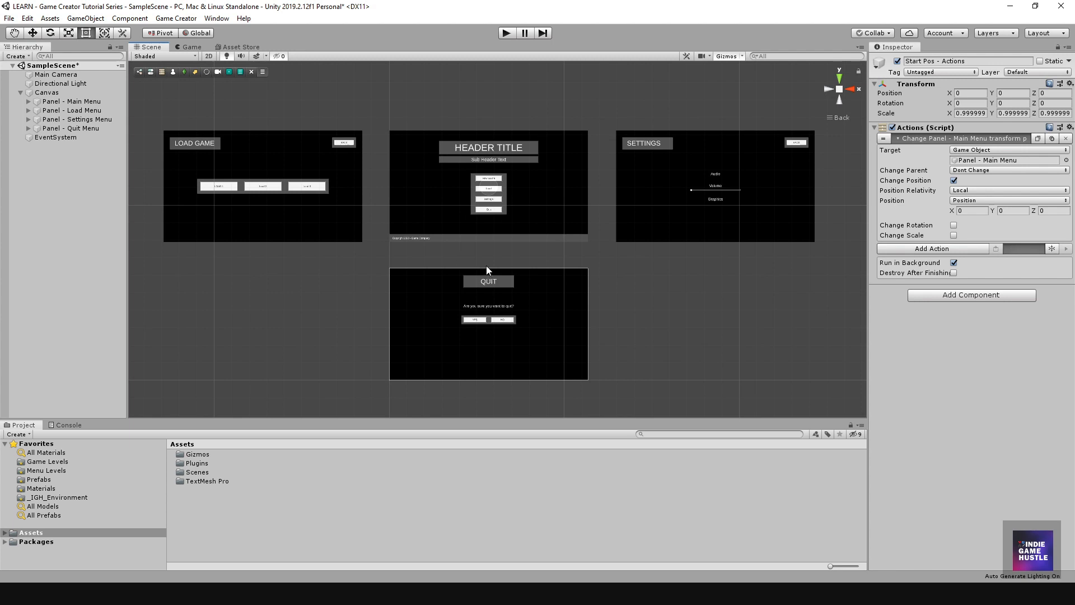
pyautogui.scroll(-2, 487, 272)
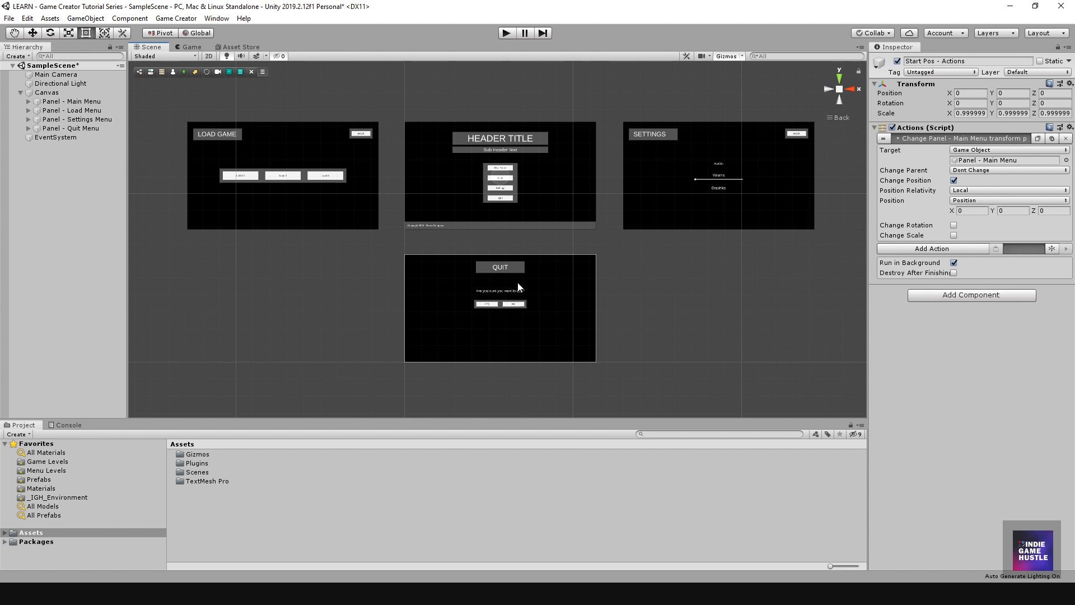
pyautogui.scroll(1, 495, 236)
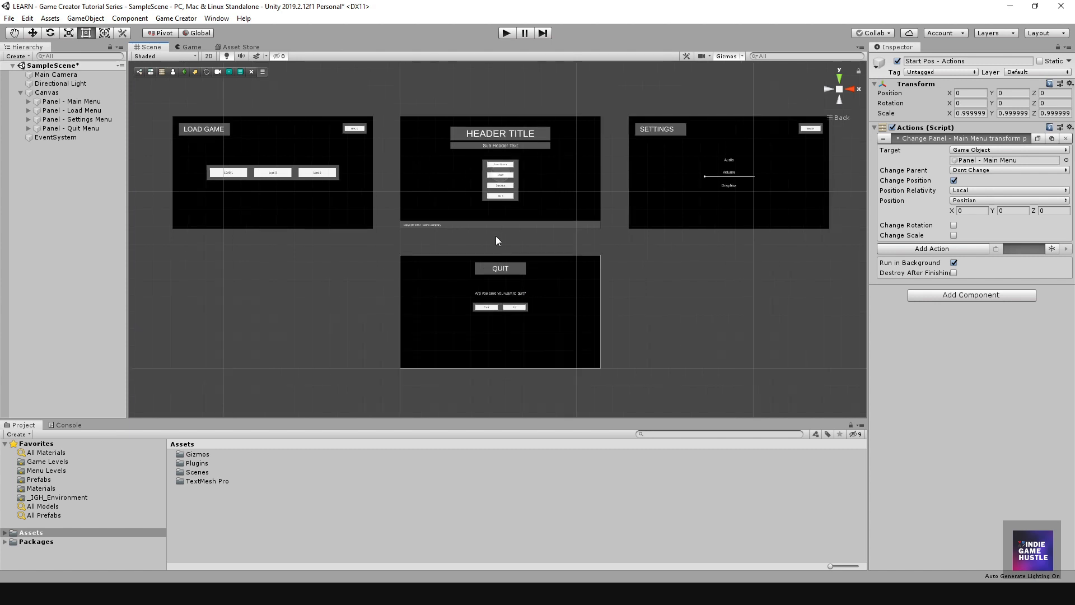